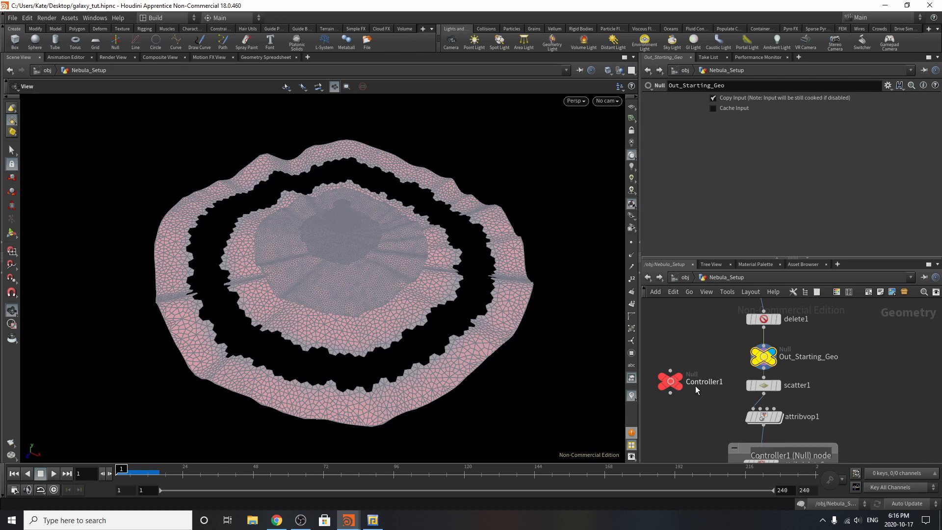
Step: Rename the red Controller1 null to Controller
scroll(699, 387, "down", 5)
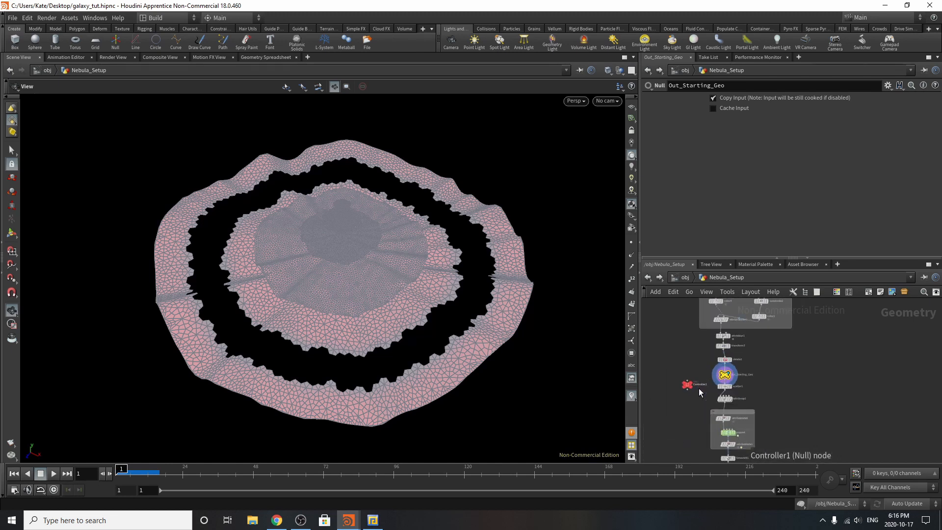
scroll(698, 388, "up", 5)
double_click(722, 377)
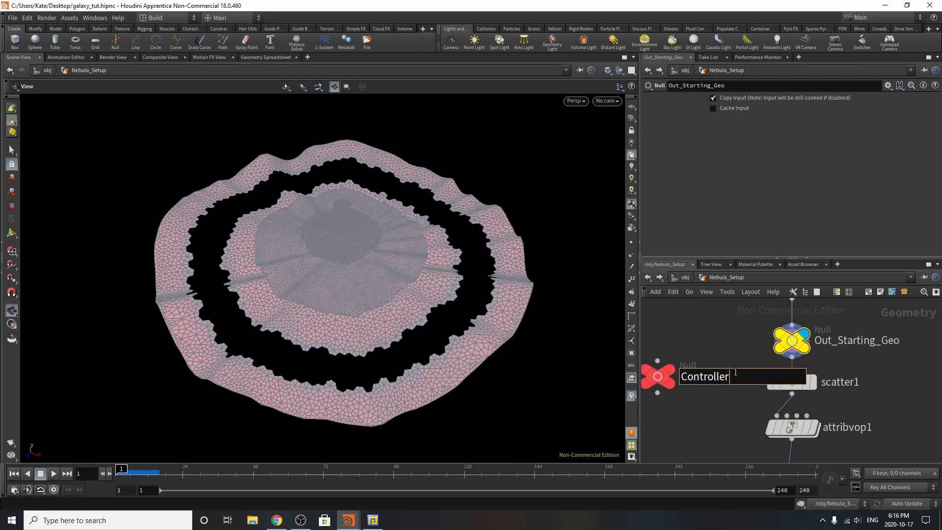
key("Return")
left_click(734, 322)
Step: Display the scatter1 node's output, open its parameters and inspect the scattered points from several angles
scroll(764, 380, "down", 5)
scroll(773, 368, "up", 4)
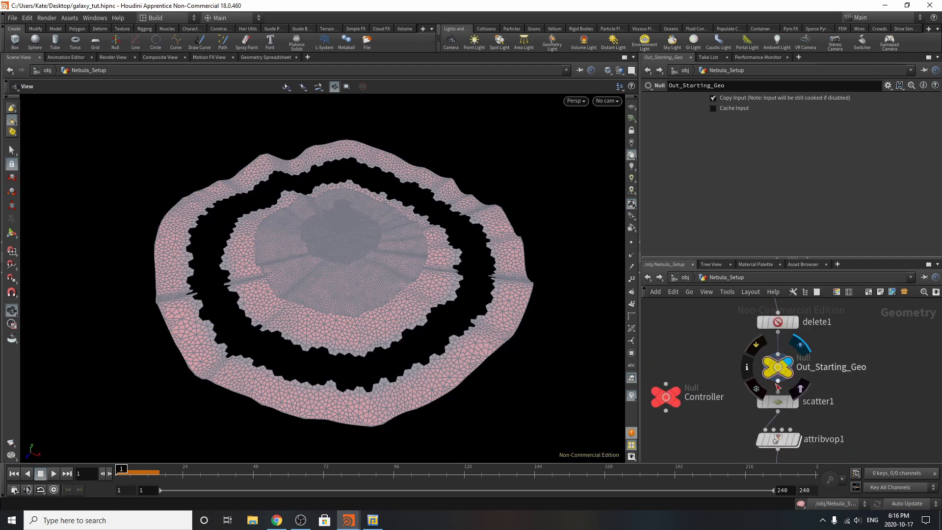
left_click(795, 401)
left_click(777, 401)
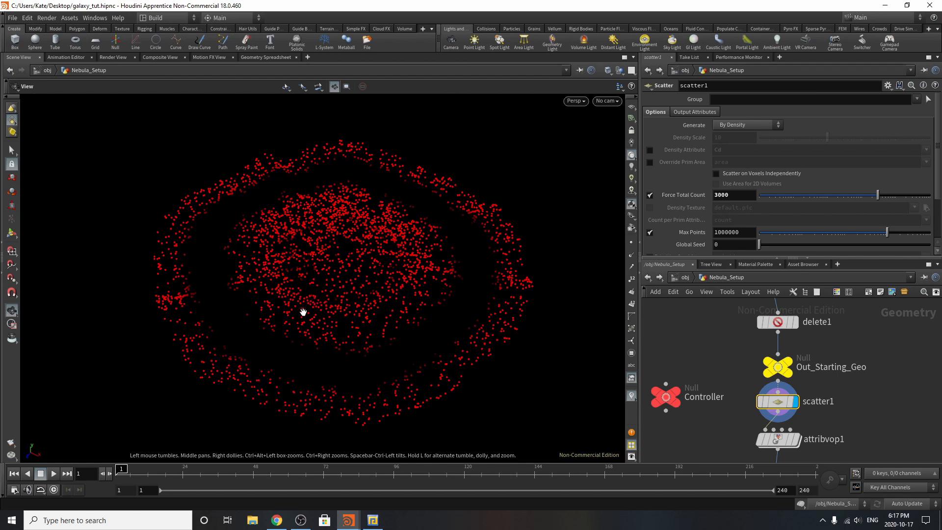
right_click_drag(304, 311, 411, 318)
left_click_drag(412, 318, 413, 216)
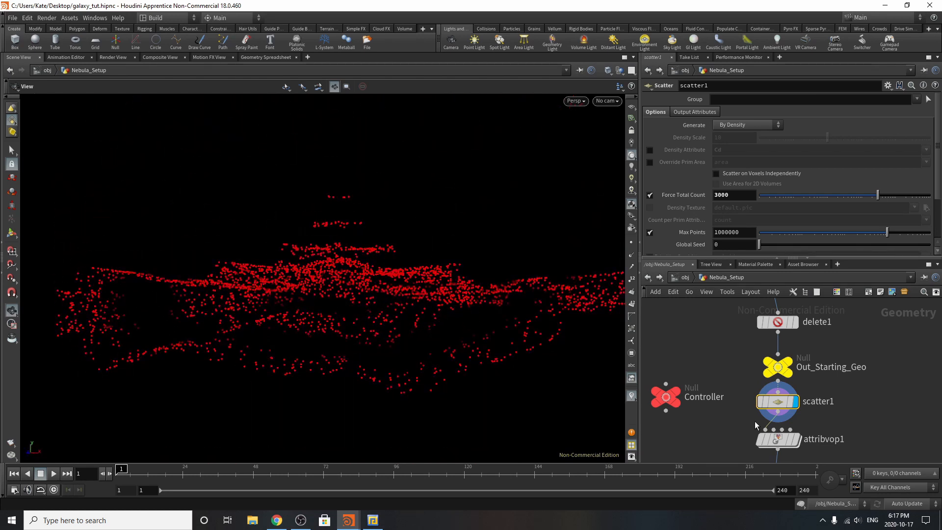
Step: Display the attribvop1 node's output with its parameters open and inspect the points
scroll(793, 421, "down", 3)
left_click(791, 417)
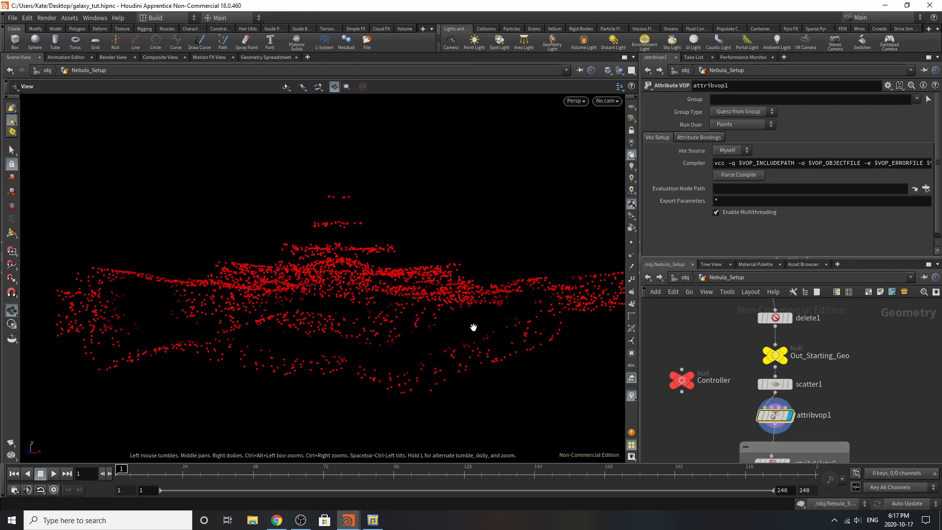
mouse_move(473, 327)
left_mouse_down()
mouse_move(347, 340)
mouse_move(384, 298)
mouse_move(475, 311)
left_mouse_up()
scroll(779, 200, "down", 1)
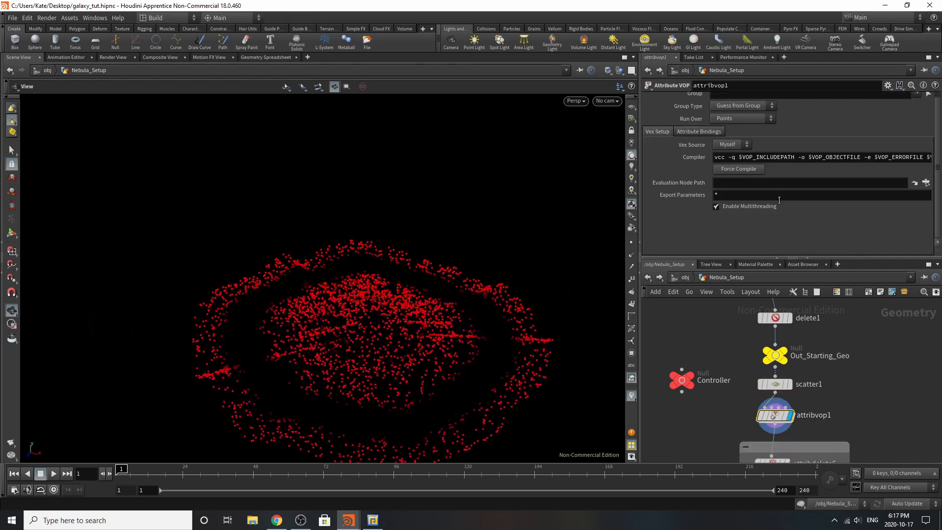
Step: Enter the attribvop1 network, view its P-to-v connection and move the geometryvopoutput1 node slightly upward
double_click(772, 415)
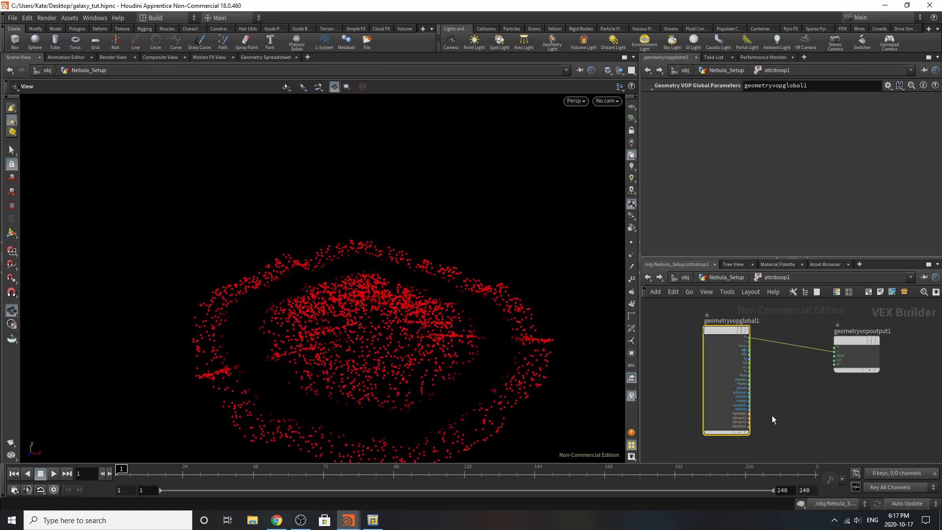
scroll(772, 415, "up", 3)
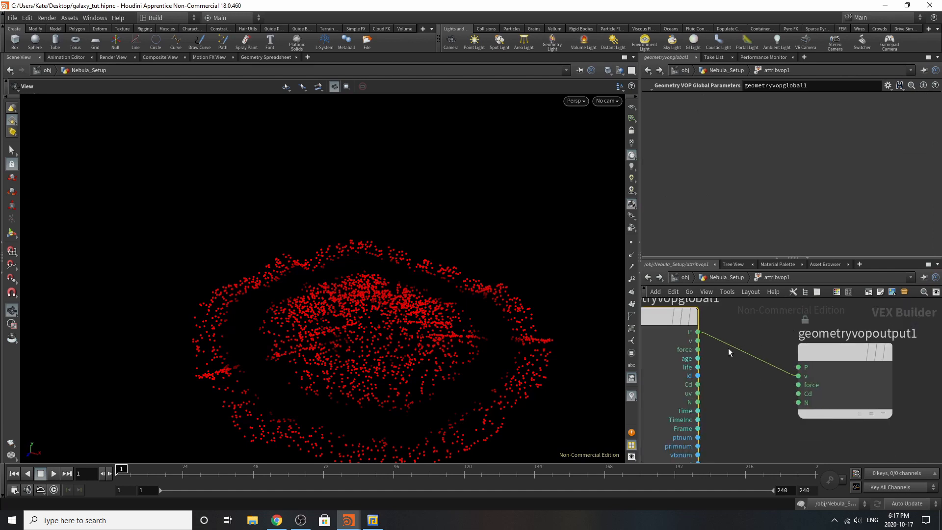
left_click_drag(422, 354, 420, 429)
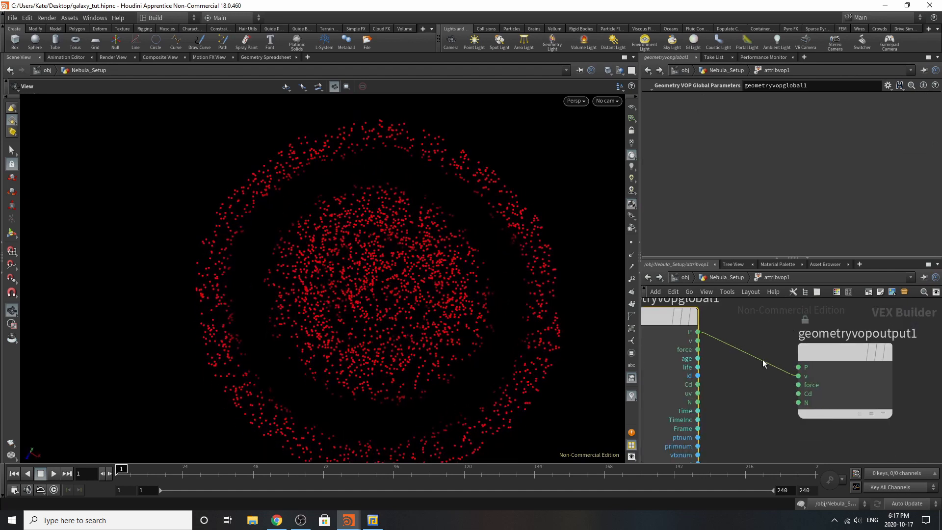
scroll(742, 403, "down", 3)
scroll(714, 370, "up", 3)
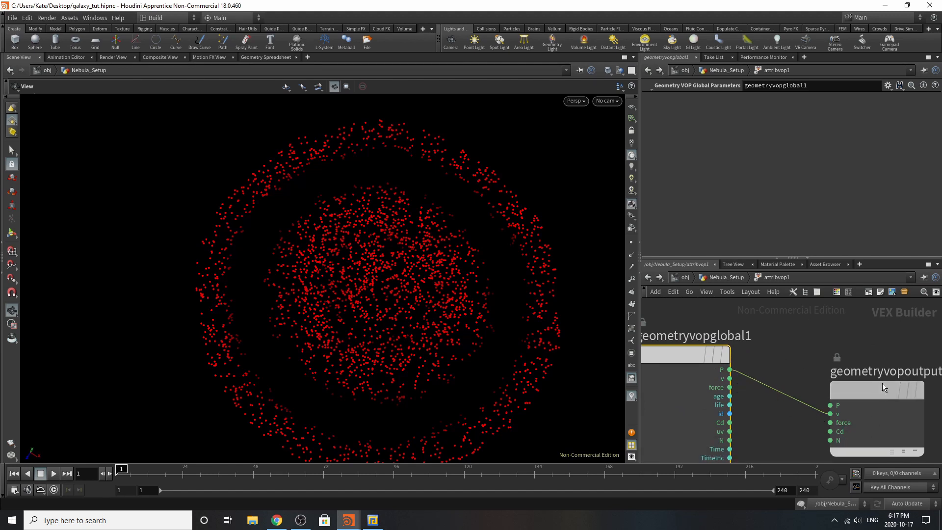
left_click_drag(883, 383, 869, 359)
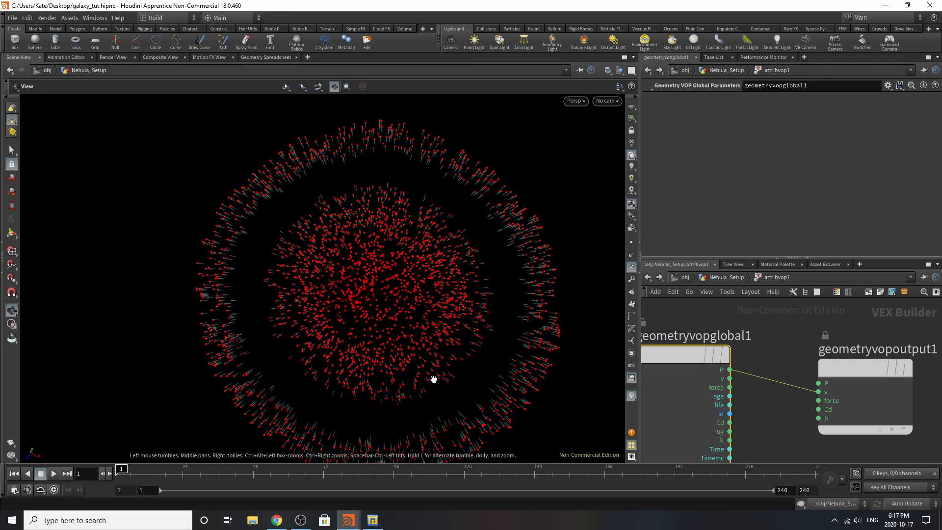
Step: Inspect the points' velocity trails in the viewport and return to the Nebula_Setup network
left_click_drag(431, 381, 448, 270)
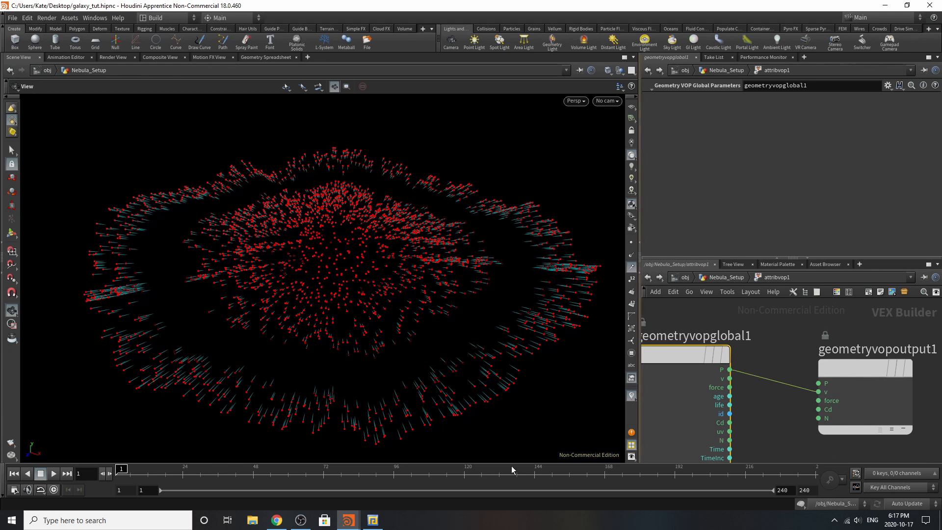
left_click(732, 283)
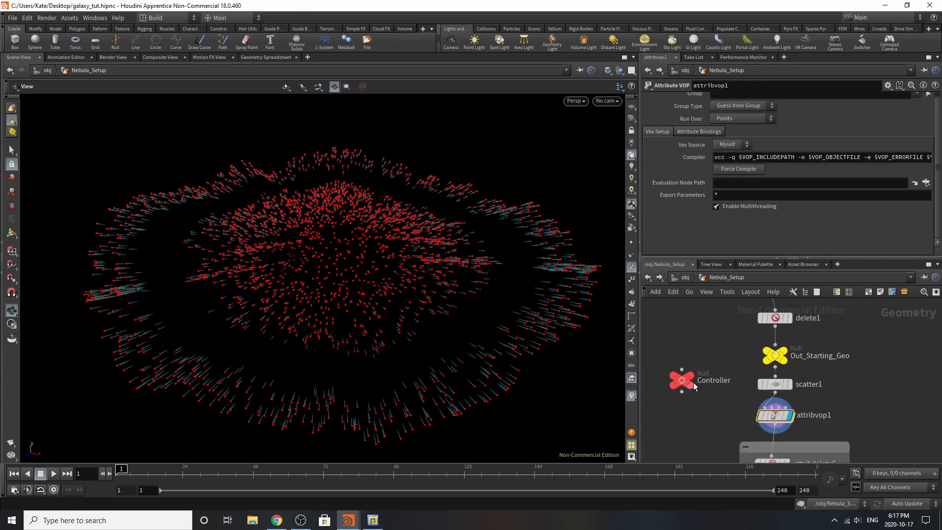
Step: Display the attribdelete6 node's output and review which point attribute it deletes
scroll(780, 350, "down", 5)
scroll(777, 389, "up", 6)
left_click(792, 391)
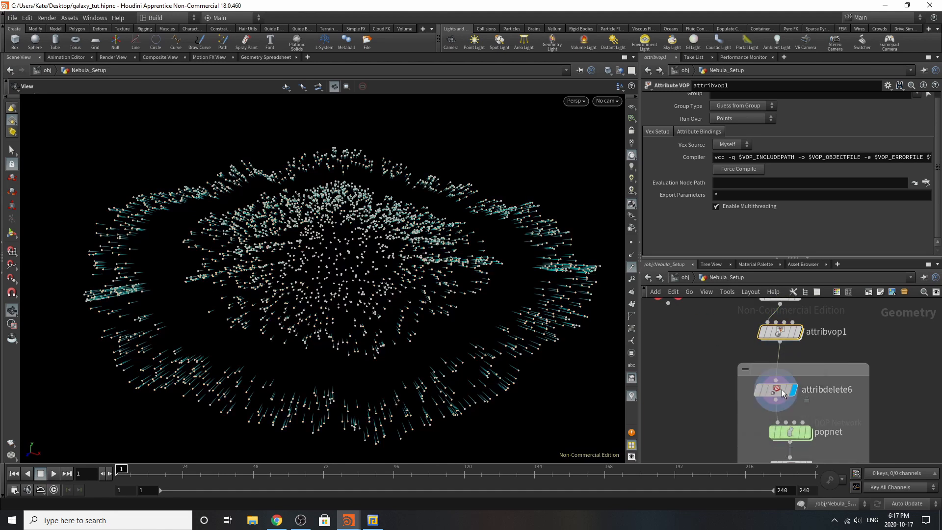
left_click(782, 389)
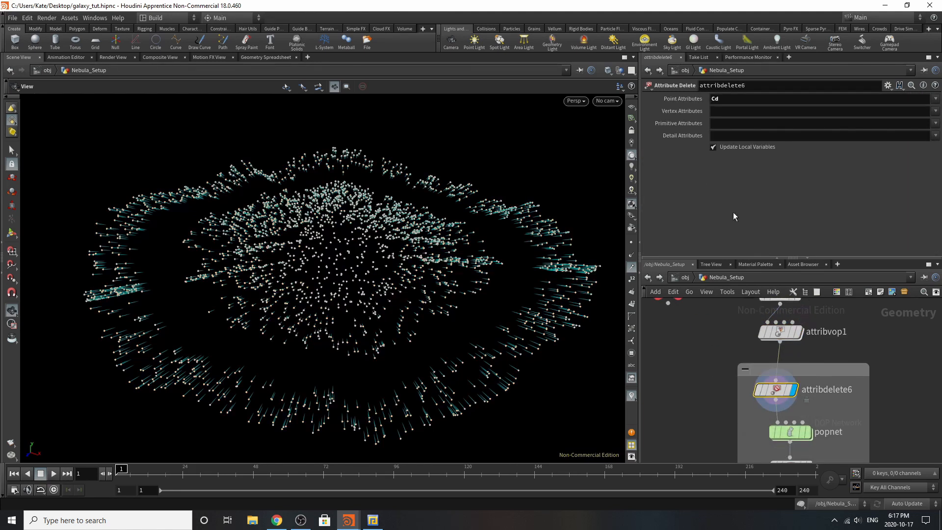
left_click_drag(435, 177, 420, 220)
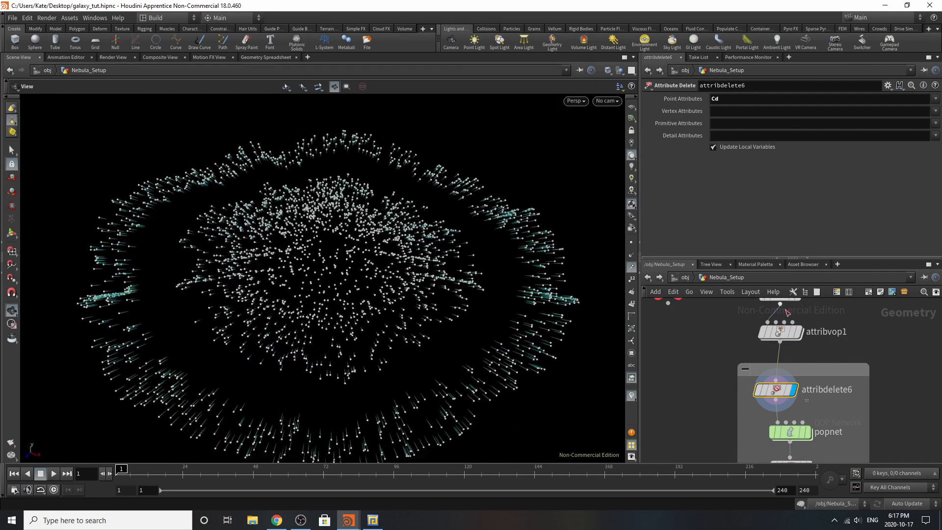
Step: Display the popnet node's output and open its simulation parameters
scroll(823, 325, "down", 2)
scroll(821, 425, "up", 2)
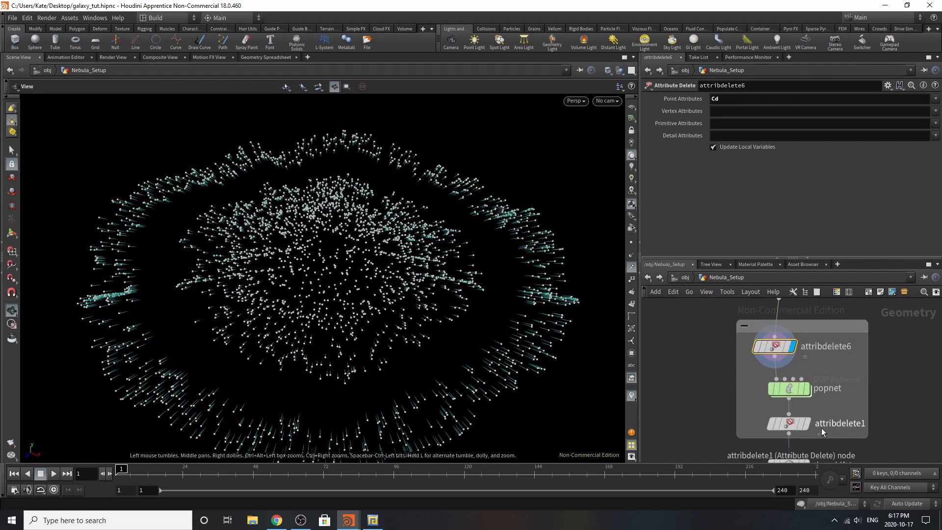
left_click(807, 388)
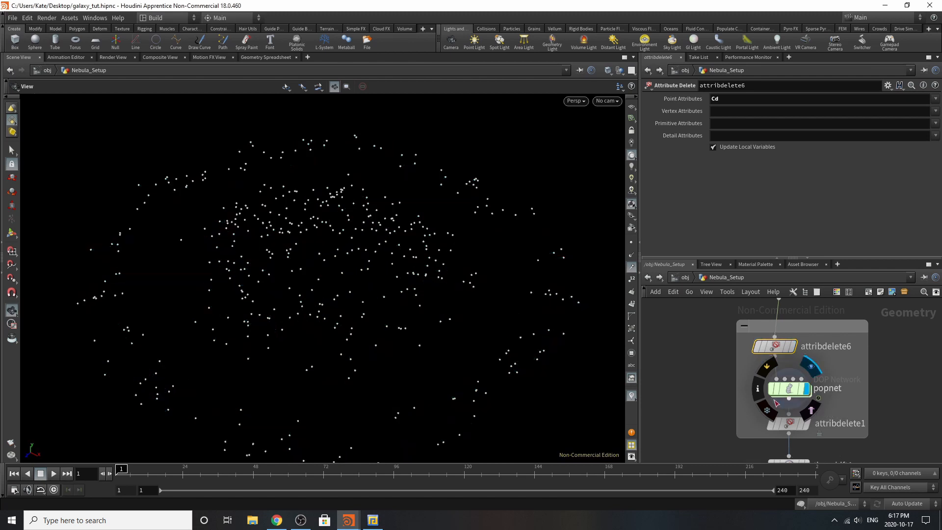
left_click(787, 396)
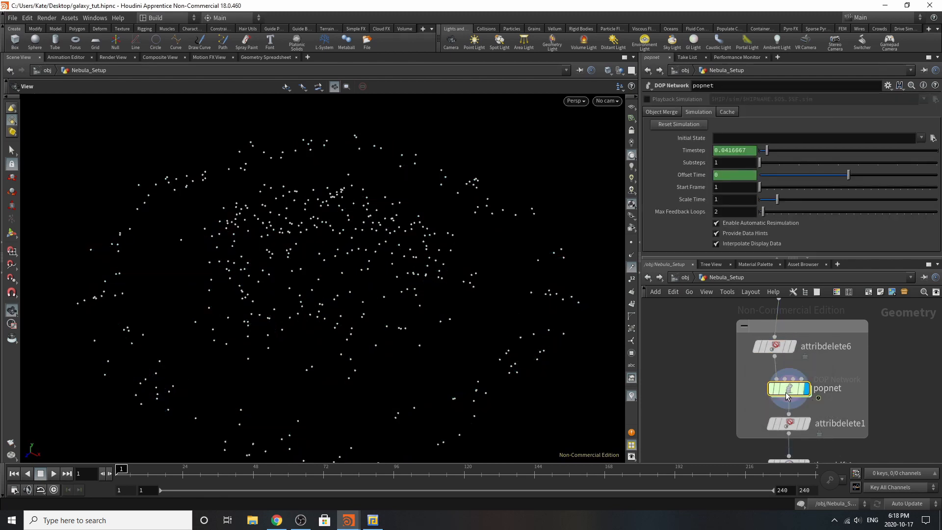
Step: Enter the popnet network and automatically lay out its nodes, with the whole particle system in view
double_click(785, 393)
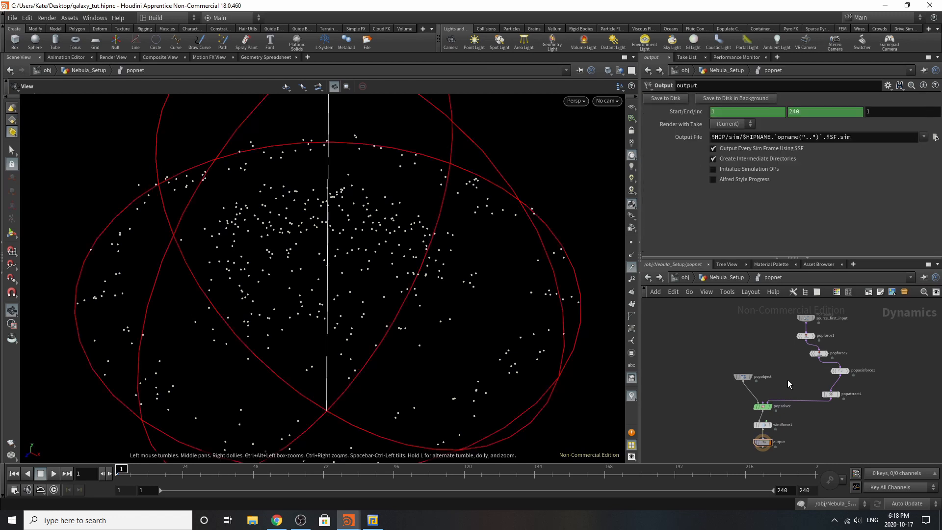
key("l")
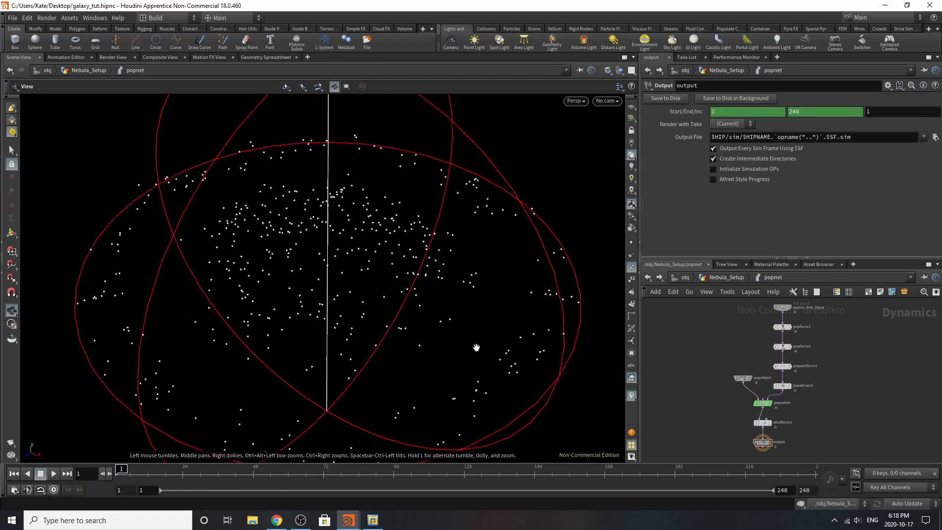
scroll(493, 363, "down", 5)
middle_click_drag(355, 391, 300, 380)
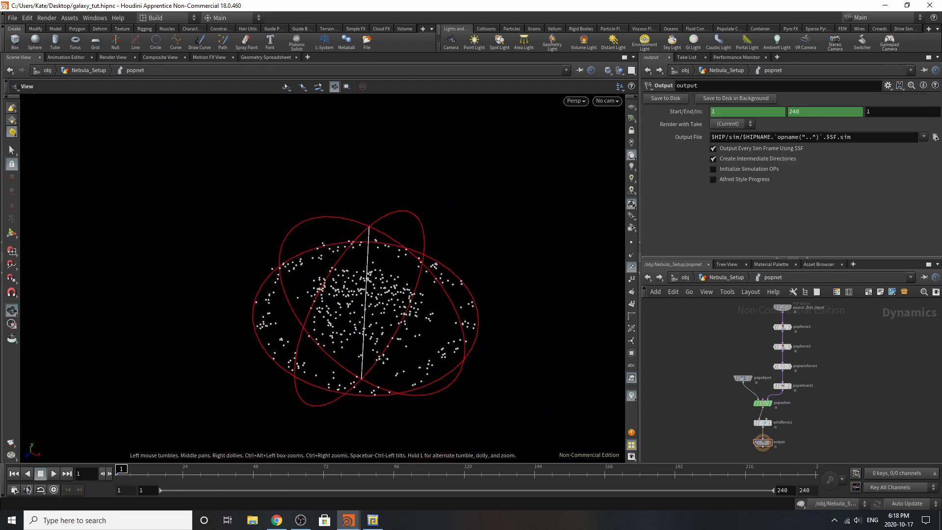
scroll(440, 346, "up", 1)
Step: Select the source_first_input POP Source and examine its emission source and birth settings
scroll(793, 309, "up", 3)
scroll(756, 338, "up", 3)
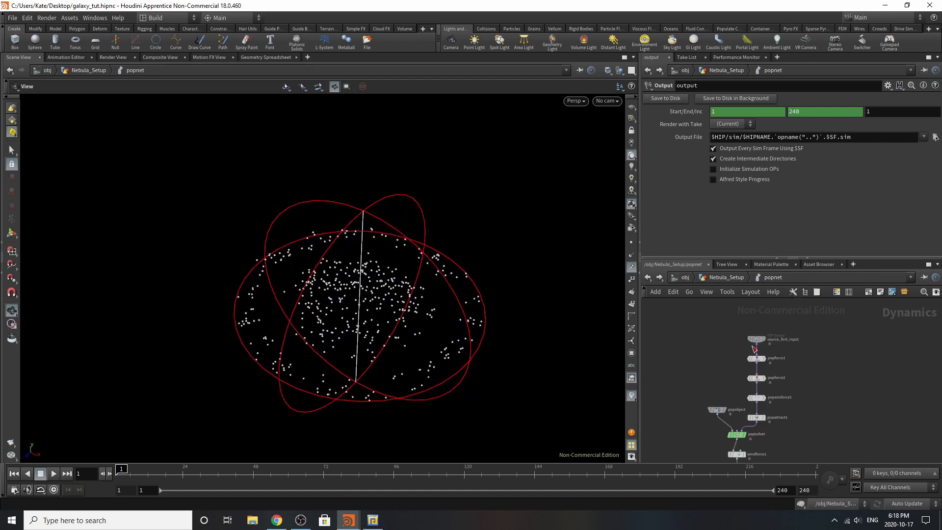
left_click(756, 338)
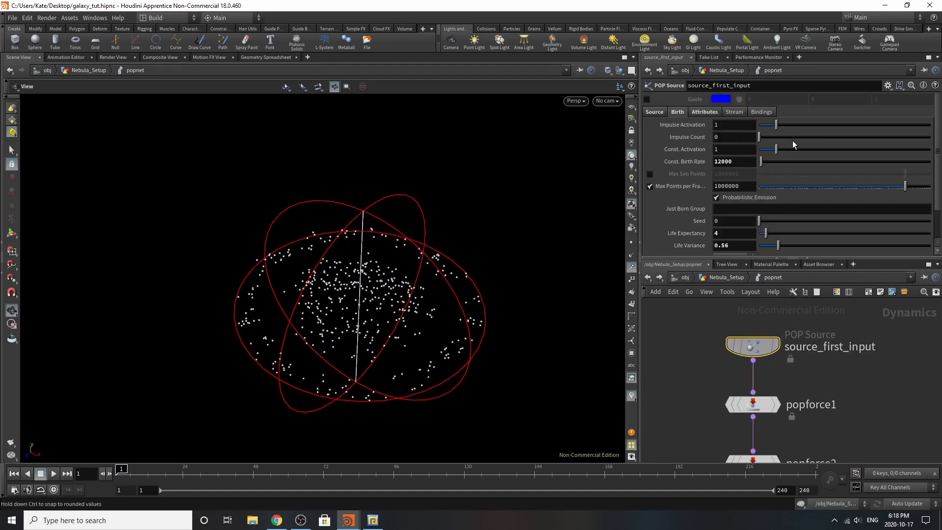
left_click(651, 112)
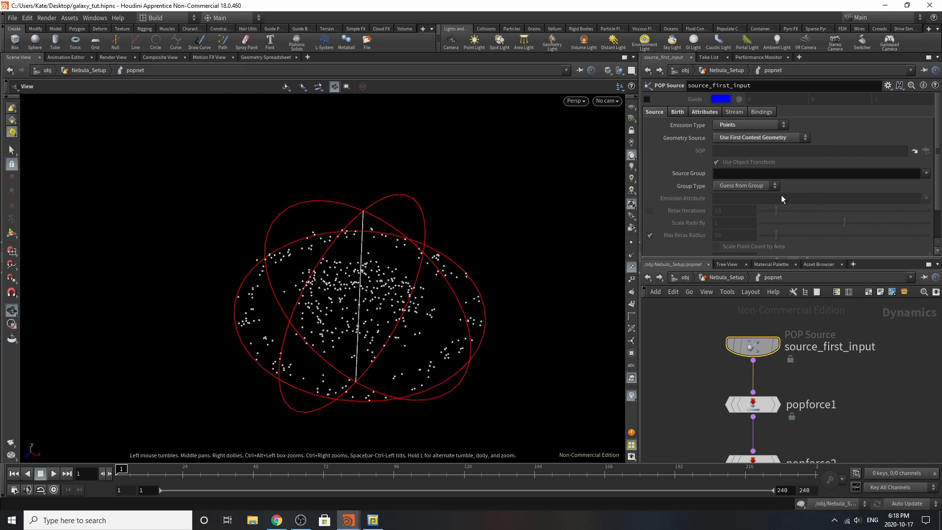
left_click(677, 112)
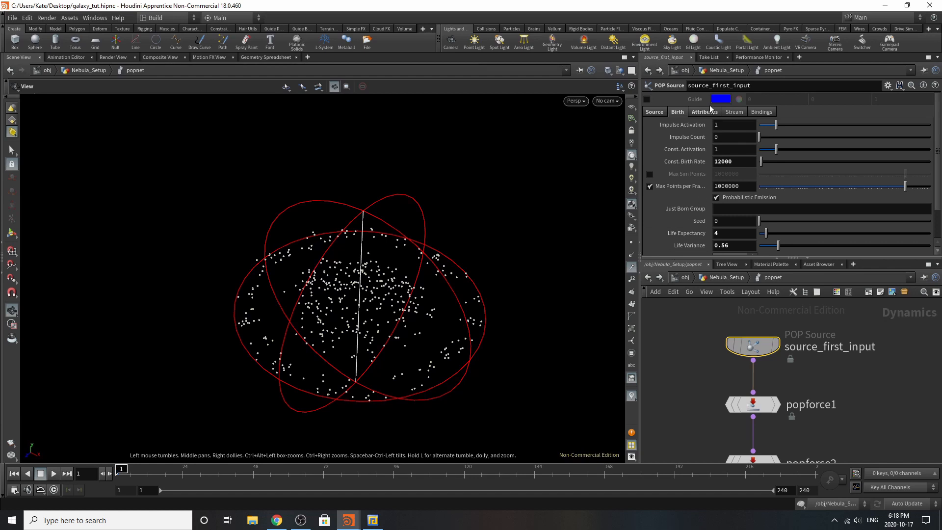
Step: Set source_first_input's Inherit Velocity to 0.43, play the simulation and return to the first frame
left_click(700, 113)
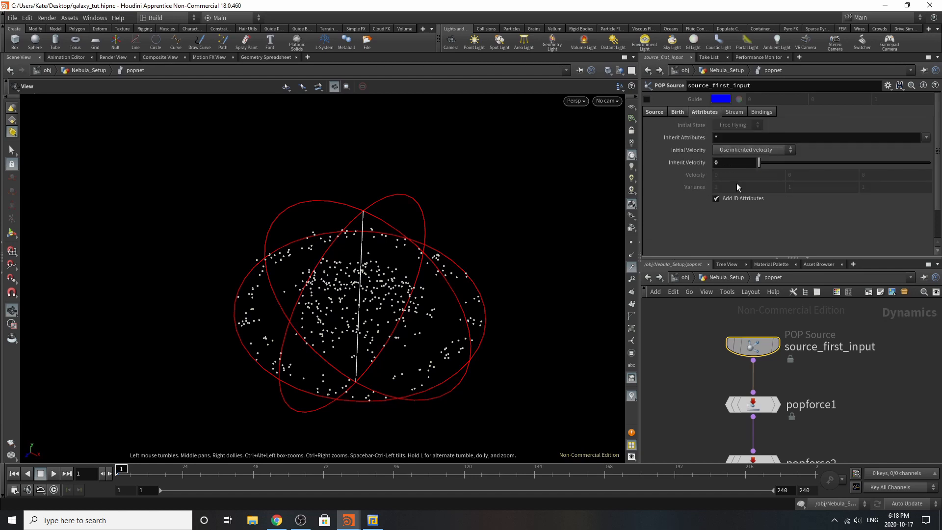
left_click_drag(760, 164, 767, 164)
left_click(53, 474)
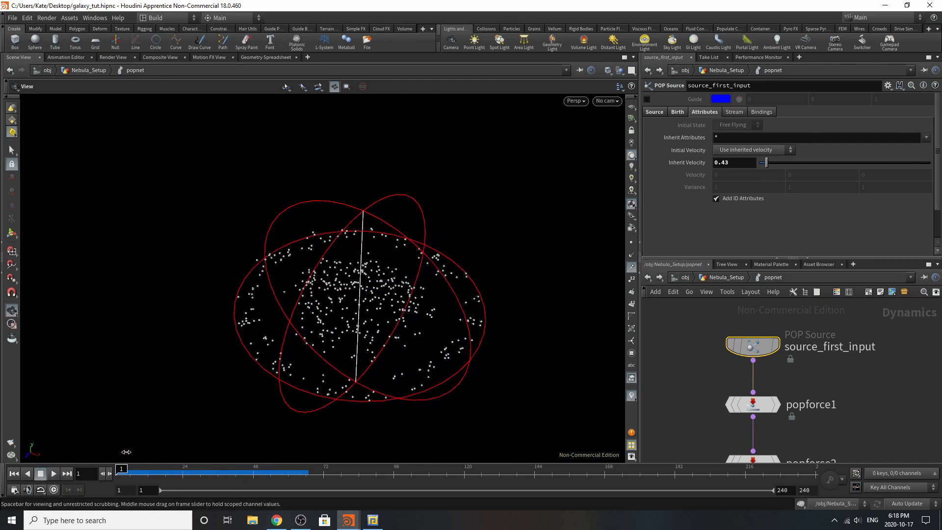
left_click(14, 473)
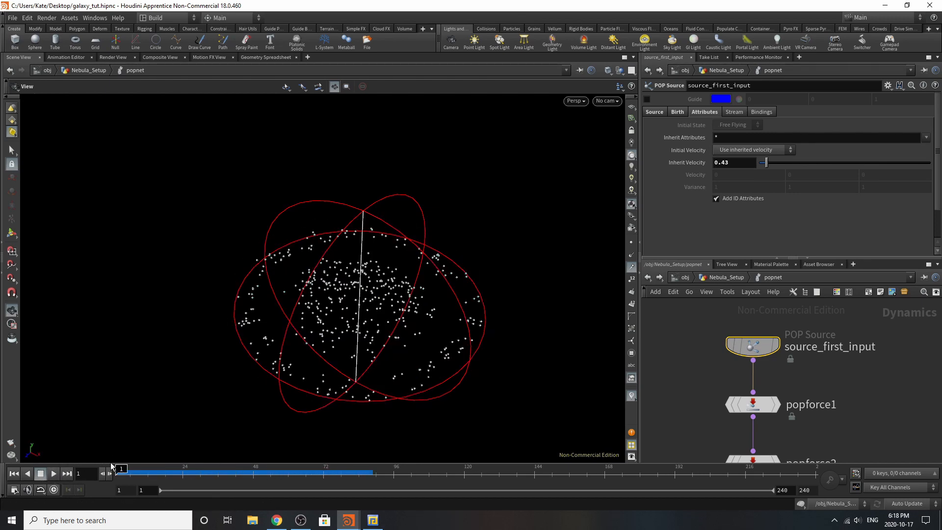
Step: Select the popforce1 node and examine its force and noise settings
scroll(769, 361, "down", 3)
scroll(764, 416, "up", 3)
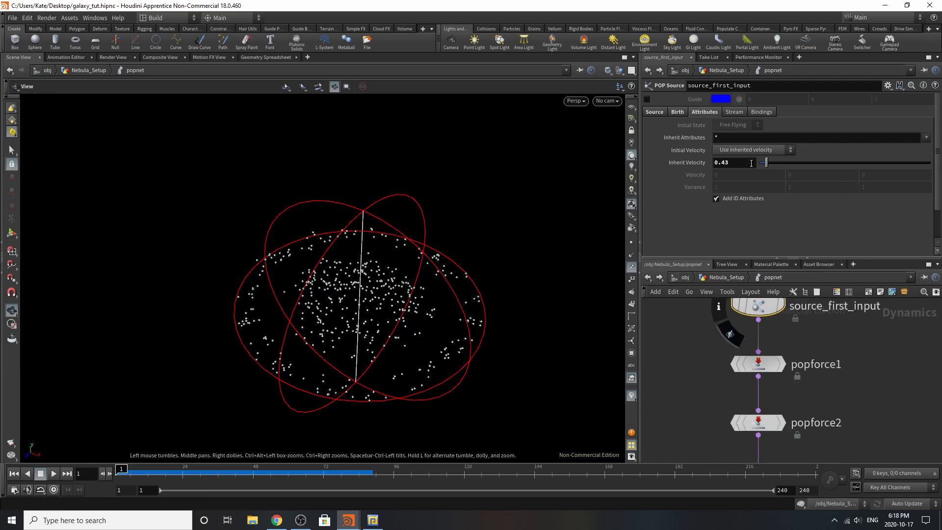
left_click(765, 363)
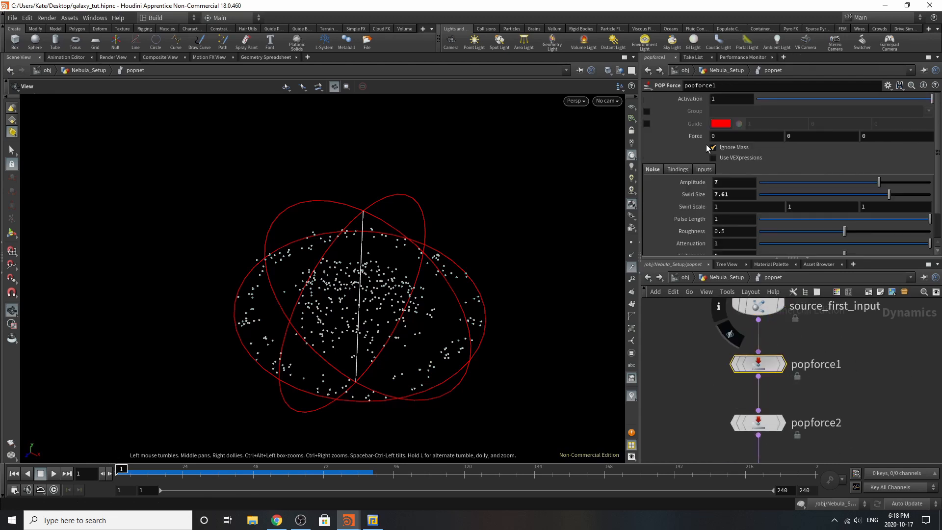
scroll(697, 204, "down", 2)
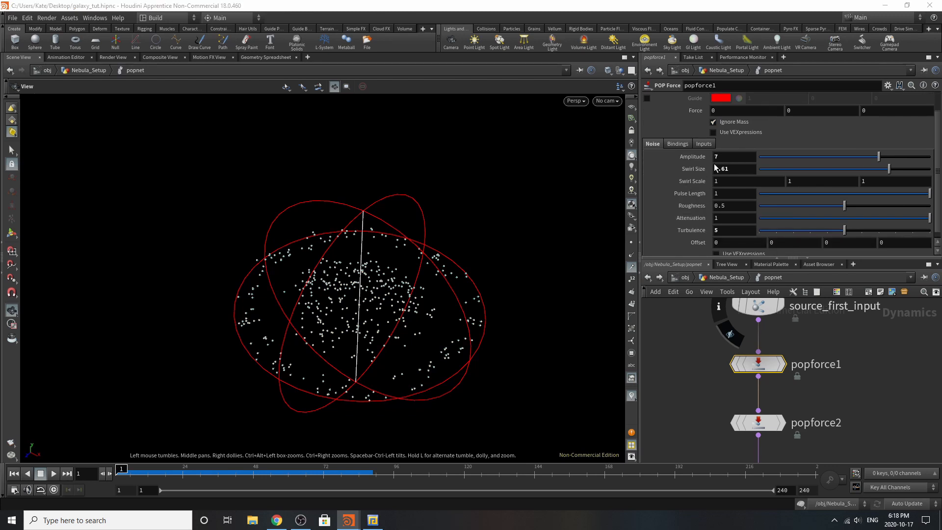
Step: Scrub the simulation to frame 73 and check popforce1's noise settings against the particle motion
left_click(197, 471)
left_click_drag(225, 463, 327, 469)
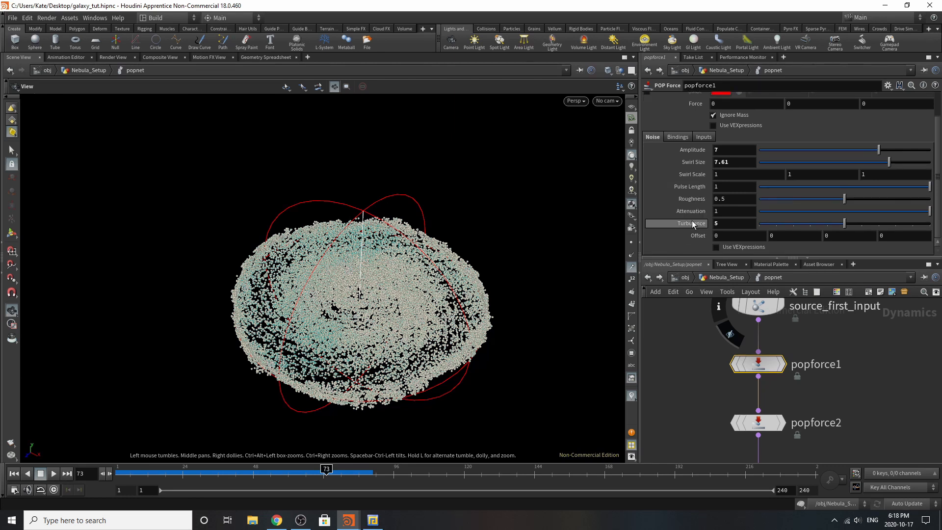
scroll(692, 220, "up", 2)
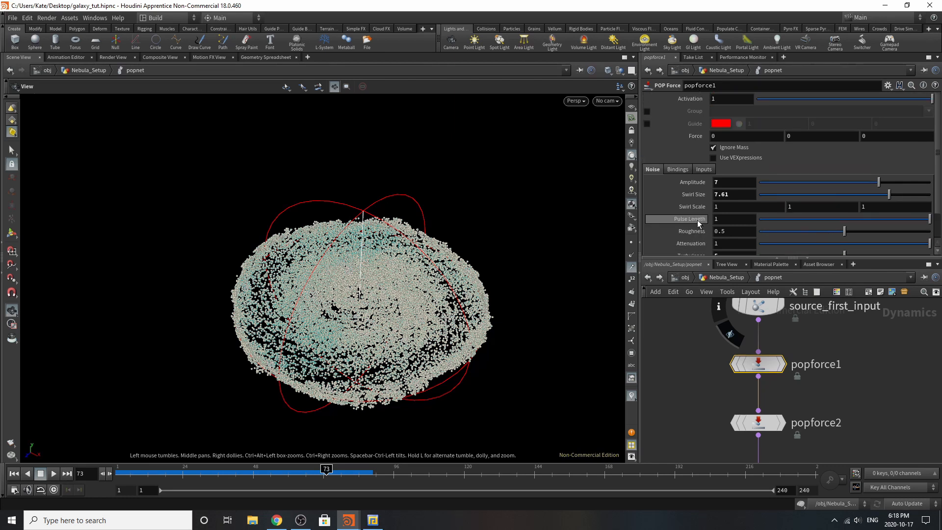
Step: Select the popforce2 node and examine its force and noise settings
left_click(758, 423)
scroll(739, 155, "down", 2)
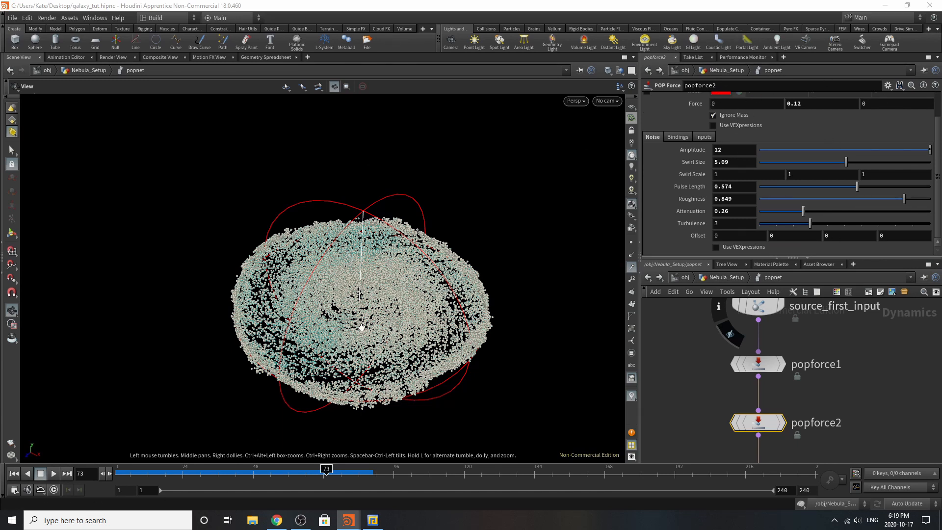
scroll(700, 347, "down", 4)
scroll(712, 403, "up", 4)
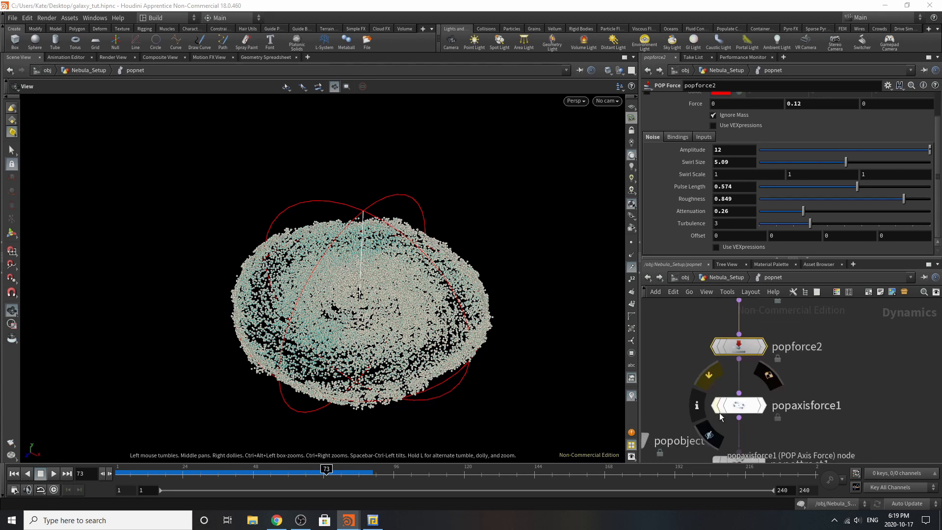
Step: Select popaxisforce1 and examine its shape and speed settings against the particle motion, scrubbing the simulation to frame 57
left_click(739, 406)
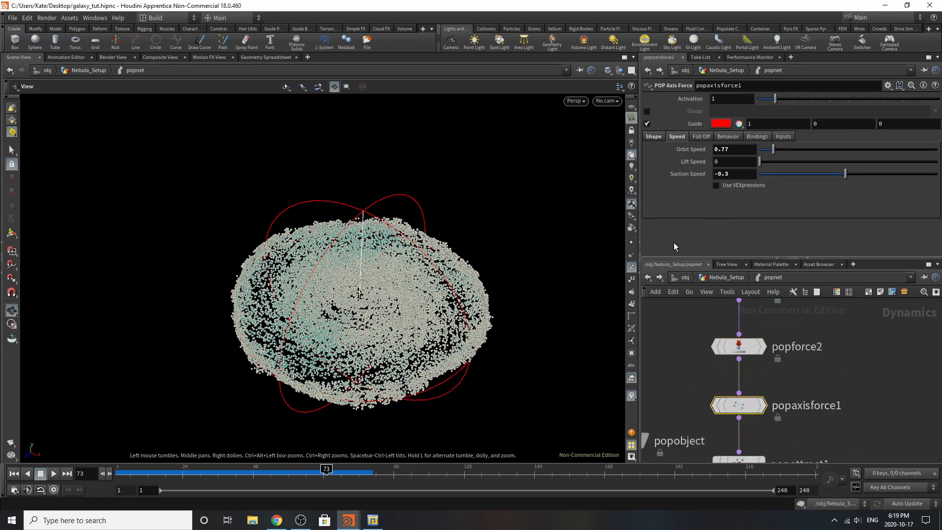
left_click(654, 136)
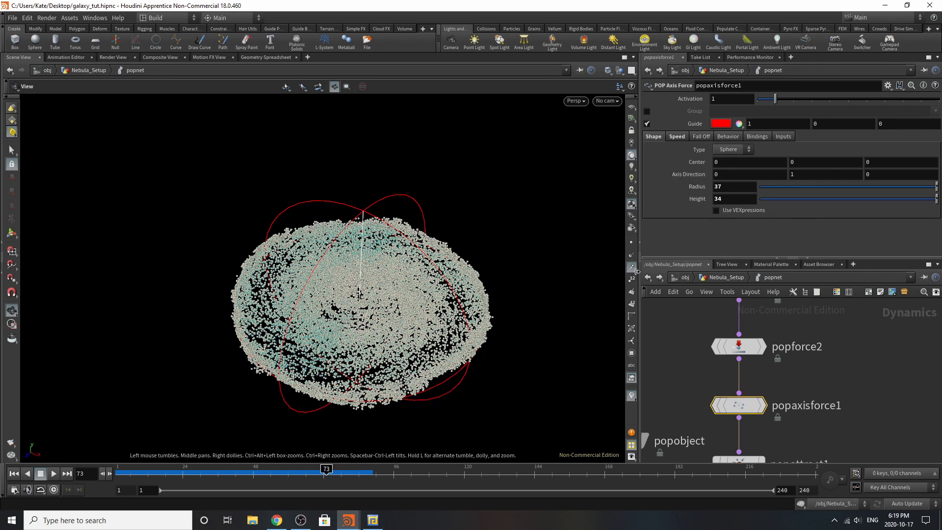
left_click_drag(284, 471, 183, 485)
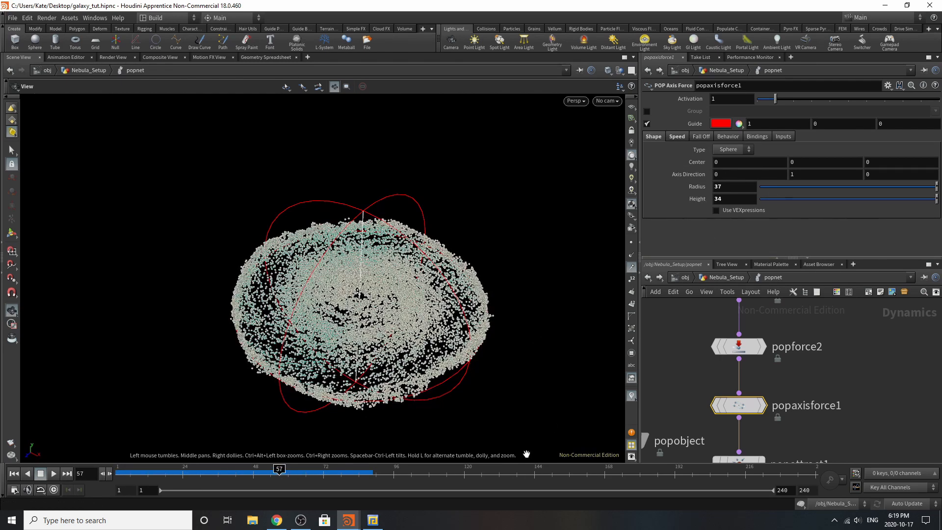
mouse_move(756, 418)
left_click_drag(385, 364, 384, 338)
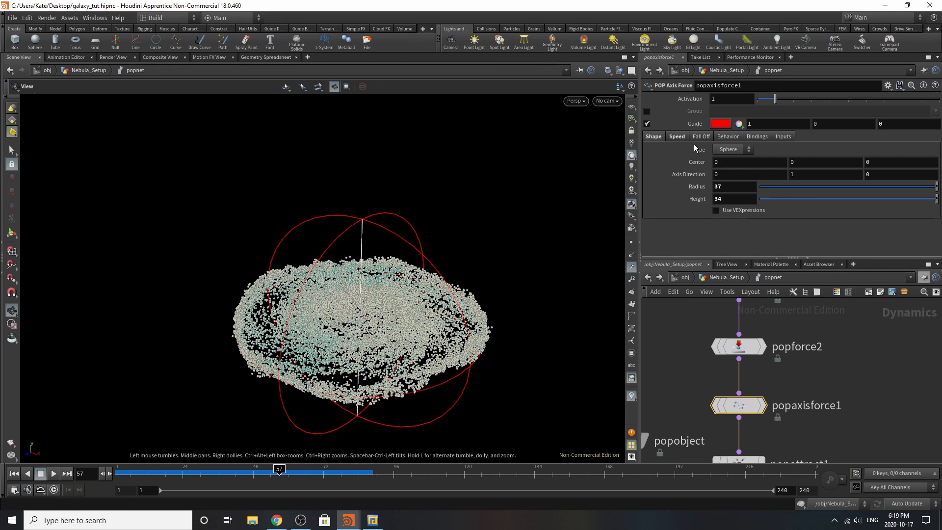
left_click(678, 137)
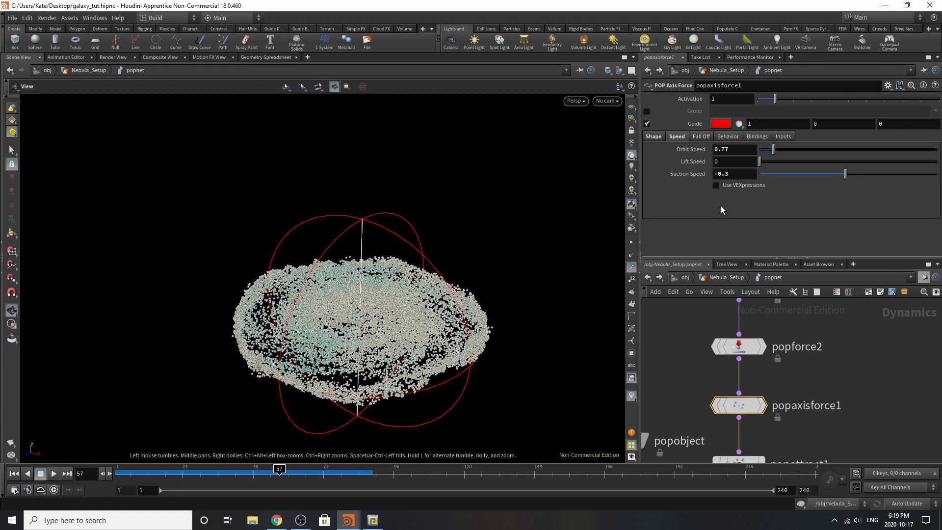
Step: Select the popattract1 node and examine its force and goal settings
scroll(781, 313, "down", 3)
scroll(753, 397, "up", 2)
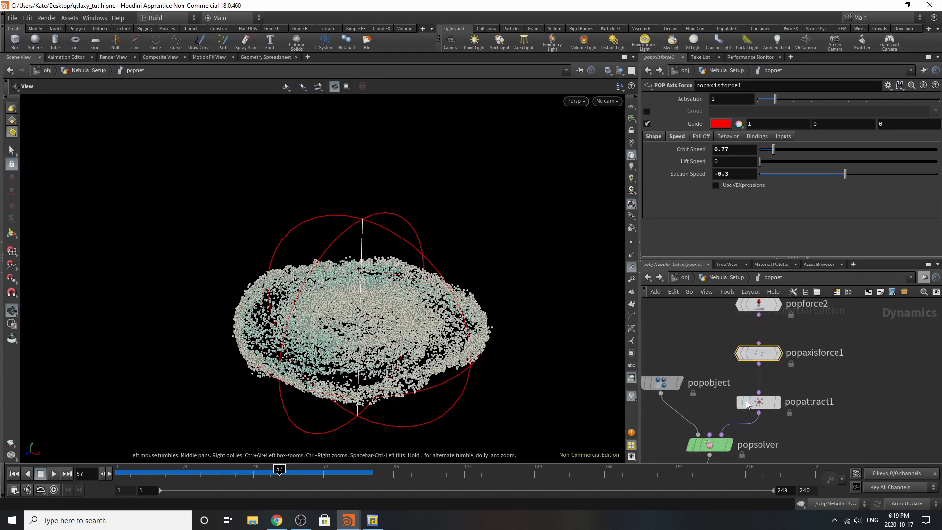
left_click(755, 403)
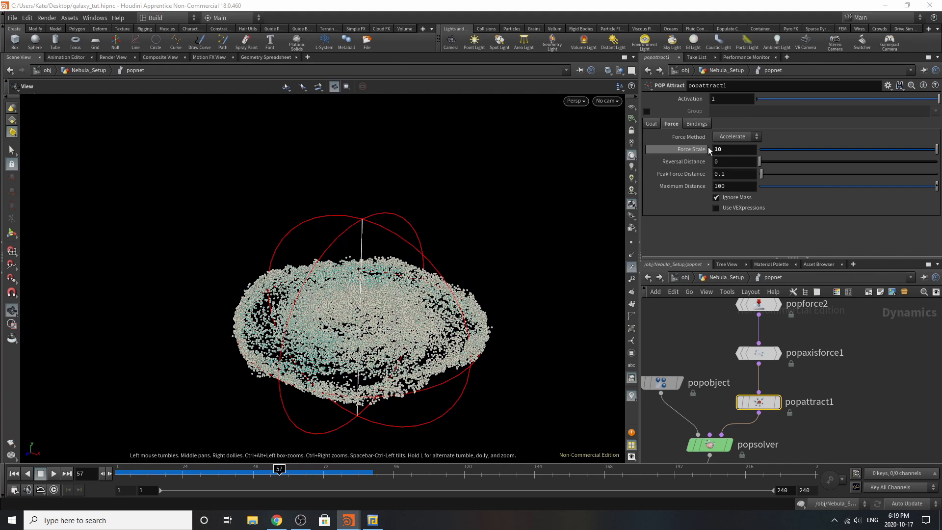
left_click(651, 123)
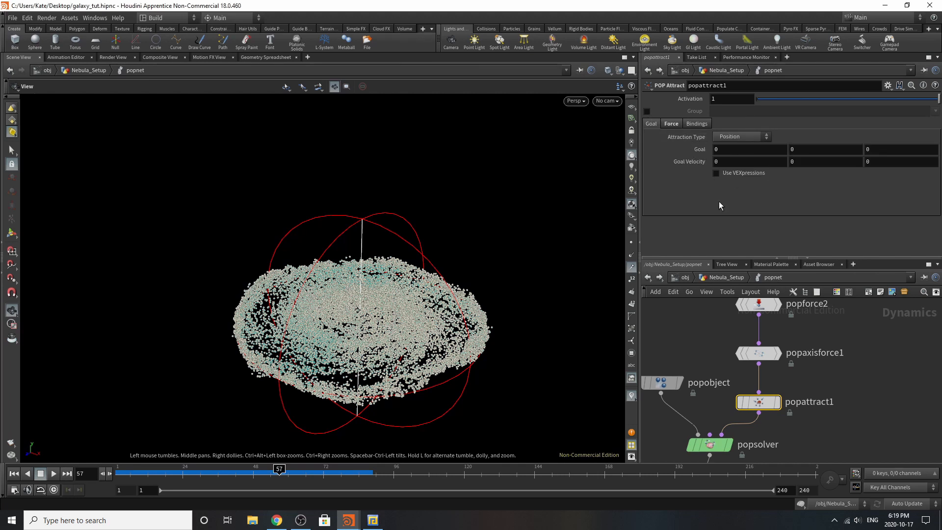
Step: Check the popsolver node's substep settings and the popobject node's parameters
middle_click_drag(711, 444, 749, 412)
left_click(748, 412)
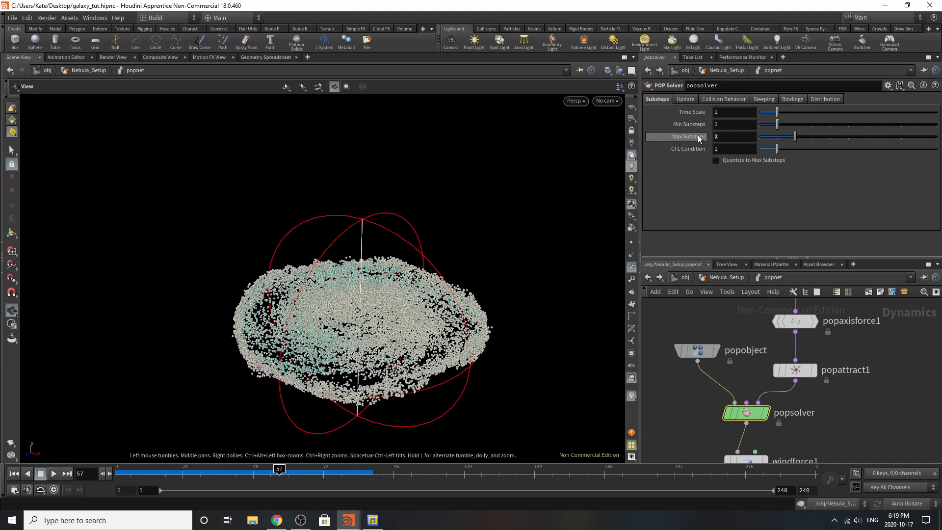
left_click(701, 351)
scroll(784, 366, "down", 4)
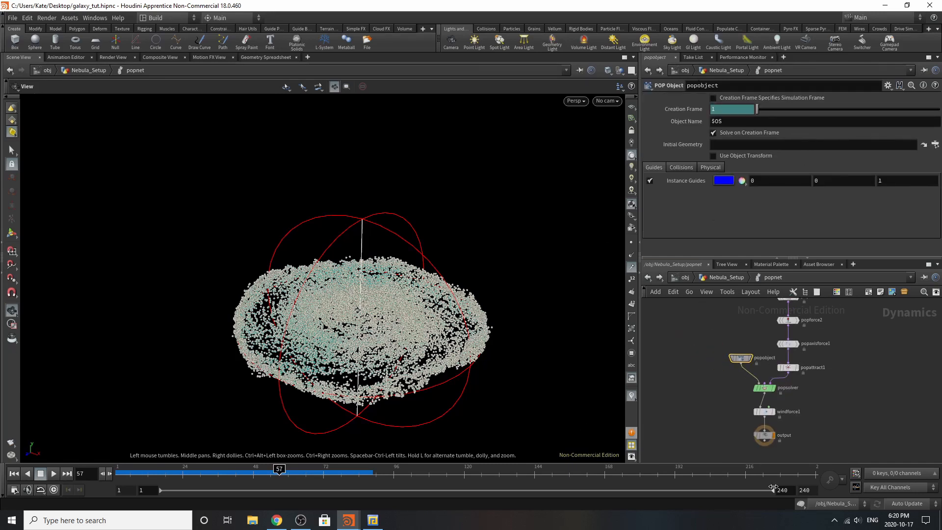
Step: Select the windforce1 node and examine its wind velocity and scale force
scroll(792, 440, "up", 6)
left_click(742, 376)
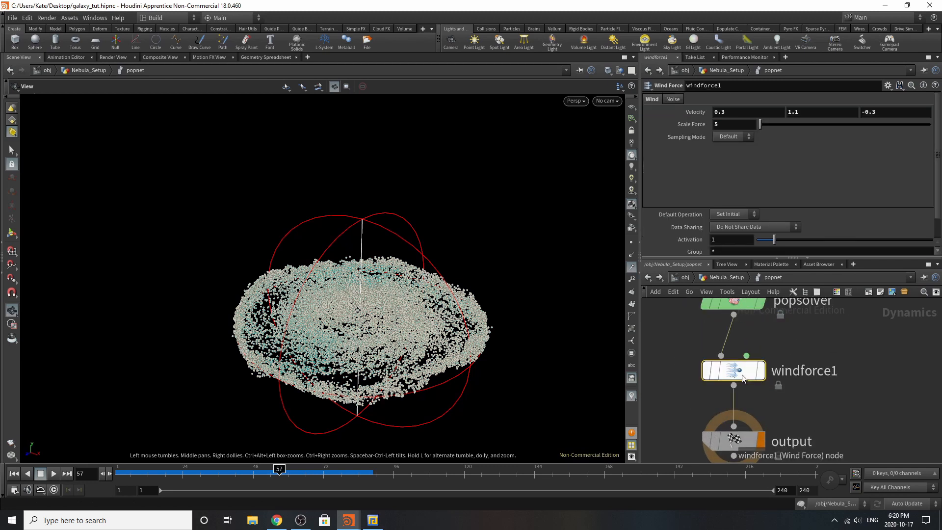
mouse_move(742, 376)
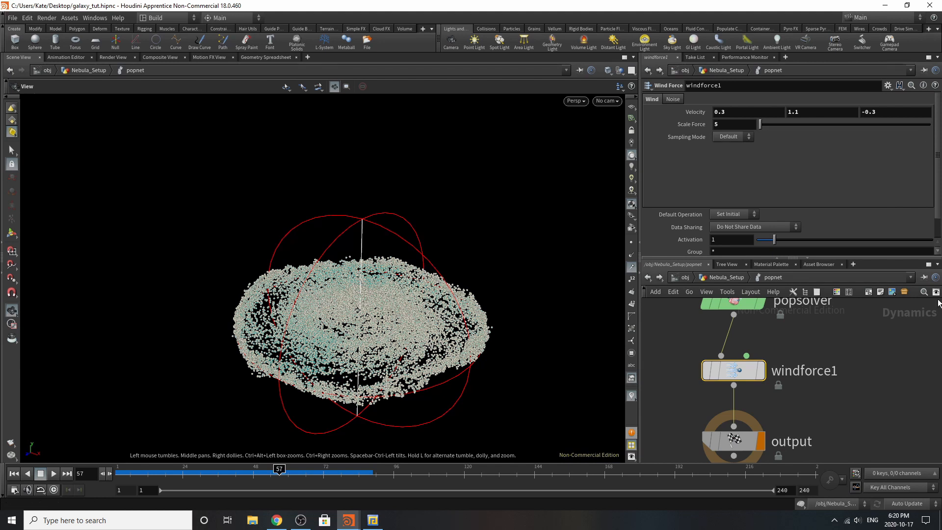
scroll(733, 332, "down", 3)
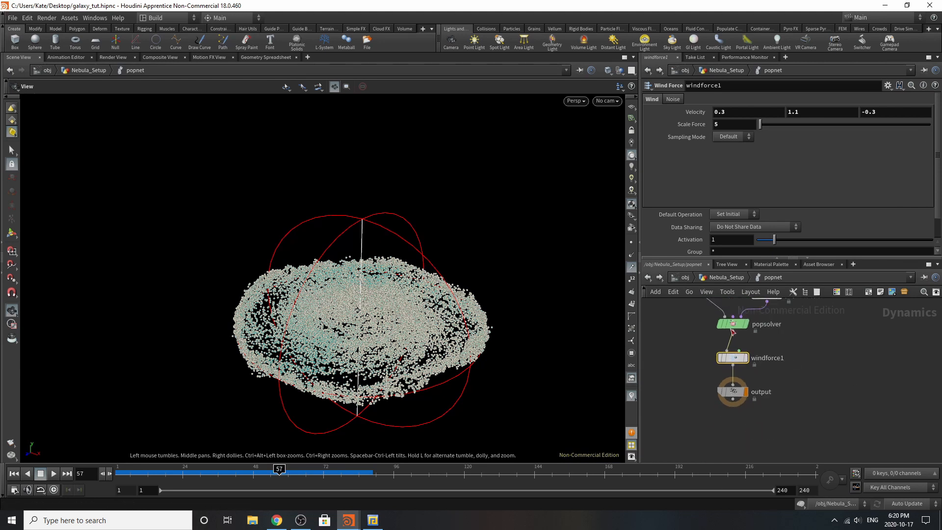
Step: Return to the Nebula_Setup network, display attribdelete1 and scrub the simulation to frame 72
left_click(725, 274)
scroll(784, 413, "up", 1)
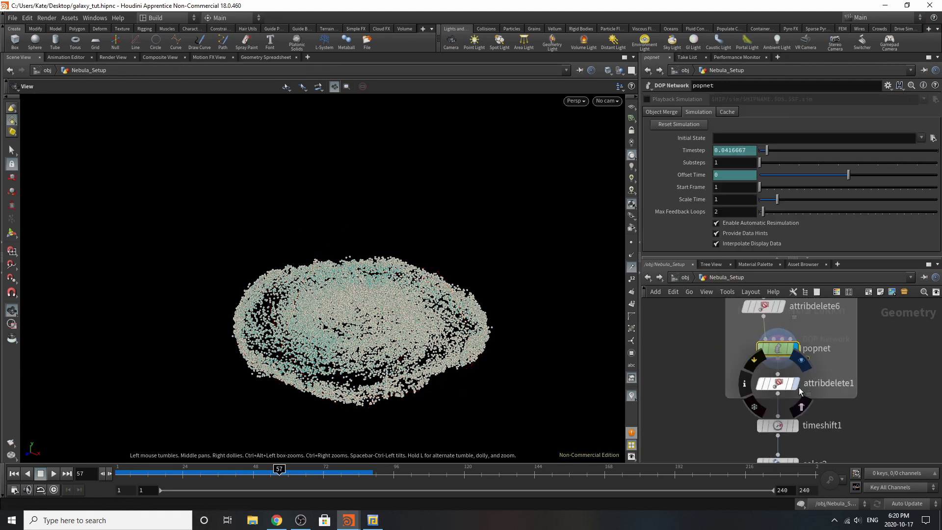
left_click(779, 388)
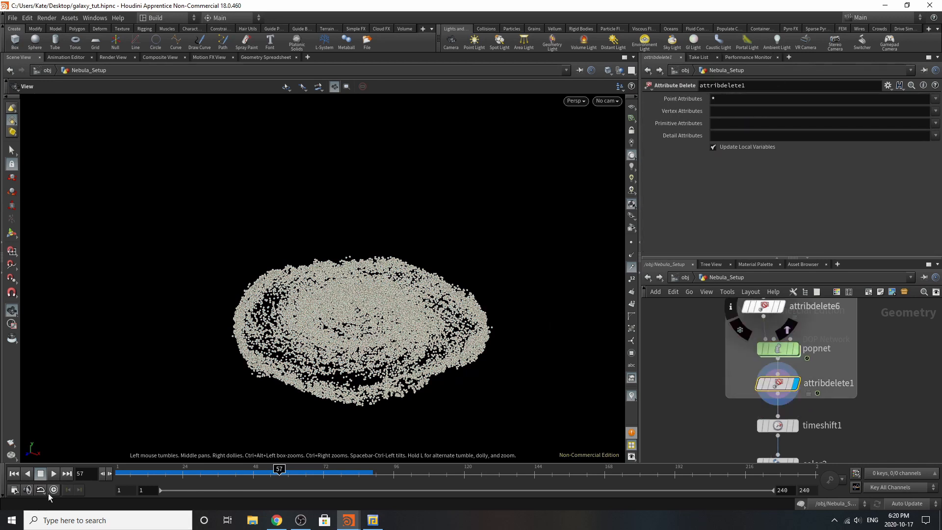
left_click_drag(157, 473, 326, 473)
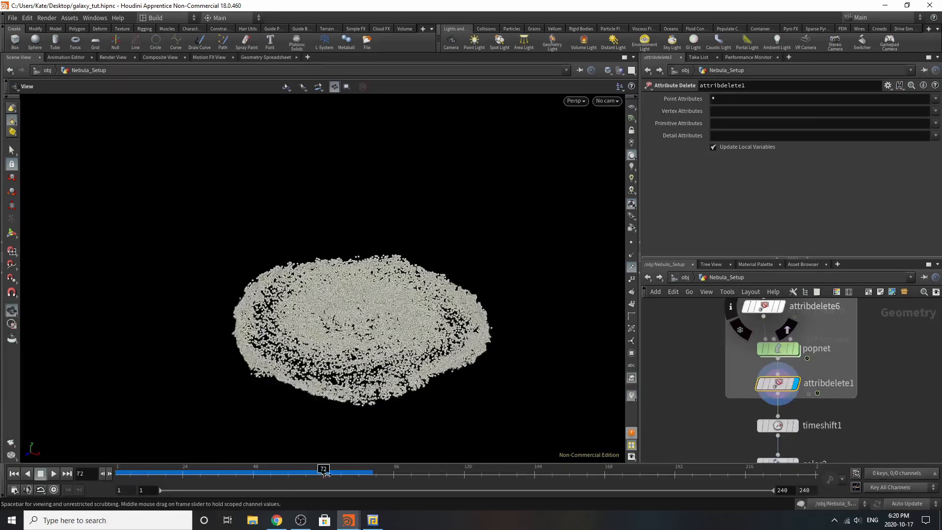
Step: Display and select timeshift1, examining its frame setting and the frozen particle shape
left_click(794, 426)
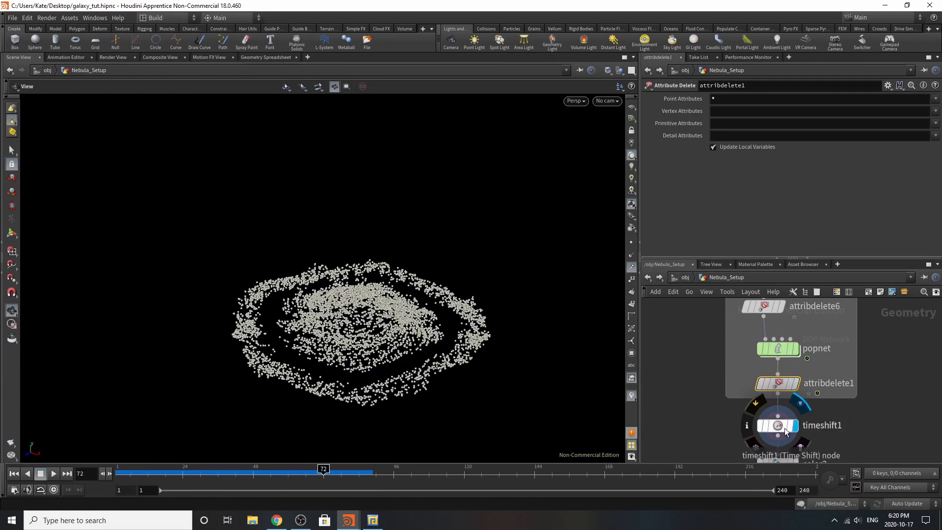
left_click(785, 430)
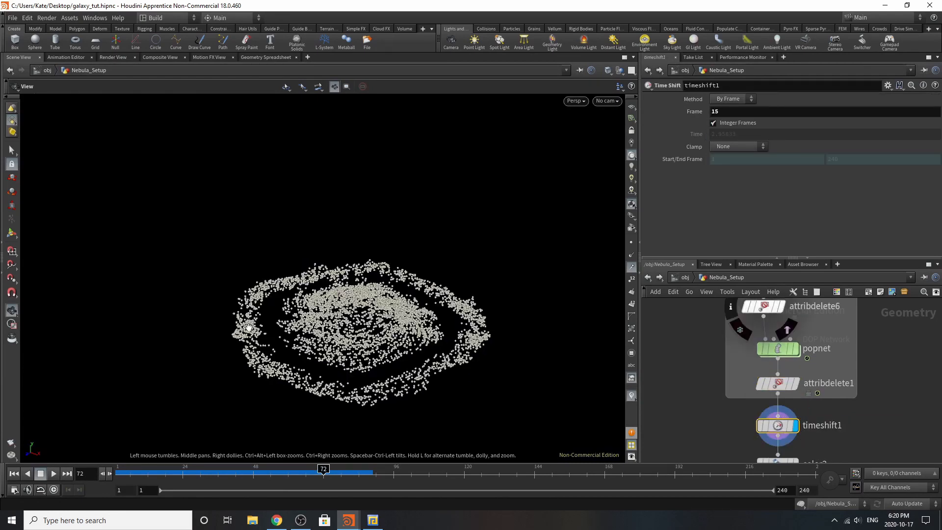
left_click_drag(249, 328, 400, 301)
scroll(697, 293, "down", 5)
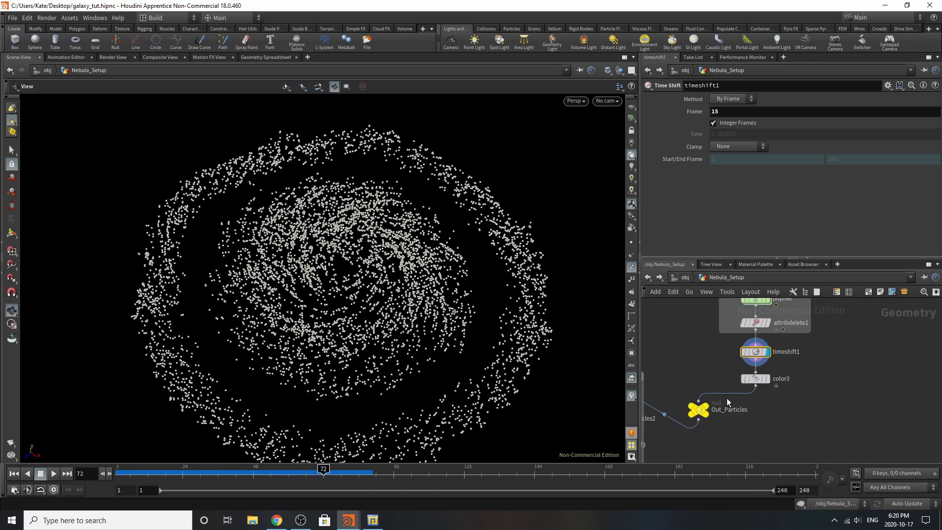
Step: Display and select color3, checking its constant point color on the particles
scroll(805, 382, "up", 3)
left_click(760, 385)
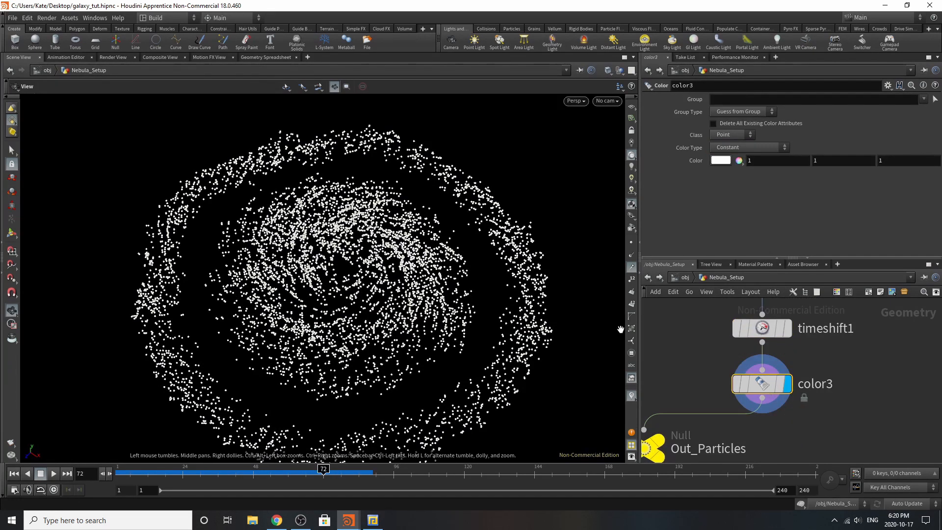
left_click_drag(352, 298, 393, 234)
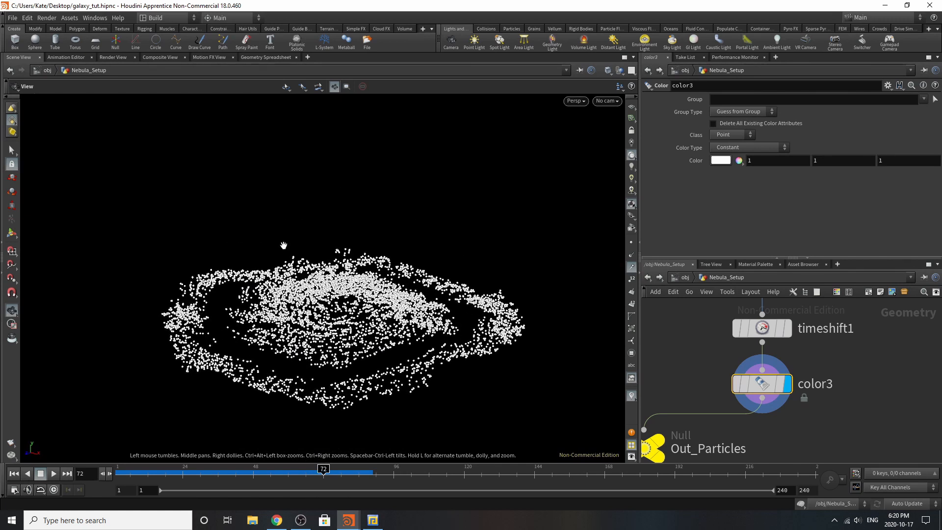
Step: Display and select the Out_Particles null, and briefly show the network's node color palette
scroll(875, 408, "down", 4)
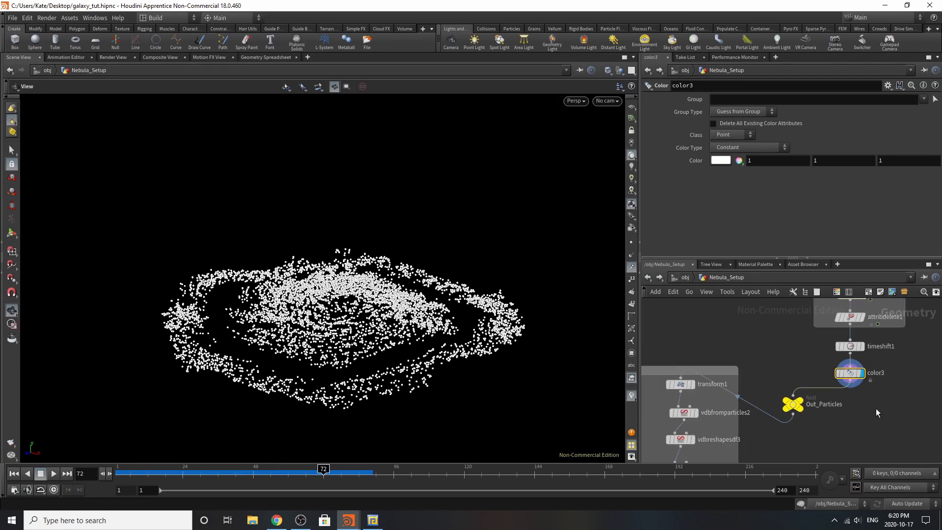
scroll(858, 412, "up", 3)
mouse_move(762, 391)
left_click(781, 364)
left_click(755, 392)
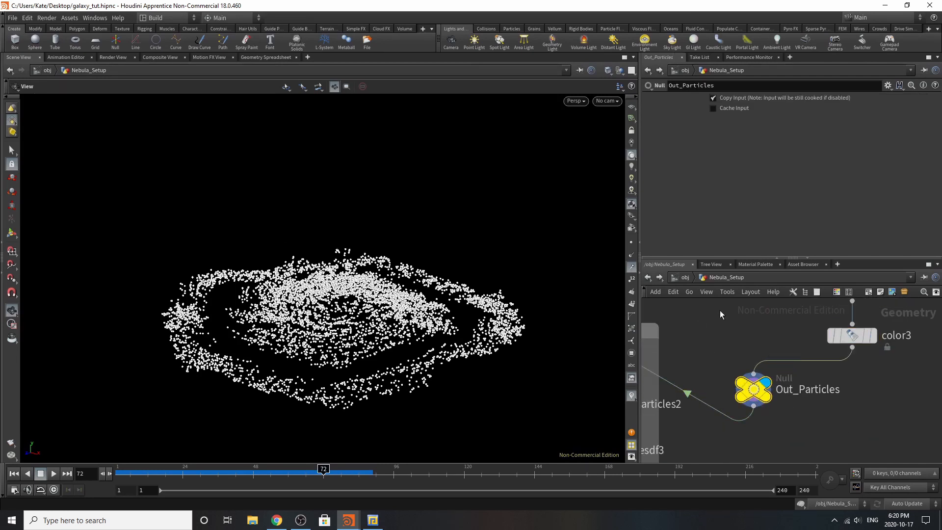
key("c")
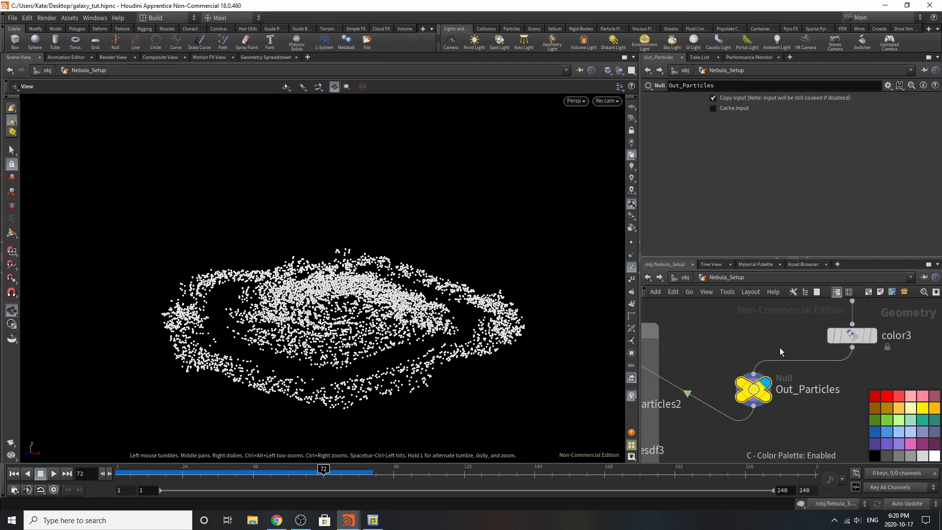
key("c")
Step: Display the Out_Volume null at the end of the volume branch and inspect its cloud meshes from above
scroll(864, 337, "down", 5)
mouse_move(864, 337)
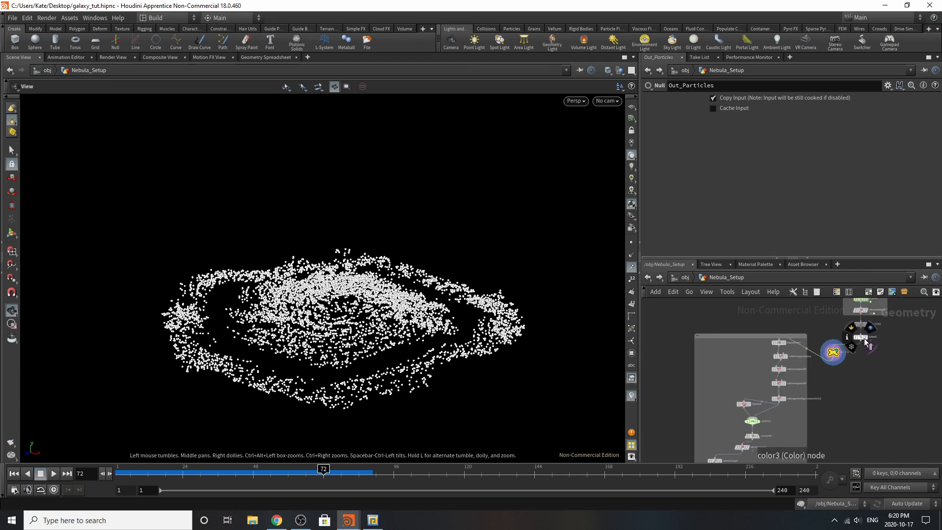
scroll(798, 346, "up", 5)
mouse_move(781, 352)
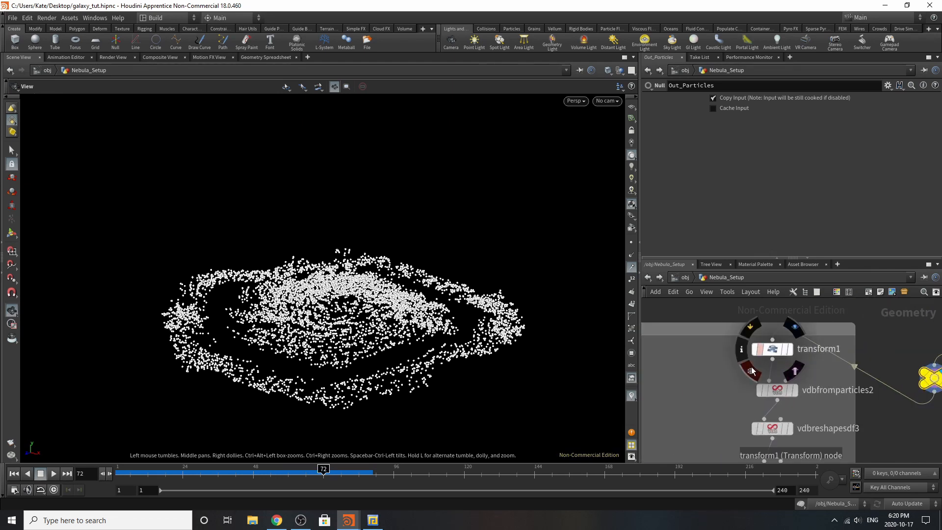
scroll(750, 372, "down", 6)
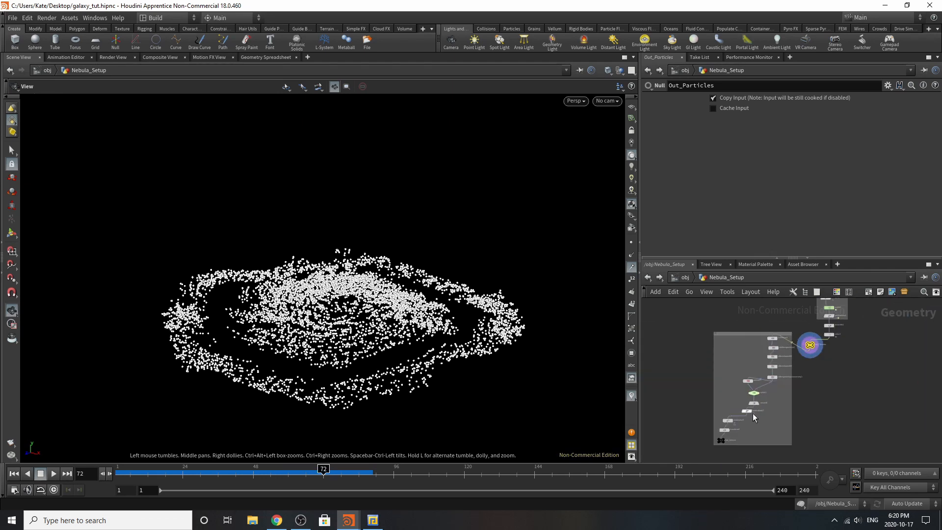
scroll(752, 413, "up", 5)
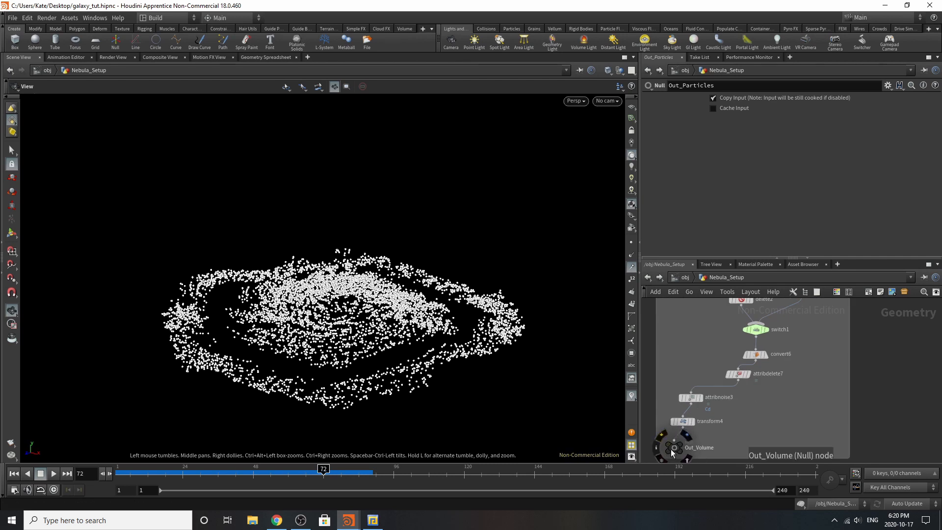
left_click_drag(670, 449, 683, 422)
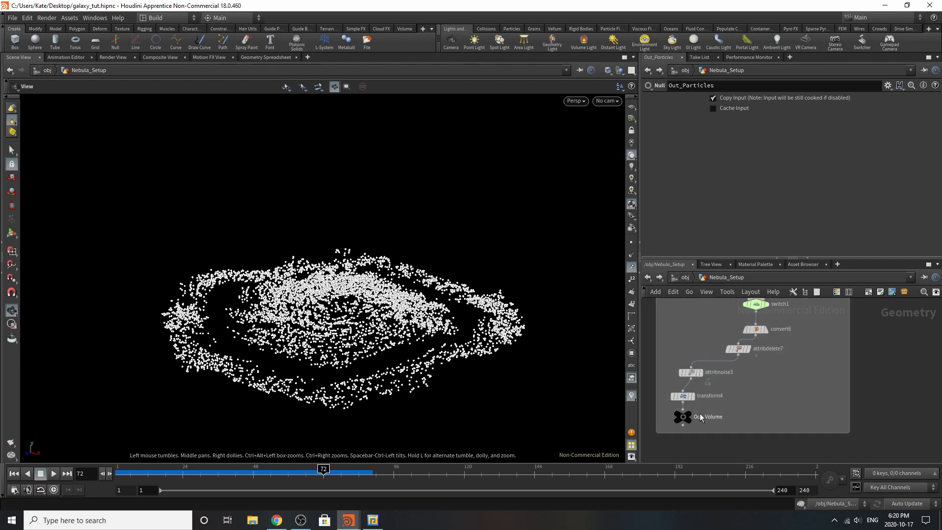
mouse_move(681, 420)
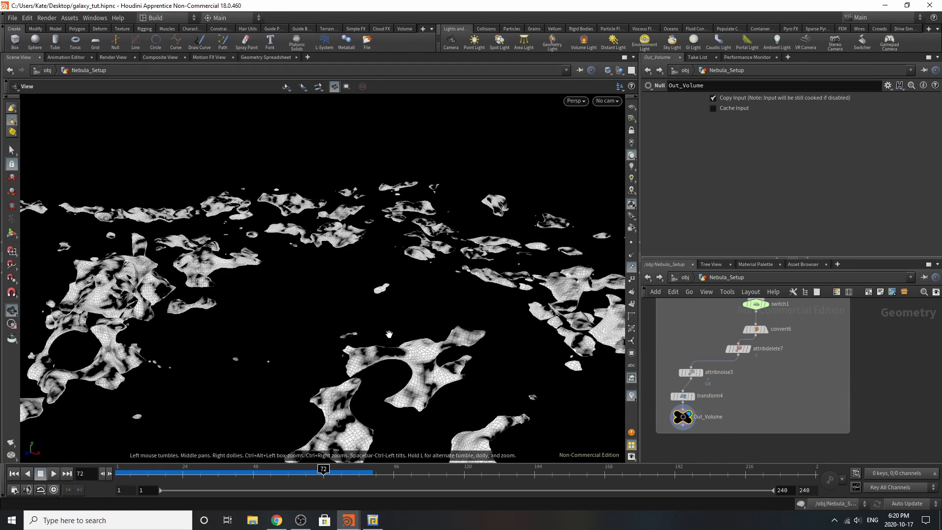
right_click_drag(448, 313, 131, 357)
left_click_drag(406, 324, 451, 391)
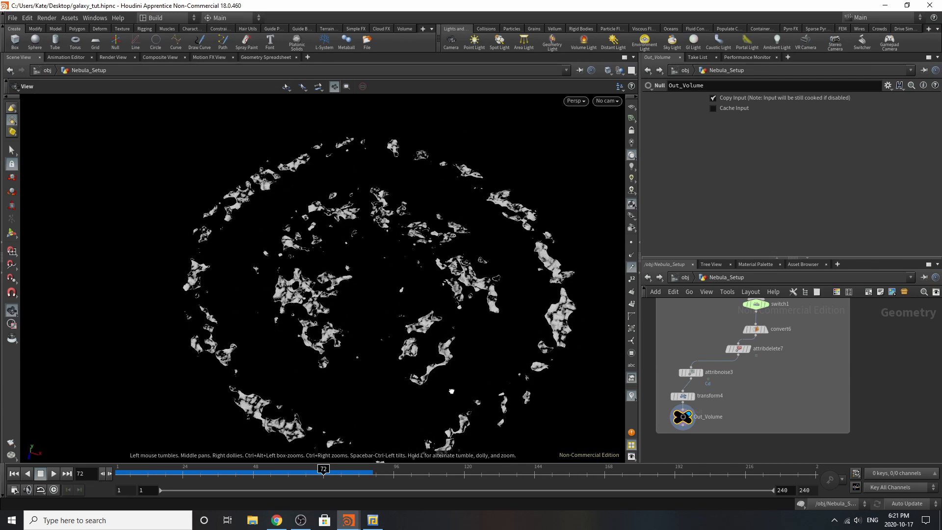
Step: Display and select transform1 at the start of the volume branch, checking its uniform scale and the enlarged particle galaxy
scroll(740, 410, "down", 5)
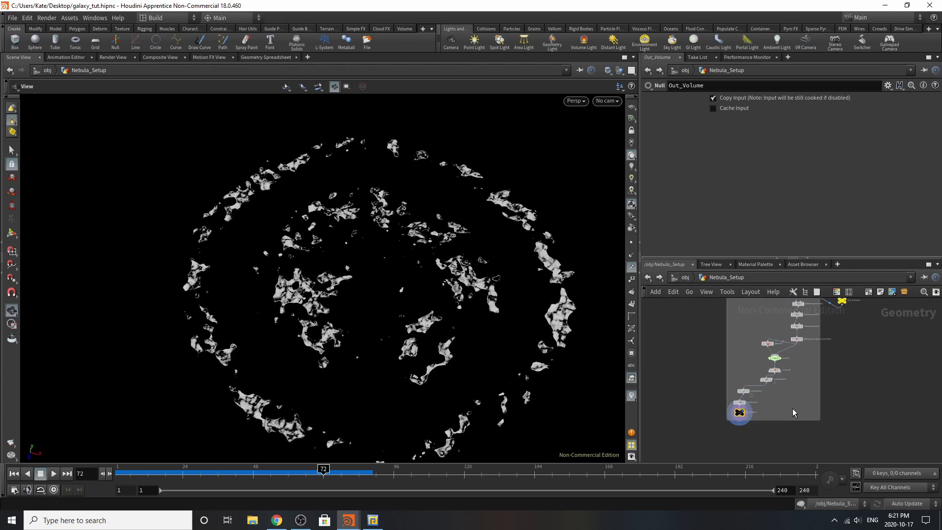
scroll(804, 337, "down", 2)
scroll(804, 337, "up", 5)
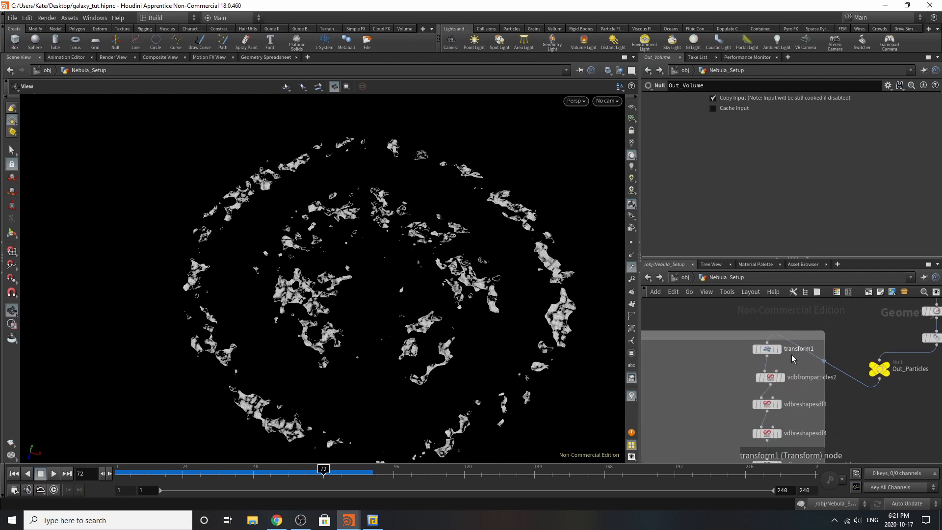
middle_click_drag(681, 287, 676, 286)
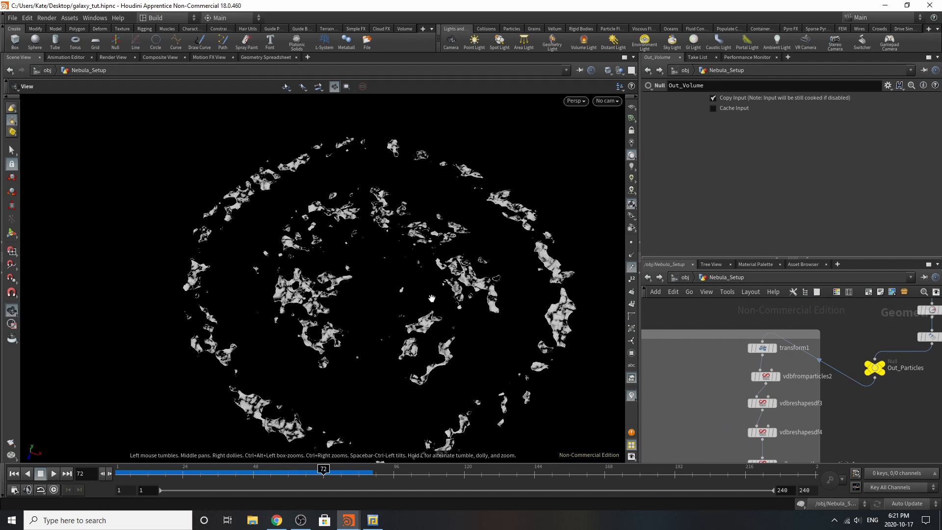
left_click_drag(432, 298, 317, 232)
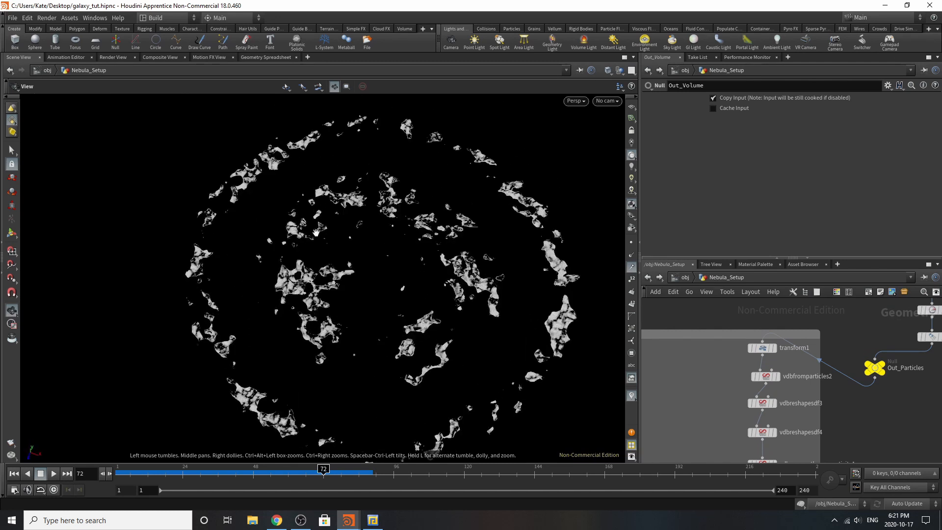
scroll(738, 370, "up", 3)
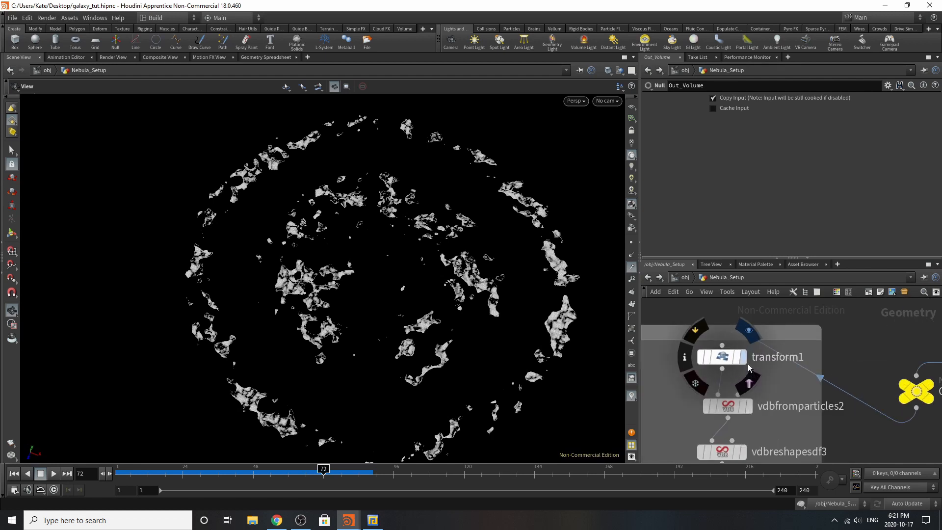
left_click(742, 357)
left_click(730, 363)
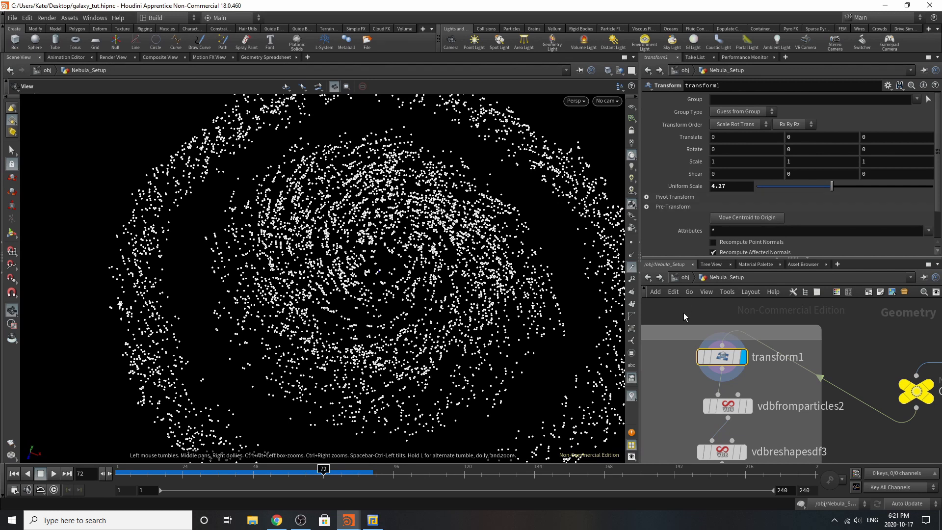
right_click_drag(369, 303, 154, 335)
left_click_drag(358, 323, 377, 294)
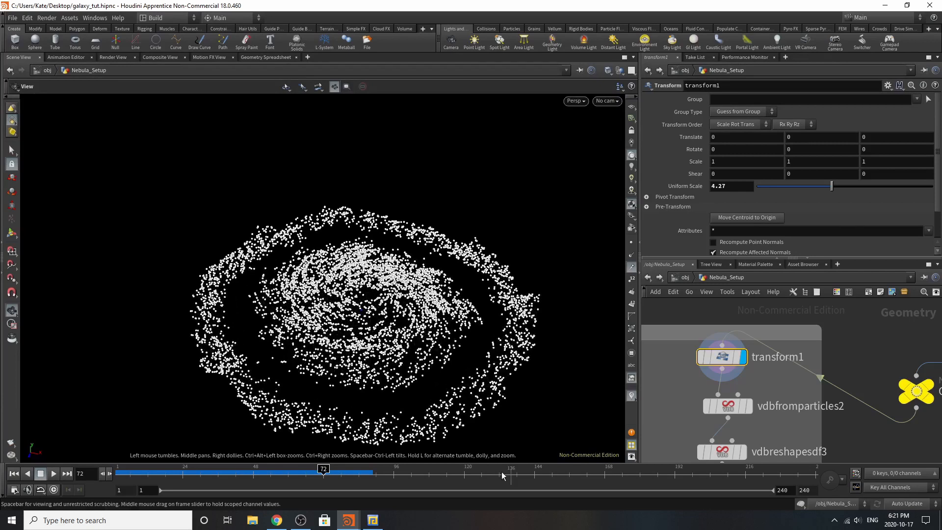
Step: Display and select vdbfromparticles2, examining its voxel size, point radius scale and the resulting volume
scroll(708, 330, "down", 4)
scroll(683, 367, "up", 3)
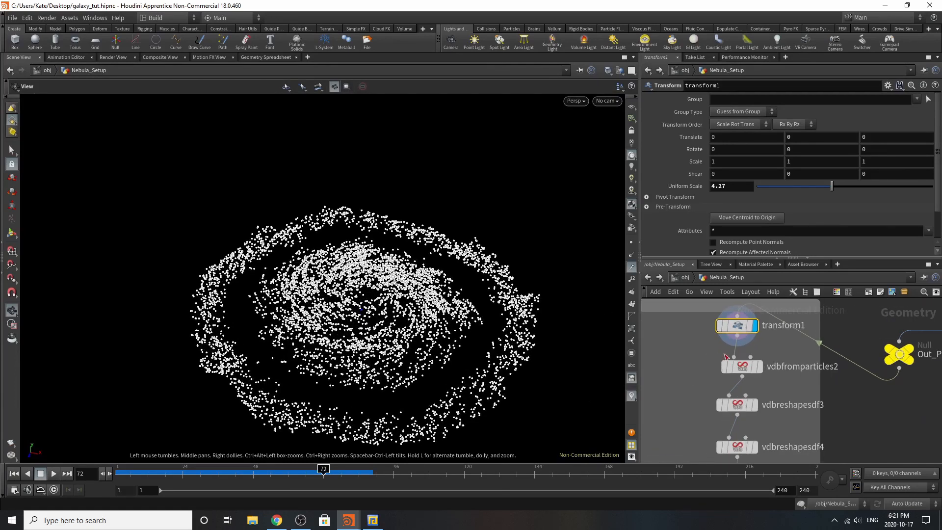
left_click(759, 367)
left_click(745, 366)
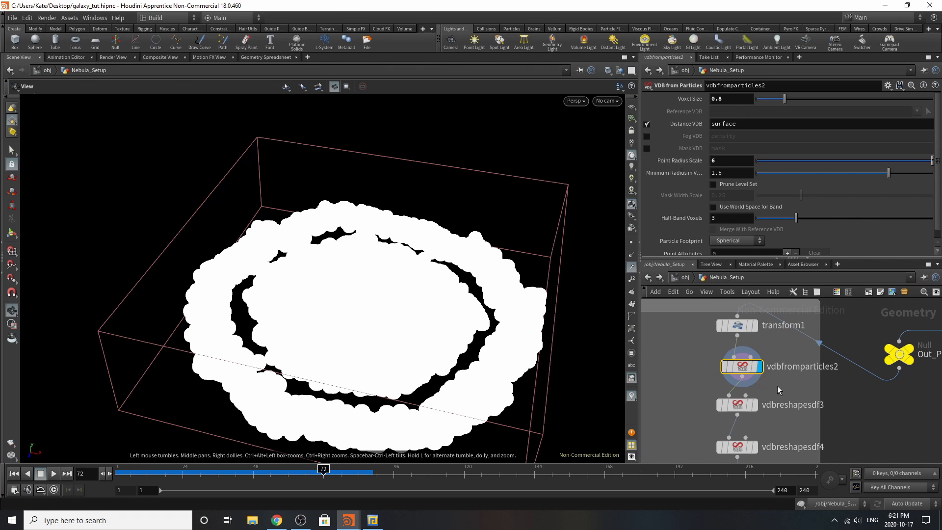
Step: Display and select vdbreshapesdf3, examining its Erode operation and the eroded cloud shapes
left_click(756, 407)
left_click(737, 406)
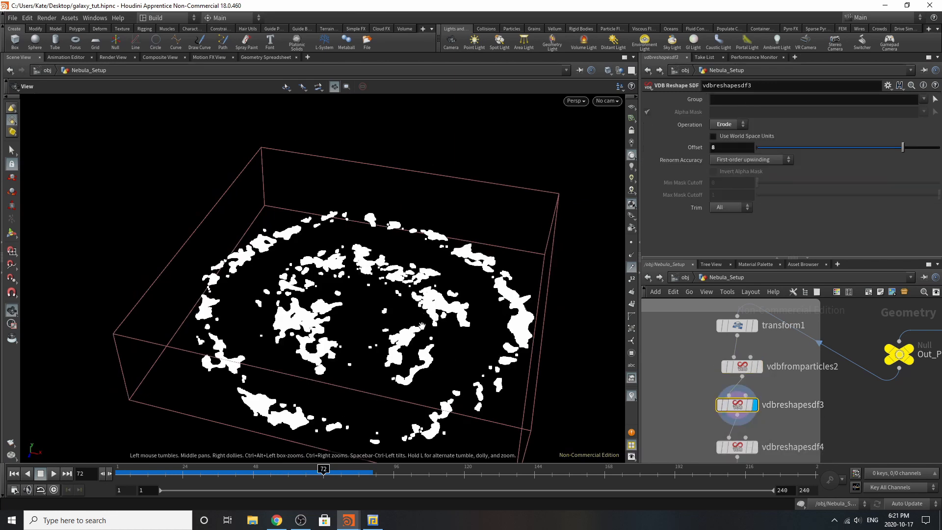
left_click_drag(421, 324, 455, 304)
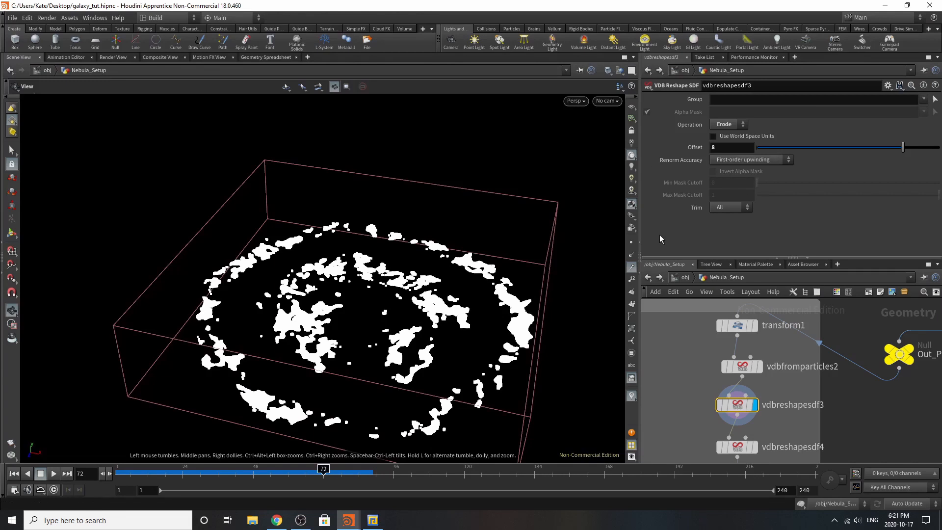
Step: Try an erode offset of 7 on vdbreshapesdf3 and inspect the clouds from above
left_click(748, 146)
type("7")
key("Return")
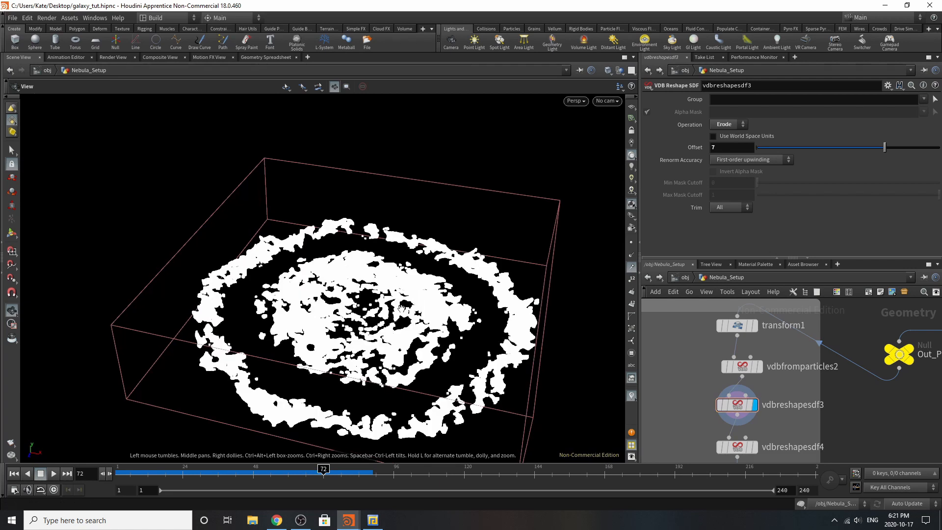
left_click_drag(398, 306, 507, 331)
Step: Set the erode offset of vdbreshapesdf3 to 7.5 and view the clouds from a lower angle
left_click(739, 146)
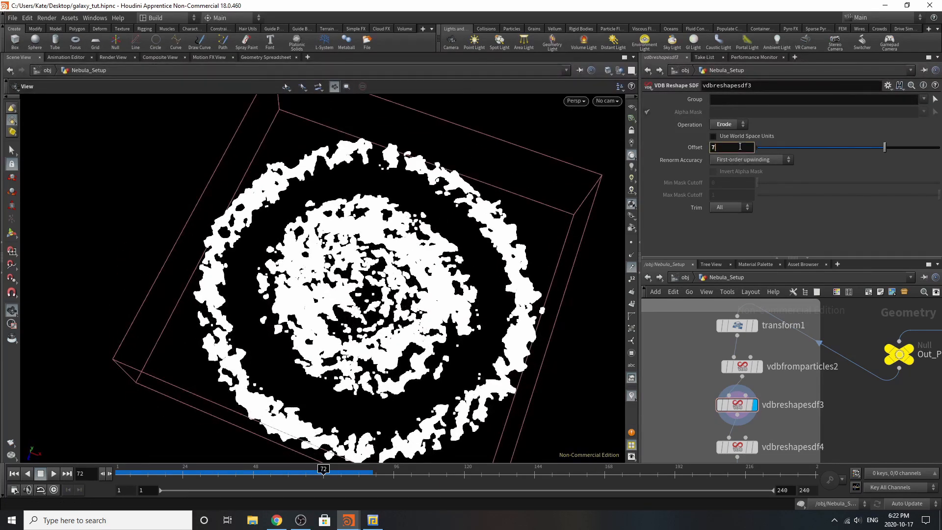
type(".5")
key("Return")
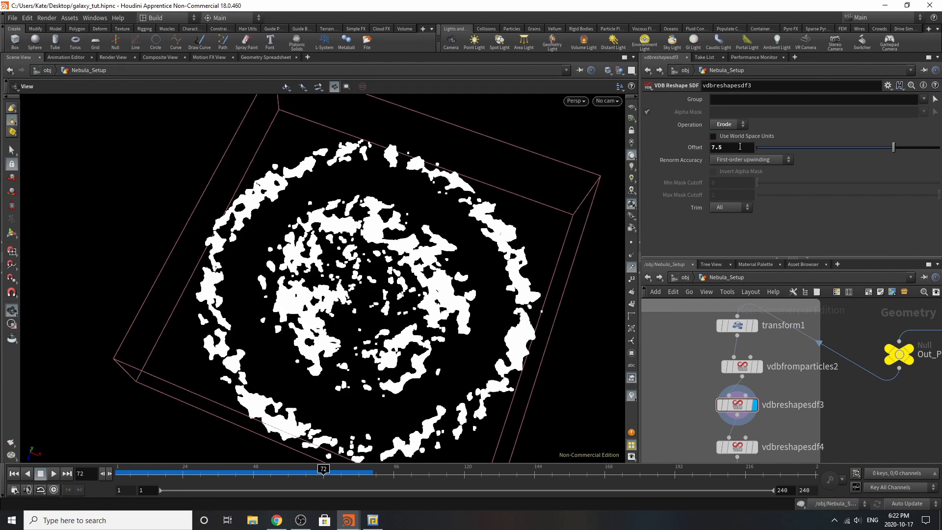
left_click_drag(380, 314, 399, 246)
Step: Display and select vdbreshapesdf4, checking its Dilate operation and offset
scroll(759, 346, "down", 3)
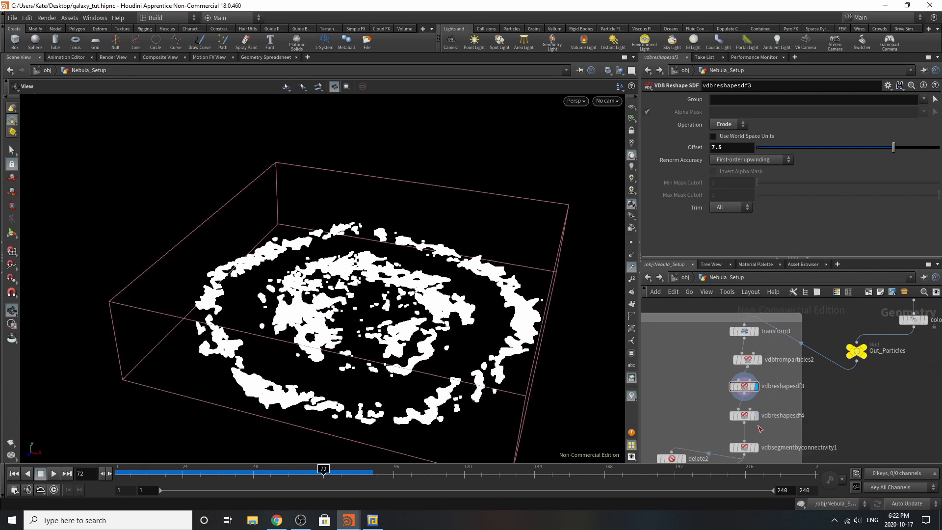
scroll(758, 420, "up", 3)
left_click(751, 411)
left_click(756, 416)
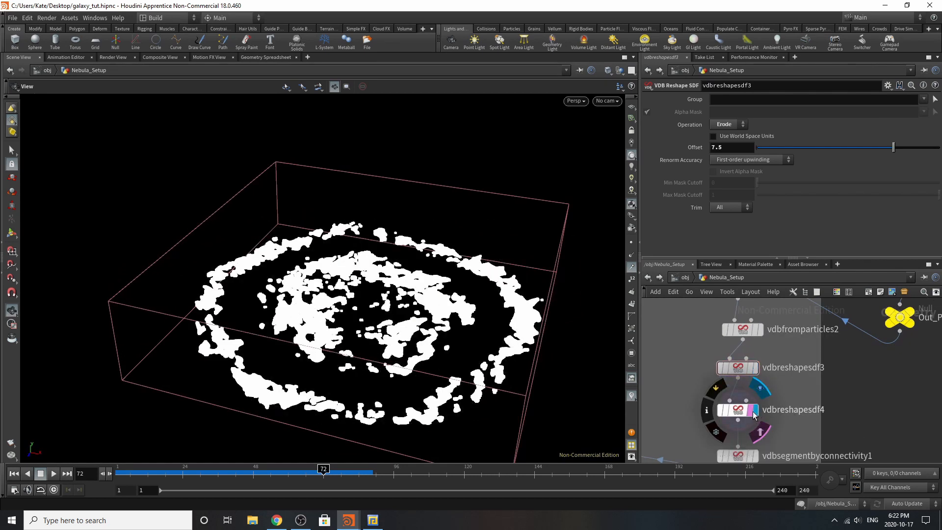
left_click(738, 412)
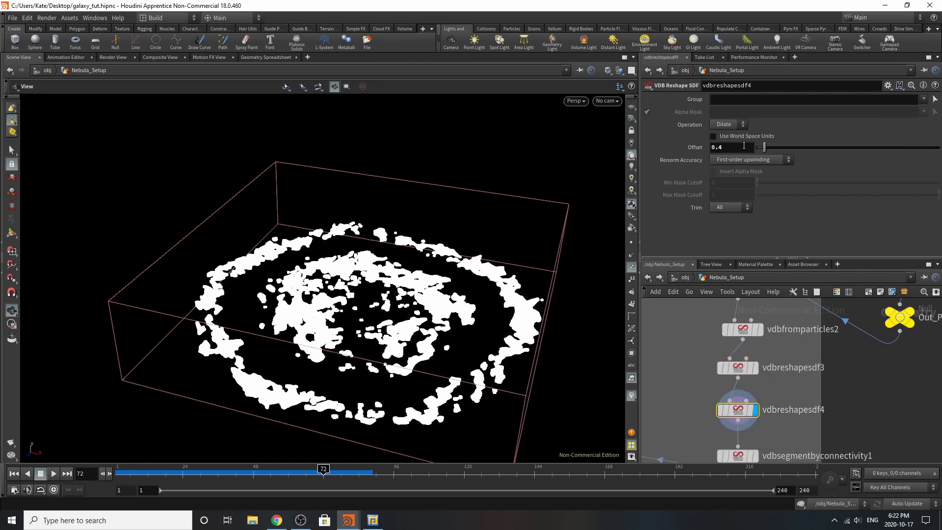
Step: Display and select vdbsegmentbyconnectivity1, inspecting the separately bounded cloud segments from several angles
scroll(746, 407, "down", 3)
scroll(745, 405, "up", 3)
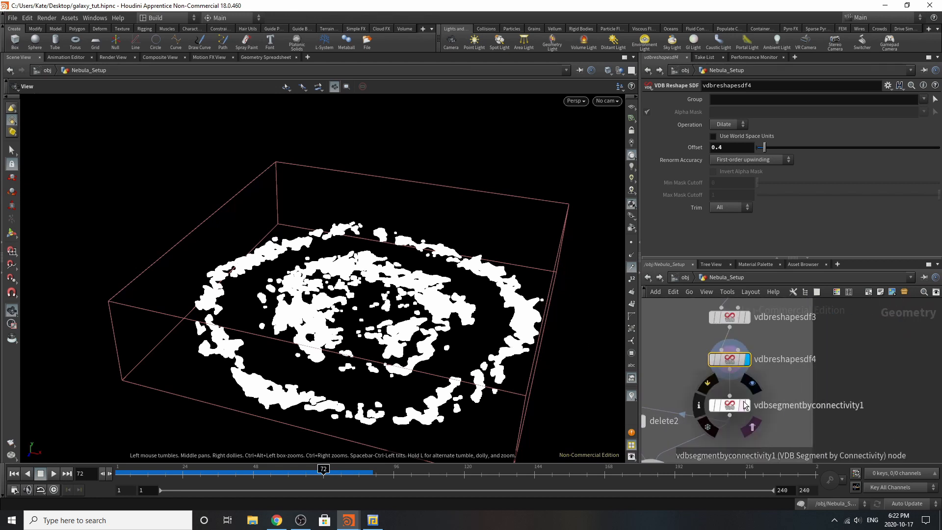
left_click(744, 405)
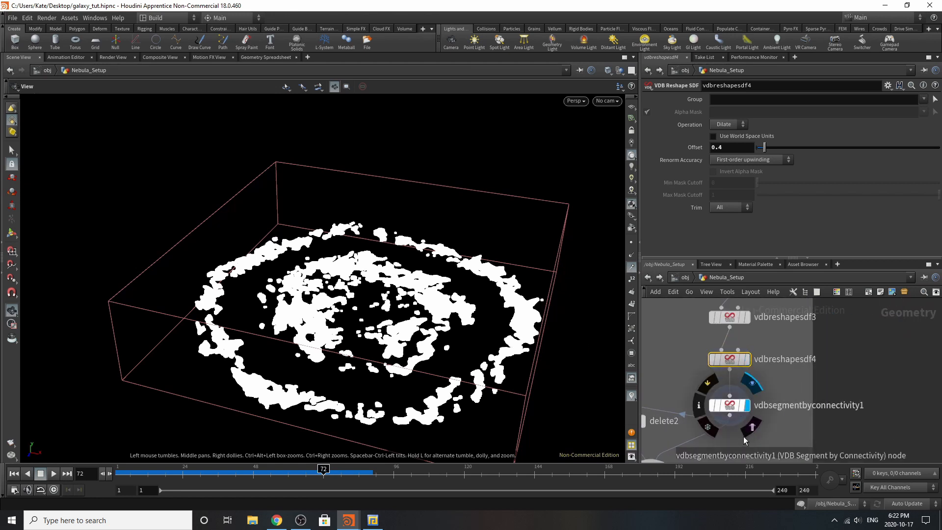
left_click(728, 406)
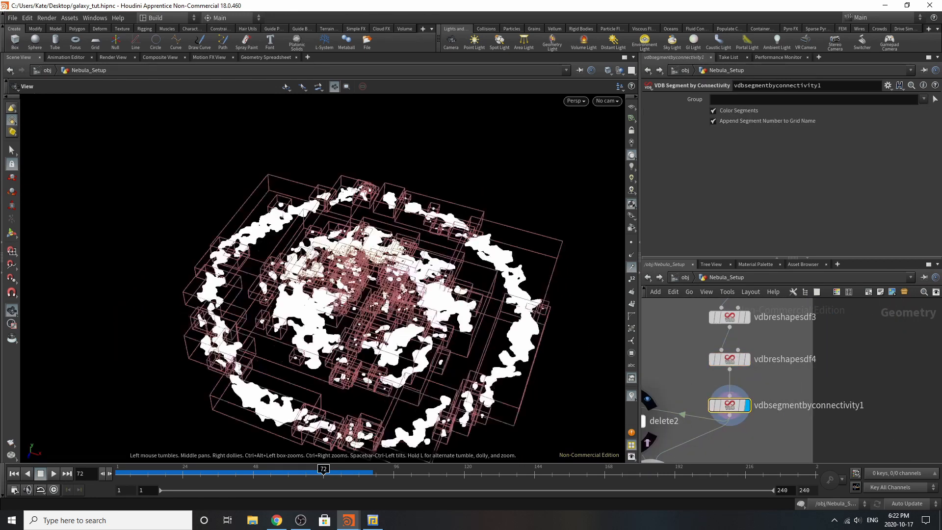
left_click_drag(323, 407, 314, 326)
scroll(314, 324, "up", 5)
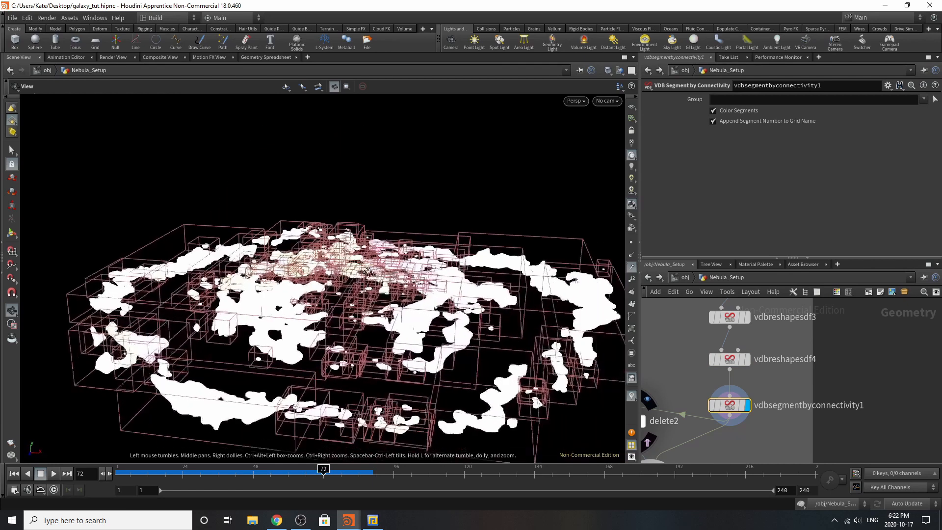
scroll(714, 403, "down", 4)
left_click_drag(421, 255, 411, 317)
scroll(729, 416, "up", 4)
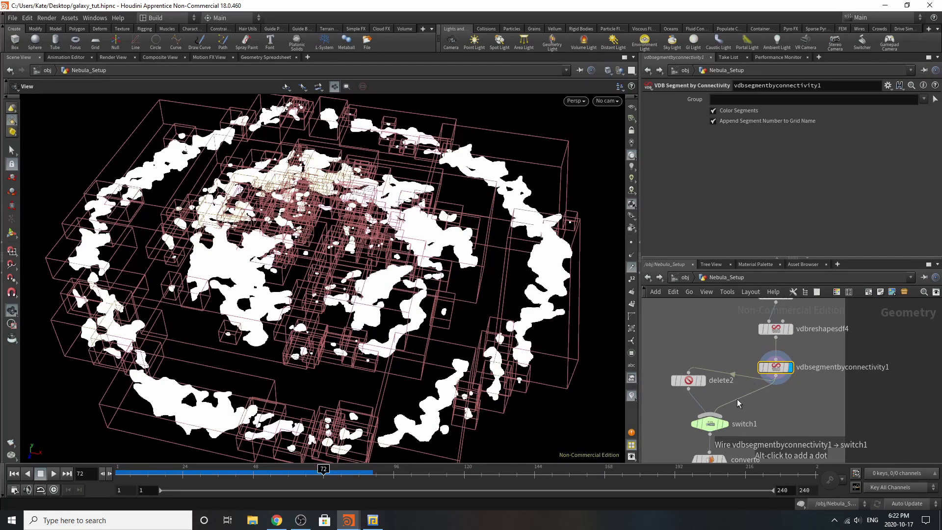
Step: Display and select switch1, comparing the delete2 result at Select Input 0 with the full segments at 1
mouse_move(726, 425)
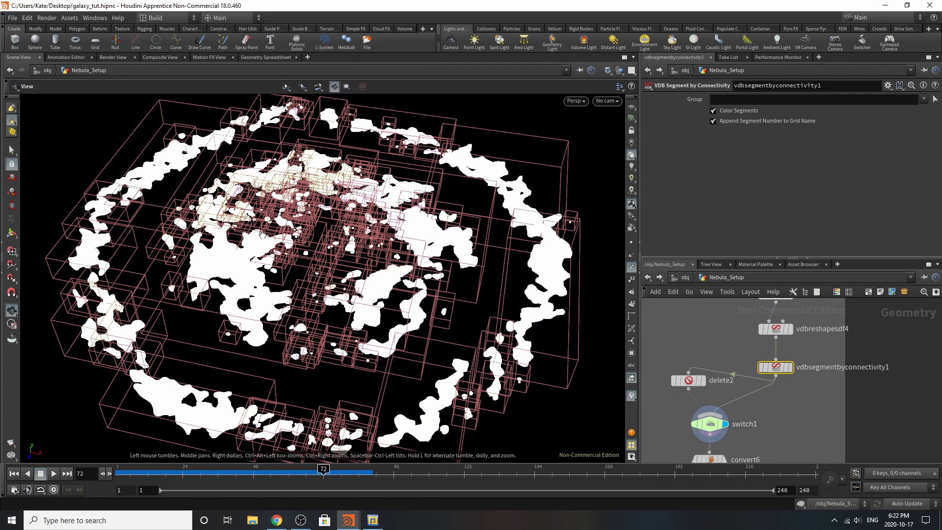
left_click(710, 423)
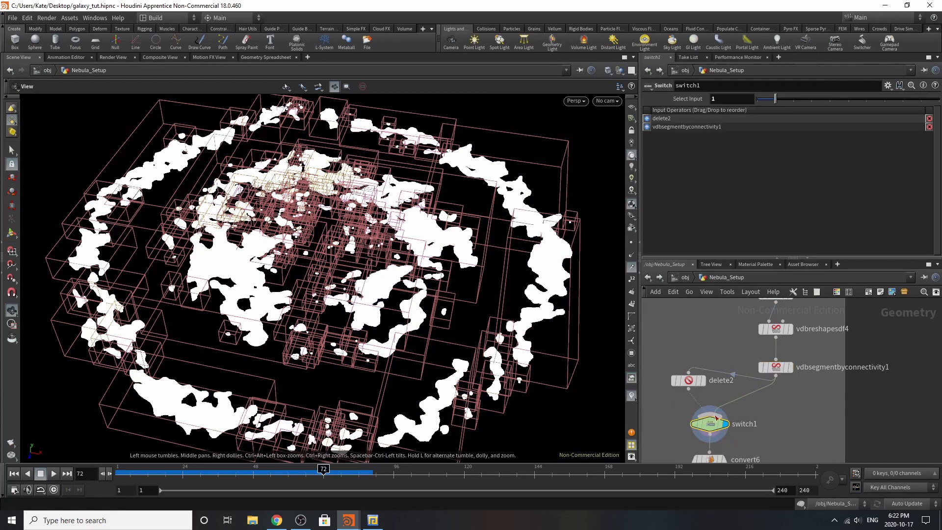
left_click_drag(762, 99, 757, 99)
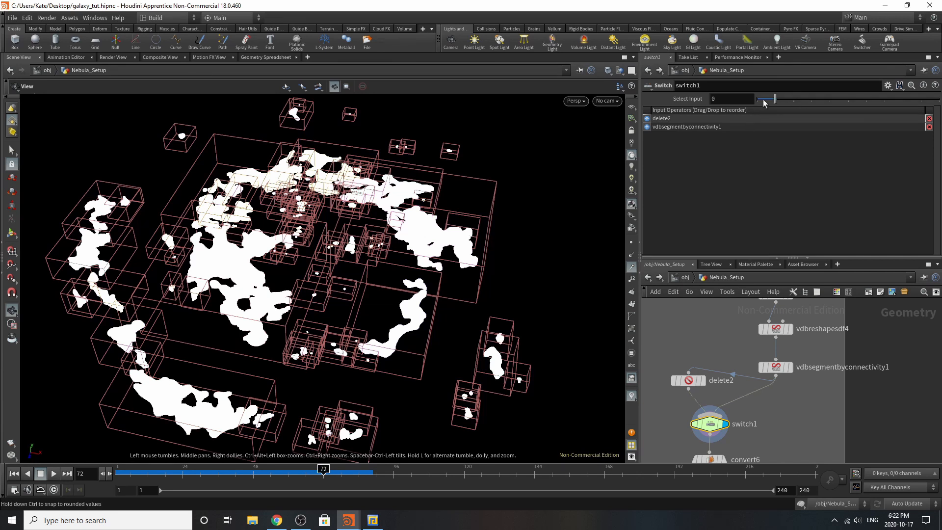
Step: Display and select convert6, examining its polygon conversion settings and the resulting meshes
middle_click_drag(719, 450, 750, 375)
left_click(755, 384)
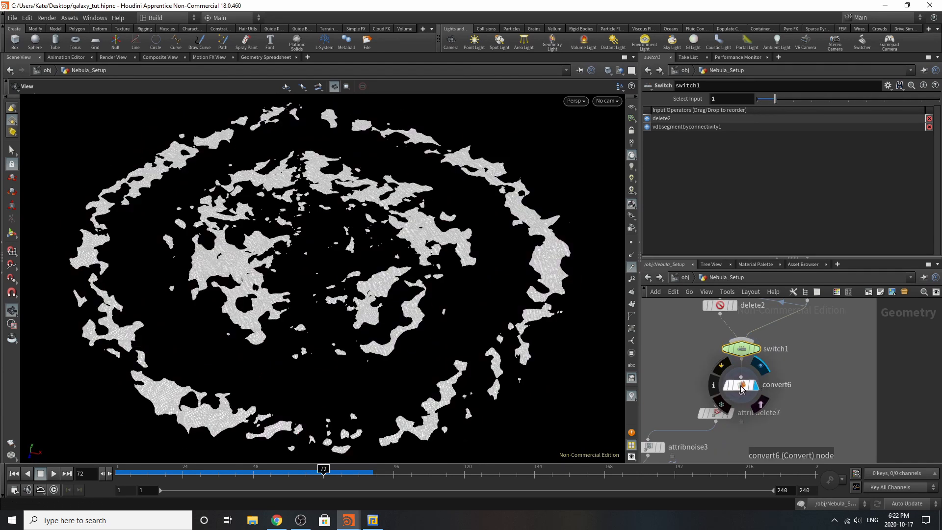
left_click(742, 384)
left_click_drag(287, 244, 323, 218)
Step: Display and select attribdelete7, checking the Cd primitive attribute it removes from the meshes
middle_click_drag(740, 419, 750, 389)
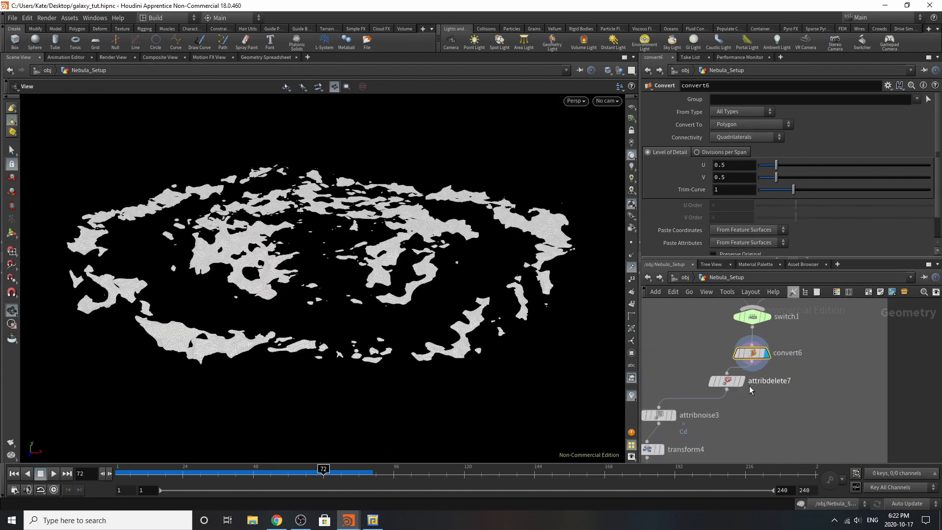
scroll(748, 388, "up", 3)
mouse_move(716, 381)
left_click(744, 351)
left_click(714, 381)
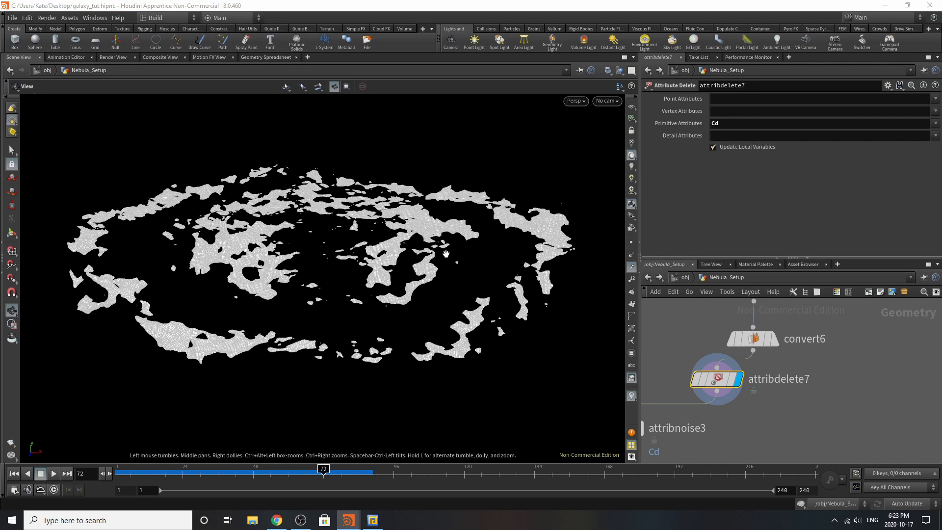
left_click_drag(447, 254, 438, 306)
Step: Display and select attribnoise3, inspecting its Cd noise settings and the mottled mesh surfaces up close
scroll(740, 358, "down", 4)
scroll(665, 398, "up", 4)
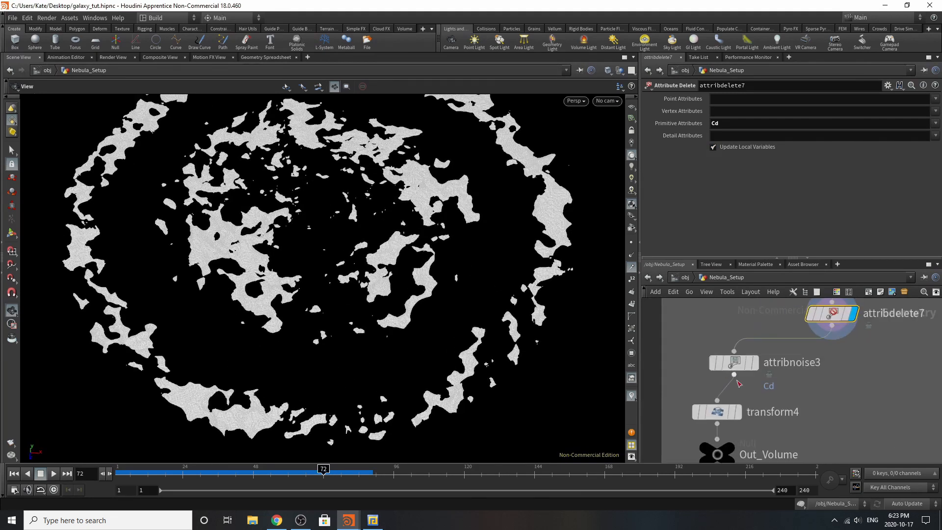
mouse_move(738, 366)
left_click(760, 337)
left_click(733, 363)
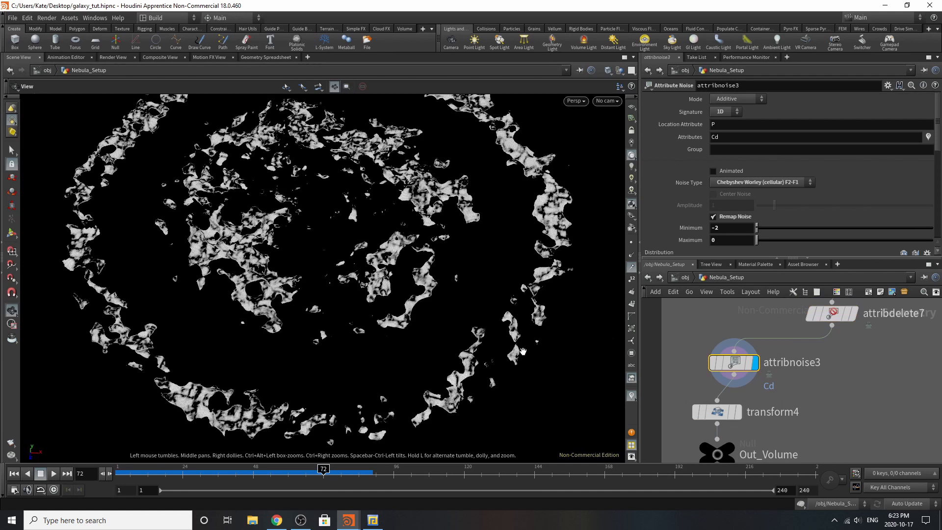
left_click_drag(410, 316, 407, 260)
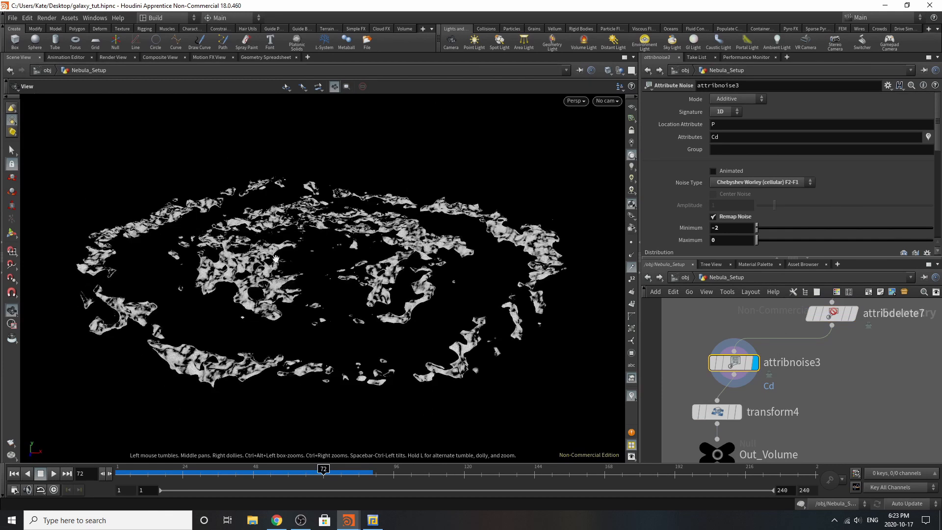
scroll(276, 259, "up", 5)
left_click_drag(256, 262, 248, 292)
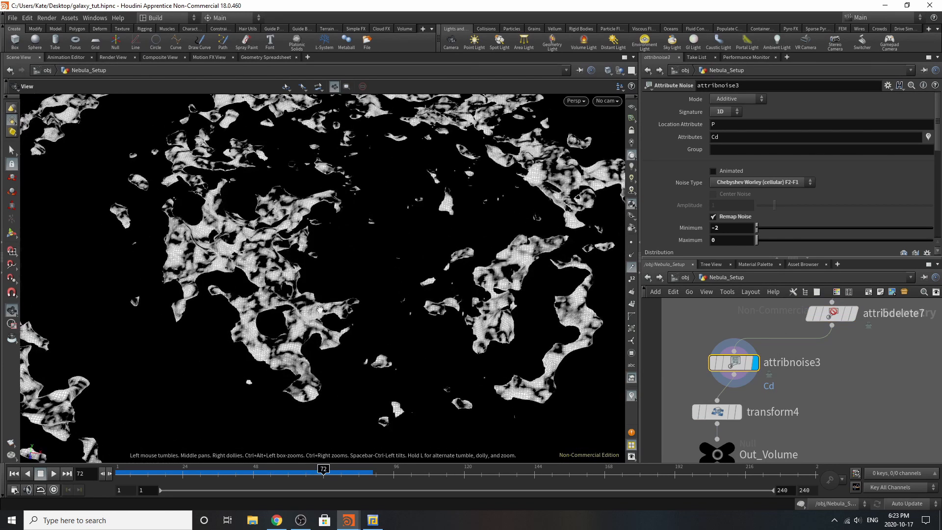
scroll(227, 236, "up", 5)
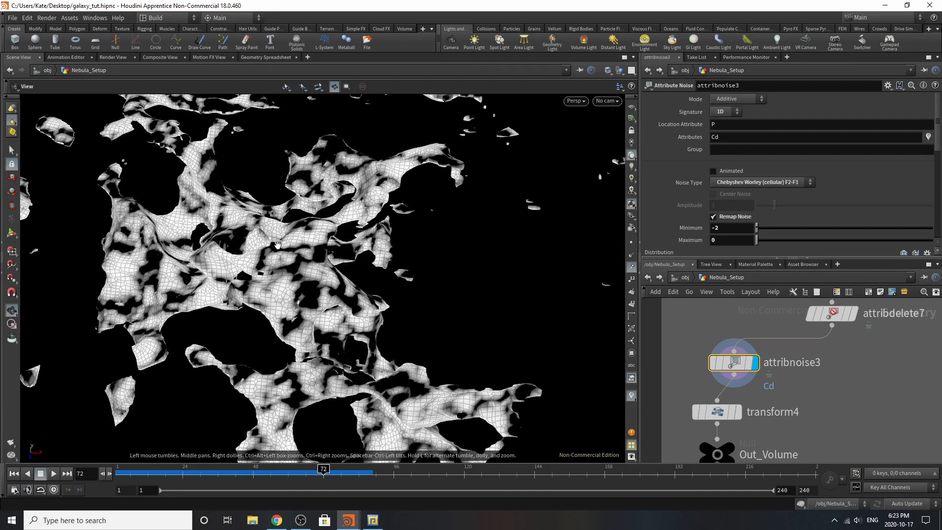
Step: Display and select transform4, checking its uniform scale against the whole galaxy mesh
left_click(717, 411)
left_click(738, 412)
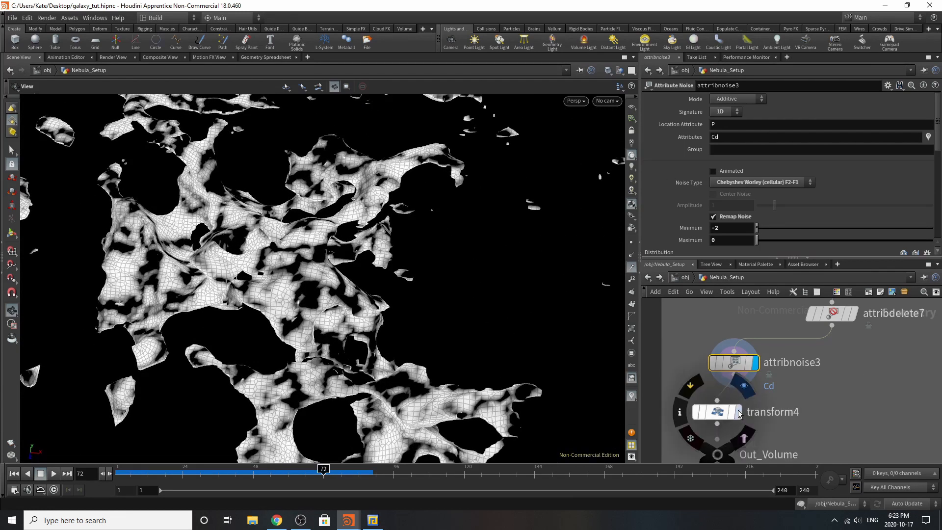
scroll(270, 314, "down", 10)
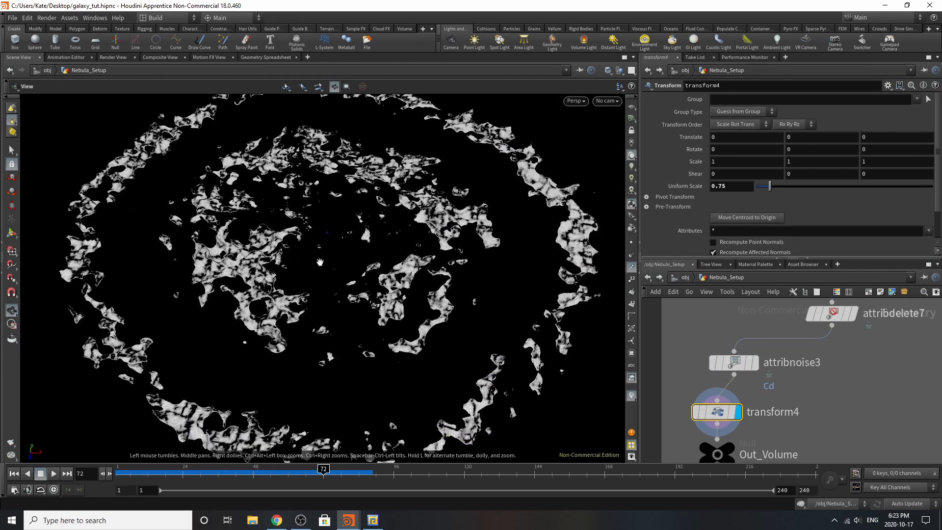
Step: Display and select the Out_Volume null after viewing the whole galaxy mesh
left_click_drag(508, 271, 325, 286)
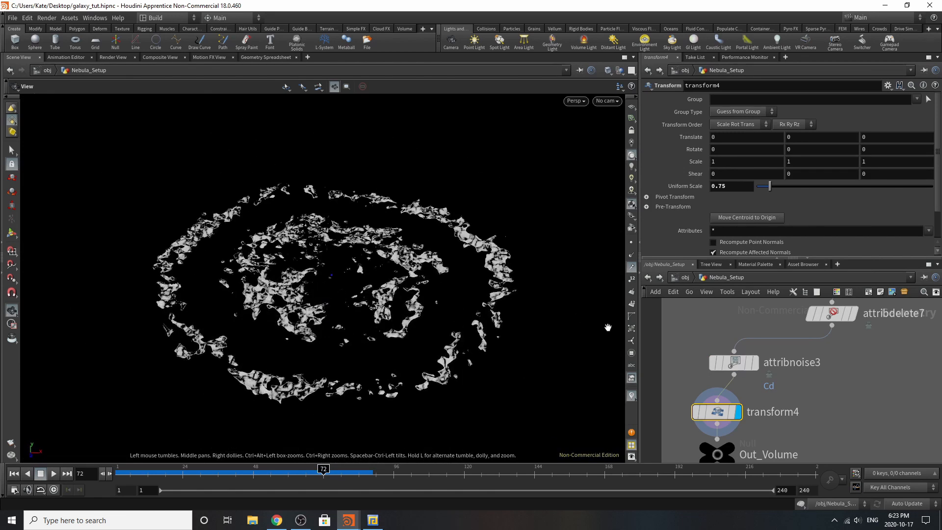
scroll(785, 363, "down", 3)
scroll(763, 405, "up", 3)
left_click(736, 421)
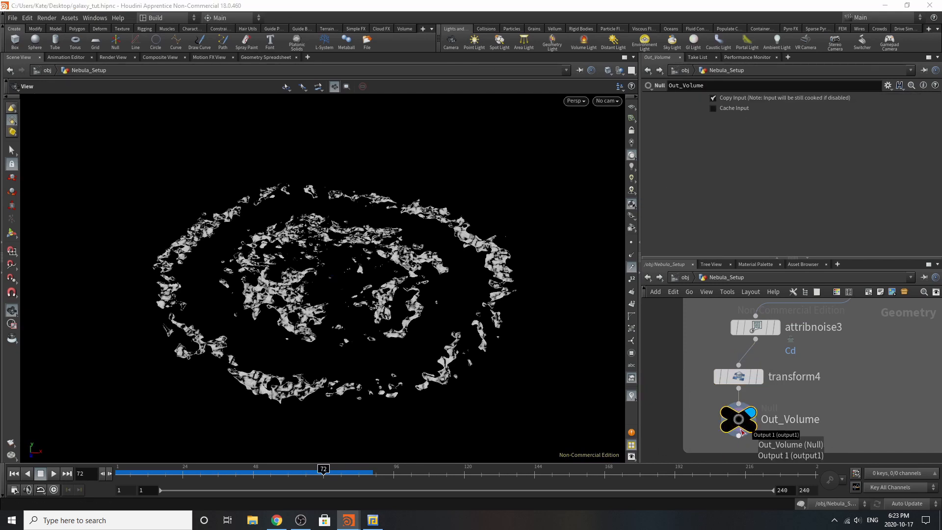
Step: Select the red Controller null and open its parameter interface for editing
scroll(741, 431, "down", 6)
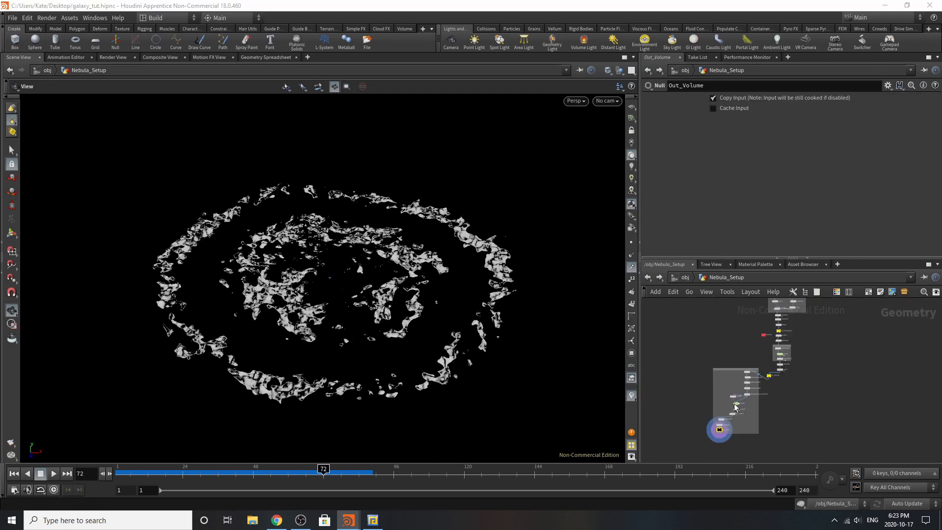
scroll(738, 383, "up", 2)
left_click_drag(692, 351, 706, 332)
scroll(704, 396, "up", 5)
scroll(713, 386, "down", 4)
scroll(722, 349, "up", 3)
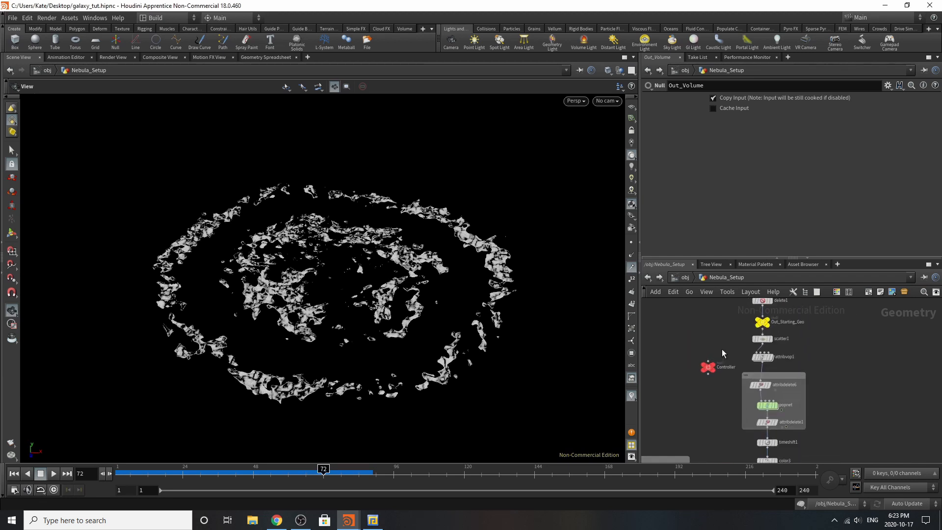
left_click(704, 377)
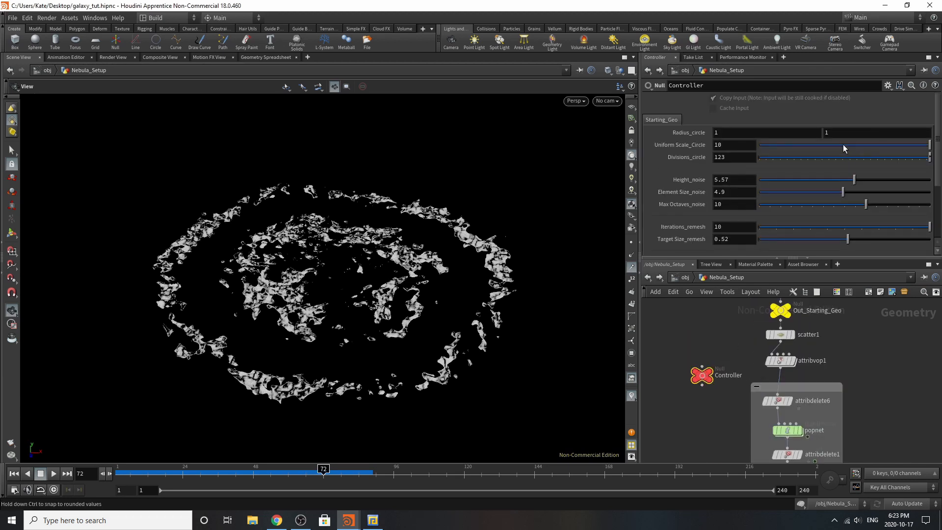
left_click(888, 87)
left_click(876, 93)
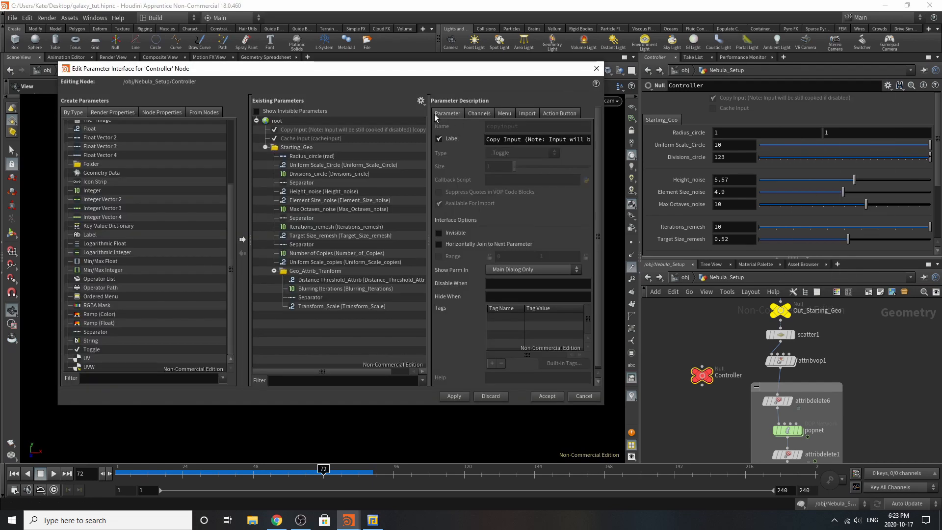
Step: Collapse the Starting_Geo folder and add a new root-level tab folder labelled Particle_Creation
left_click(266, 147)
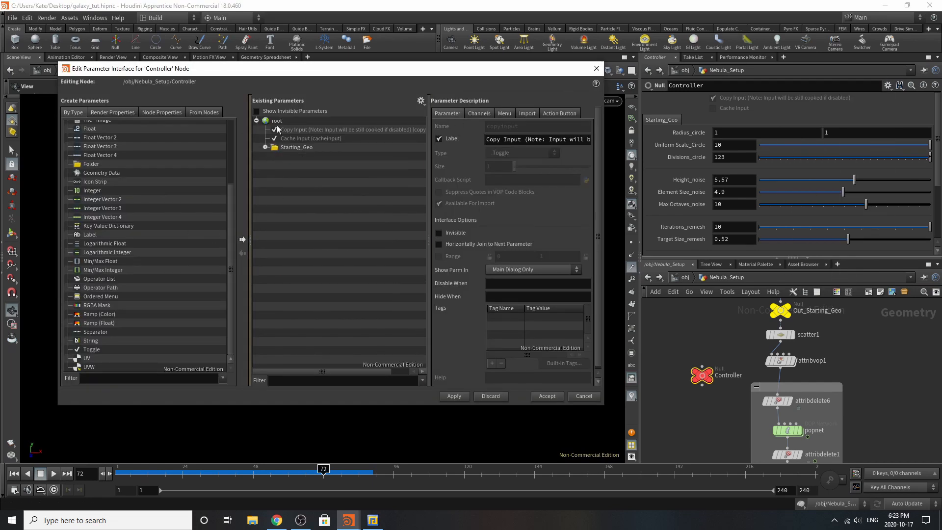
left_click_drag(91, 164, 314, 149)
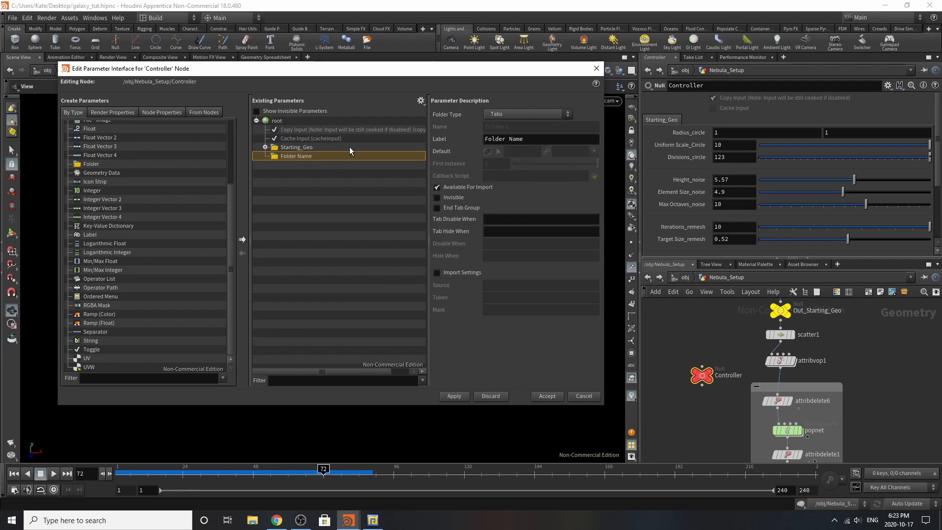
left_click_drag(545, 141, 167, 101)
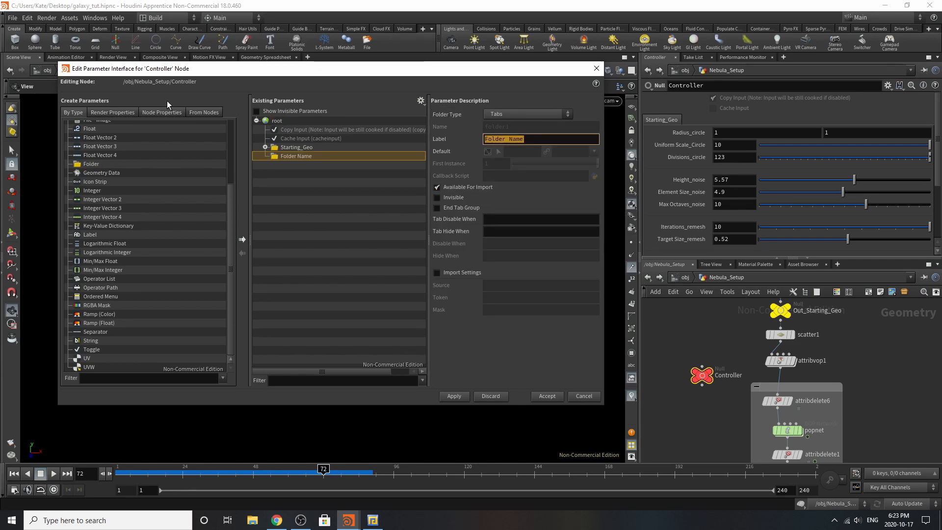
type("Particle")
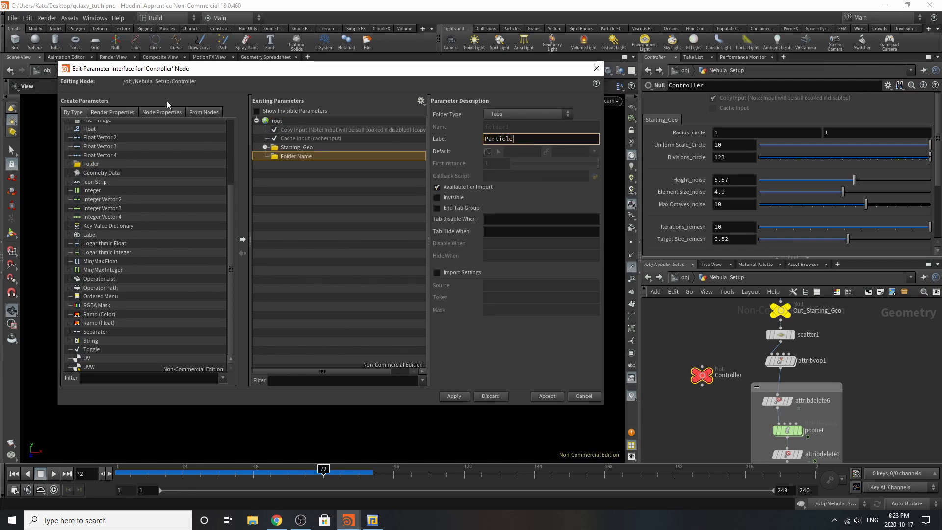
type("_Creation")
key("Return")
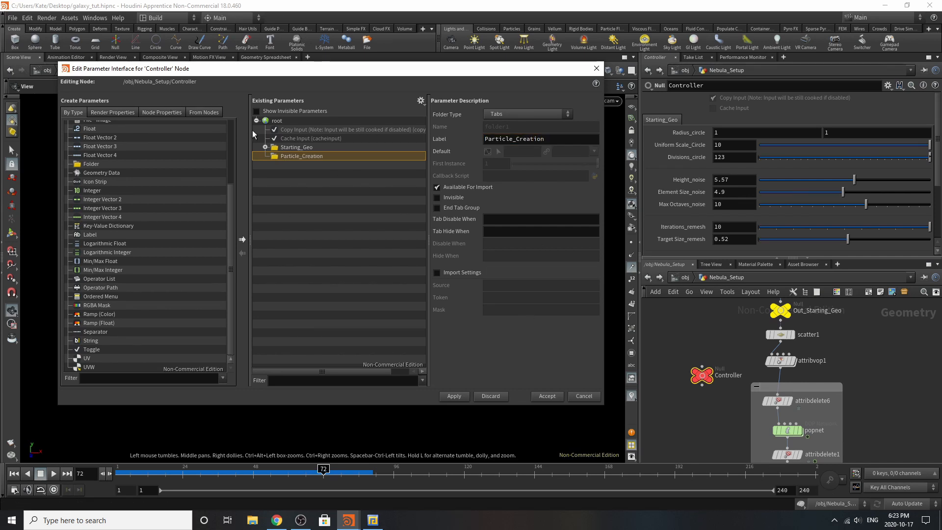
left_click_drag(282, 154, 299, 123)
Step: Allow linking parameters from outside the subnet and add scatter1's Force Total Count to the Particle_Creation folder
middle_click_drag(772, 375, 777, 389)
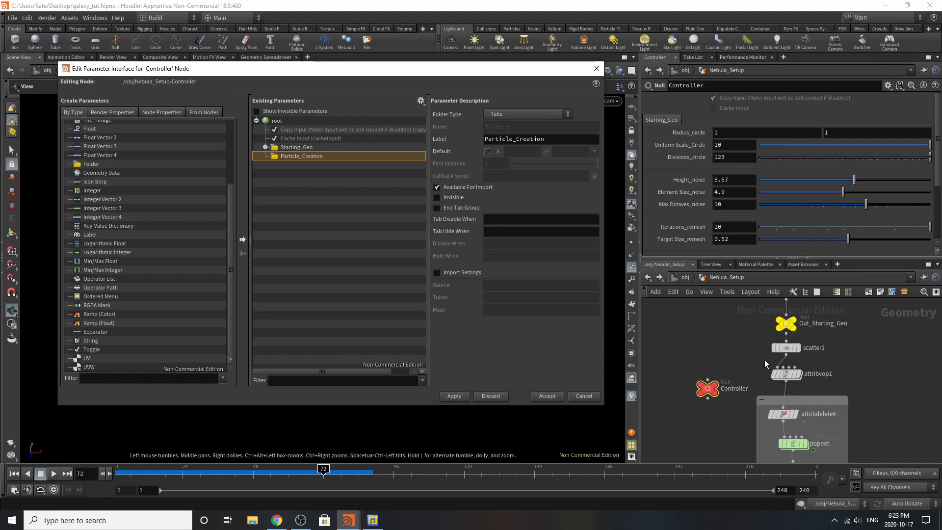
left_click(786, 348)
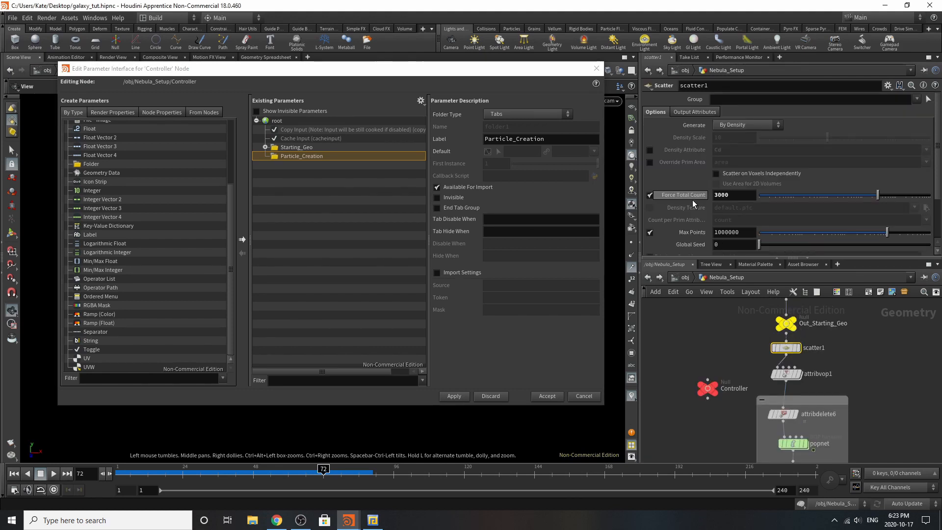
left_click_drag(683, 195, 305, 158)
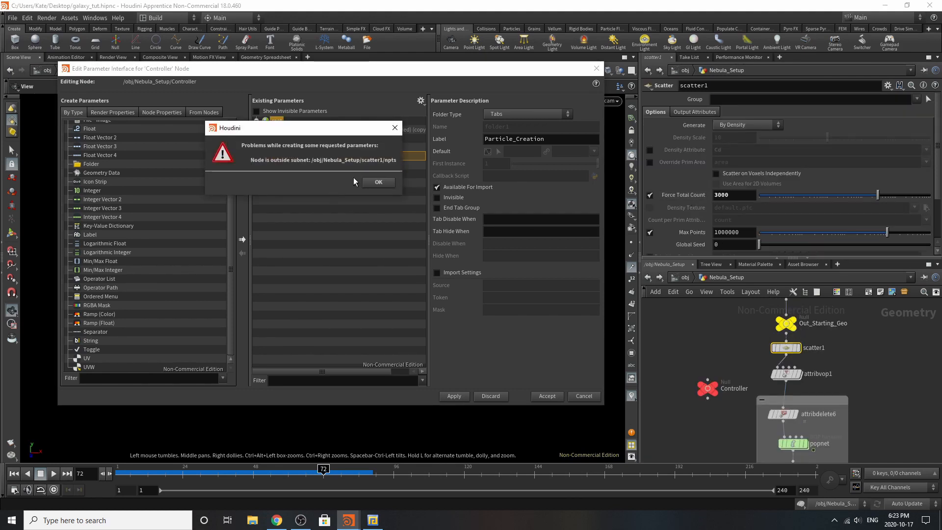
left_click(383, 183)
left_click(420, 102)
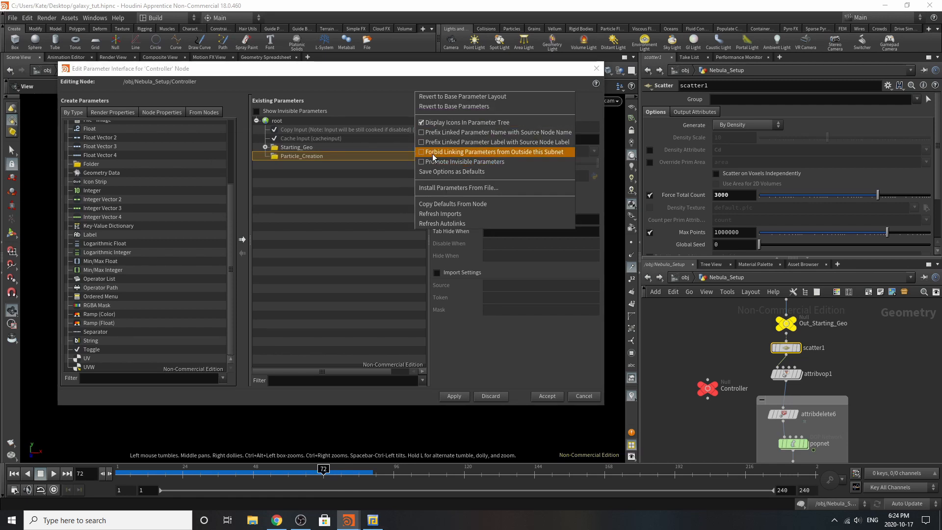
left_click(432, 152)
left_click_drag(684, 195, 299, 156)
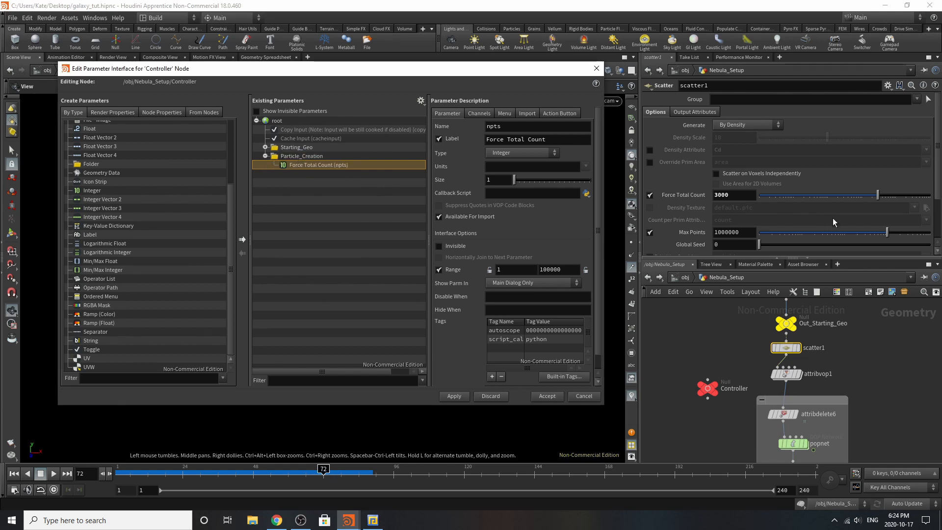
Step: Examine the settings of attribvop1 and attribdelete6 for parameters worth adding to the Controller
scroll(791, 381, "up", 3)
left_click(765, 376)
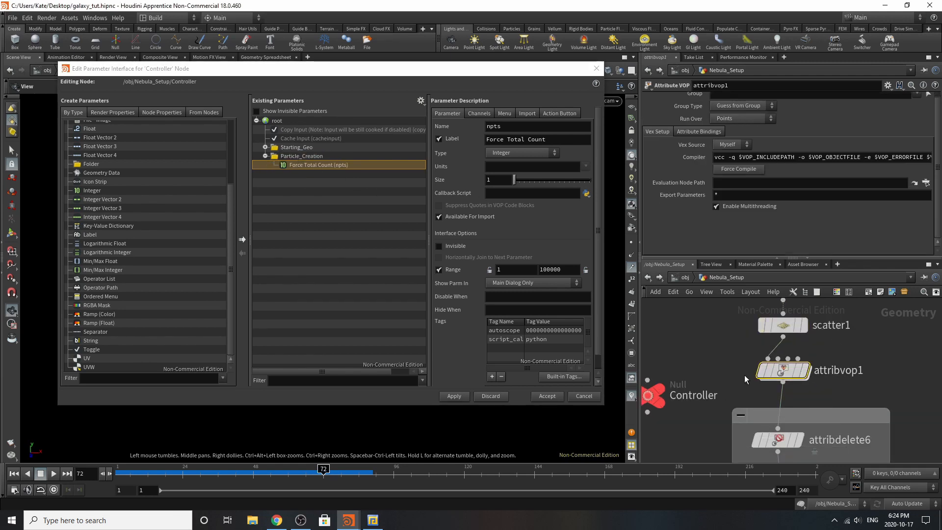
scroll(763, 385, "down", 3)
scroll(825, 373, "up", 3)
left_click(828, 364)
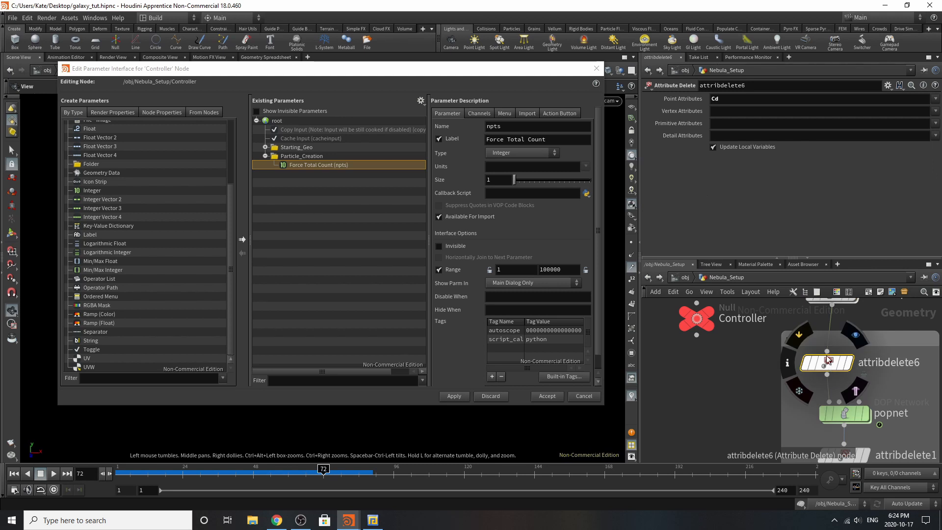
scroll(803, 384, "down", 3)
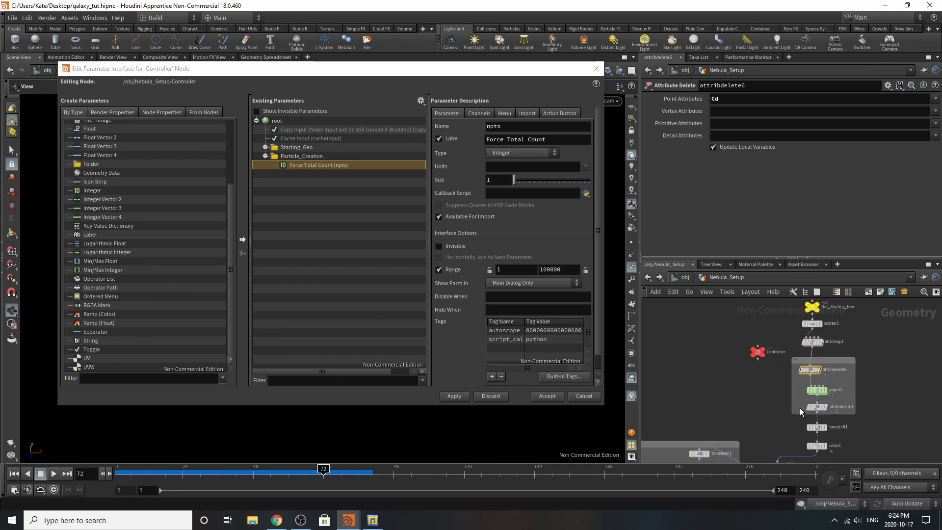
scroll(804, 387, "up", 5)
scroll(790, 368, "down", 5)
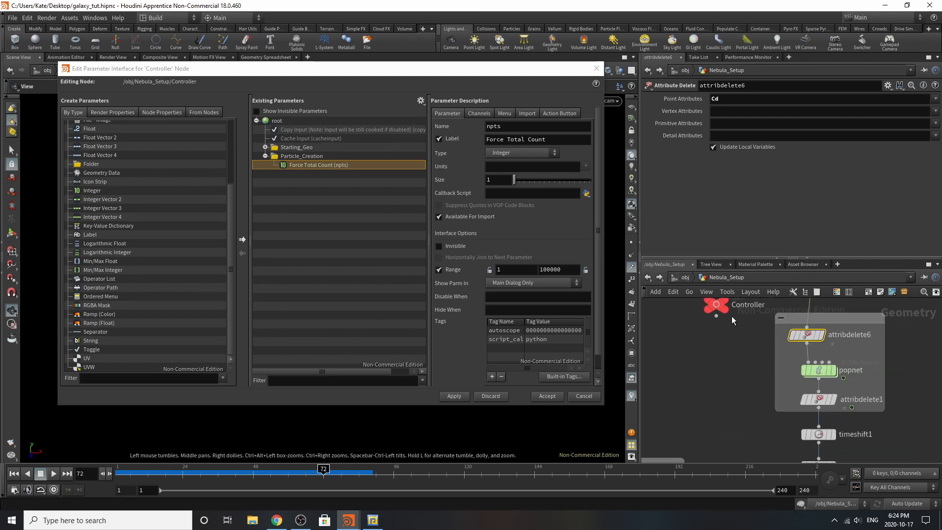
Step: Move the Controller null down beside popnet and select attribdelete1 to check its settings
left_click_drag(717, 305, 734, 387)
scroll(855, 396, "up", 1)
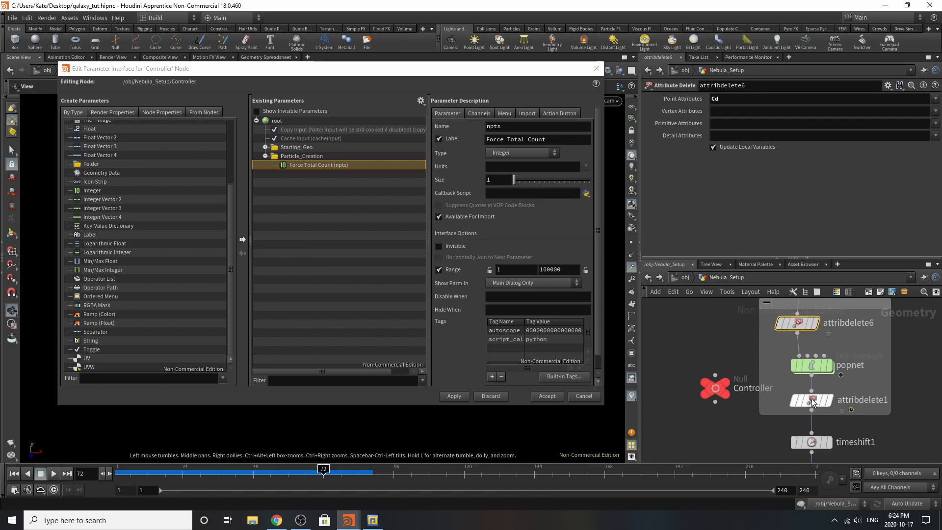
scroll(740, 355, "down", 2)
scroll(766, 423, "up", 3)
left_click(809, 363)
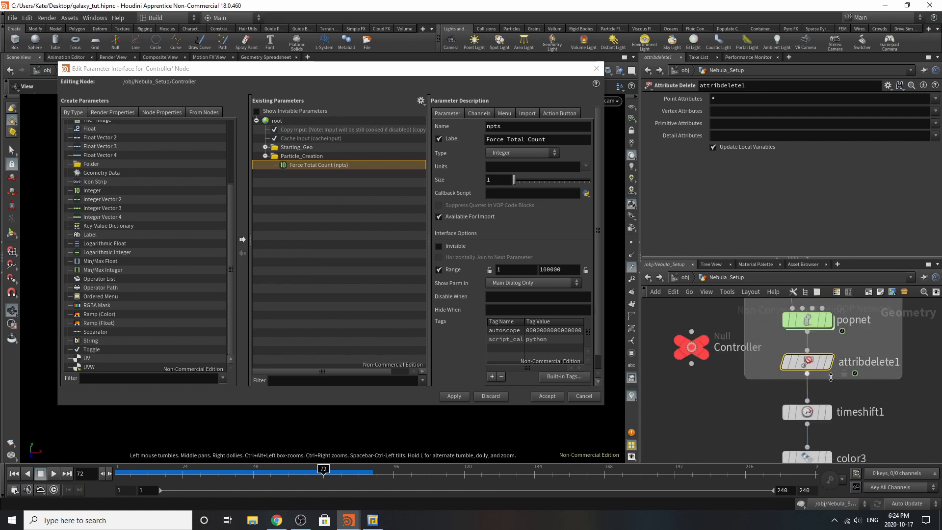
Step: Move the Controller null closer to timeshift1 and add timeshift1's Frame parameter to the Particle_Creation folder
scroll(831, 377, "down", 2)
left_click(812, 378)
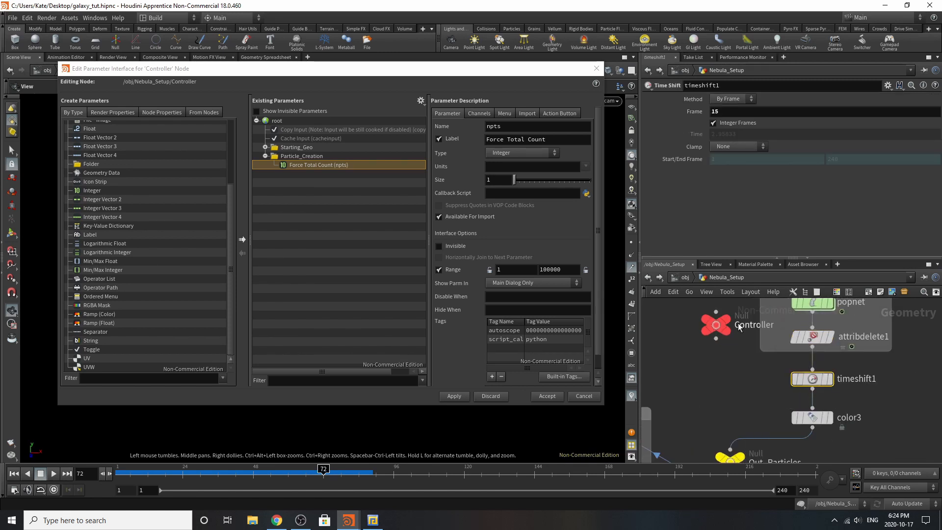
left_click_drag(739, 328, 743, 364)
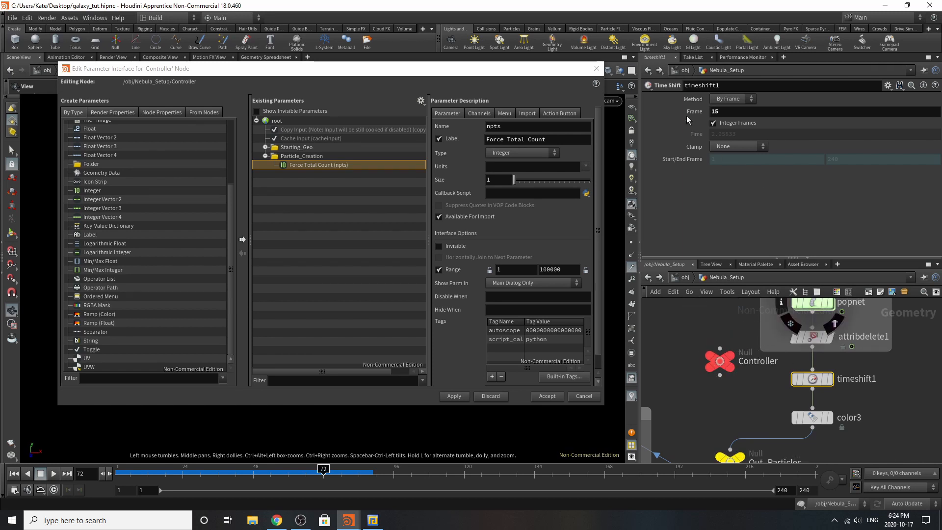
left_click_drag(689, 120, 295, 157)
Step: Select color3 and check its color settings along with the nodes around Out_Particles
scroll(869, 385, "down", 4)
scroll(834, 407, "up", 4)
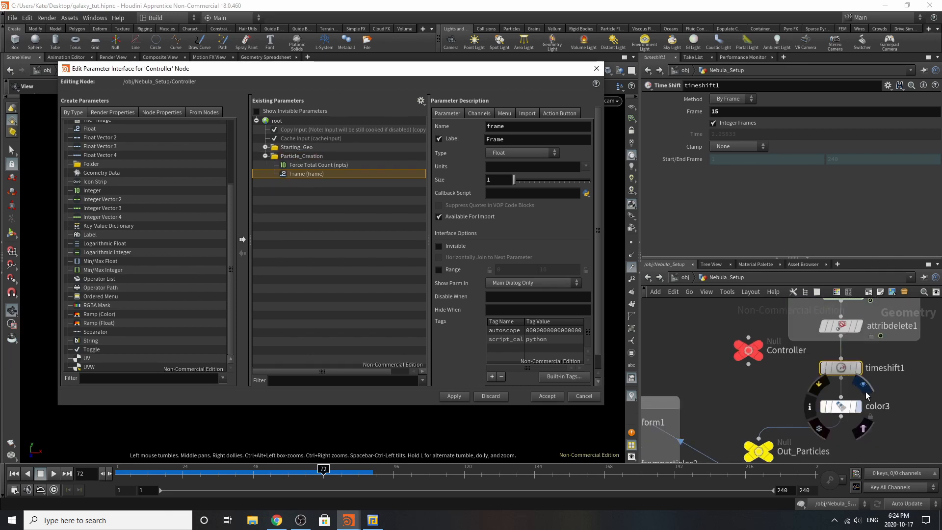
left_click(838, 407)
scroll(867, 375, "down", 2)
scroll(864, 375, "down", 2)
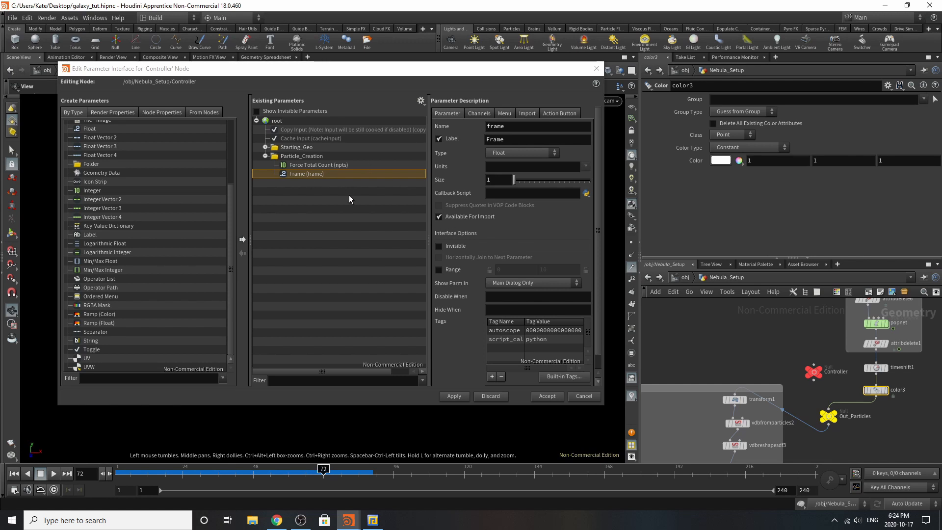
Step: Set both the label and the name of the Force Total Count parameter to Total_Starting_Points
left_click(337, 166)
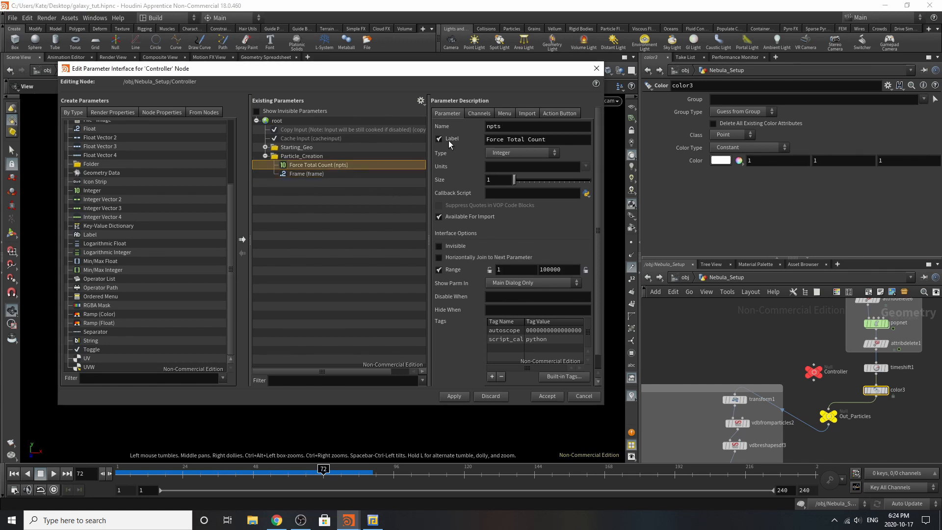
triple_click(548, 140)
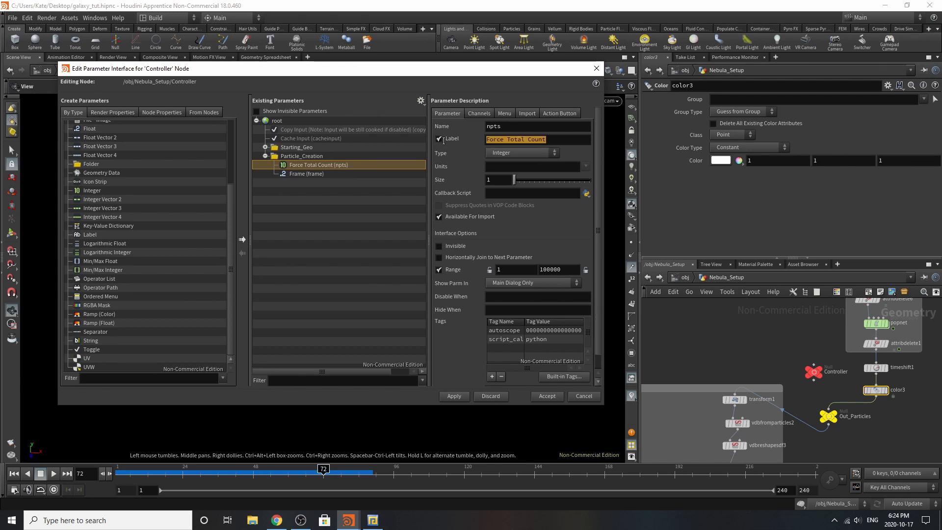
type("Ta")
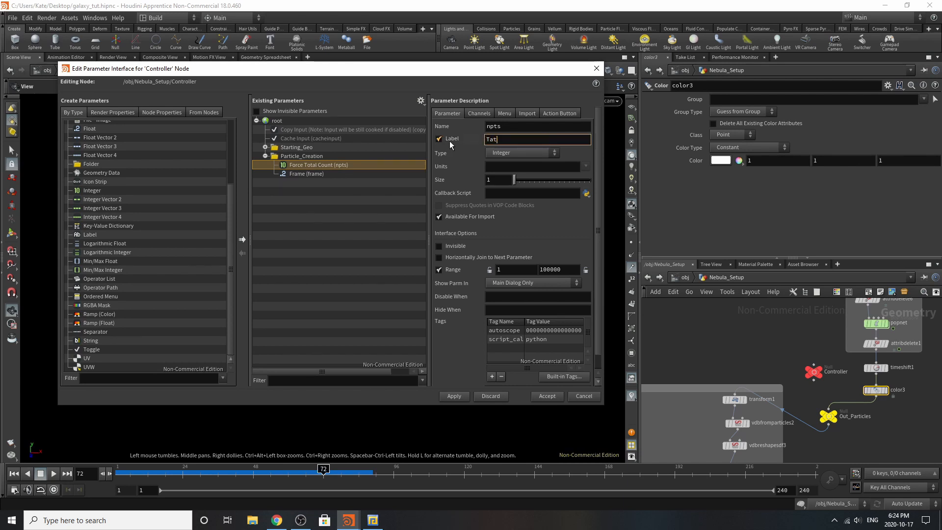
key("BackSpace")
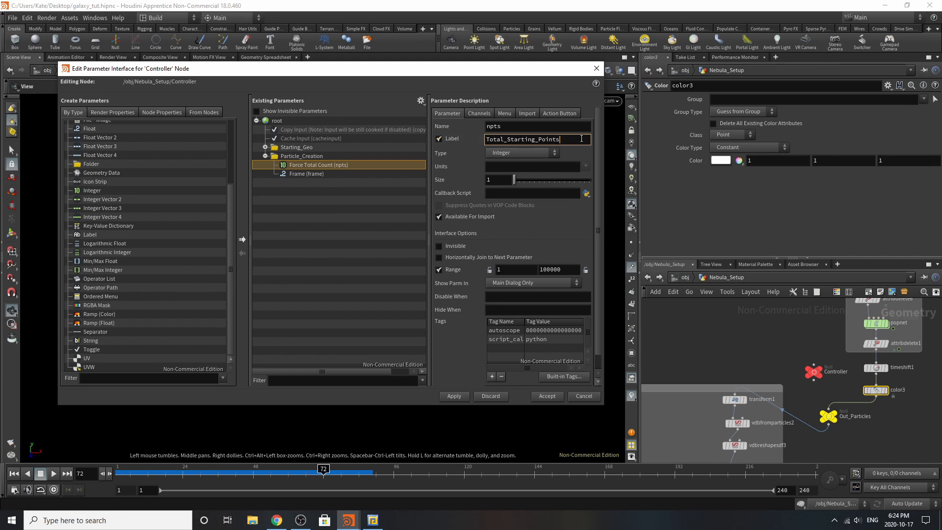
left_click_drag(582, 139, 283, 149)
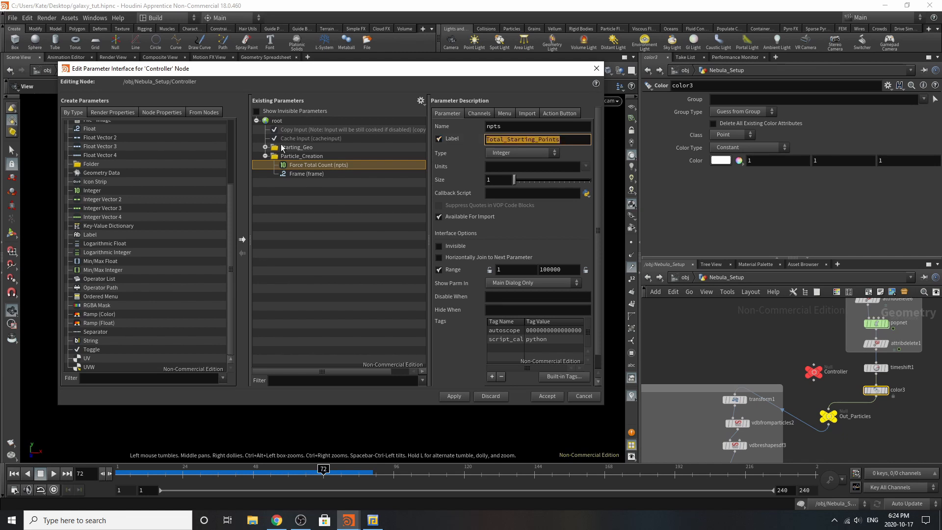
key("ctrl+c")
double_click(510, 127)
key("ctrl+v")
key("Return")
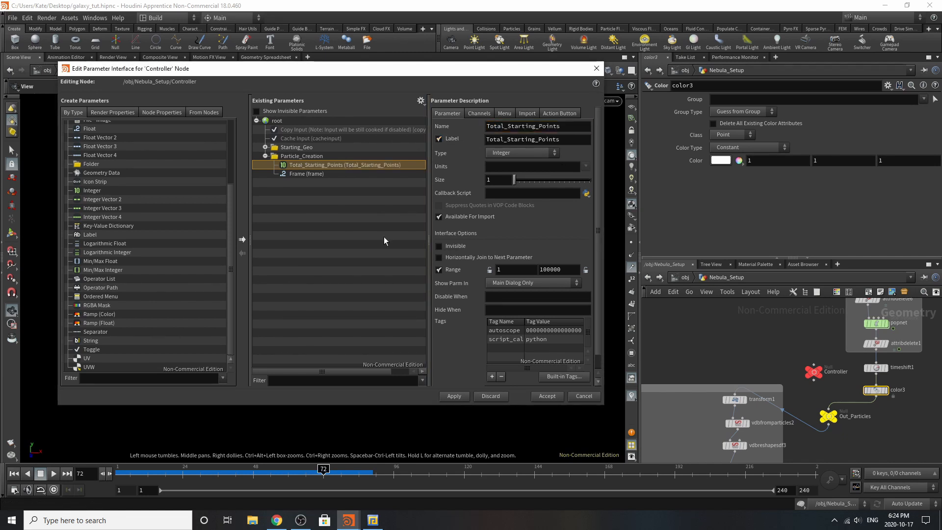
Step: Set both the label and the name of the Frame parameter in Particle_Creation to Frame_Freeze
left_click(300, 175)
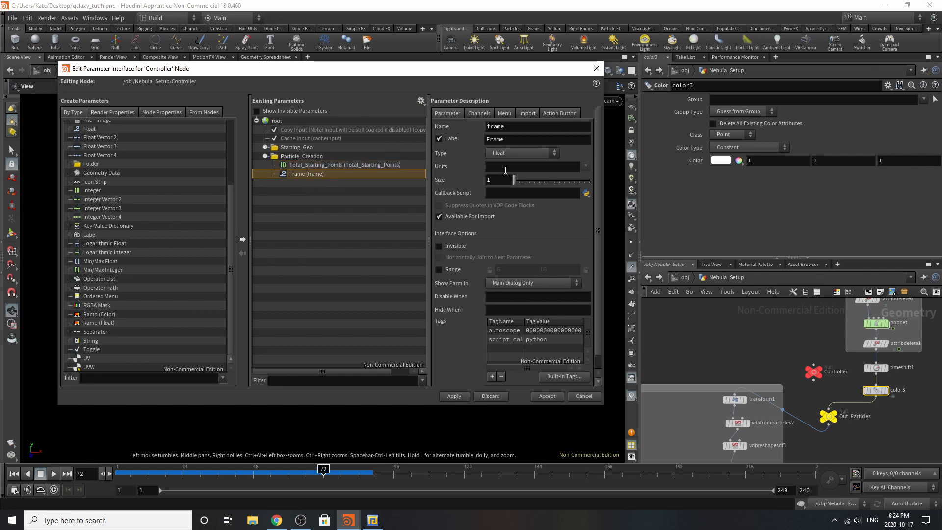
left_click(513, 143)
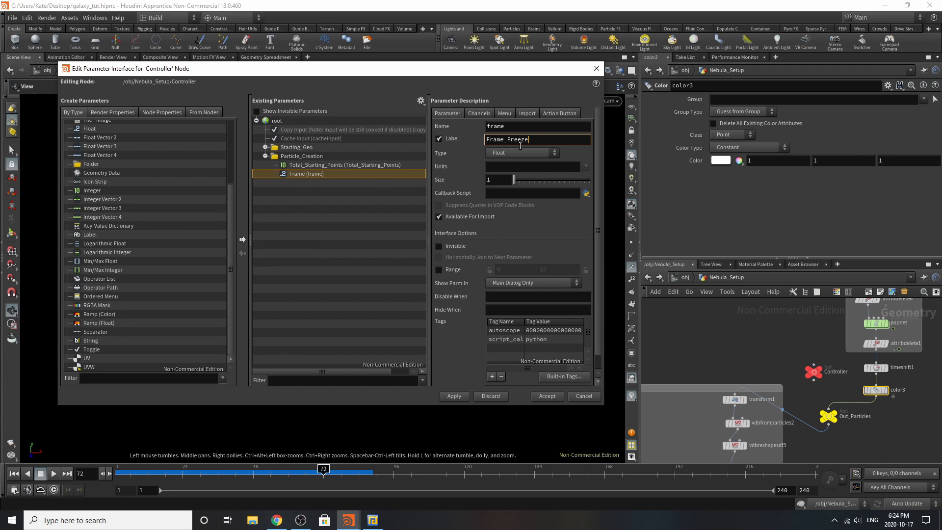
double_click(539, 142)
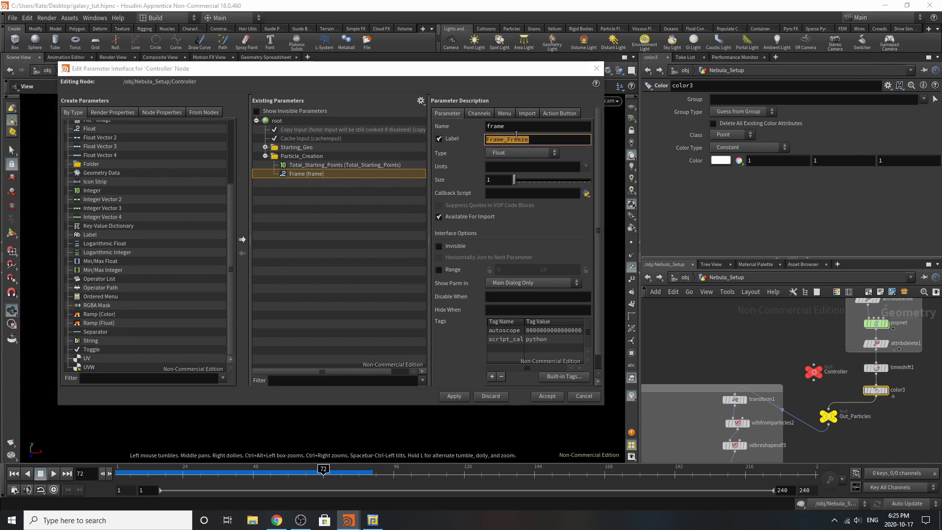
left_click_drag(516, 129, 446, 128)
key("ctrl+v")
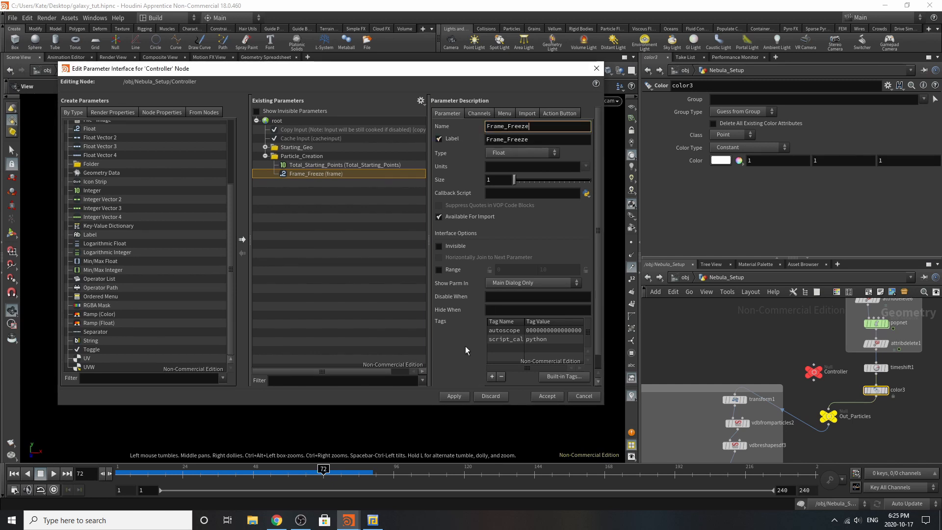
key("Return")
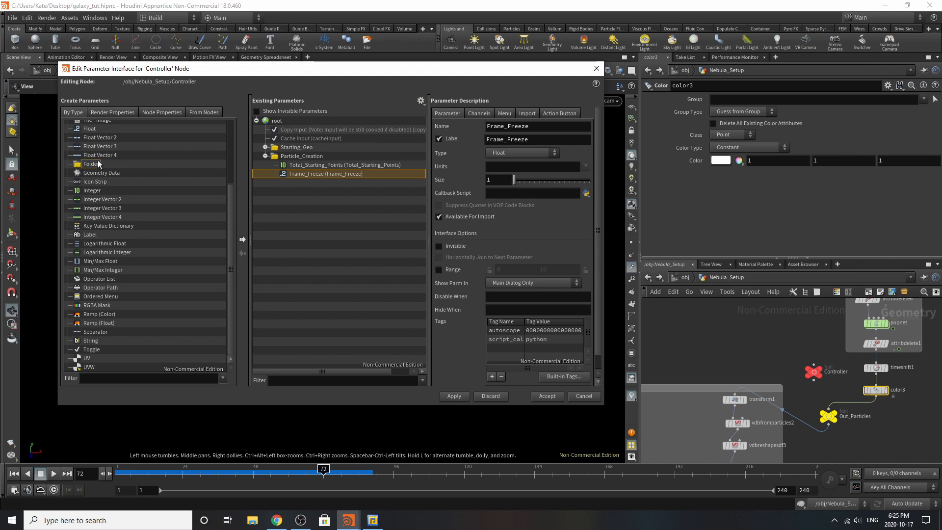
Step: Add a root-level folder labelled Dark_Matter_Volume below Particle_Creation and apply the Controller's parameter interface changes
left_click_drag(99, 164, 300, 121)
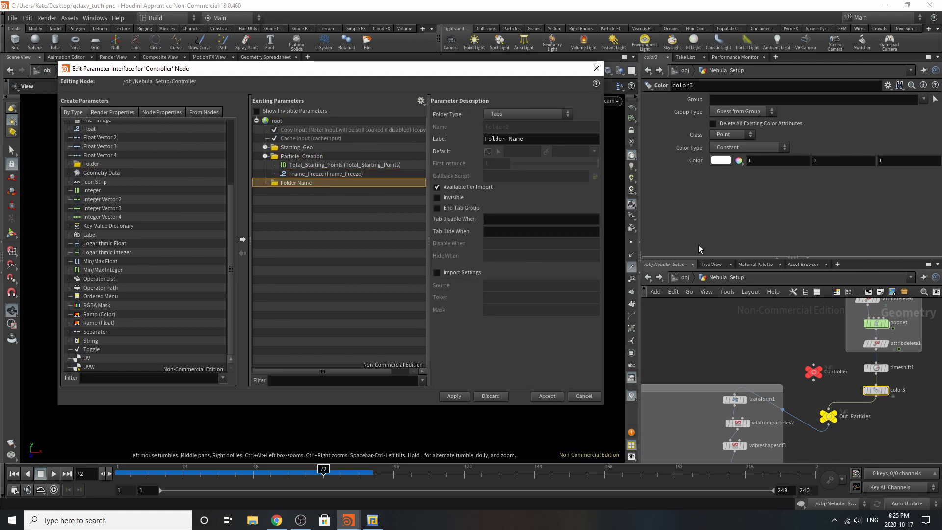
left_click(550, 142)
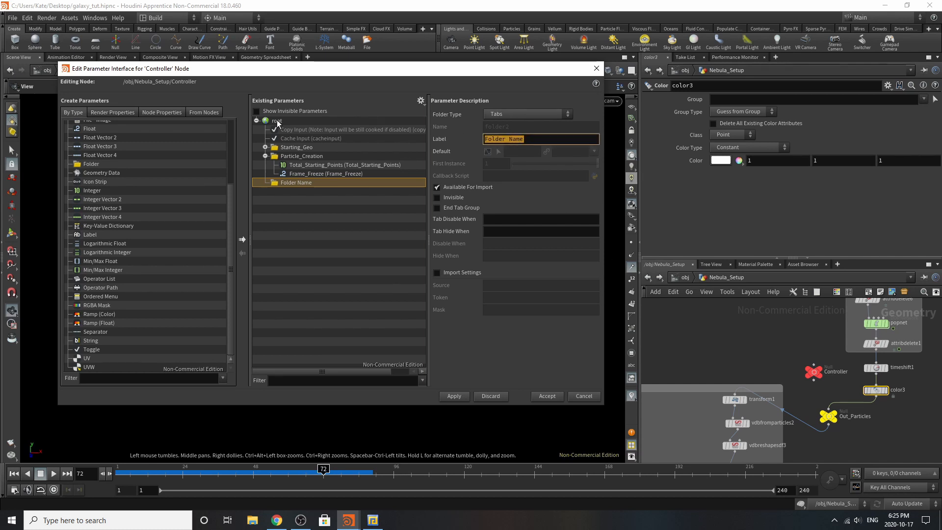
type("Dark_Matter_Volume")
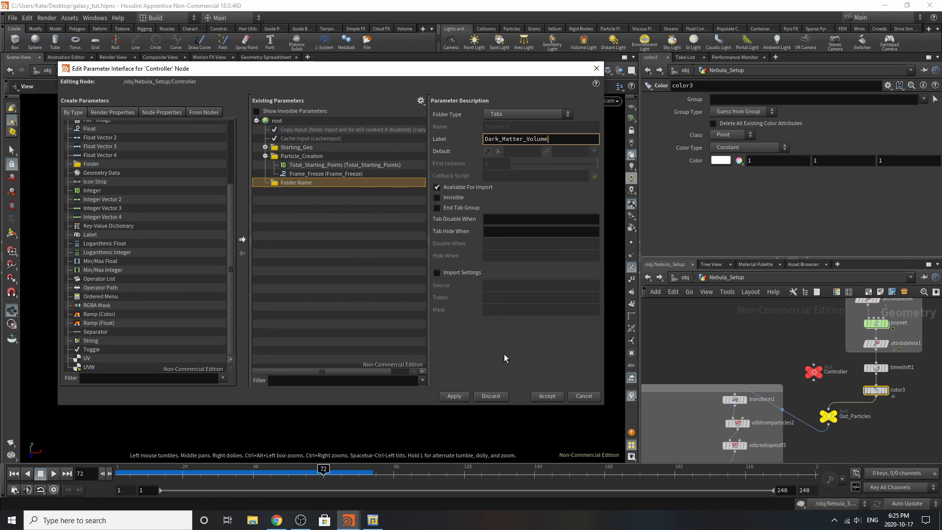
key("Return")
left_click(464, 401)
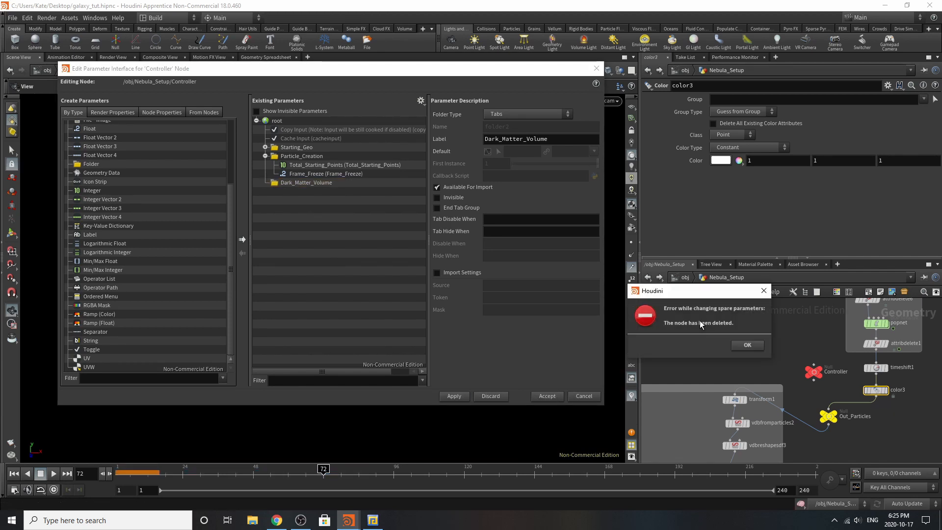
left_click(749, 348)
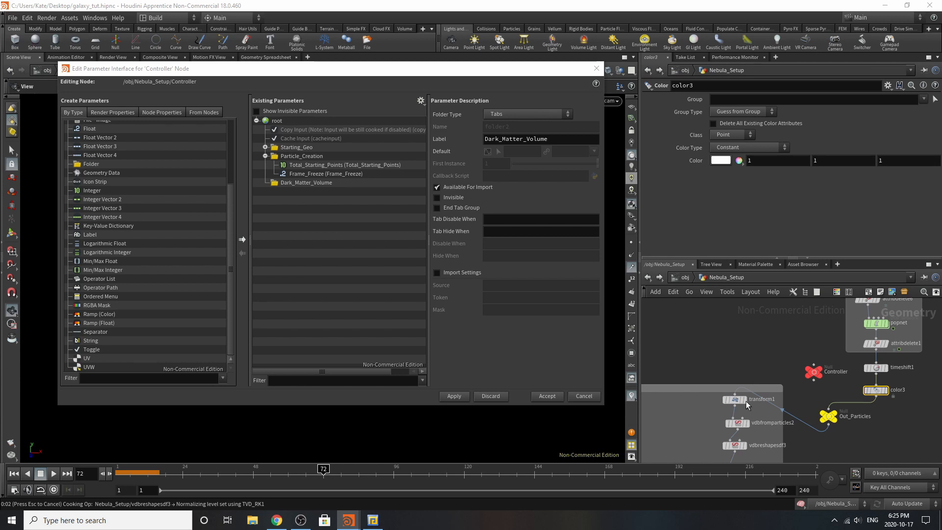
Step: Look over the particle node chain and return the timeline to frame 1
scroll(746, 402, "down", 4)
scroll(851, 322, "up", 2)
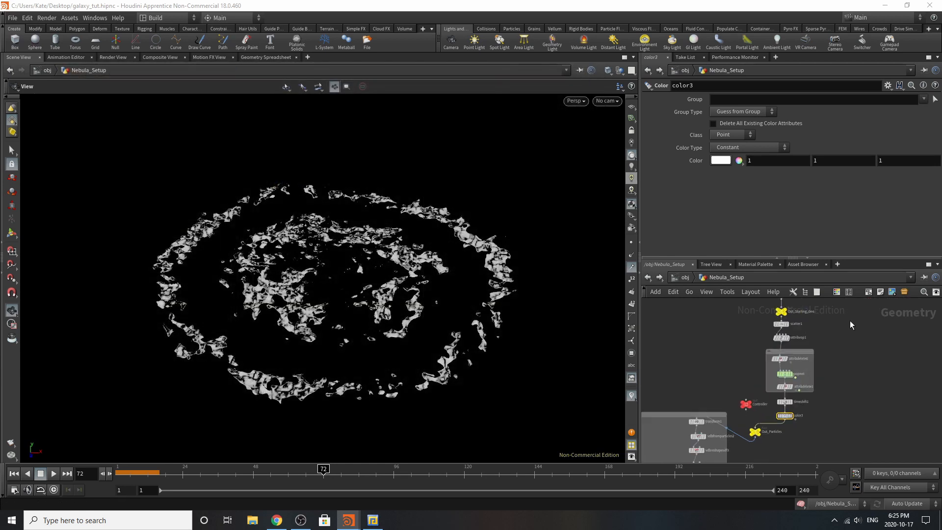
scroll(850, 325, "up", 1)
scroll(806, 328, "up", 1)
scroll(730, 400, "down", 4)
scroll(749, 388, "up", 3)
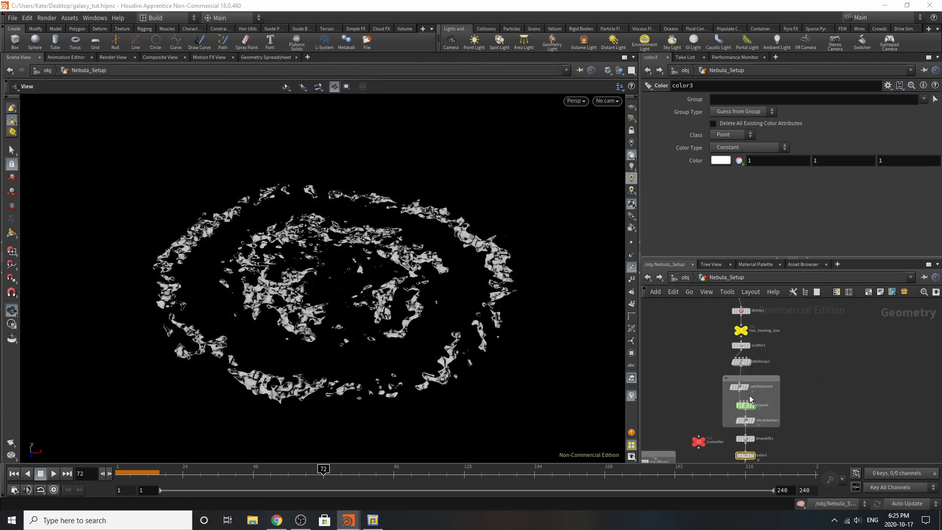
scroll(743, 419, "up", 2)
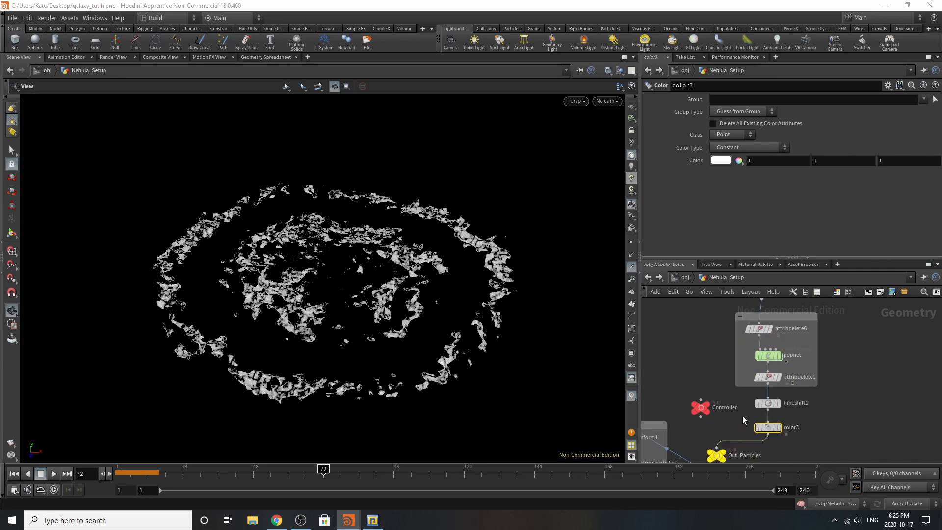
left_click(14, 473)
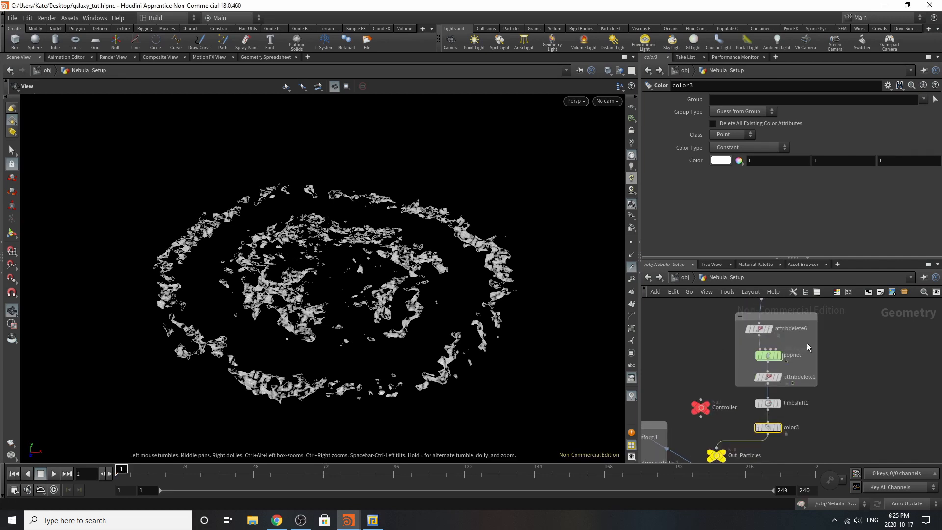
Step: Select the Controller null and check its Particle_Creation, Dark_Matter_Volume and Starting_Geo parameter folders
scroll(804, 348, "down", 5)
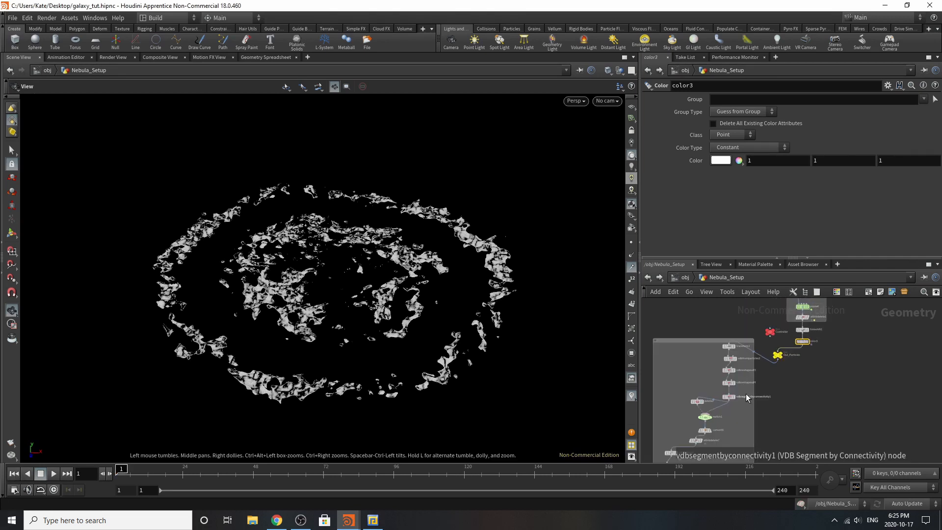
scroll(764, 322, "up", 5)
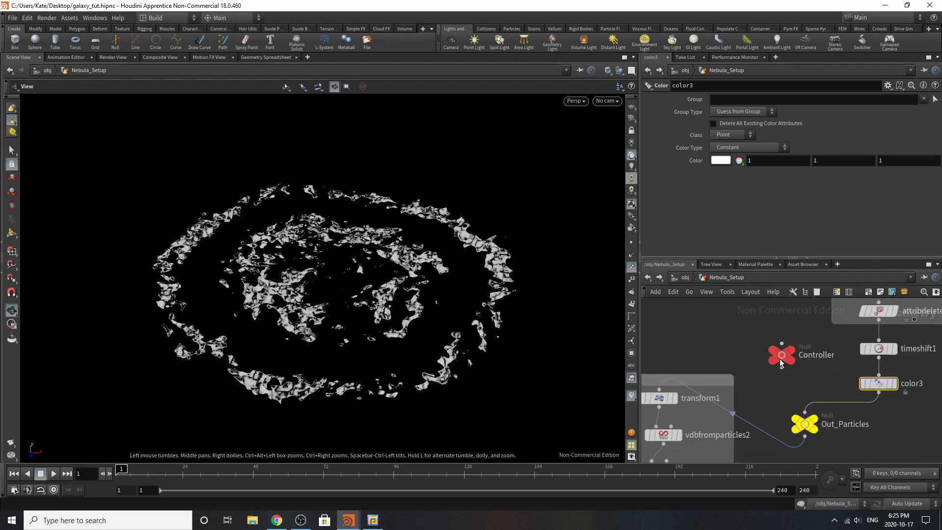
left_click(781, 355)
left_click(724, 121)
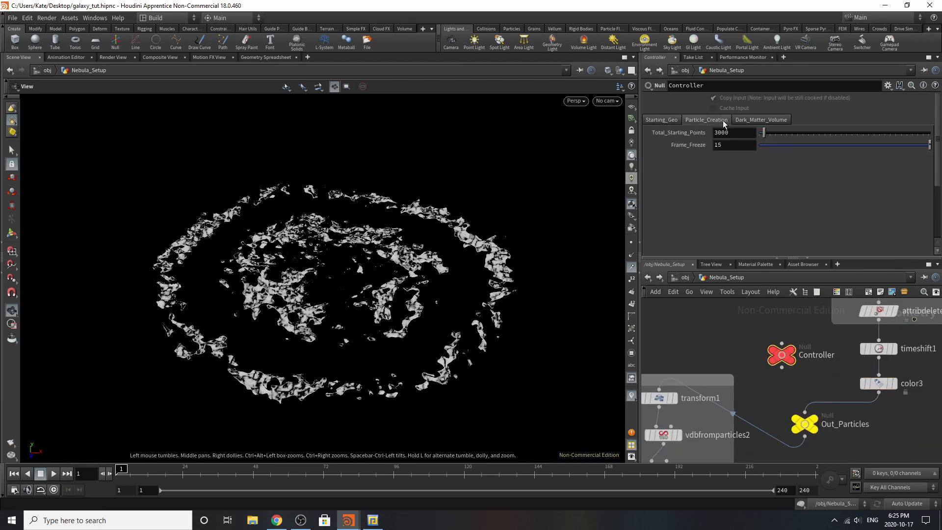
left_click(760, 120)
left_click(658, 120)
scroll(792, 367, "down", 3)
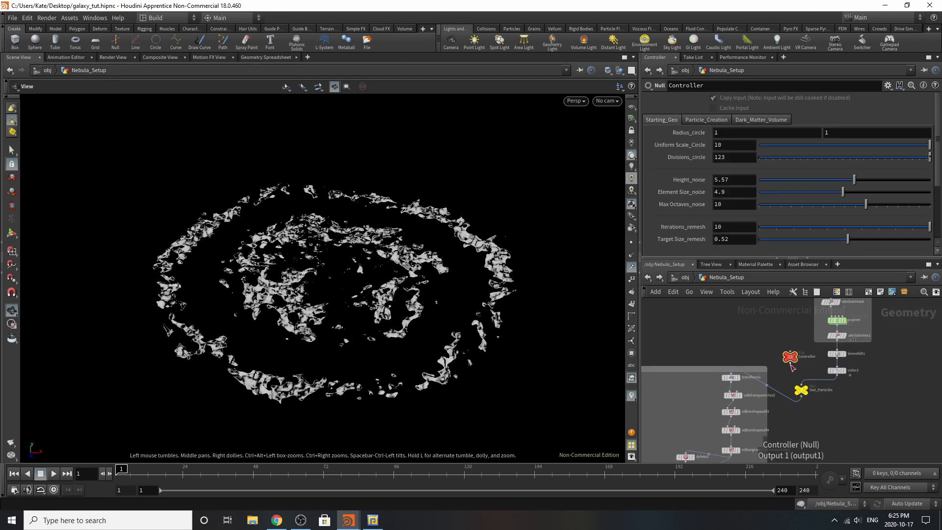
Step: Insert a File Cache node on the wire between color3 and Out_Particles
scroll(829, 411, "up", 4)
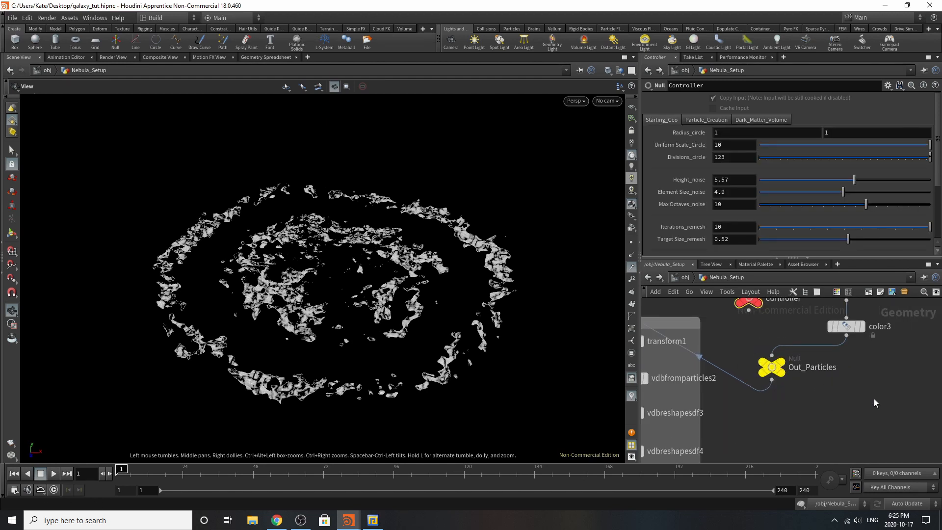
key("Tab")
type("file")
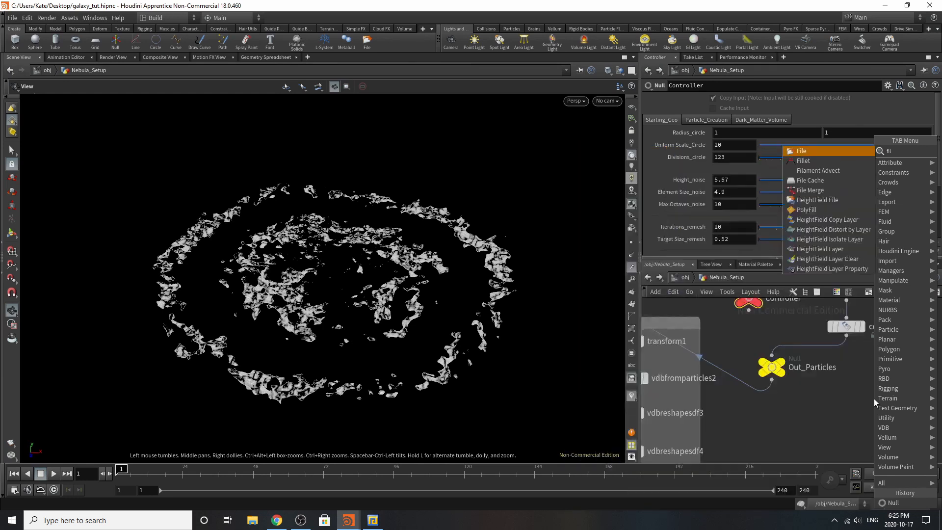
left_click(846, 151)
scroll(835, 349, "down", 3)
scroll(836, 349, "up", 2)
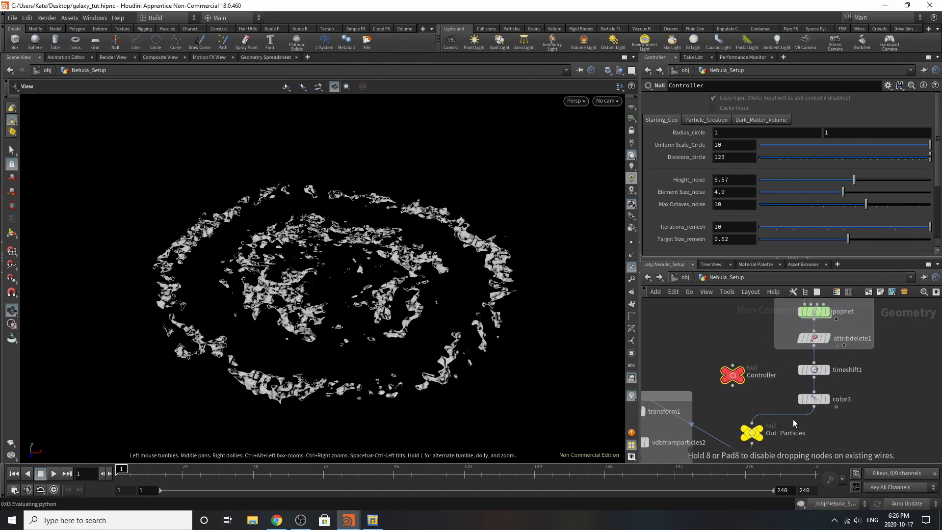
left_click(795, 422)
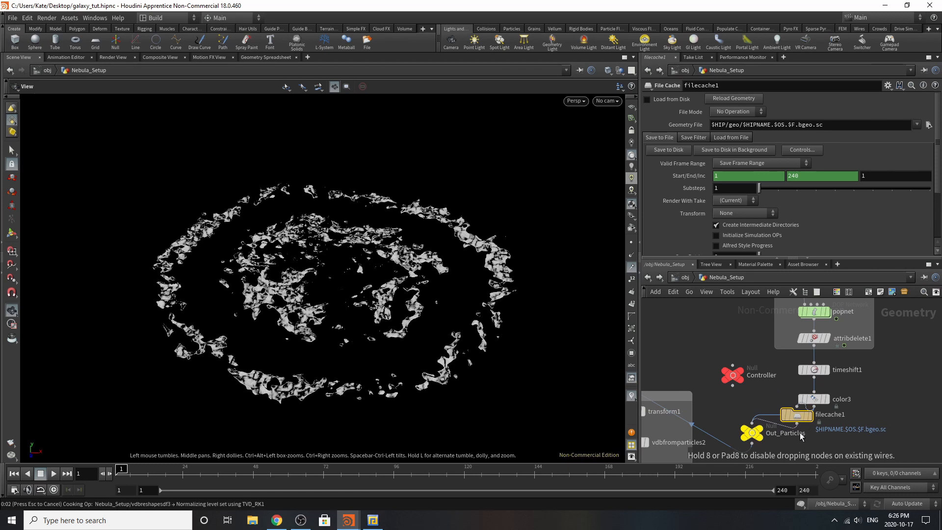
Step: Rename the new file cache node filecache_Points and display its output in the viewport
double_click(834, 431)
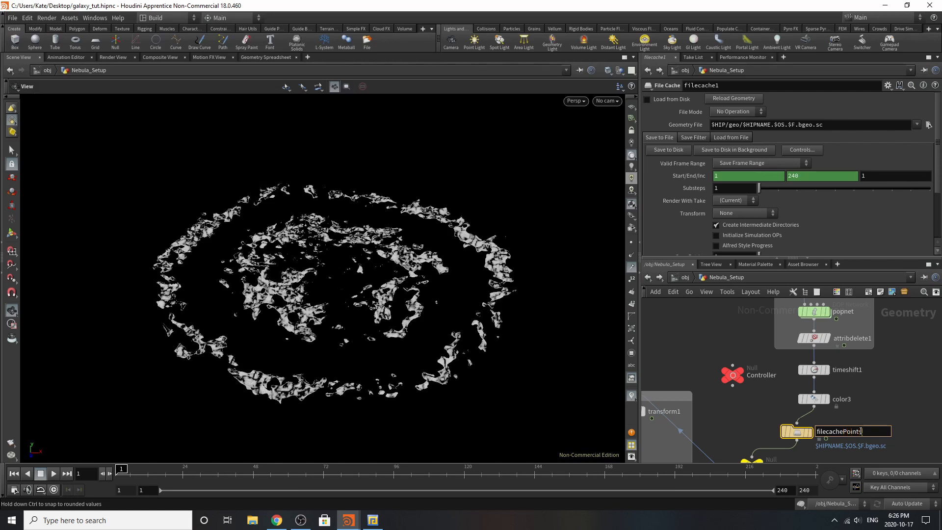
type("Points")
key("Return")
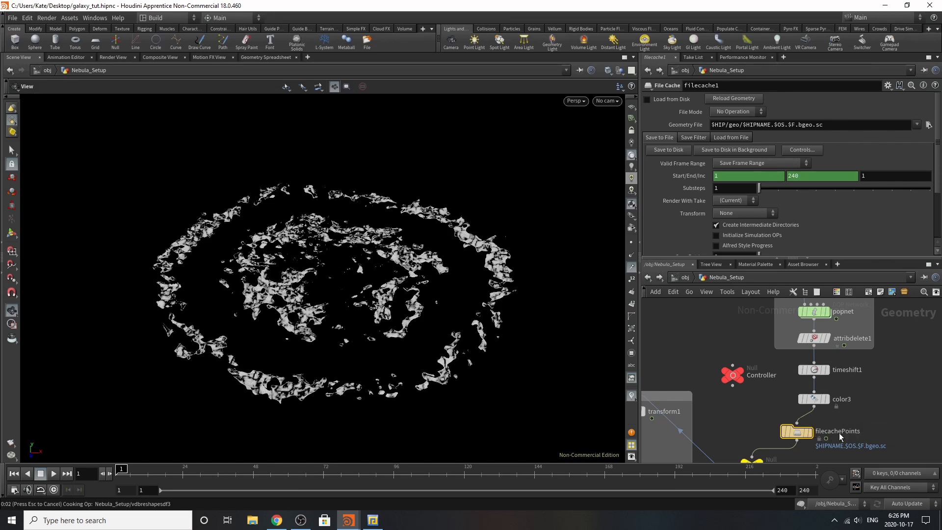
double_click(840, 433)
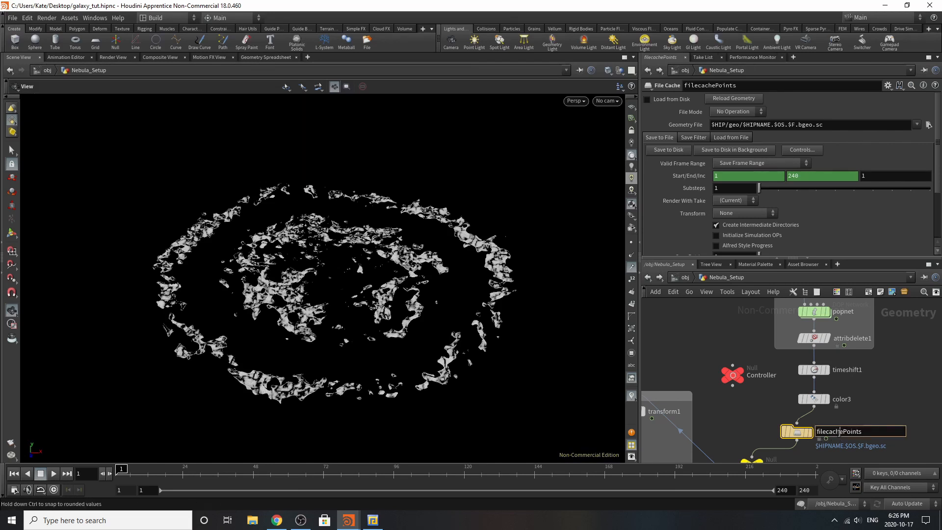
left_click(811, 432)
double_click(844, 431)
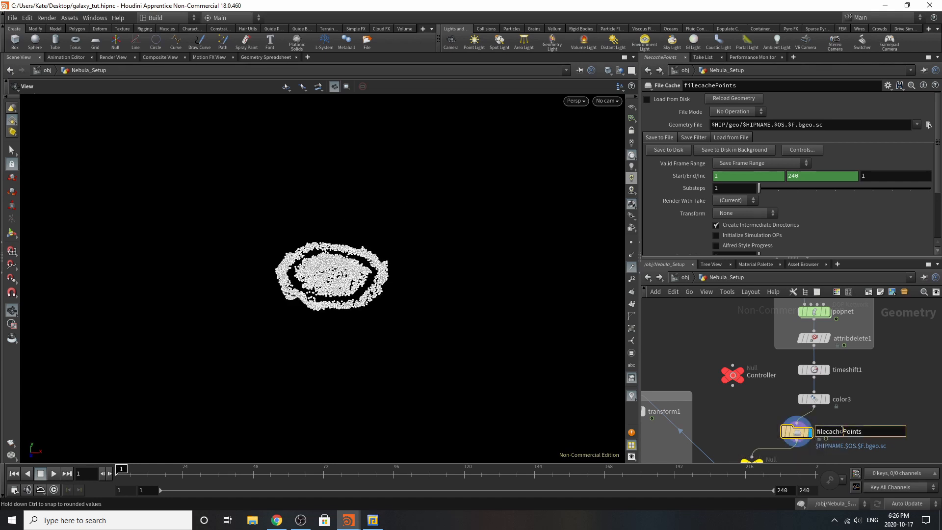
left_click(842, 431)
type("_")
key("Return")
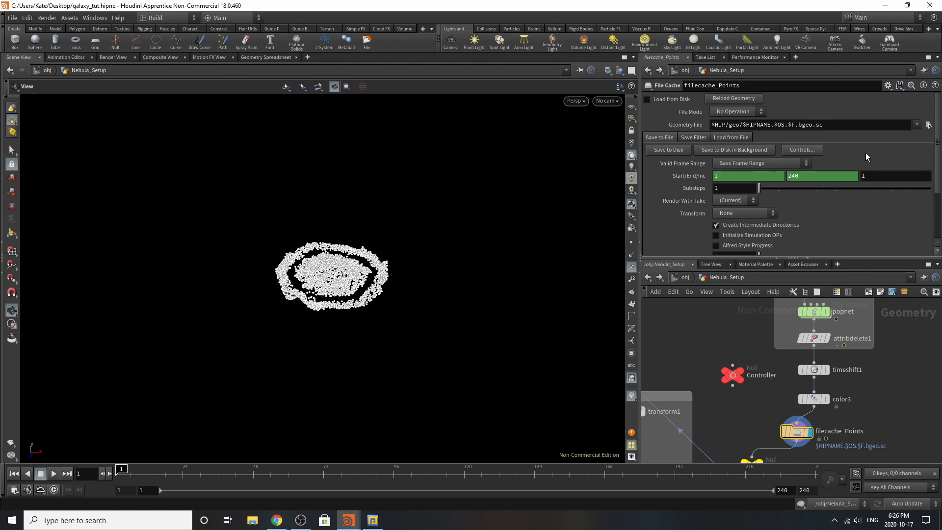
Step: Turn on Load from Disk for filecache_Points and set its geometry file to $HIP/geo/Points.$F.bgeo
left_click(647, 99)
left_click(928, 125)
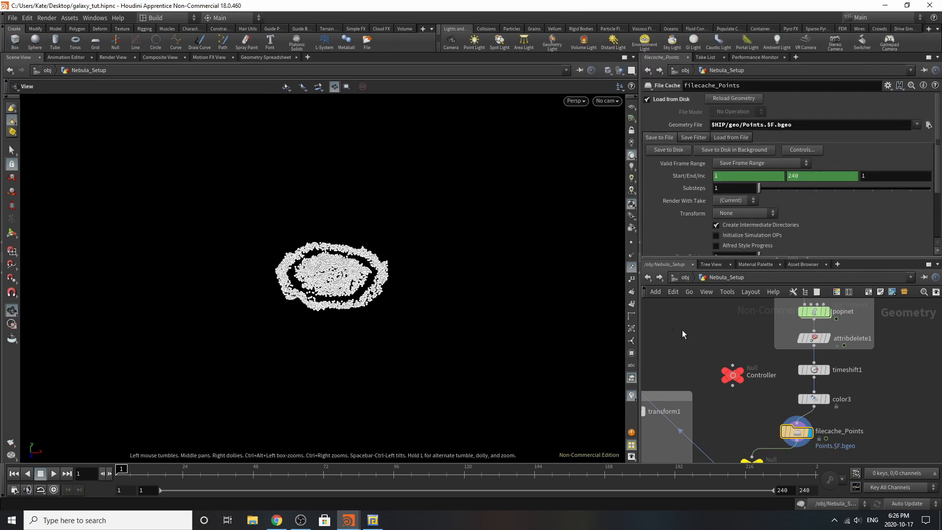
Step: Add filecache_Points' Save to Disk button below Frame_Freeze in the Controller's Particle_Creation folder and apply the change
left_click(733, 375)
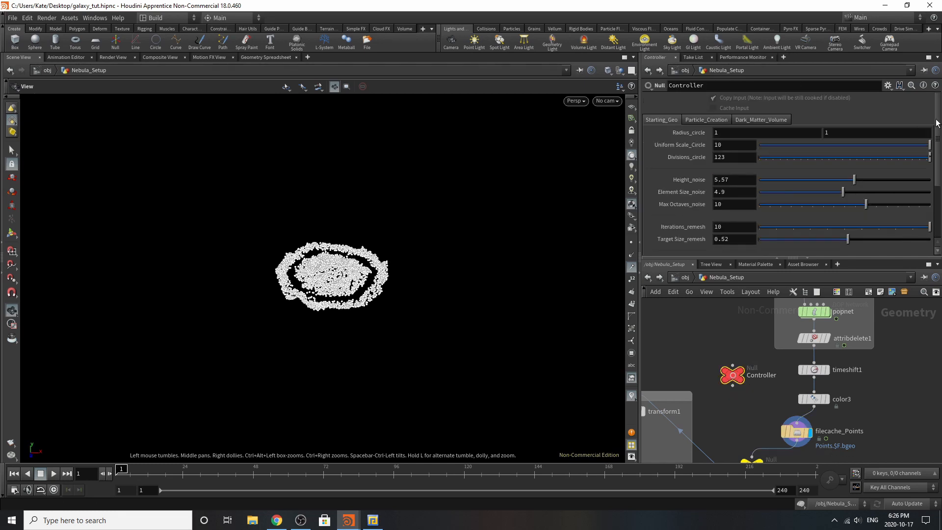
left_click(888, 85)
left_click(854, 98)
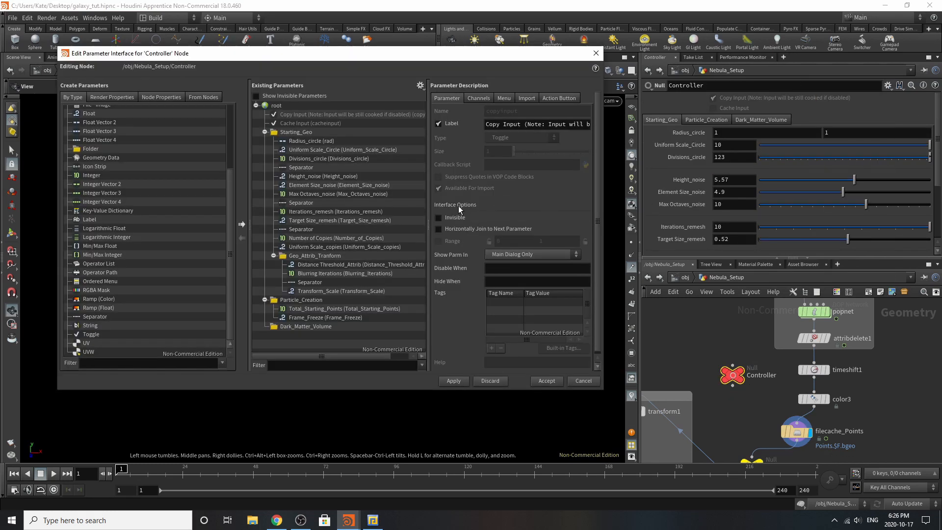
left_click(421, 86)
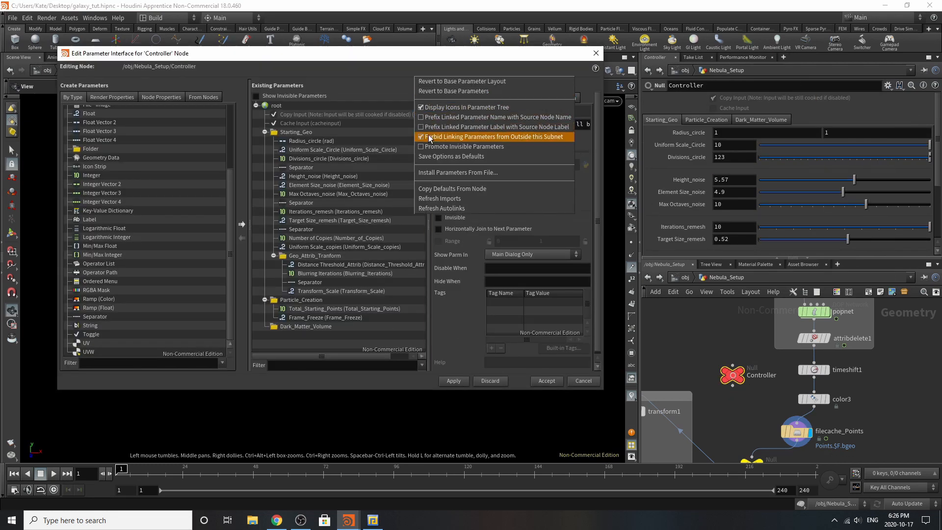
left_click(411, 141)
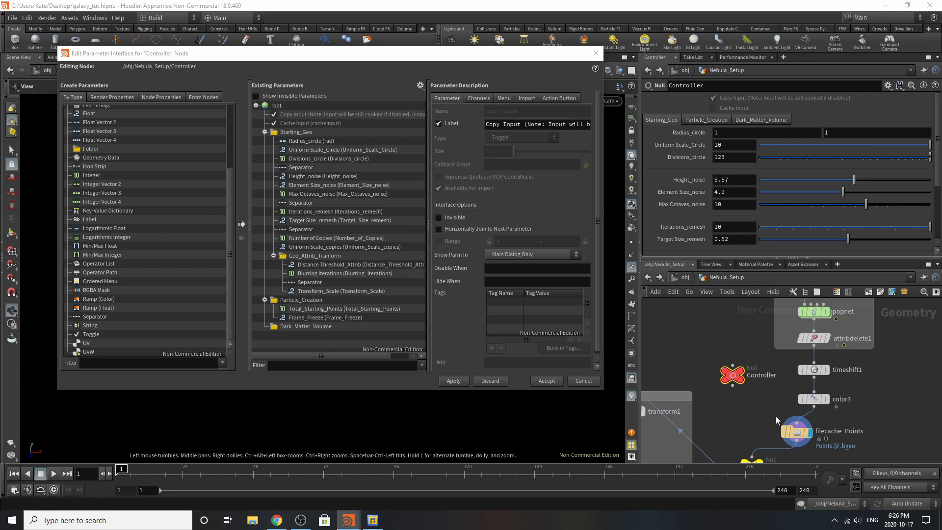
left_click(804, 423)
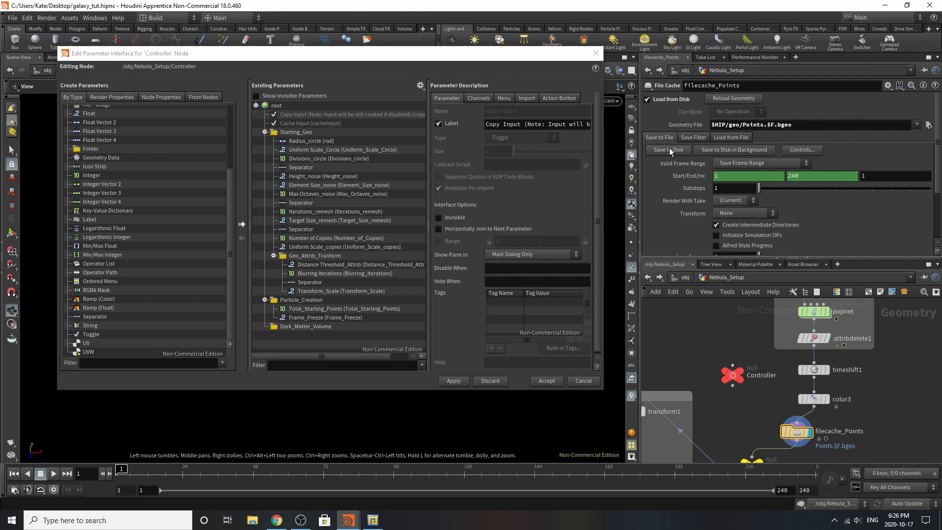
left_click_drag(669, 149, 343, 319)
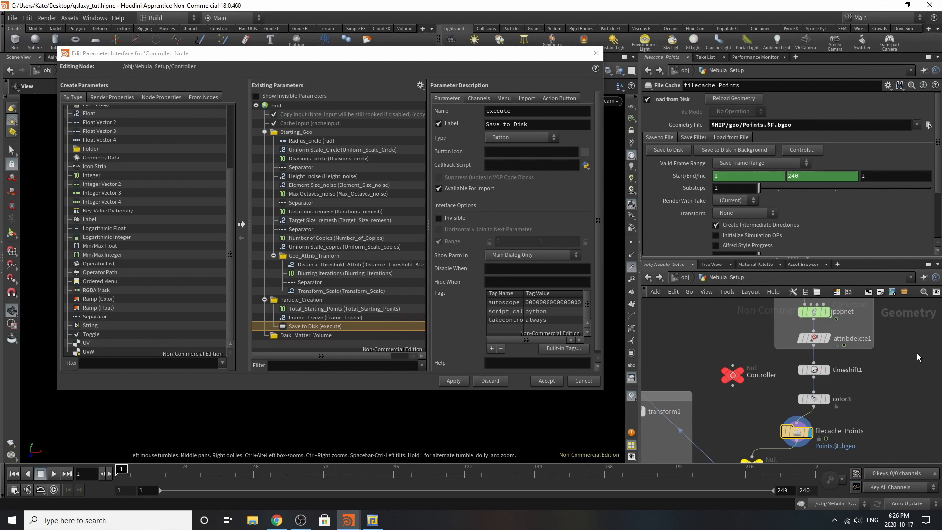
left_click(452, 383)
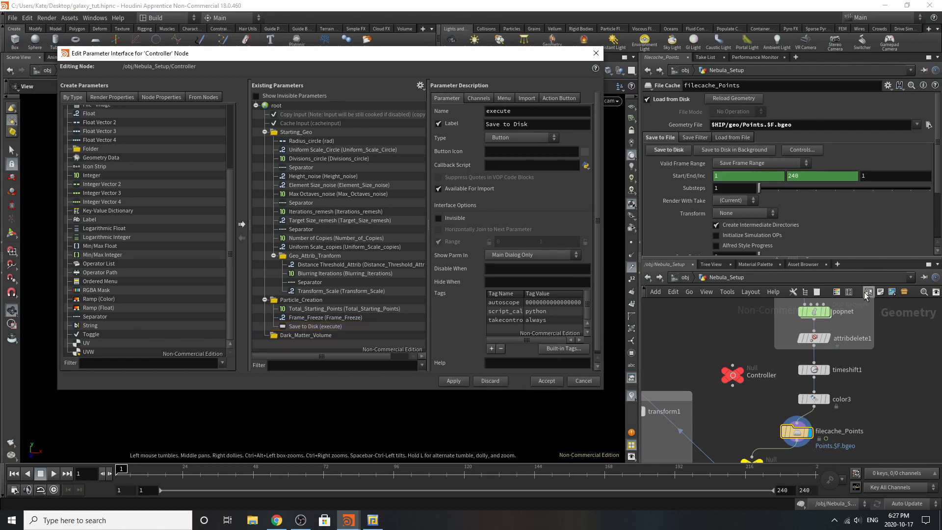
Step: Collapse the Geo_Attrib_Tranform, Starting_Geo and Particle_Creation folders, with Dark_Matter_Volume selected in the Controller's parameter list
scroll(841, 320, "down", 4)
scroll(774, 364, "up", 2)
left_click_drag(797, 337, 674, 326)
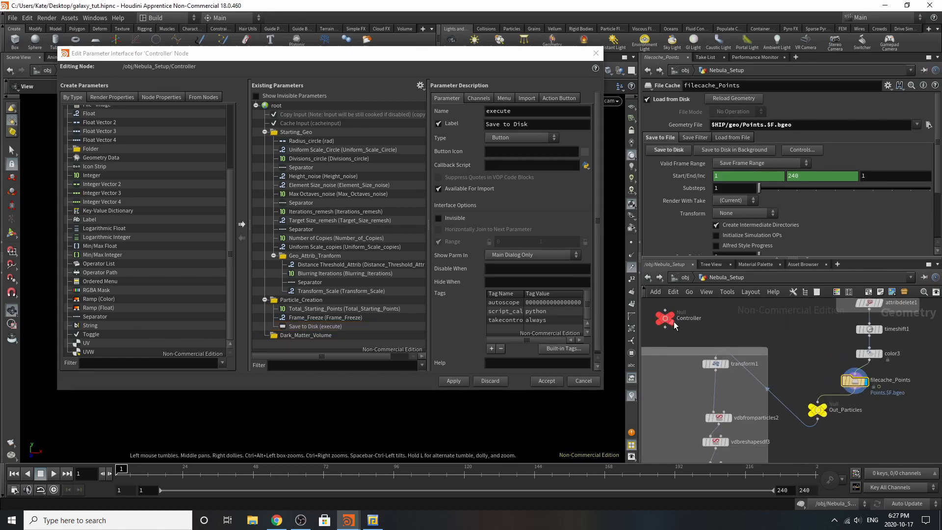
left_click(304, 335)
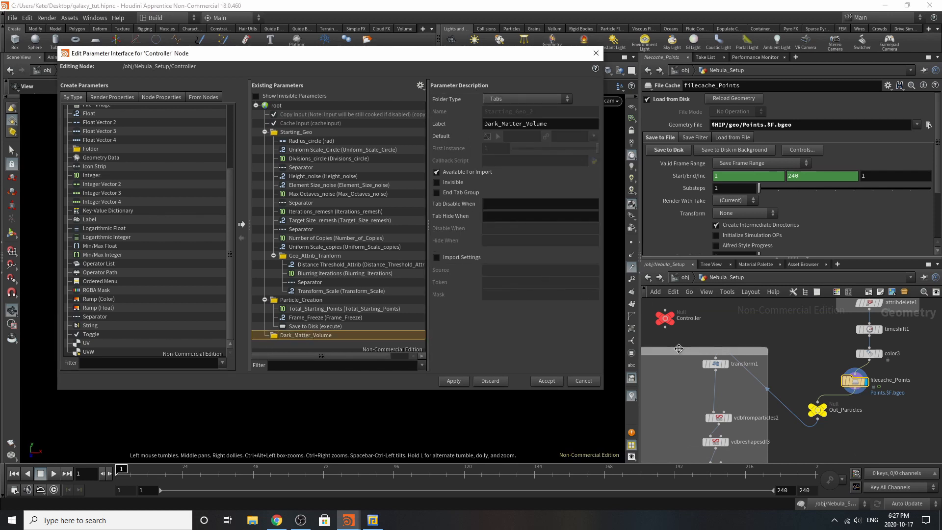
left_click(264, 299)
left_click(273, 256)
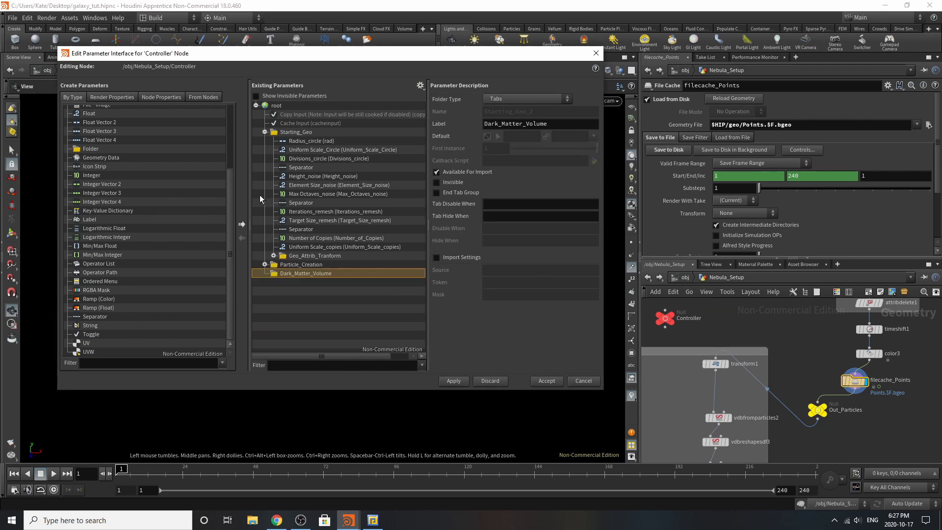
left_click(264, 132)
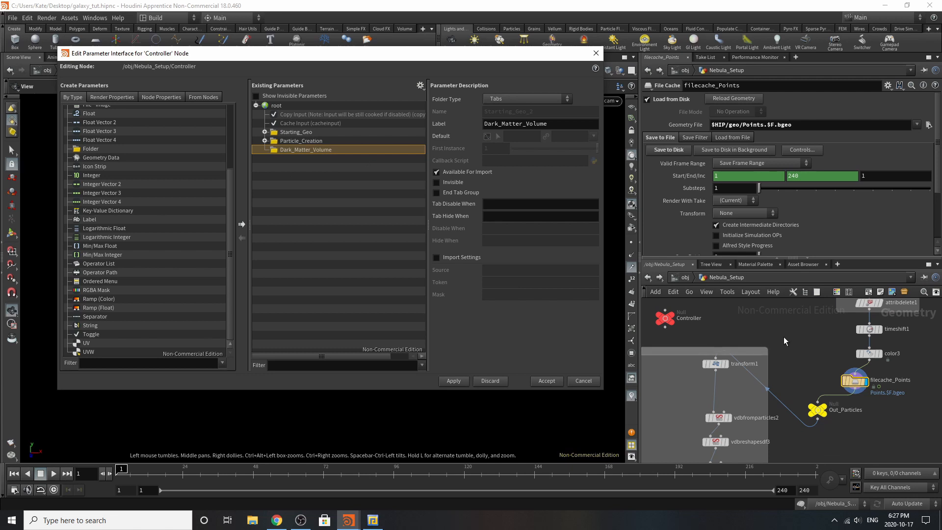
Step: Add transform1's Uniform Scale parameter to the Controller's Dark_Matter_Volume folder
left_click_drag(716, 363, 719, 387)
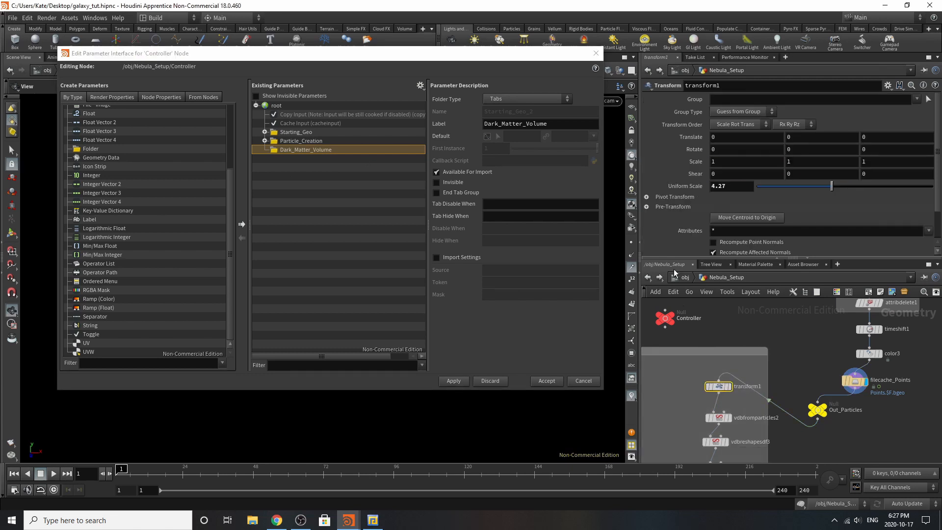
left_click_drag(690, 187, 326, 180)
mouse_move(310, 141)
left_mouse_down()
mouse_move(312, 157)
mouse_move(297, 150)
left_mouse_up()
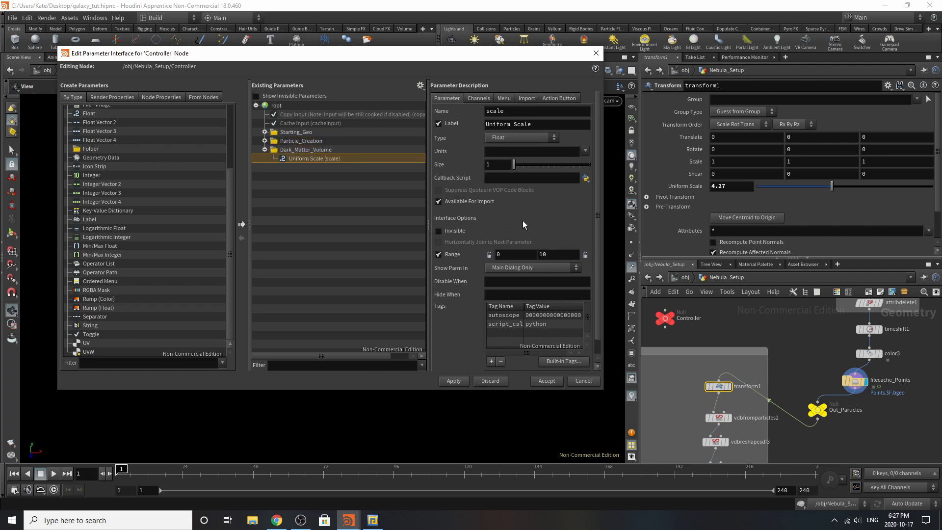
Step: Add vdbfromparticles2's Voxel Size and Point Radius Scale to the Dark_Matter_Volume folder, with a separator between Uniform Scale and them
scroll(755, 309, "down", 2)
scroll(787, 378, "up", 5)
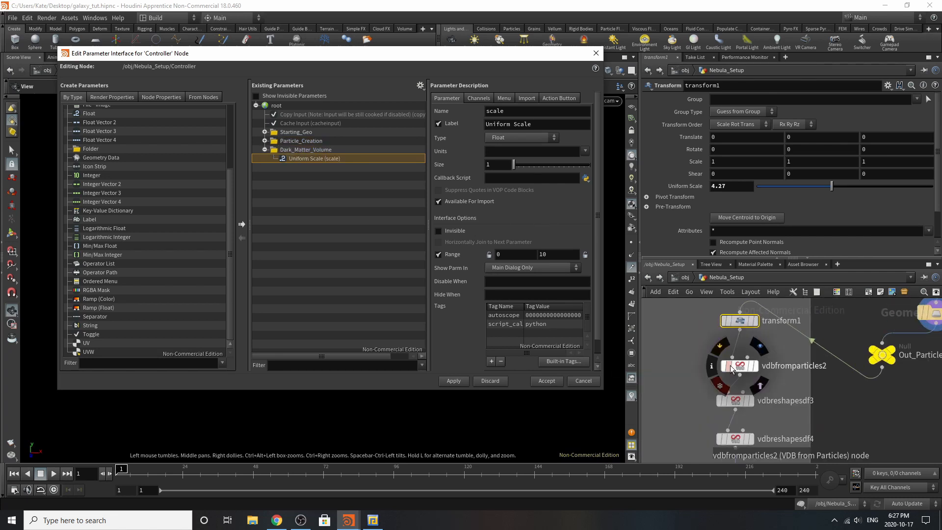
left_click(731, 369)
mouse_move(309, 158)
left_mouse_down()
mouse_move(292, 163)
mouse_move(296, 152)
left_mouse_up()
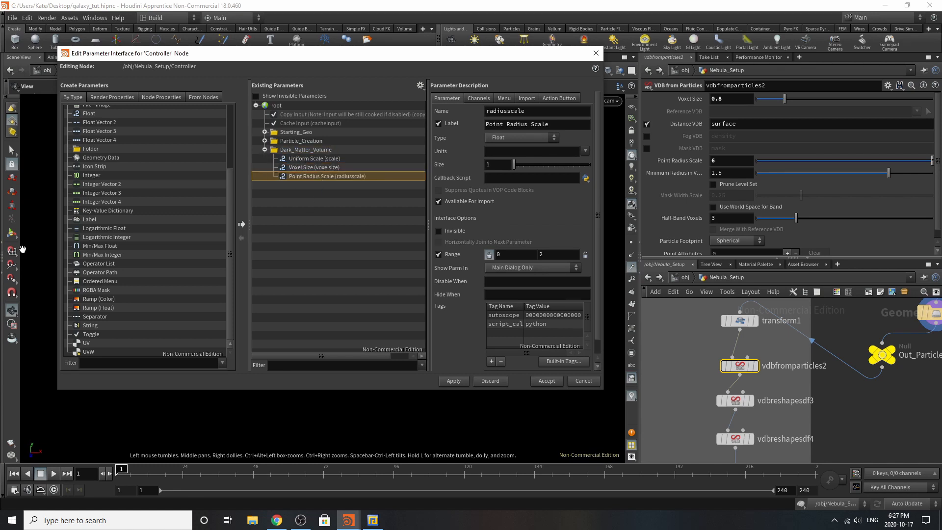
left_click_drag(86, 320, 310, 163)
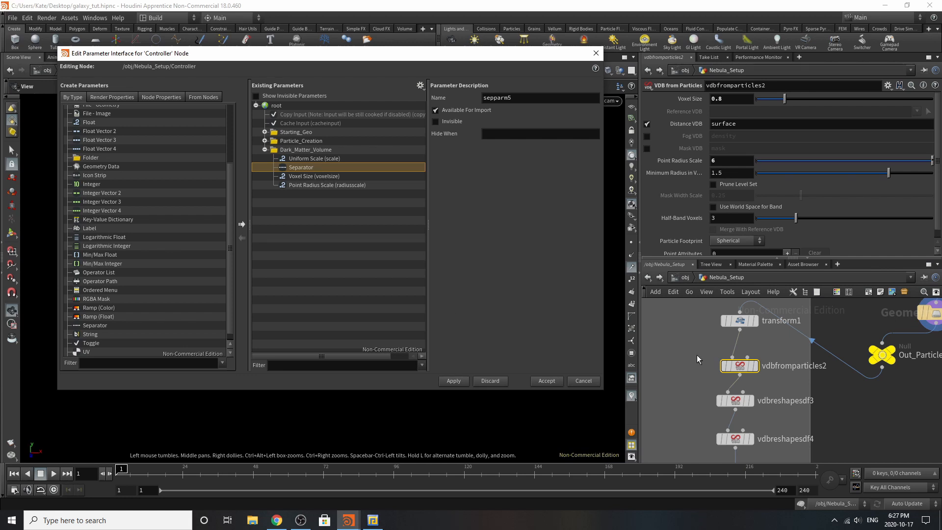
Step: Add the Offset parameters of vdbreshapesdf3 and vdbreshapesdf4 below Point Radius Scale in the Dark_Matter_Volume folder
scroll(783, 326, "down", 3)
scroll(786, 393, "up", 3)
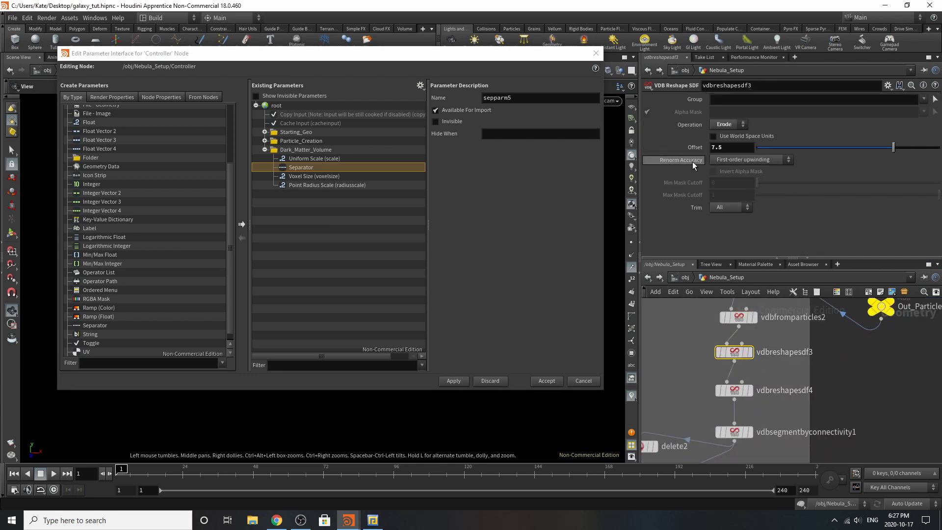
left_click_drag(693, 147, 331, 138)
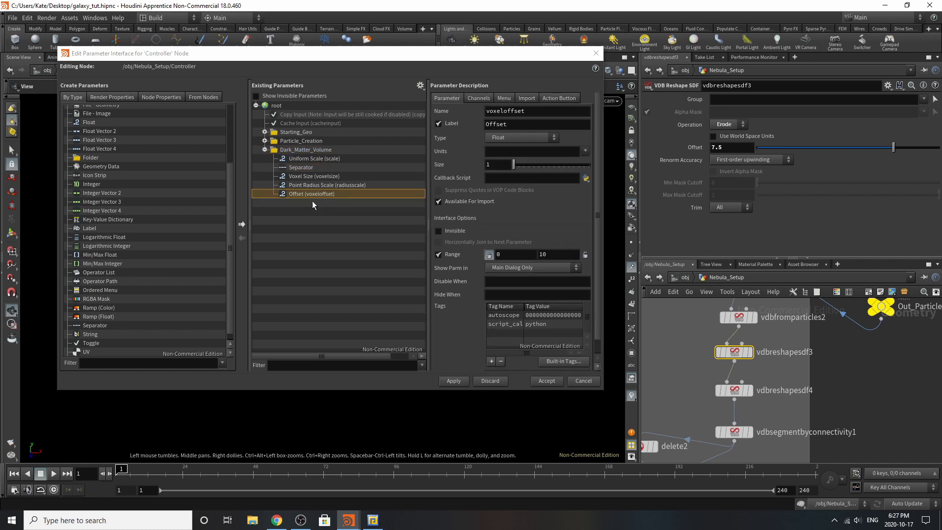
left_click(734, 390)
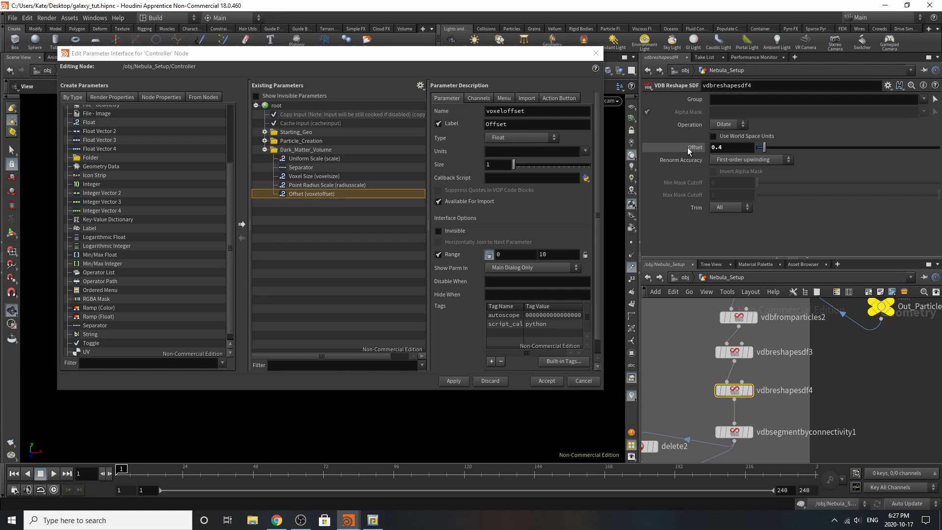
left_click_drag(687, 147, 340, 135)
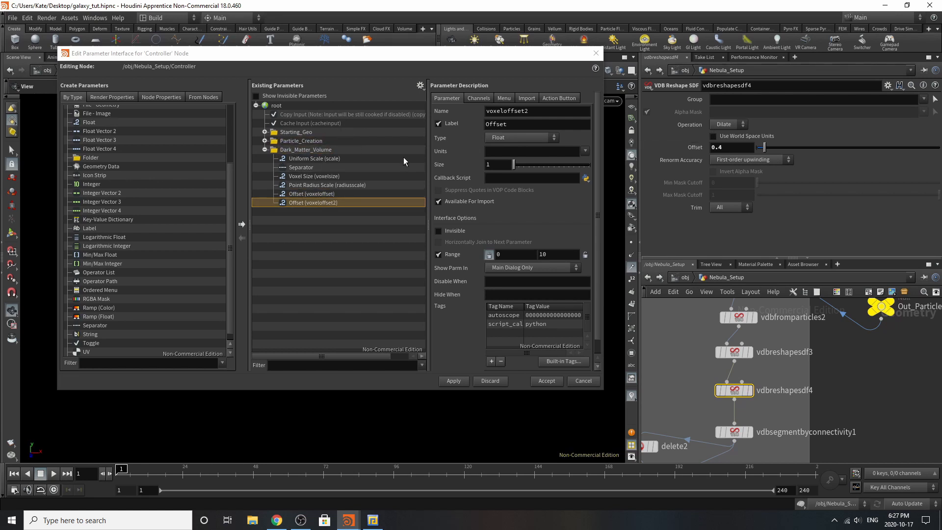
Step: Add a separator and switch1's Select Input parameter below the two Offset parameters in the Dark_Matter_Volume folder
scroll(827, 333, "down", 1)
middle_click_drag(714, 420, 762, 386)
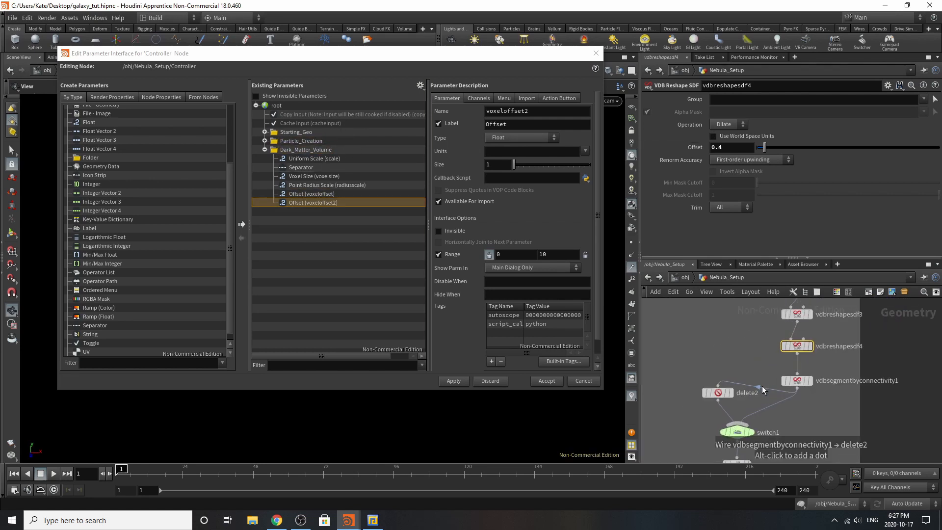
left_click(799, 381)
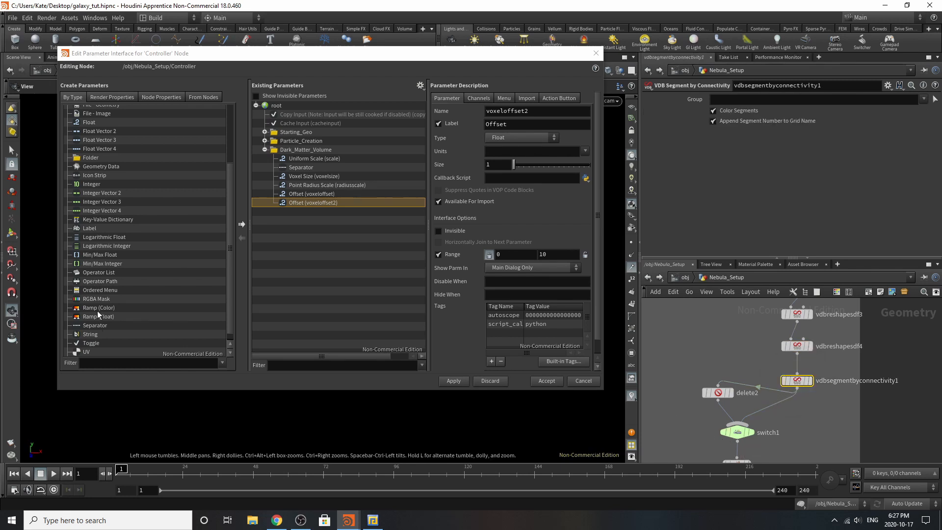
left_click_drag(96, 325, 310, 150)
left_click(737, 432)
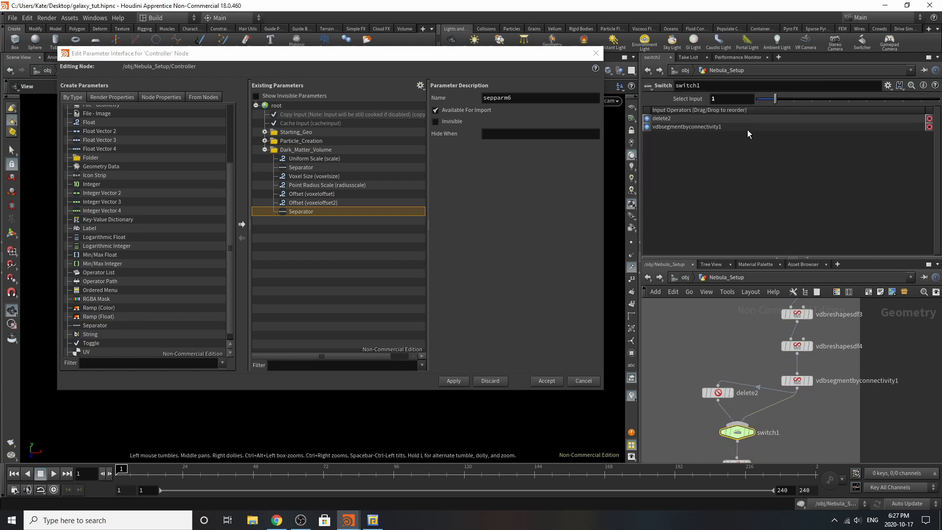
left_click_drag(689, 101, 338, 136)
Step: Add a separator and attribnoise3's Minimum parameter below Select Input in the Dark_Matter_Volume folder
scroll(747, 341, "down", 5)
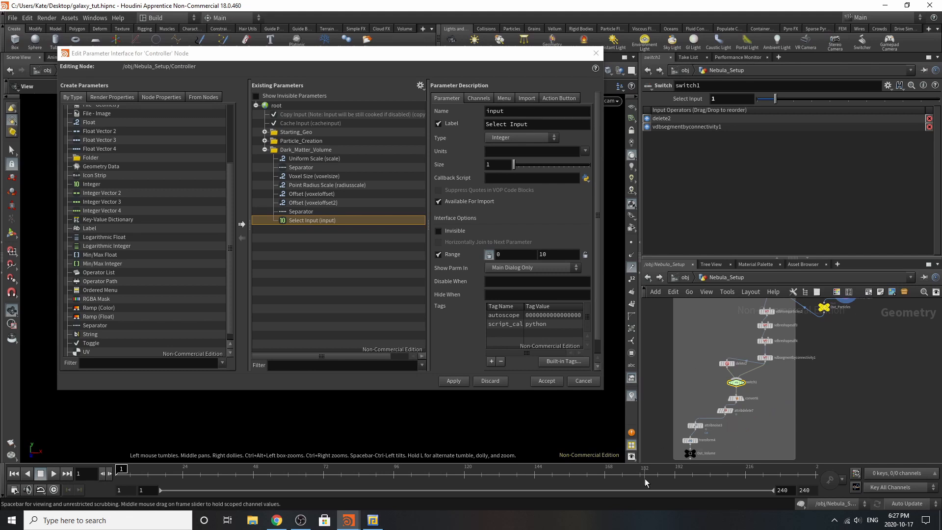
scroll(726, 423, "up", 3)
left_click(736, 400)
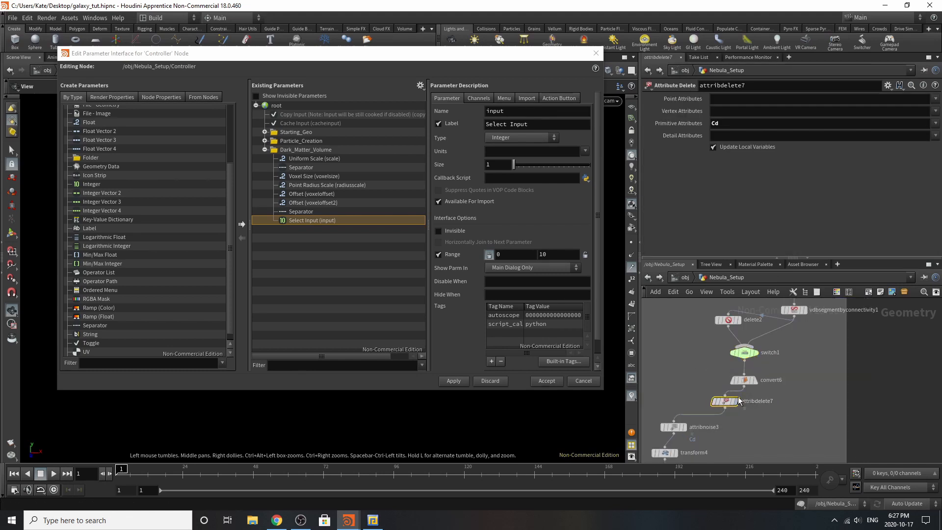
scroll(696, 369, "up", 5)
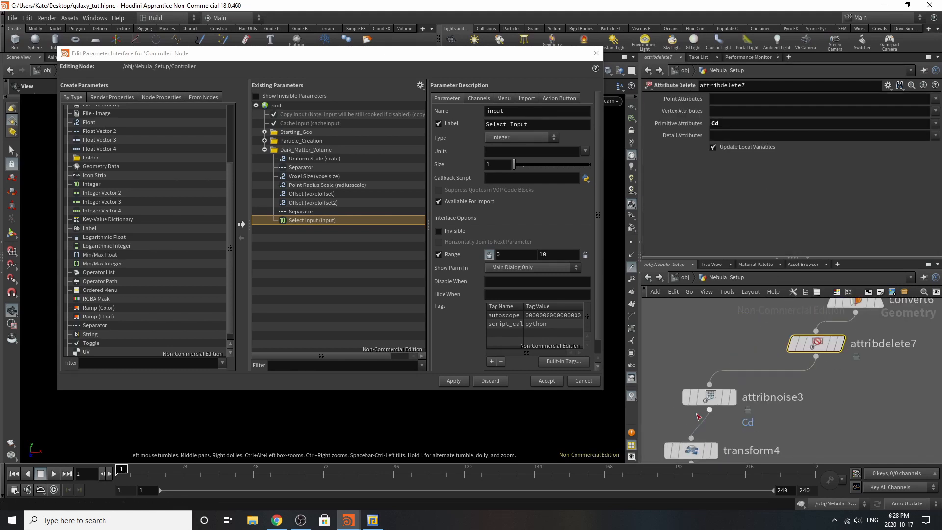
left_click(685, 404)
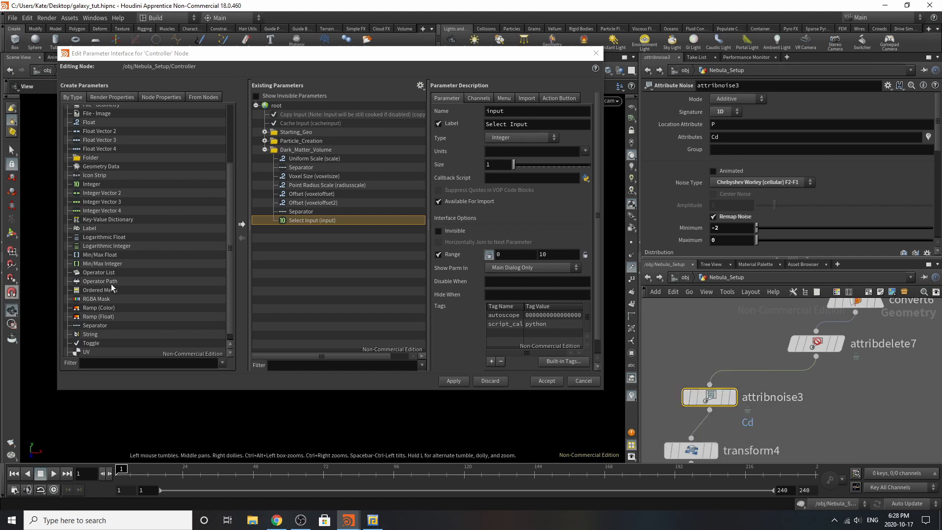
left_click_drag(93, 325, 307, 213)
left_click_drag(711, 398, 712, 395)
scroll(696, 152, "down", 2)
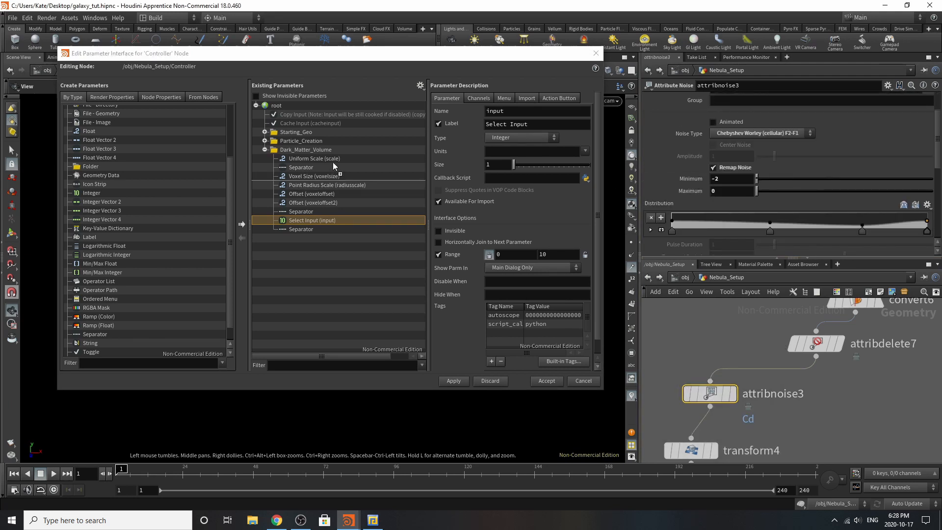
left_click_drag(711, 175, 361, 133)
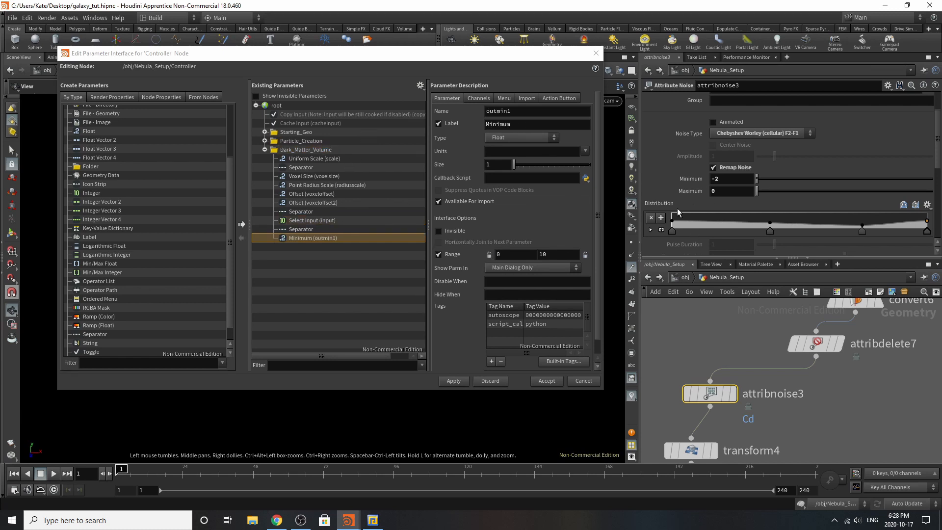
Step: Add attribnoise3's Distribution ramp and Noise Type parameters below Minimum in the Dark_Matter_Volume folder
scroll(678, 211, "down", 3)
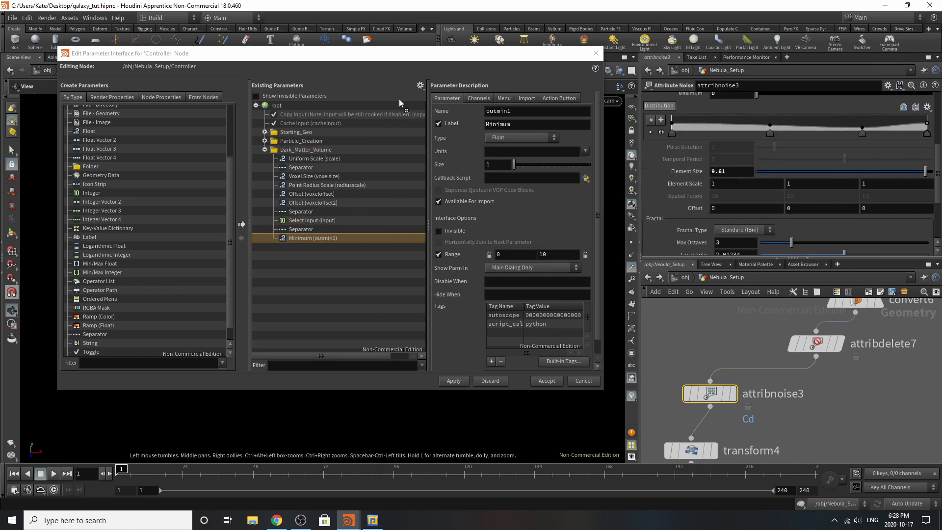
left_click_drag(400, 103, 304, 149)
scroll(784, 190, "up", 3)
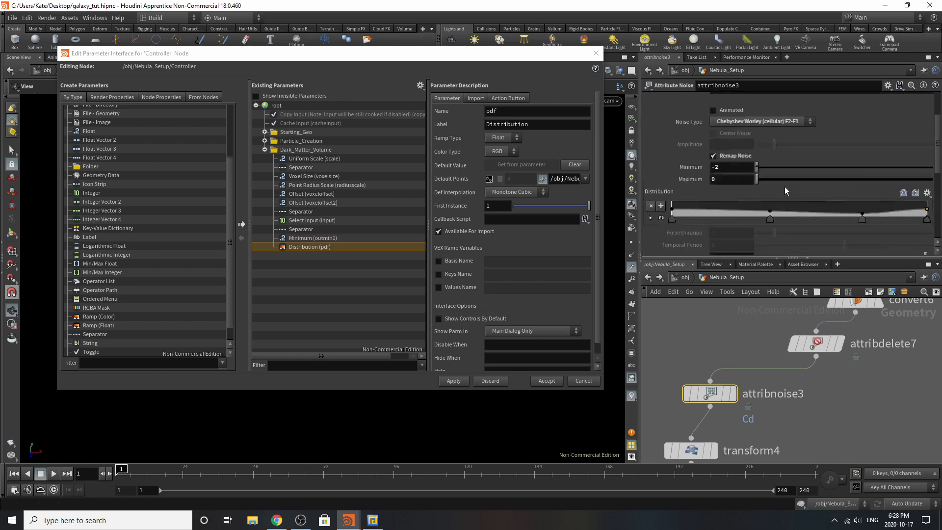
scroll(784, 187, "up", 2)
mouse_move(677, 184)
left_mouse_down()
mouse_move(308, 145)
mouse_move(332, 142)
left_mouse_up()
Step: Add attribnoise3's Element Size parameter below Noise Type in the Dark_Matter_Volume folder
scroll(720, 149, "down", 4)
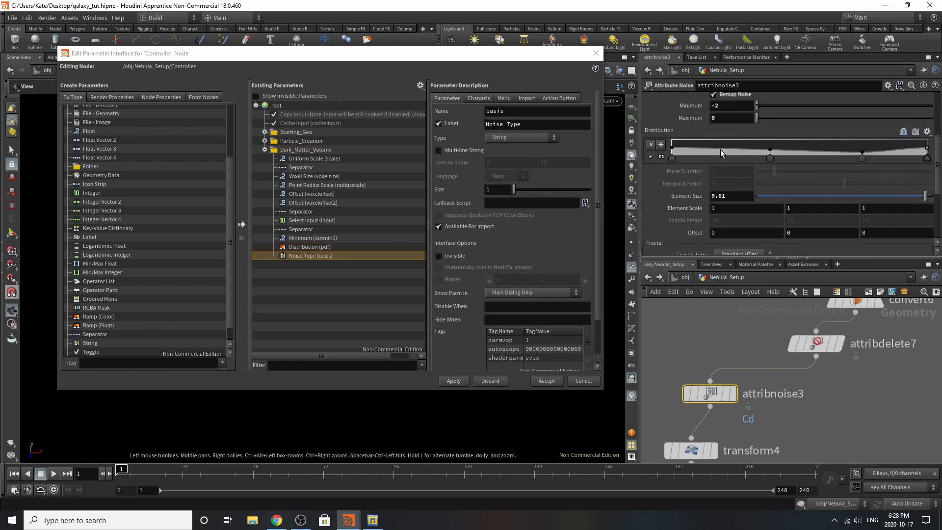
scroll(720, 149, "down", 3)
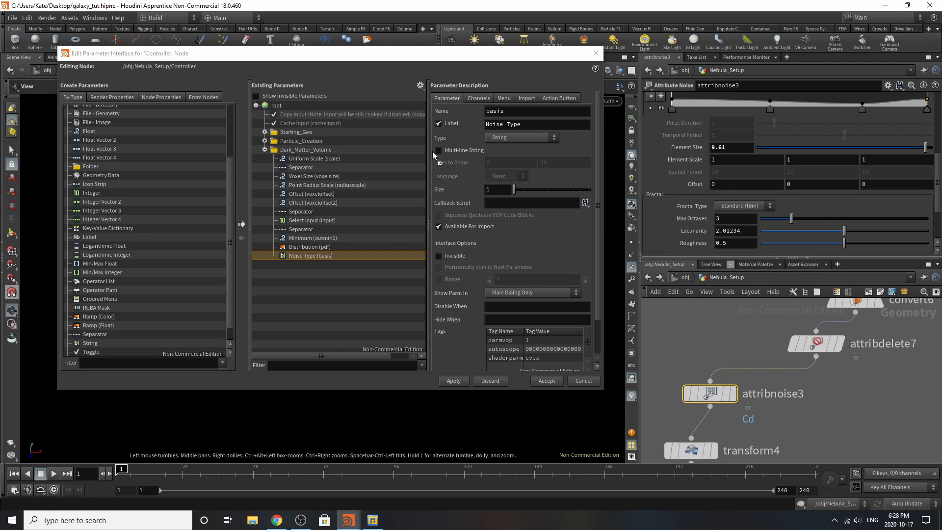
left_click_drag(432, 151, 342, 134)
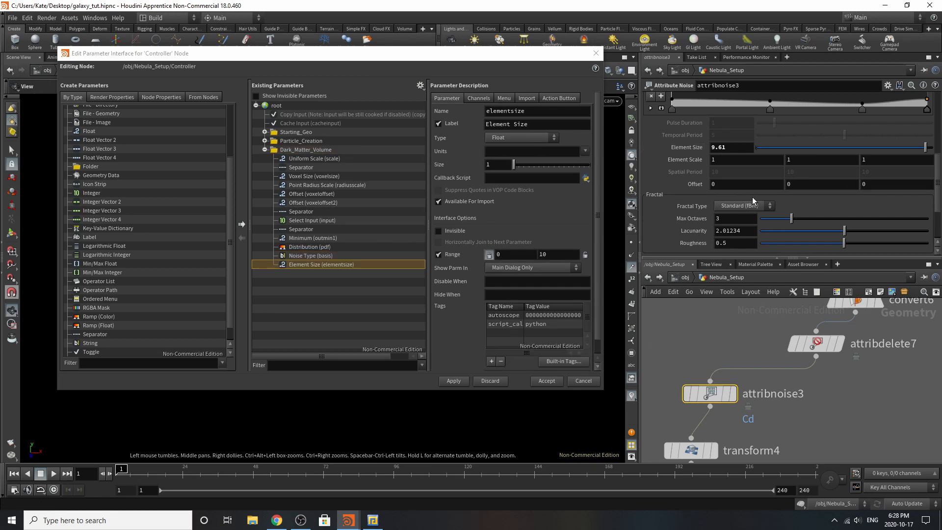
scroll(753, 198, "down", 4)
scroll(748, 208, "up", 8)
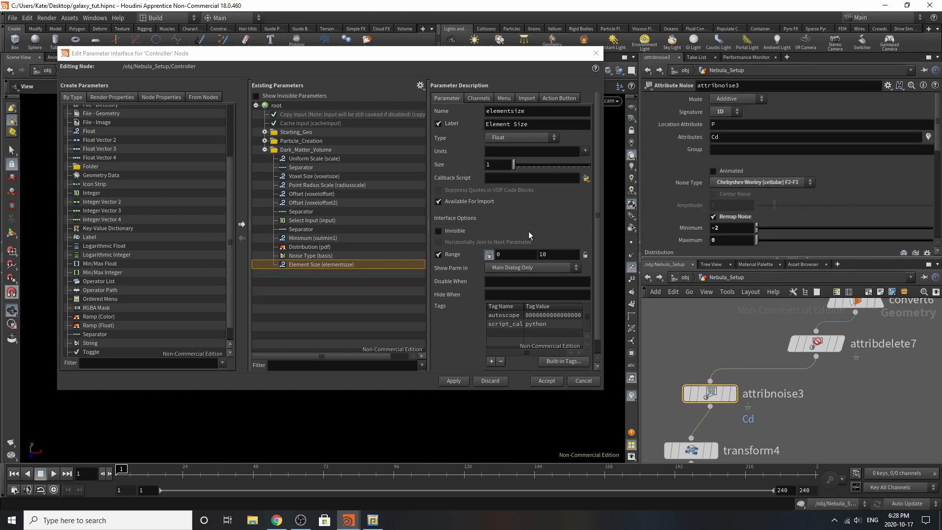
Step: Add a separator and transform4's Uniform Scale parameter below Element Size in the Dark_Matter_Volume folder
scroll(768, 349, "down", 4)
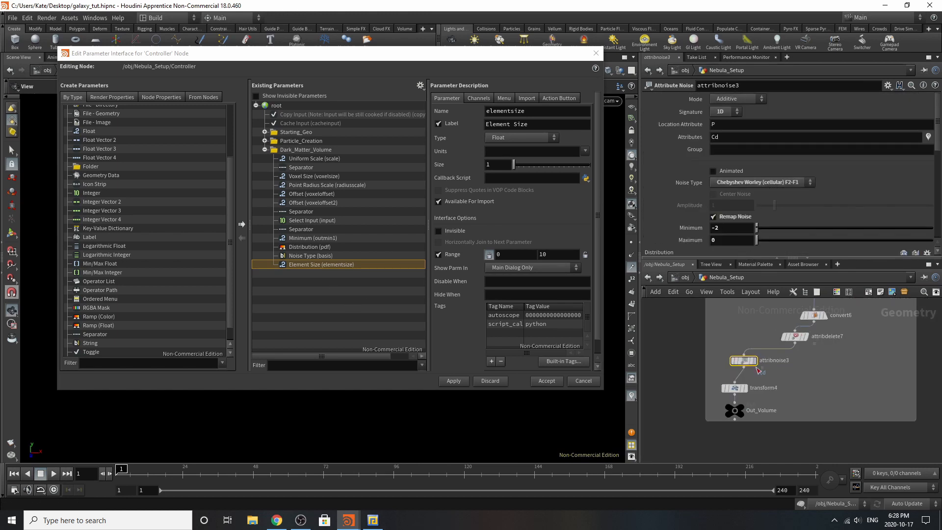
scroll(751, 379, "up", 3)
left_click(726, 395)
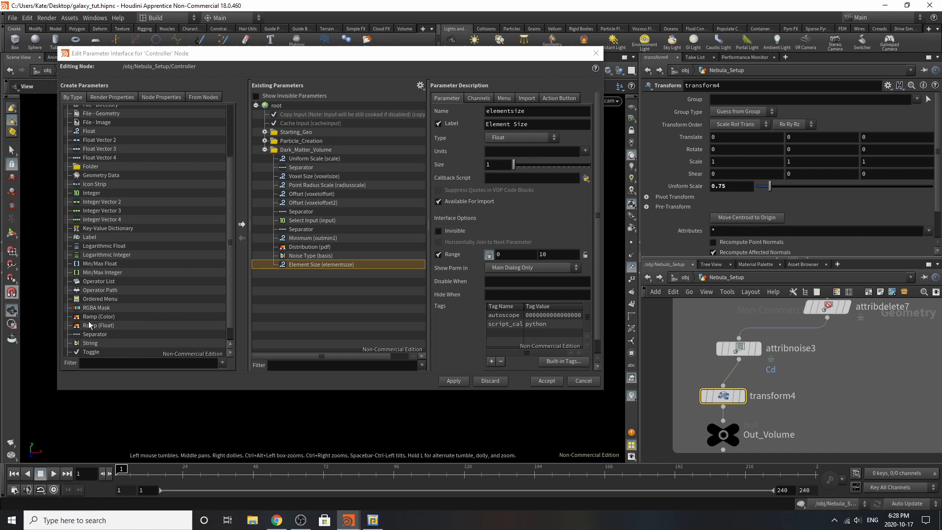
mouse_move(93, 333)
left_mouse_down()
mouse_move(163, 301)
mouse_move(328, 266)
mouse_move(321, 257)
mouse_move(311, 274)
mouse_move(312, 258)
left_mouse_up()
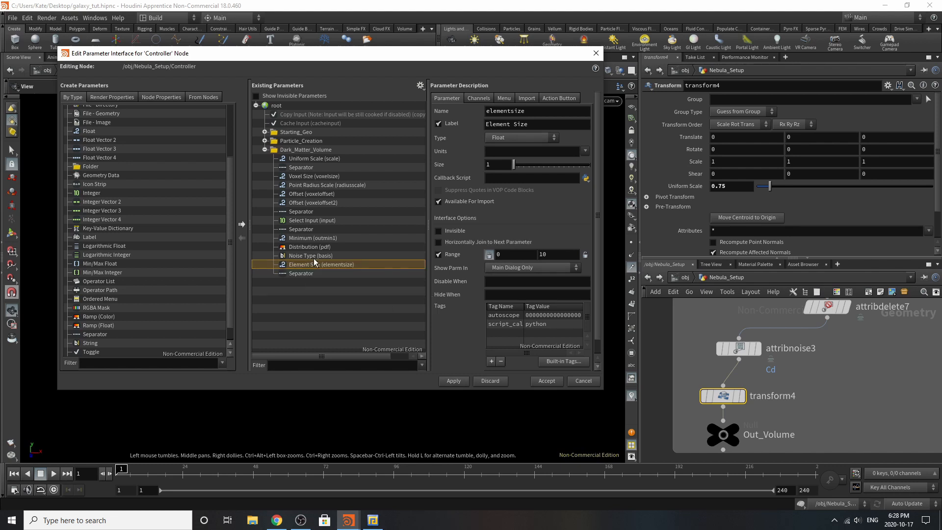
left_click_drag(676, 193, 331, 137)
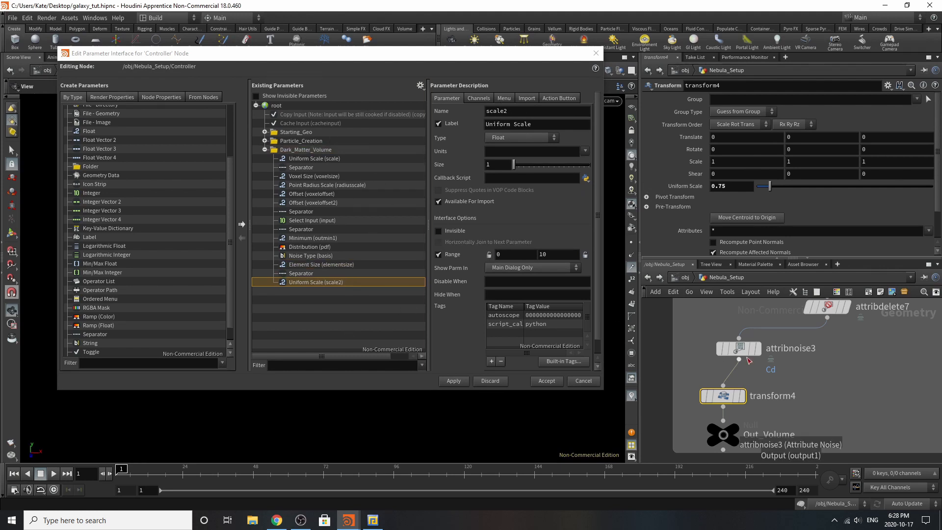
Step: Set the label and name of transform4's Uniform Scale parameter at the end of the Dark_Matter_Volume folder to Final_transform
scroll(690, 369, "down", 3)
left_click(346, 283)
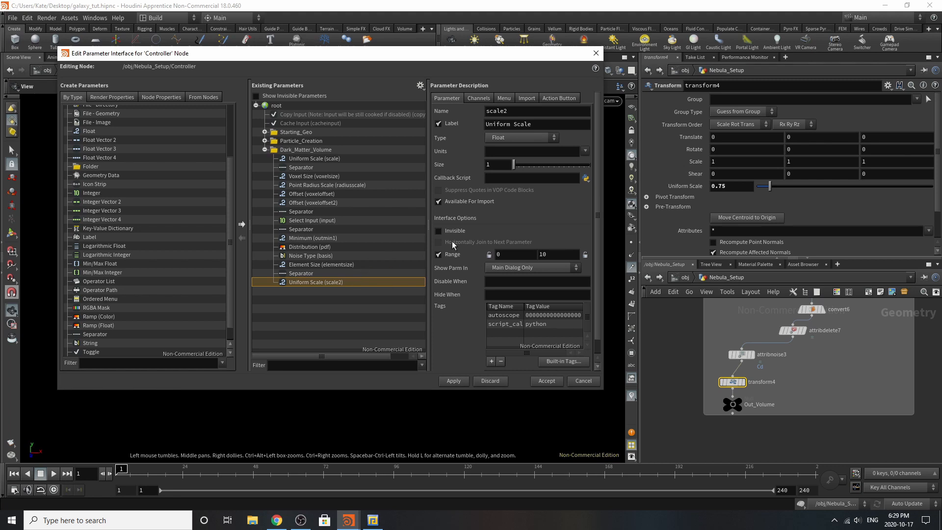
left_click(560, 125)
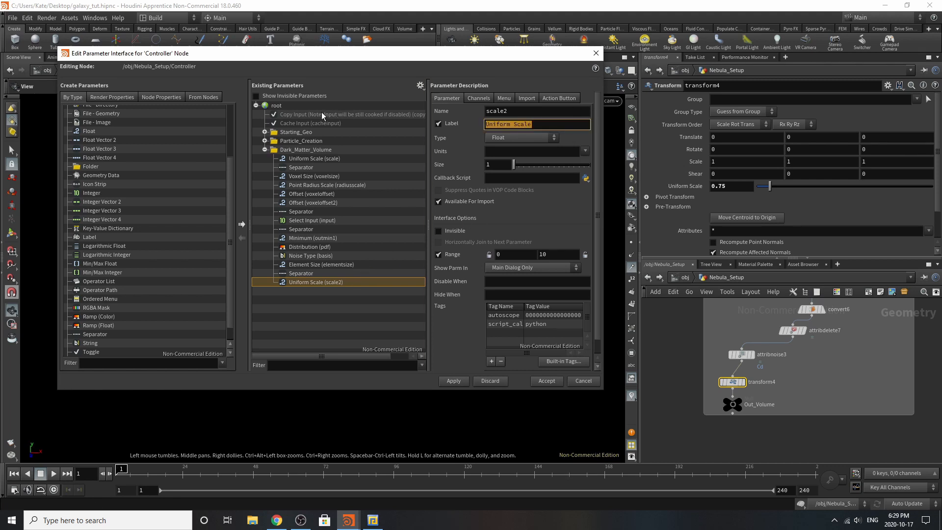
type("Final_transform")
key("Return")
key("ctrl+c")
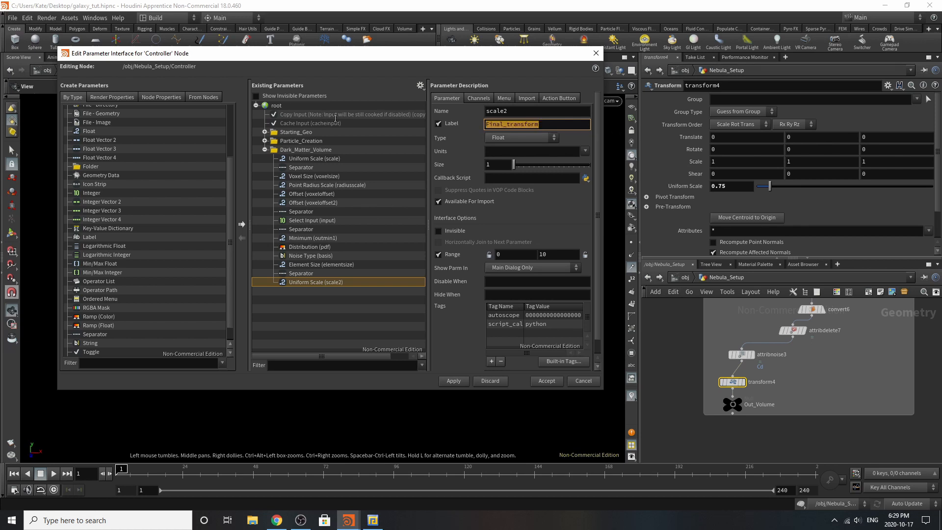
left_click(517, 112)
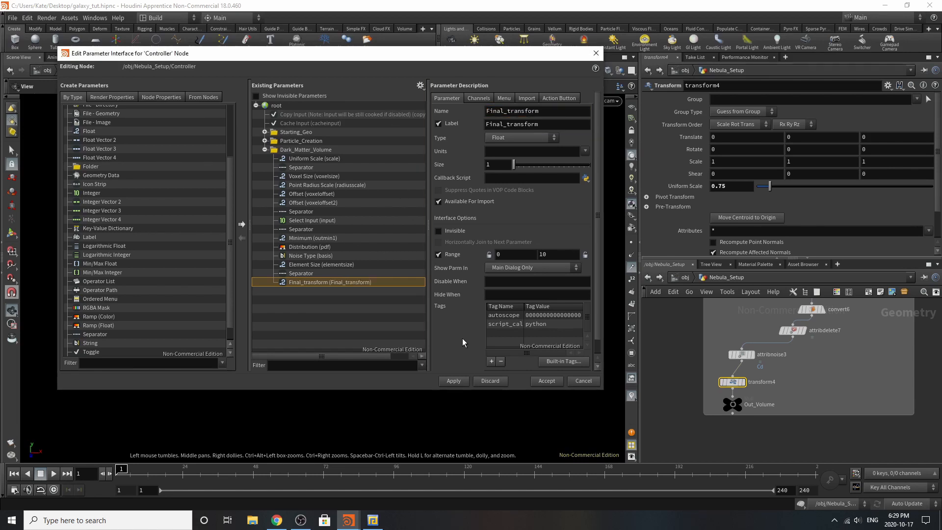
key("ctrl+v")
key("Return")
Step: Relabel the Element Size parameter as Element Size_noise and give it the matching internal name
left_click(338, 264)
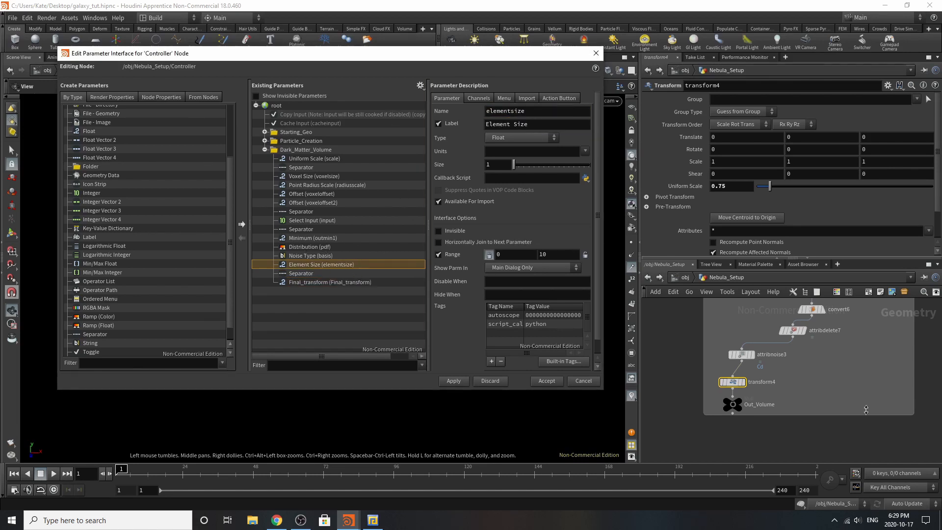
scroll(727, 346, "up", 3)
left_click(727, 346)
left_click(554, 121)
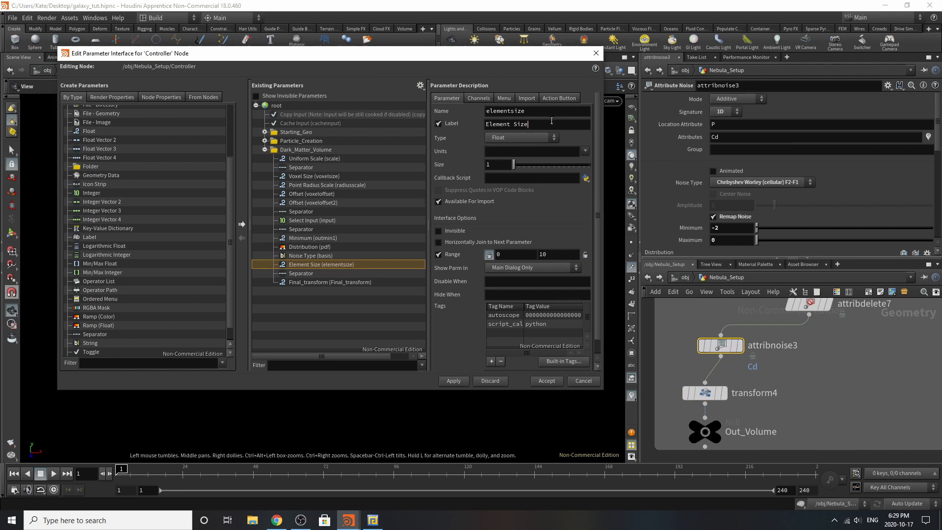
type("_noise")
left_click_drag(564, 127, 450, 125)
key("ctrl+c")
left_click_drag(533, 112, 429, 110)
key("ctrl+v")
key("Return")
Step: Set the internal name of the Noise Type parameter to Noise_Type
left_click(319, 256)
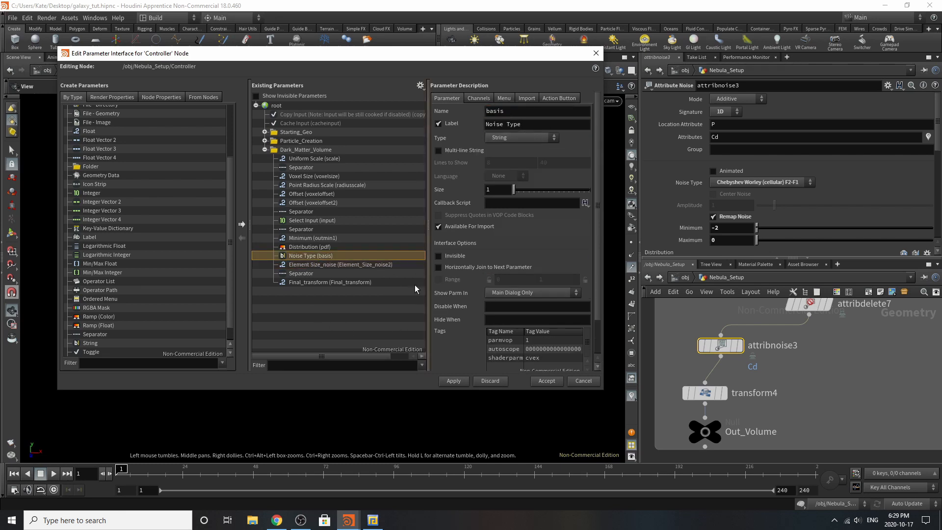
left_click_drag(529, 125, 423, 106)
key("ctrl+c")
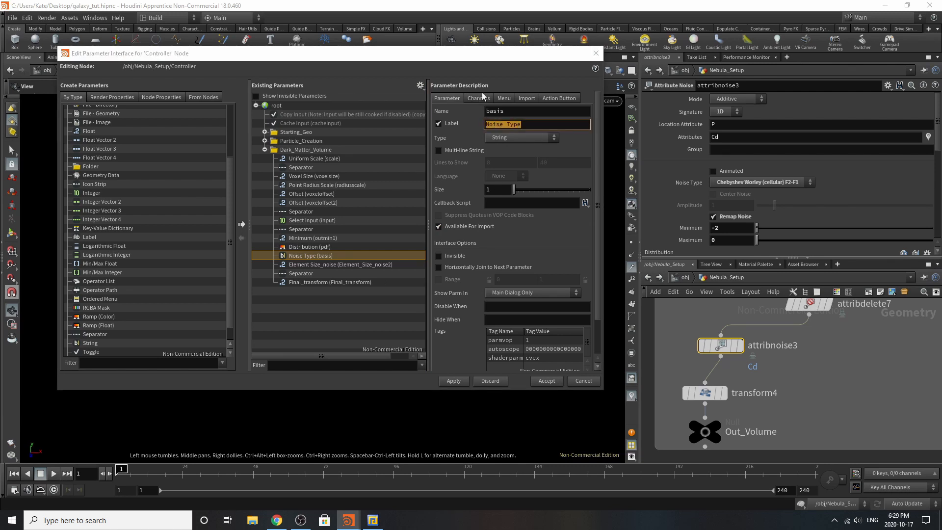
double_click(489, 111)
key("ctrl+v")
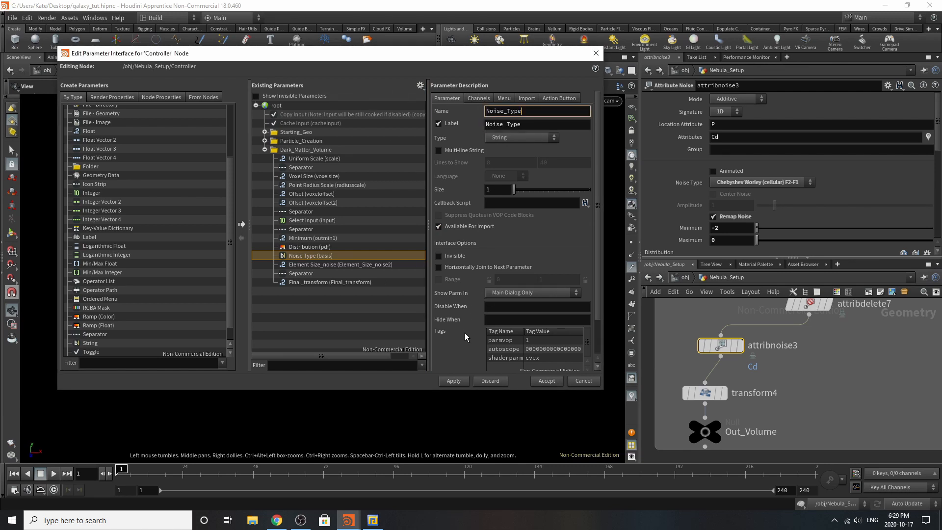
key("Return")
Step: Set both the label and the internal name of the Distribution ramp to Distribution_noise
left_click(341, 249)
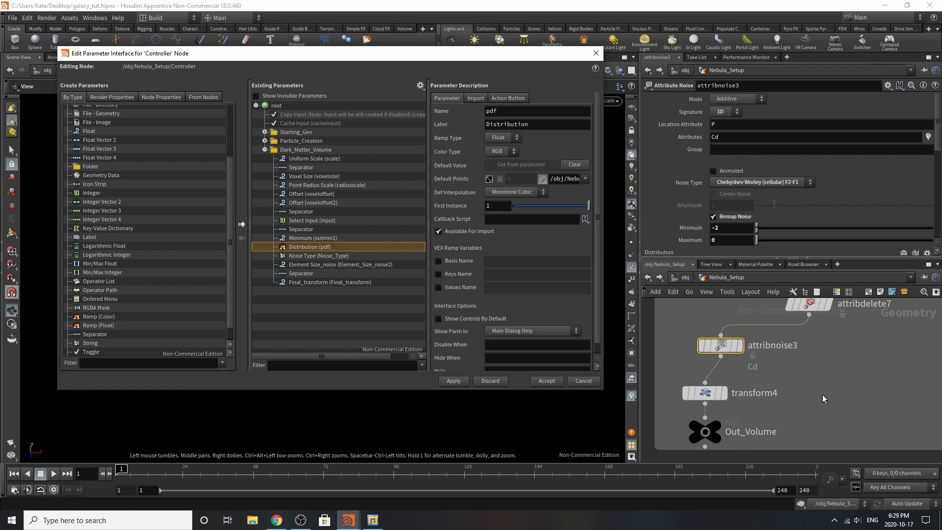
scroll(806, 204, "down", 3)
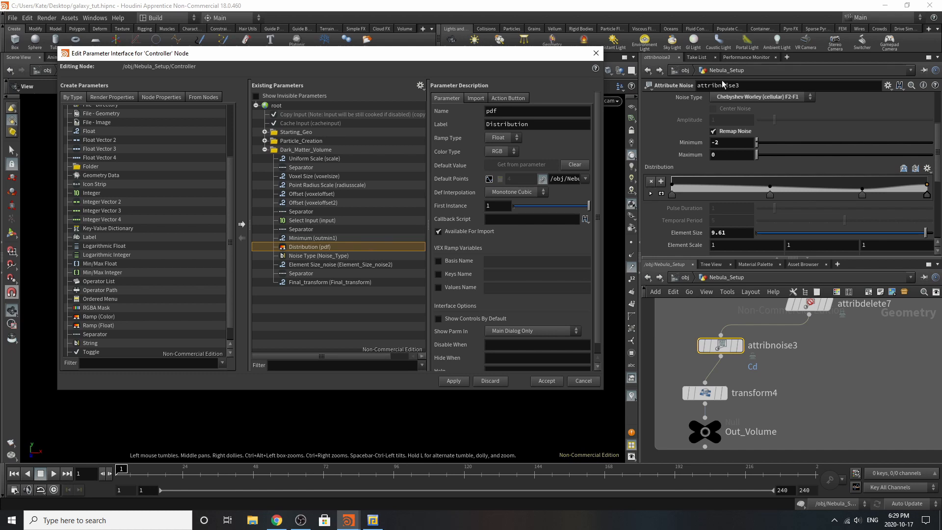
scroll(661, 143, "down", 3)
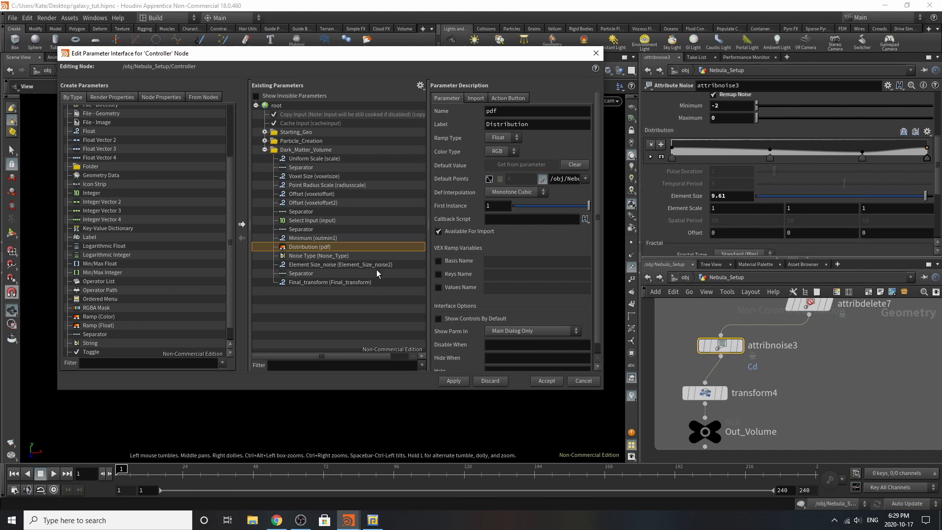
left_click(553, 126)
type("_noise")
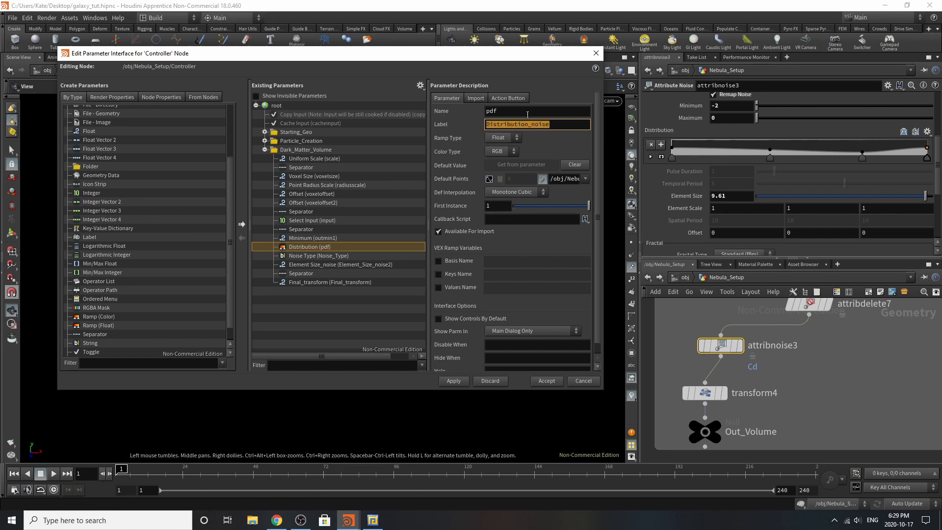
key("shift+Tab")
type("Distribution_noise")
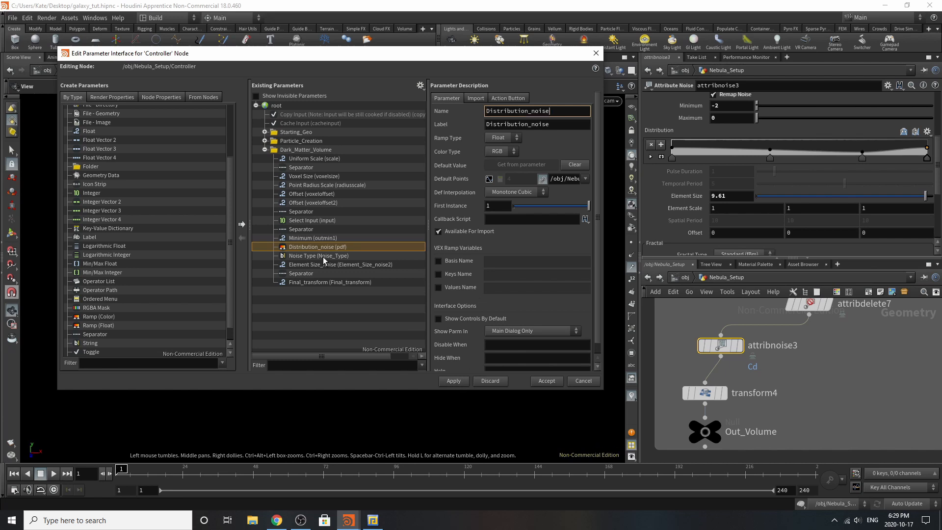
Step: Set both the label and the internal name of the Minimum parameter to Minimum_black_scale
left_click(318, 236)
left_click(554, 123)
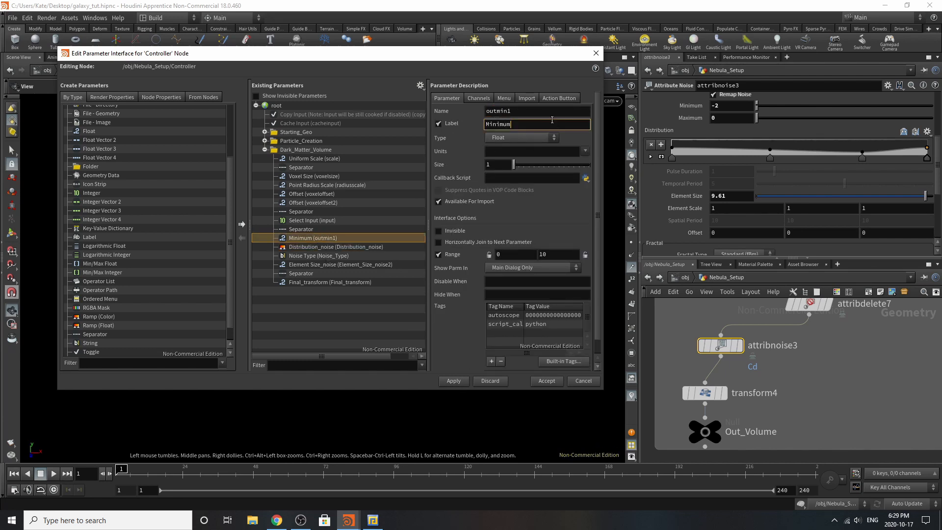
type("_bl")
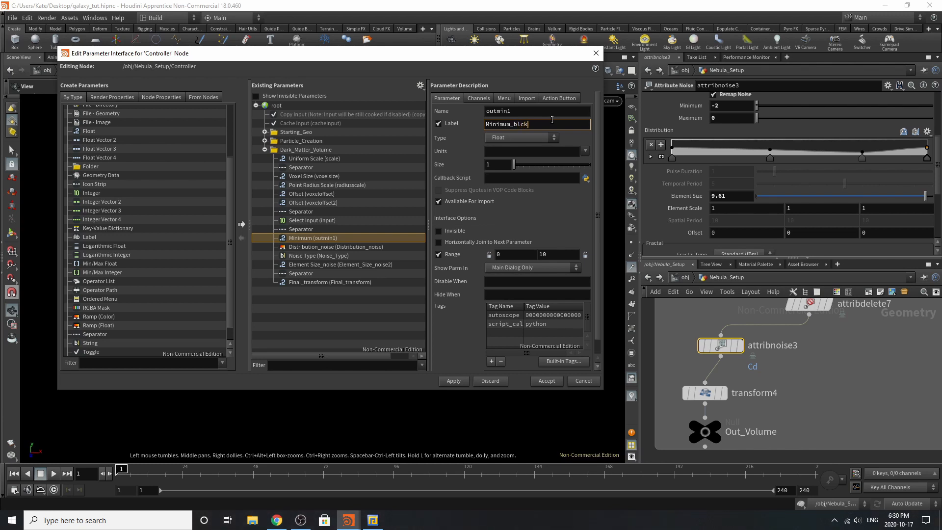
type("ack_scale")
left_click_drag(561, 125, 291, 87)
key("ctrl+c")
left_click_drag(514, 113, 395, 101)
key("ctrl+v")
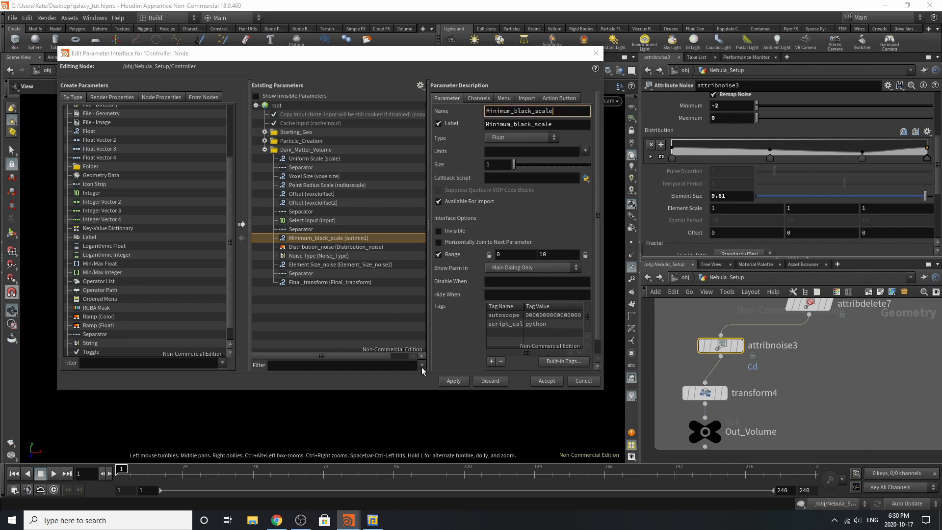
key("Return")
Step: Check the Select Input parameter against the switch1 node and set its label and internal name to Switch
left_click(348, 222)
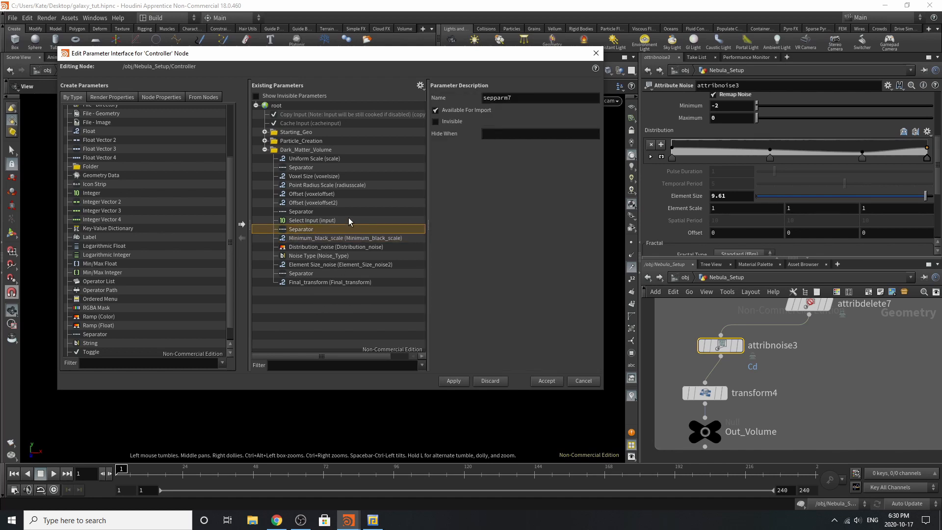
scroll(741, 368, "down", 3)
scroll(740, 368, "down", 3)
scroll(780, 320, "up", 6)
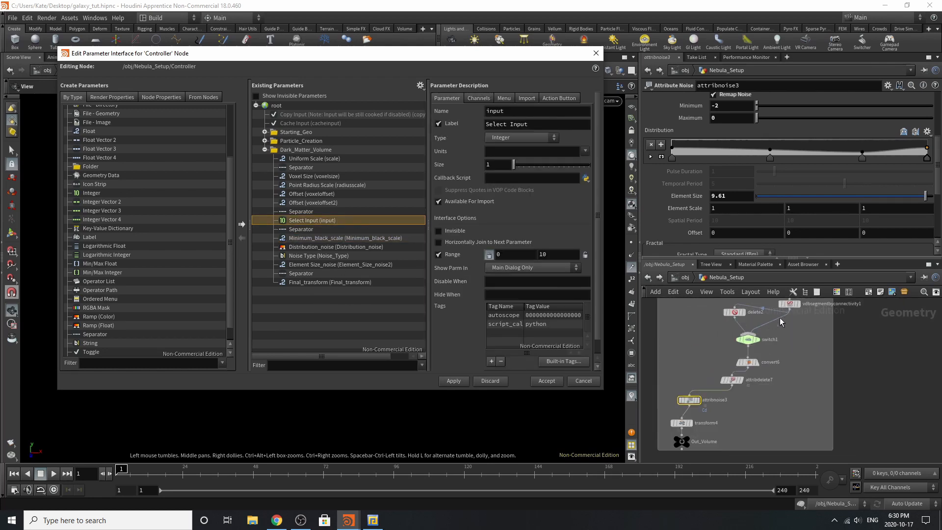
left_click(733, 349)
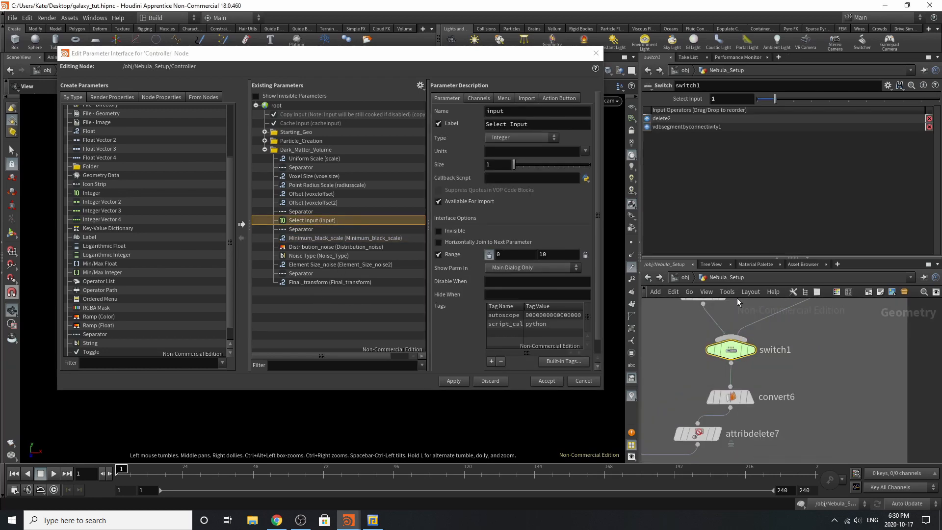
left_click(554, 122)
type("Switch")
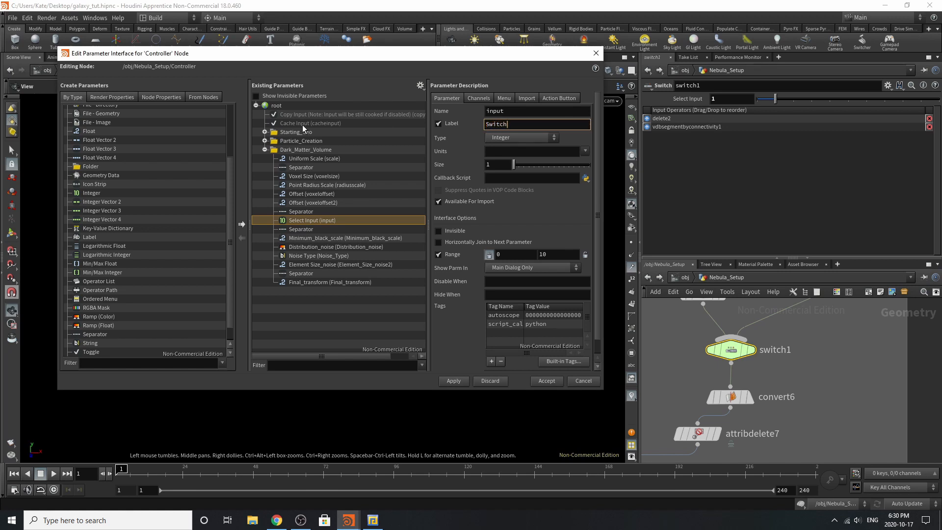
left_click_drag(517, 125, 456, 126)
left_click(517, 113)
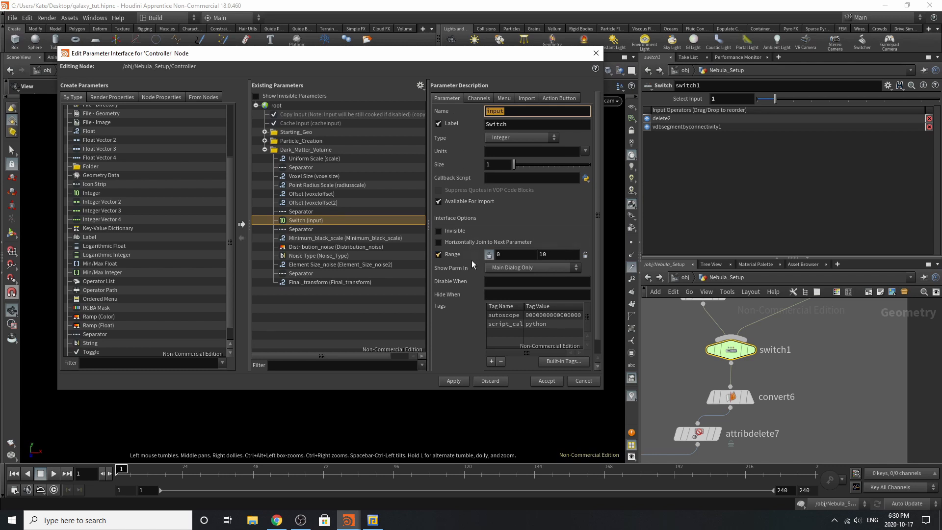
type("Switch")
key("Return")
Step: Set the label and internal name of the second Offset parameter (voxeloffset2) to Dilate_Offset
left_click(331, 202)
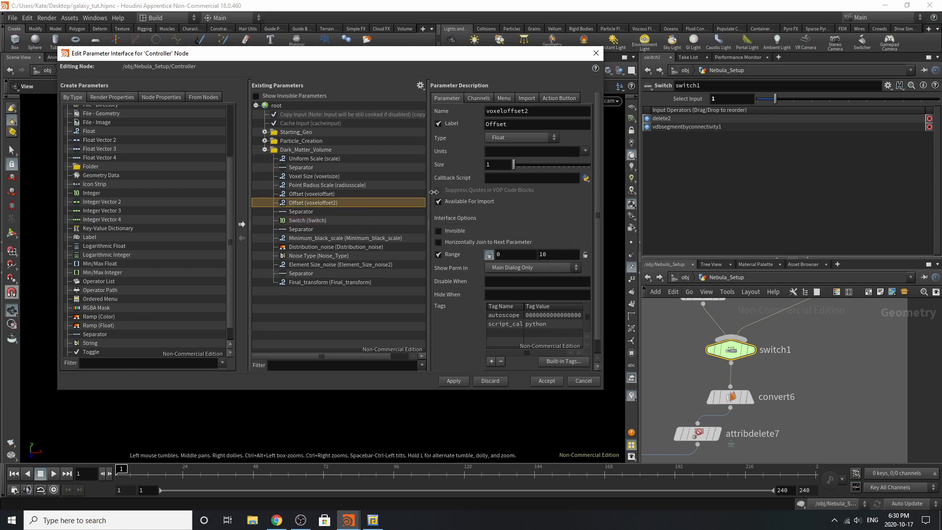
key("Tab")
left_click(485, 124)
type("Dilate_")
key("Return")
key("ctrl+c")
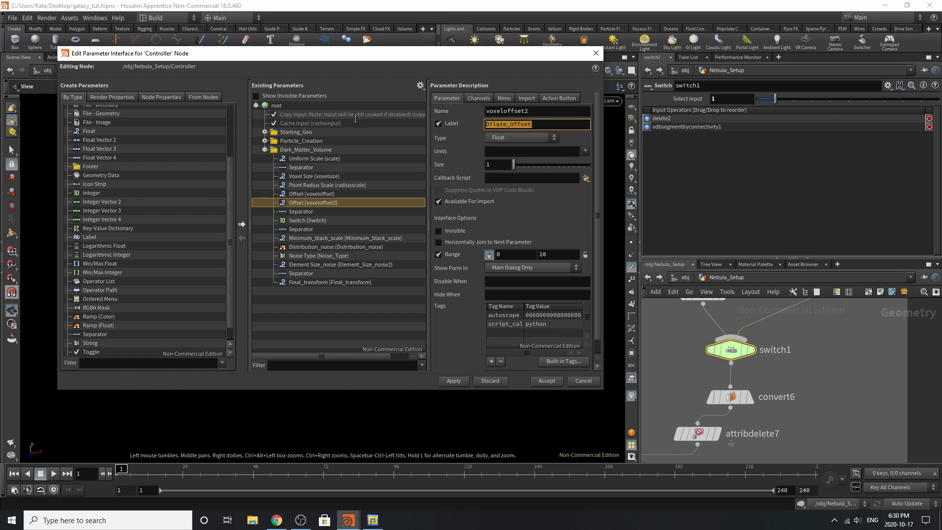
double_click(490, 111)
key("ctrl+v")
key("Return")
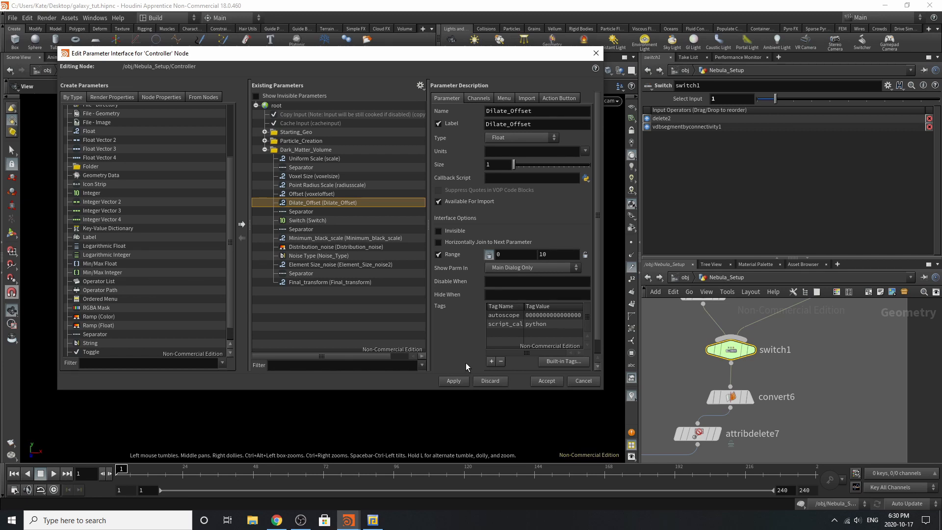
Step: Set the label and internal name of the first Offset parameter (voxeloffset) to Erode_Offset
left_click(321, 194)
left_click(486, 124)
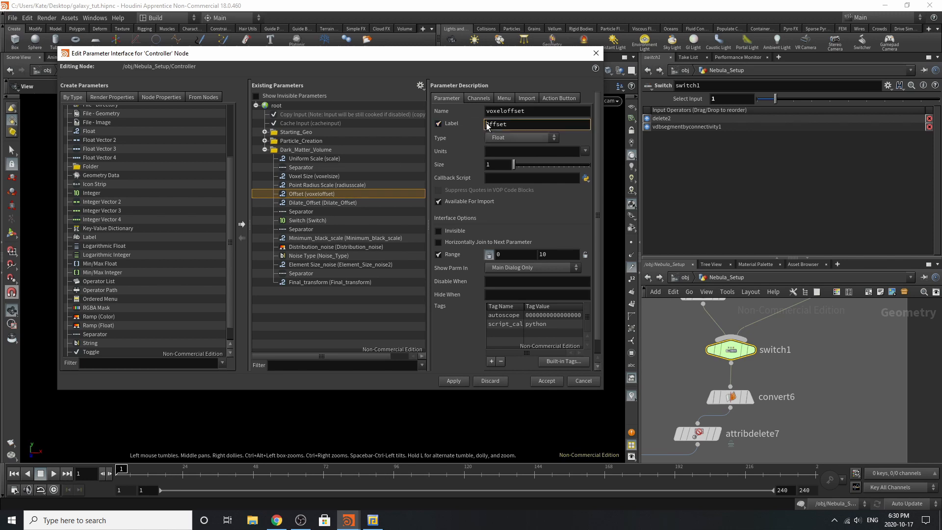
type("Erode_")
left_click_drag(514, 131, 465, 121)
key("ctrl+c")
left_click_drag(527, 112, 479, 116)
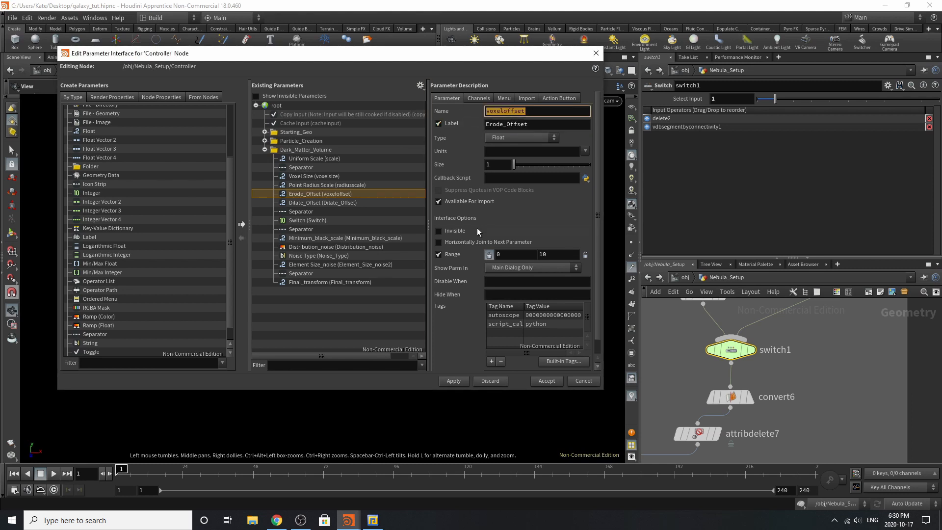
key("ctrl+v")
key("Return")
Step: Check the Point Radius Scale parameter against the vdbfromparticles2 node and set its internal name to Point_Radius_Scale
left_click(375, 185)
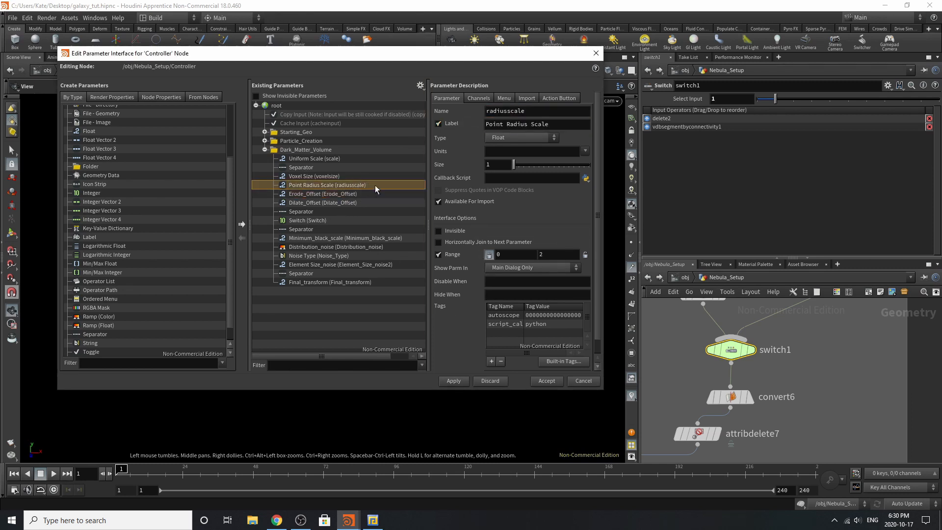
scroll(718, 386, "up", 5)
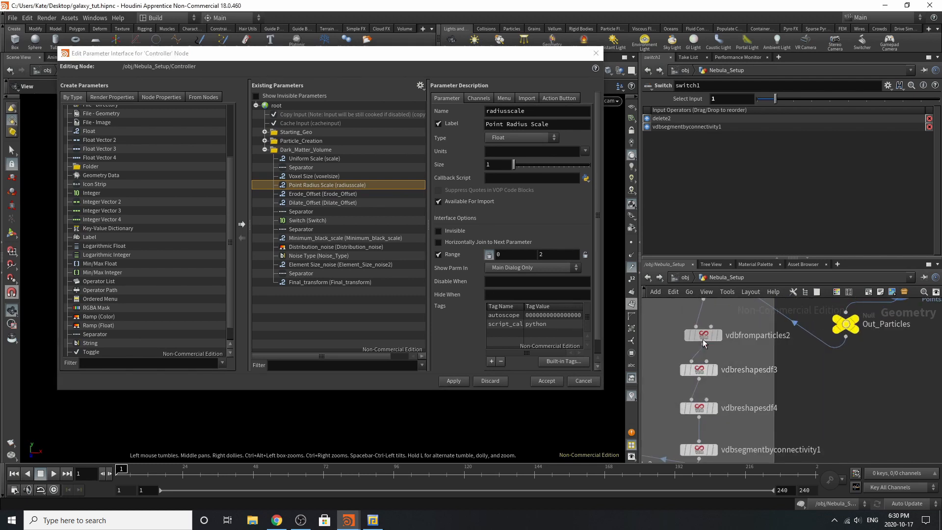
left_click(702, 339)
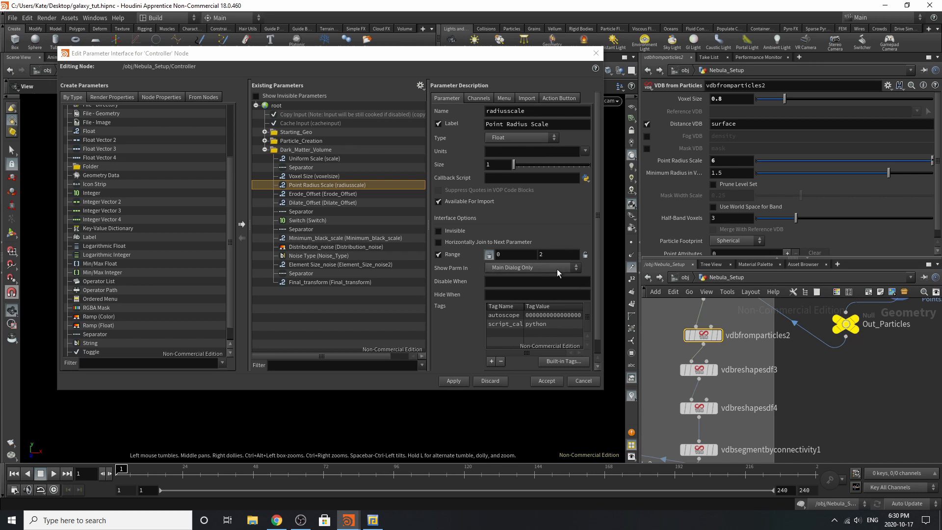
left_click(336, 159)
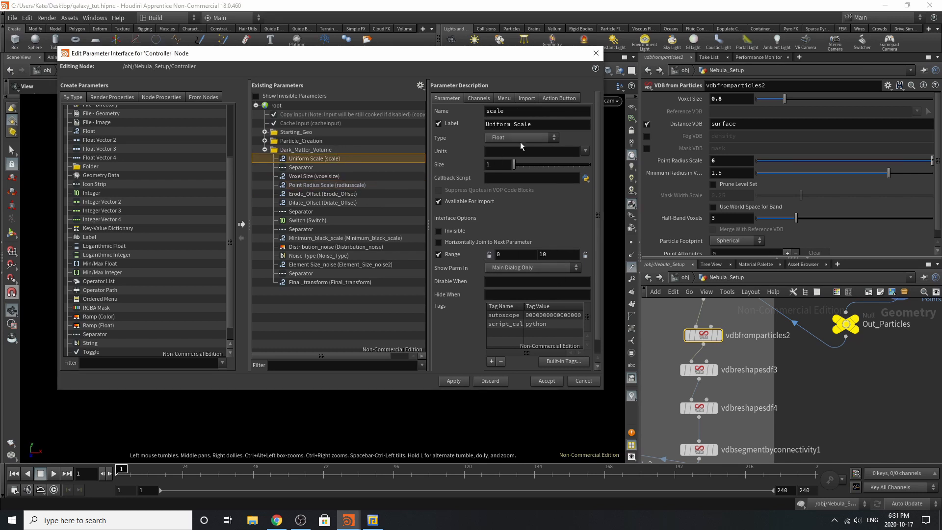
left_click(336, 186)
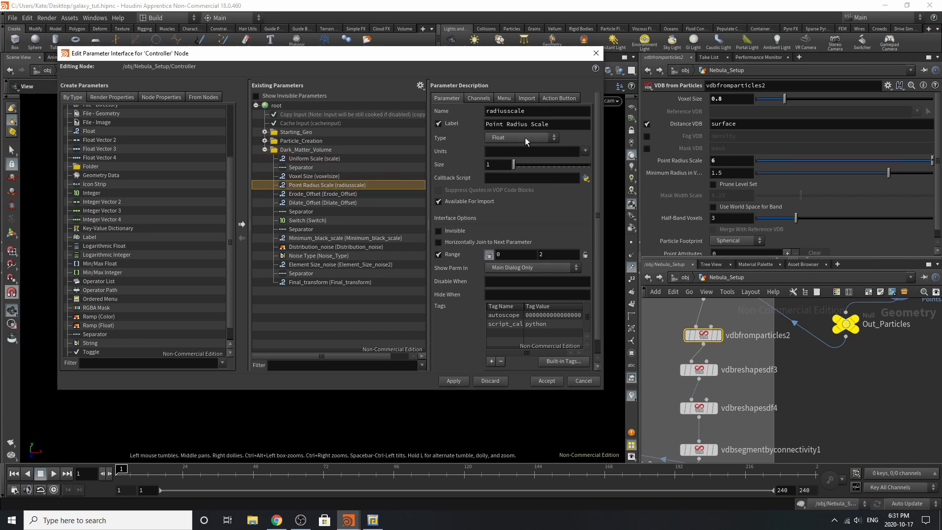
left_click_drag(560, 125, 322, 102)
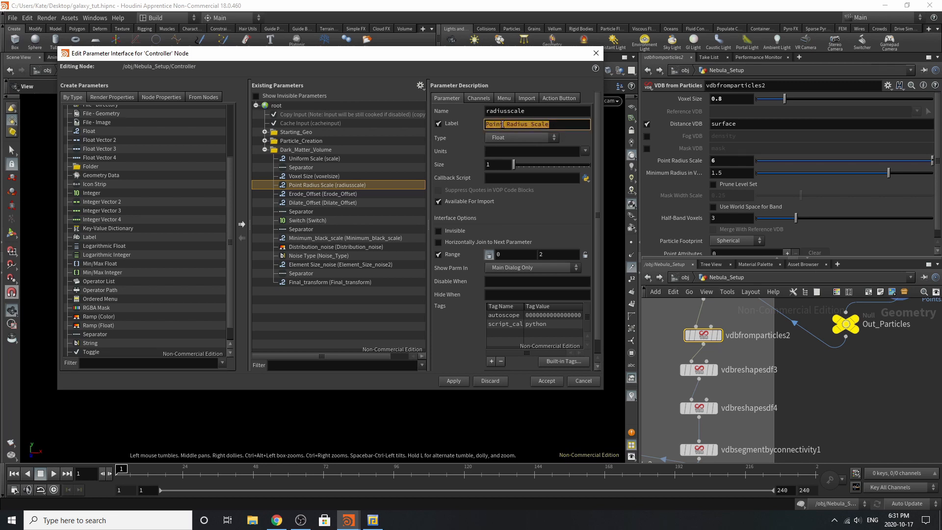
left_click_drag(544, 112, 427, 109)
type("Point_Radius_Scale")
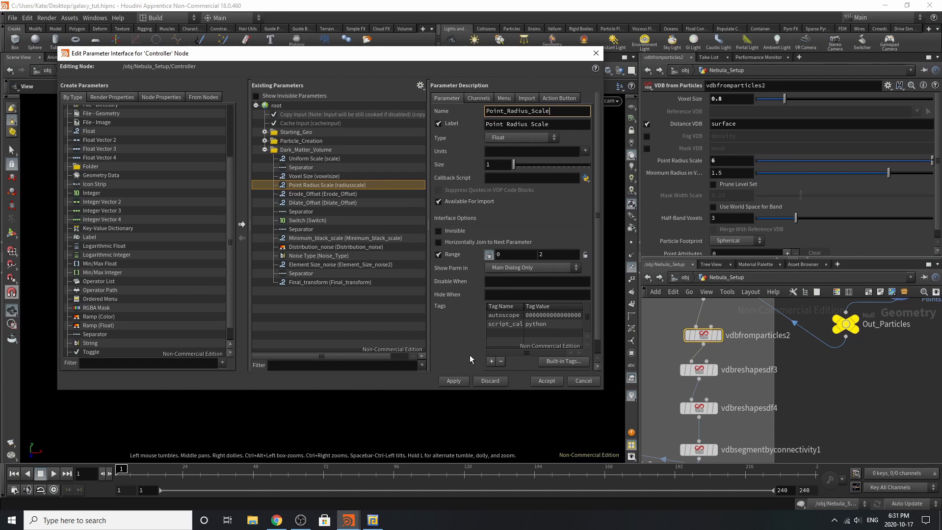
key("Return")
Step: Set the label and internal name of the Uniform Scale parameter to Scale_Up, and accept the Controller's interface changes
left_click(335, 178)
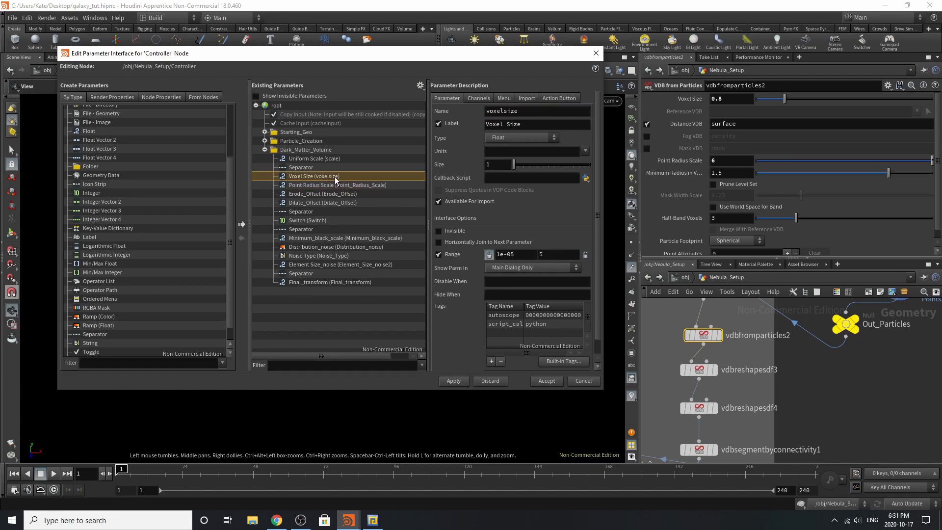
left_click(540, 128)
left_click(324, 158)
triple_click(543, 126)
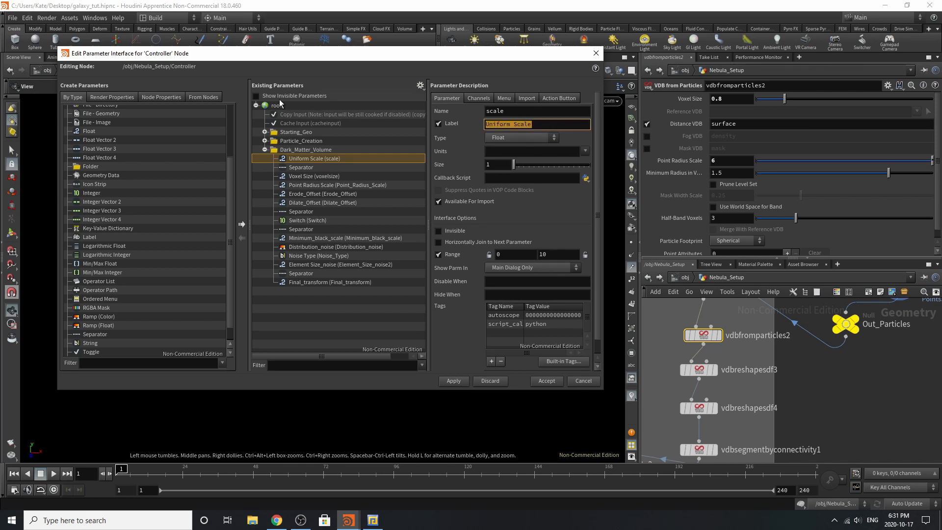
type("Scale_Up")
left_click_drag(531, 122, 458, 122)
key("ctrl+c")
key("Return")
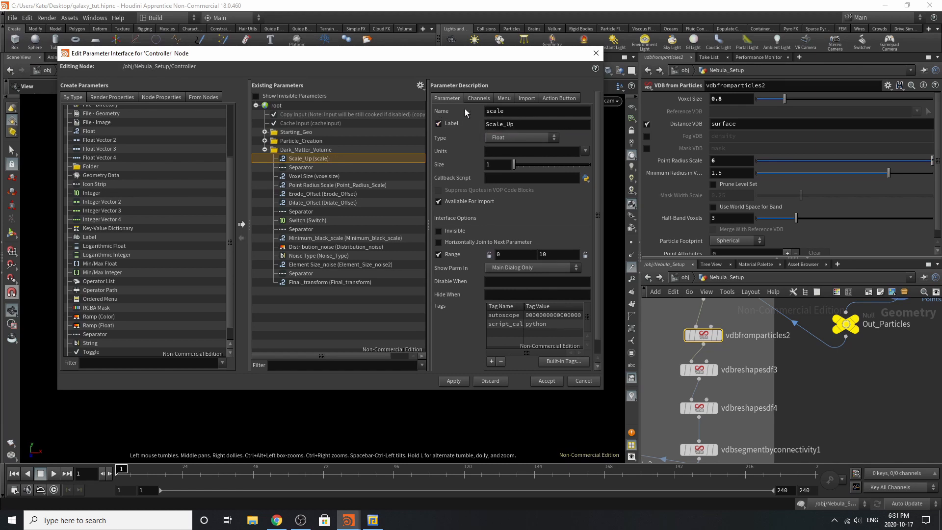
double_click(494, 109)
key("ctrl+v")
key("Return")
left_click(459, 381)
left_click(546, 381)
Step: Review the renamed Dark_Matter_Volume parameters on the Controller null
scroll(701, 388, "down", 6)
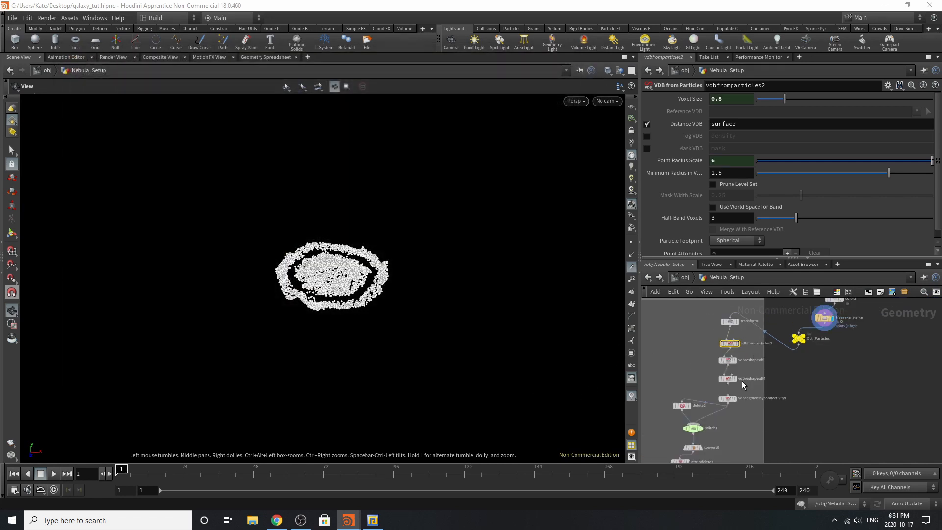
mouse_move(670, 315)
left_click_drag(670, 316, 782, 379)
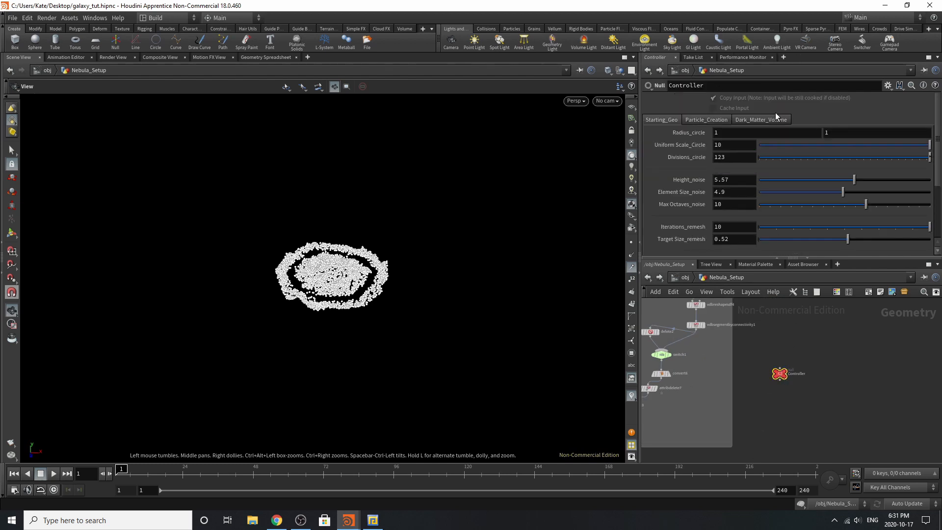
scroll(774, 118, "down", 3)
scroll(779, 203, "down", 2)
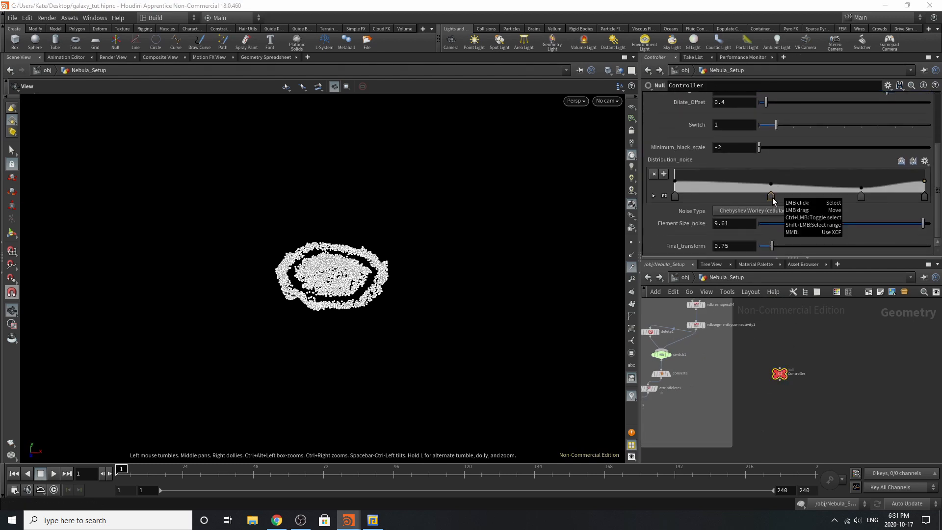
scroll(773, 208, "up", 5)
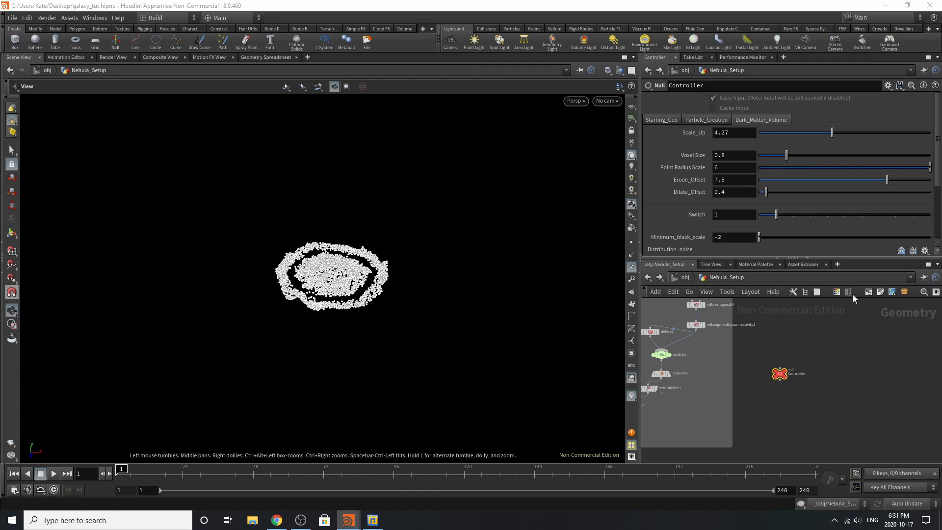
scroll(835, 418, "down", 4)
scroll(805, 410, "up", 4)
left_click_drag(802, 381, 784, 385)
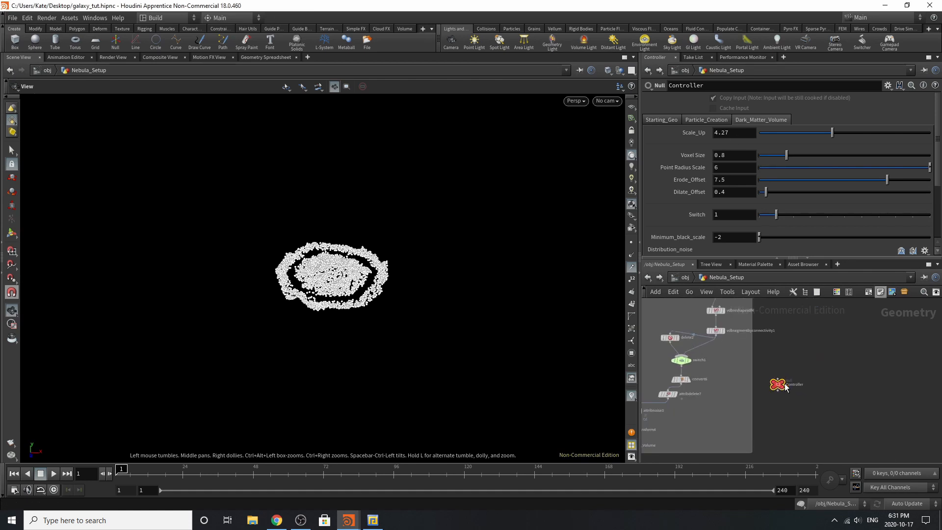
scroll(771, 376, "down", 4)
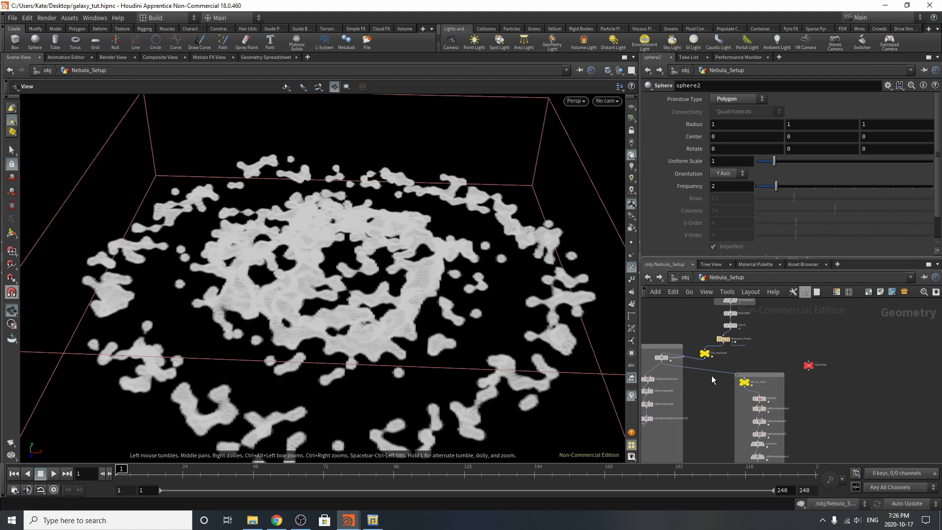
Step: Align the Out_to_Stars null directly above the delete6 node and display its output in the viewport
scroll(712, 380, "up", 3)
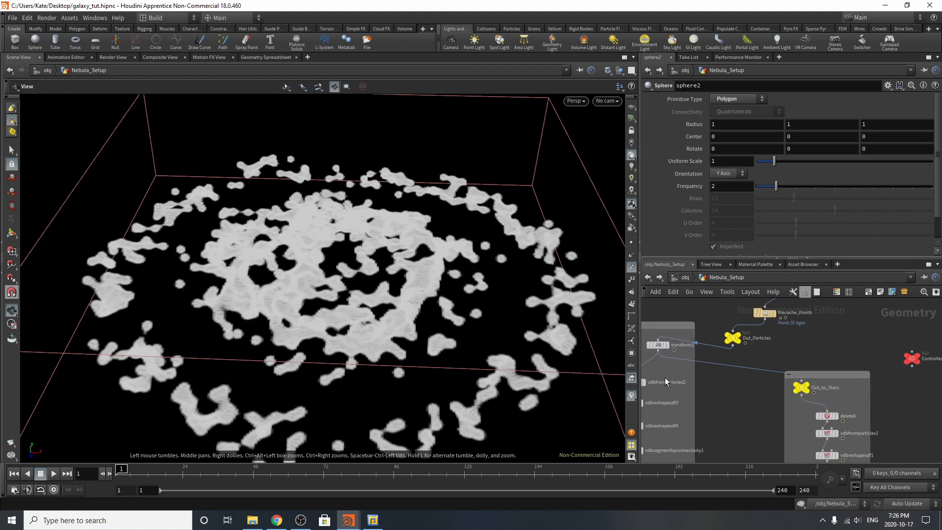
left_click_drag(801, 392, 827, 393)
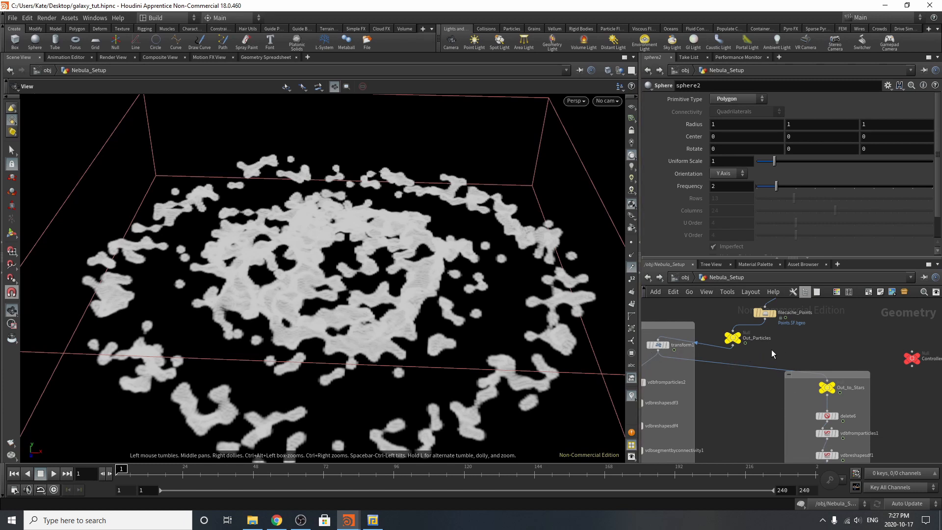
scroll(733, 346, "up", 1)
scroll(852, 415, "down", 2)
scroll(816, 386, "up", 3)
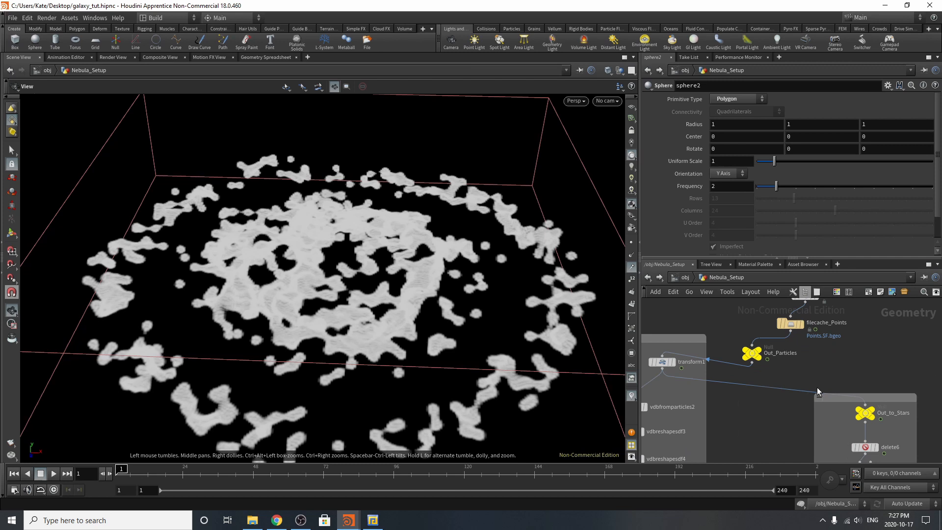
left_click(895, 413)
left_click(875, 418)
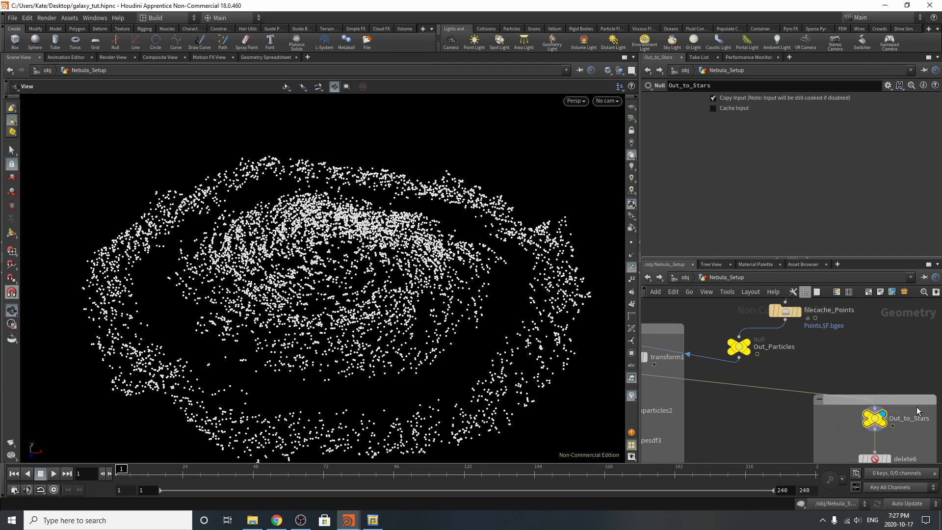
Step: Trace the link from transform1 to the stars branch, and display the delete6 node to check its point deletion settings
scroll(760, 386, "down", 3)
scroll(704, 364, "up", 1)
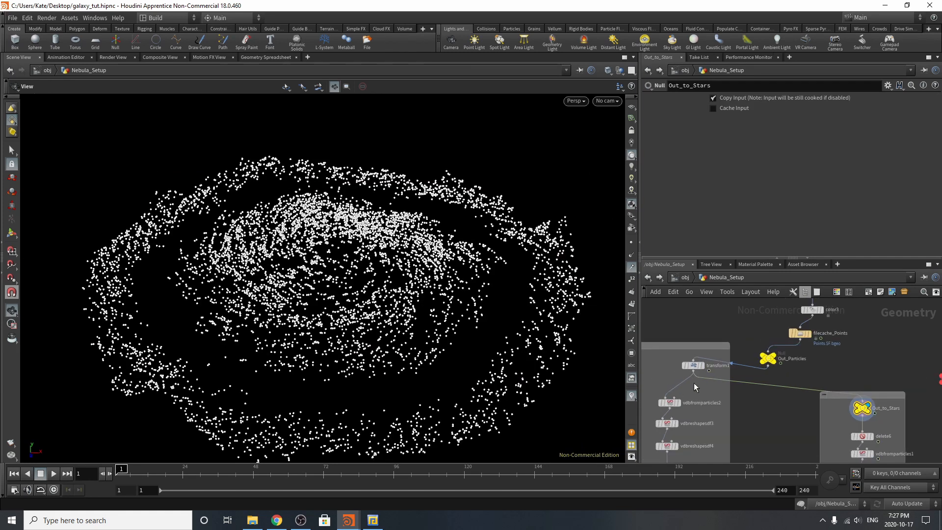
scroll(742, 357, "down", 3)
scroll(845, 415, "up", 3)
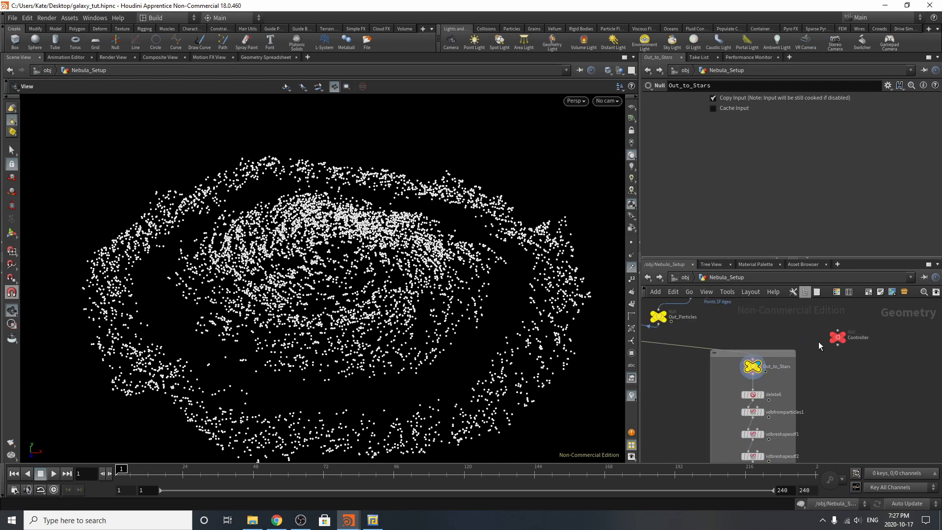
scroll(780, 368, "up", 3)
left_click(745, 423)
left_click(731, 424)
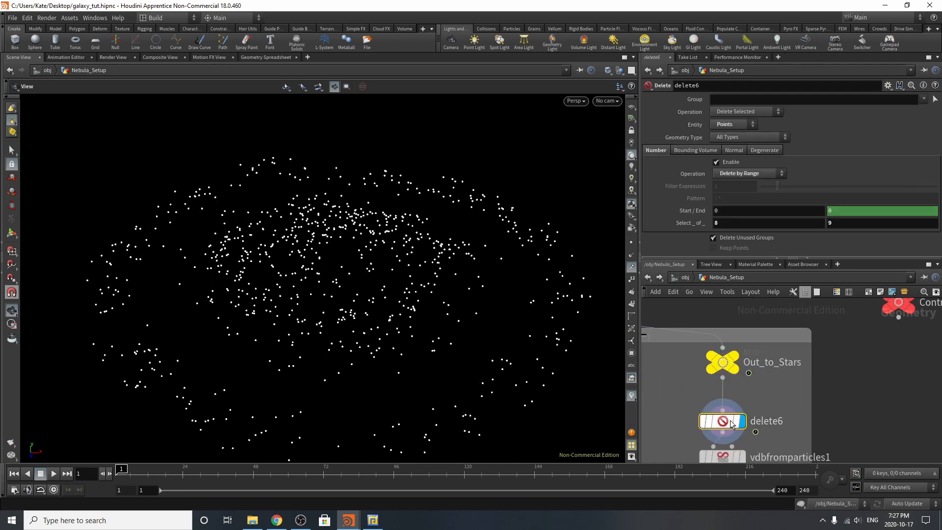
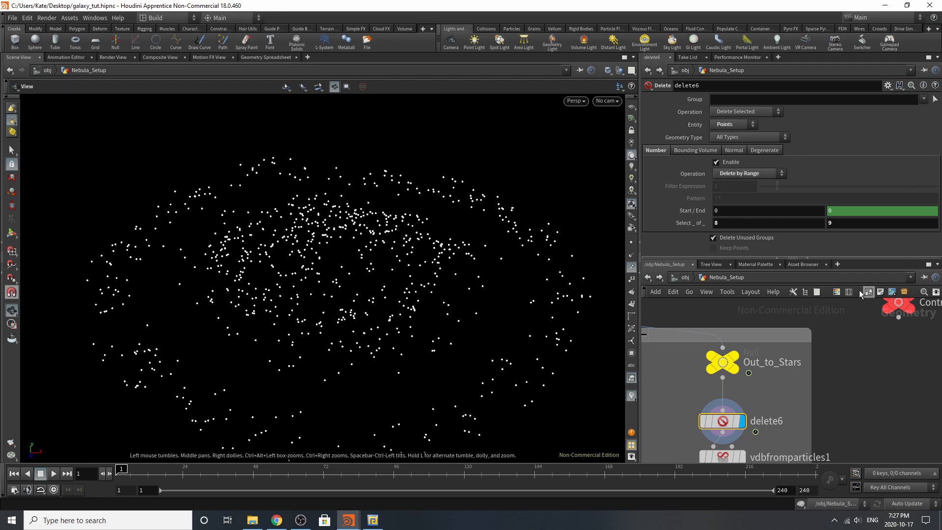
Step: Display vdbfromparticles1 and the vdbreshapesdf1 node after it, examining the eroded volume in the viewport
scroll(755, 315, "down", 3)
scroll(745, 419, "up", 2)
left_click(747, 392)
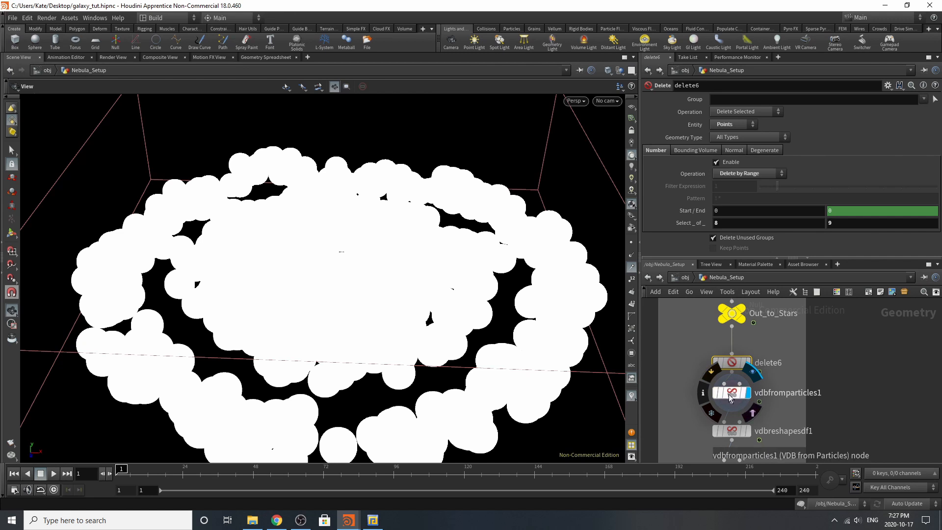
scroll(760, 349, "down", 3)
scroll(759, 417, "up", 2)
scroll(751, 382, "up", 3)
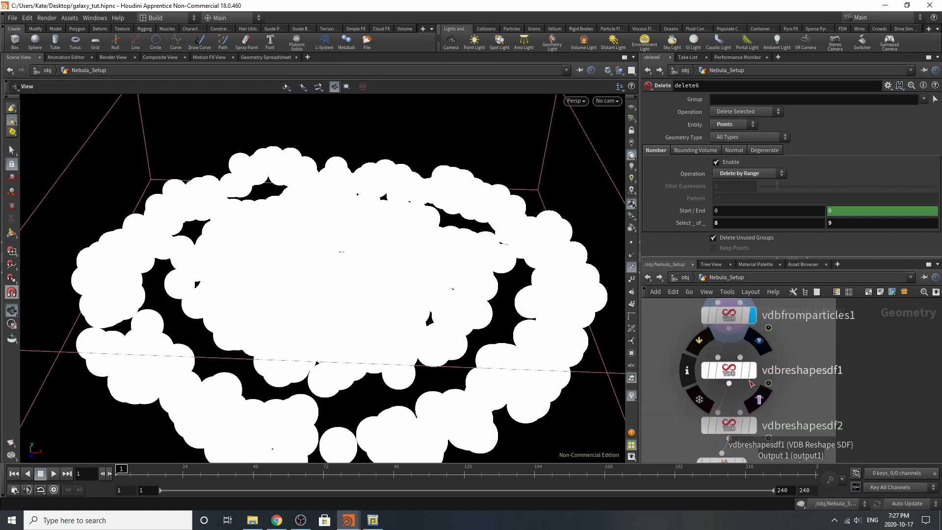
left_click(751, 372)
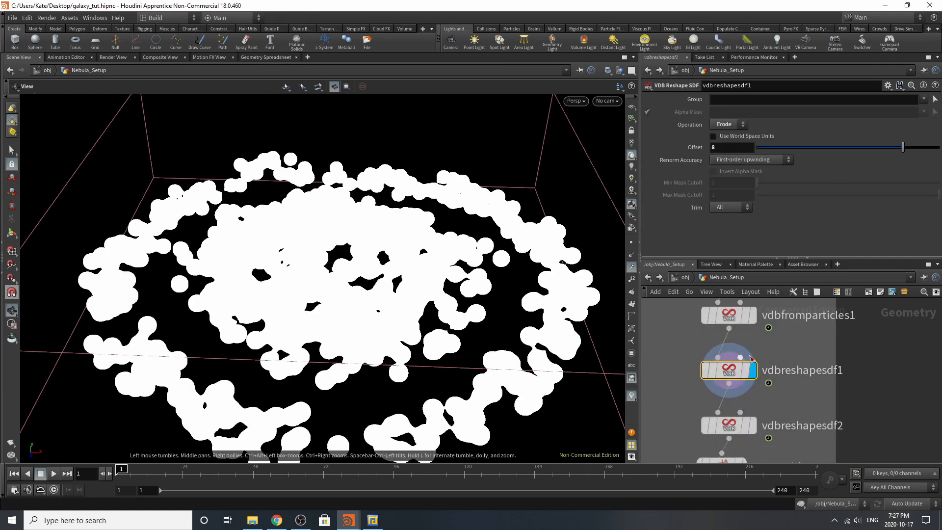
left_click_drag(372, 256, 425, 254)
middle_click_drag(384, 253, 356, 223)
Step: Display the vdbreshapesdf2 node and examine its erode settings and resulting shape
left_click(752, 426)
left_click(728, 431)
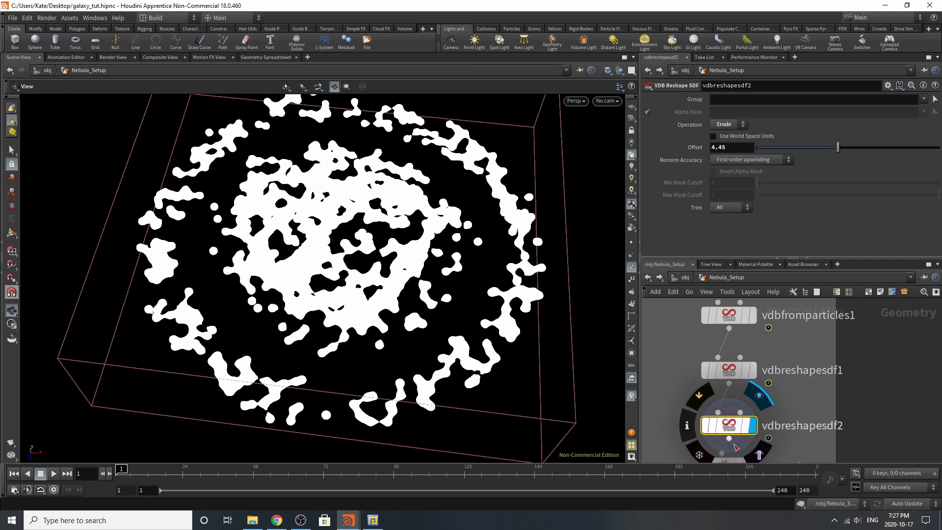
left_click_drag(294, 270, 326, 262)
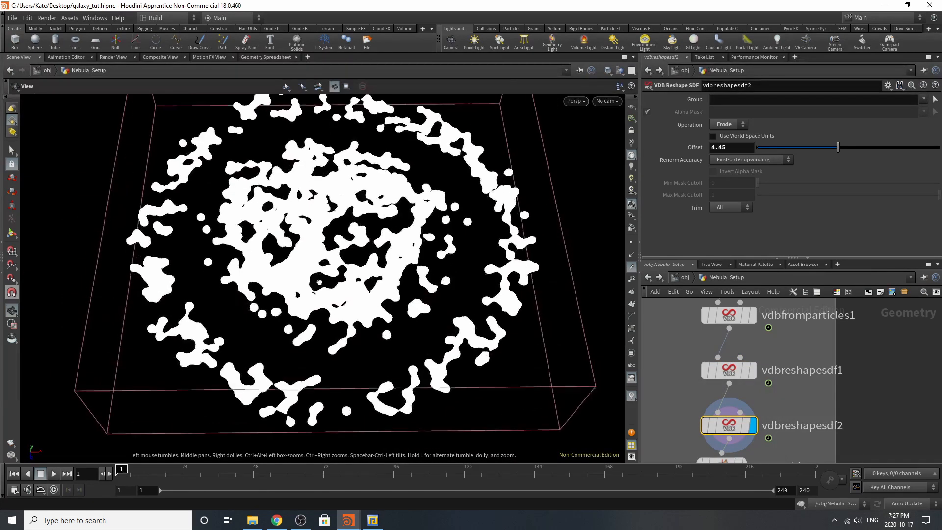
right_click_drag(338, 246, 376, 214)
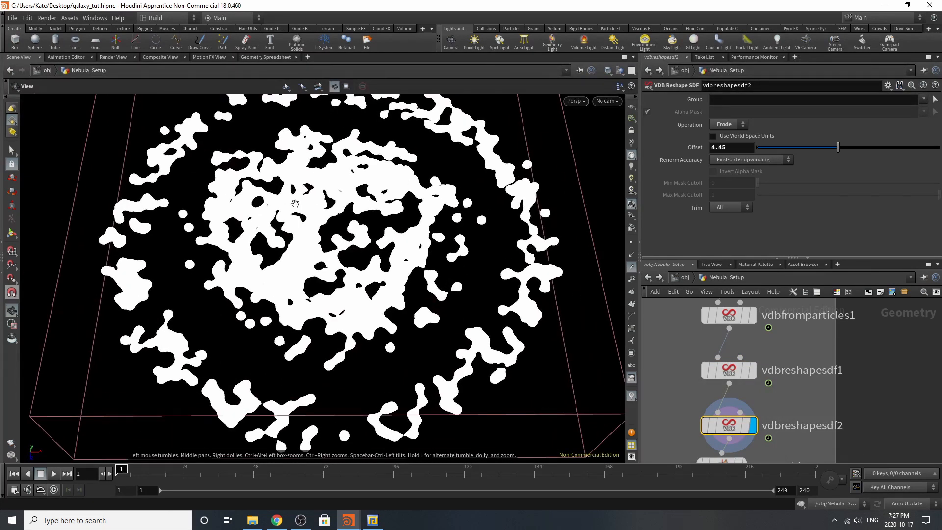
scroll(689, 359, "down", 2)
scroll(713, 401, "up", 2)
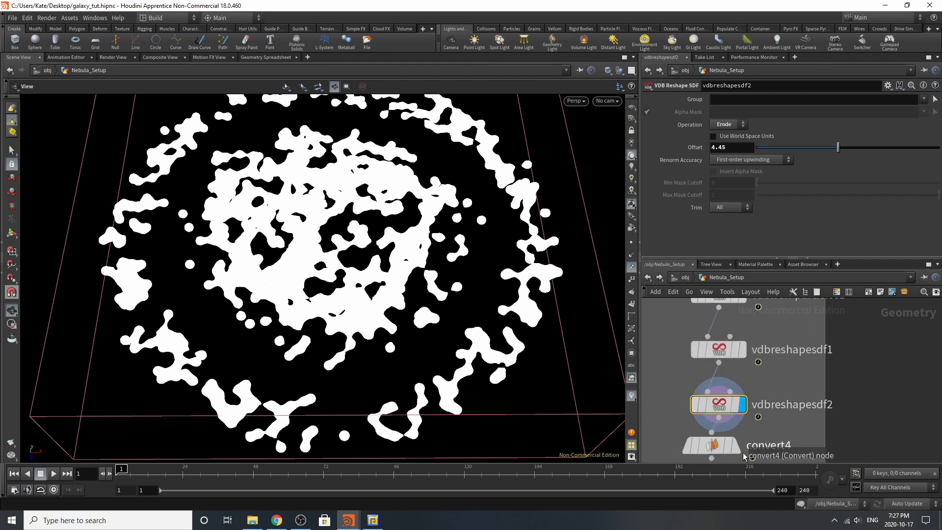
Step: Display convert4 and vdbfrompolygons1 in turn to examine the polygon conversion and the fog volume
left_click(737, 447)
left_click(713, 448)
scroll(712, 448, "down", 3)
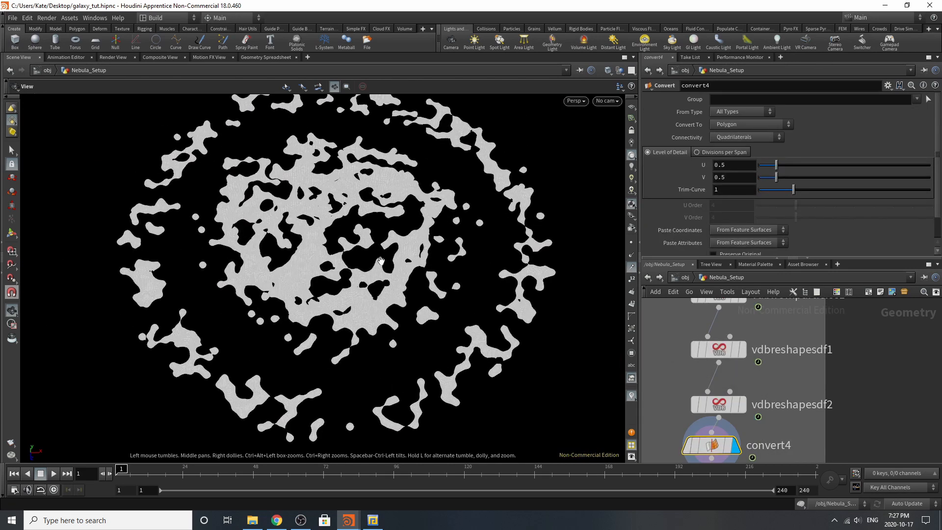
scroll(766, 383, "up", 3)
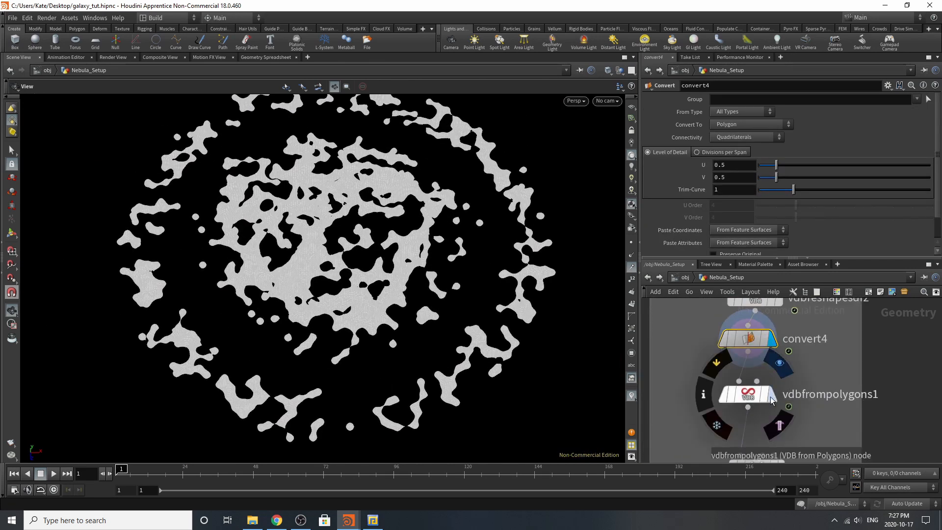
left_click(753, 404)
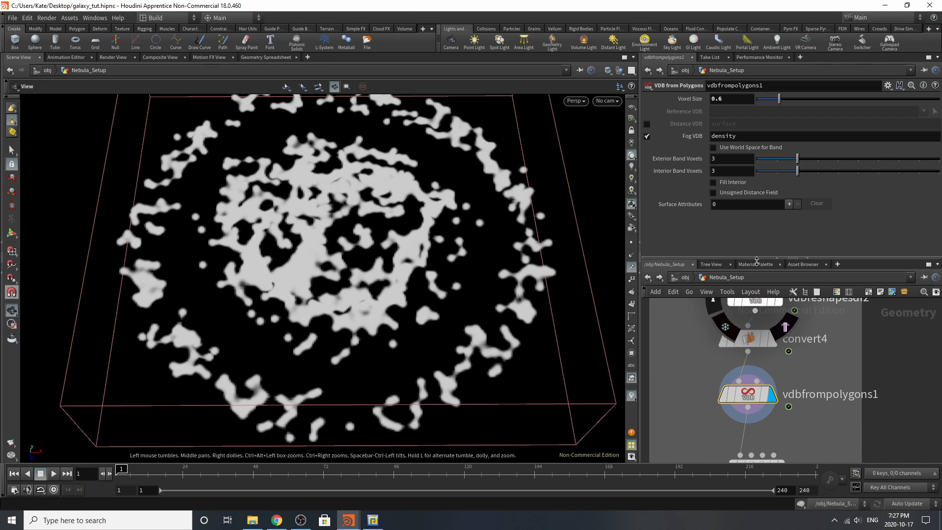
left_click_drag(394, 262, 388, 214)
scroll(716, 388, "down", 3)
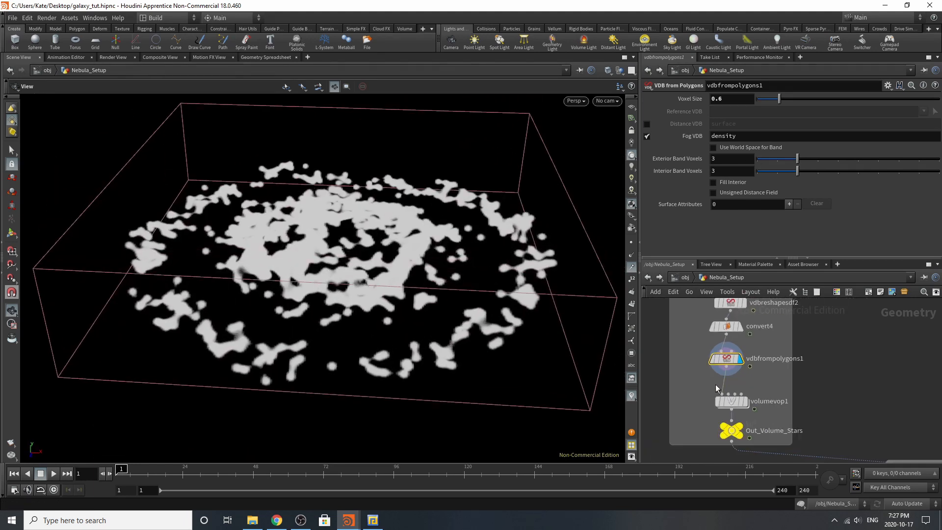
Step: Display the volumevop1 node and examine its volume density up close
mouse_move(730, 400)
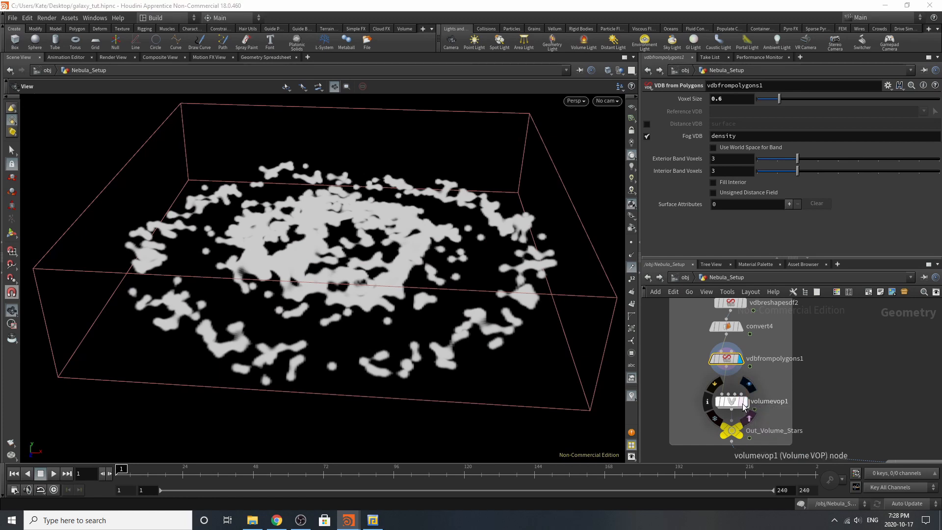
left_click(731, 401)
scroll(376, 261, "up", 5)
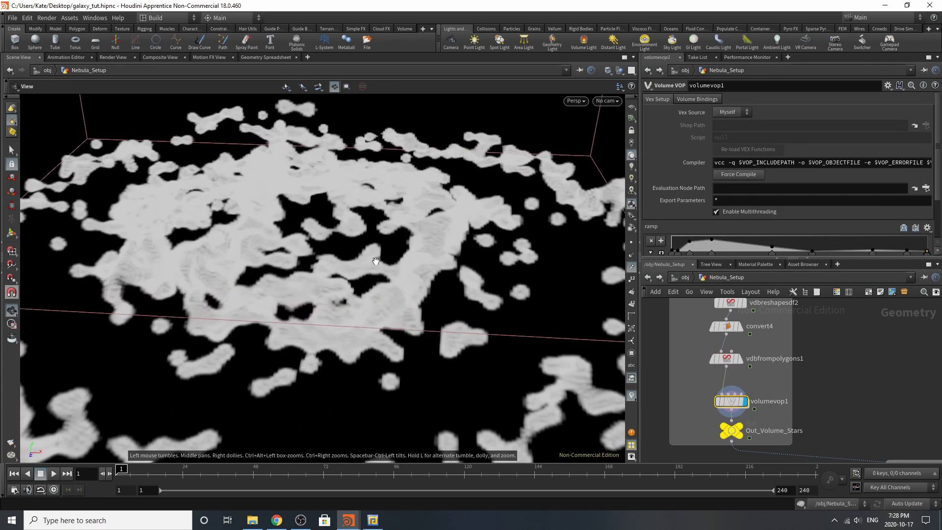
left_click_drag(375, 260, 374, 330)
right_click_drag(241, 215, 449, 178)
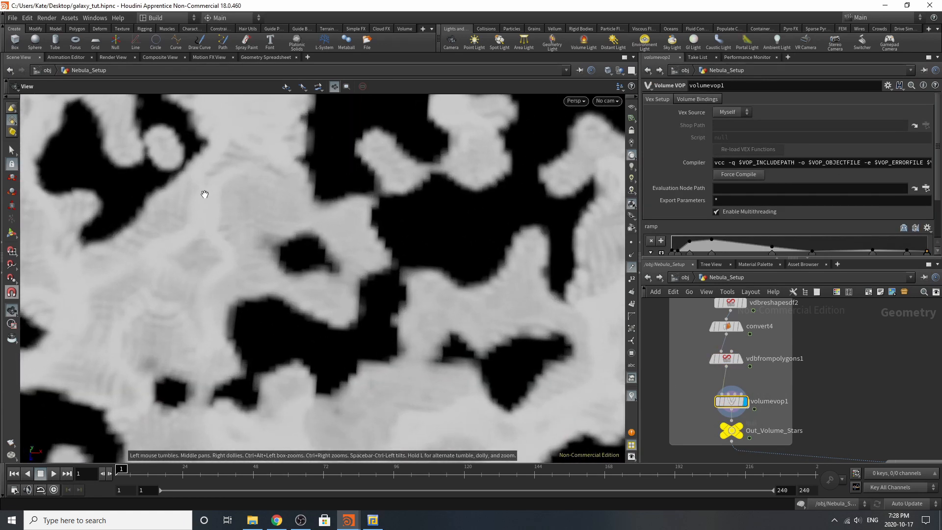
Step: Remove the two points just before the end point of the volumevop1 ramp
scroll(846, 207, "down", 2)
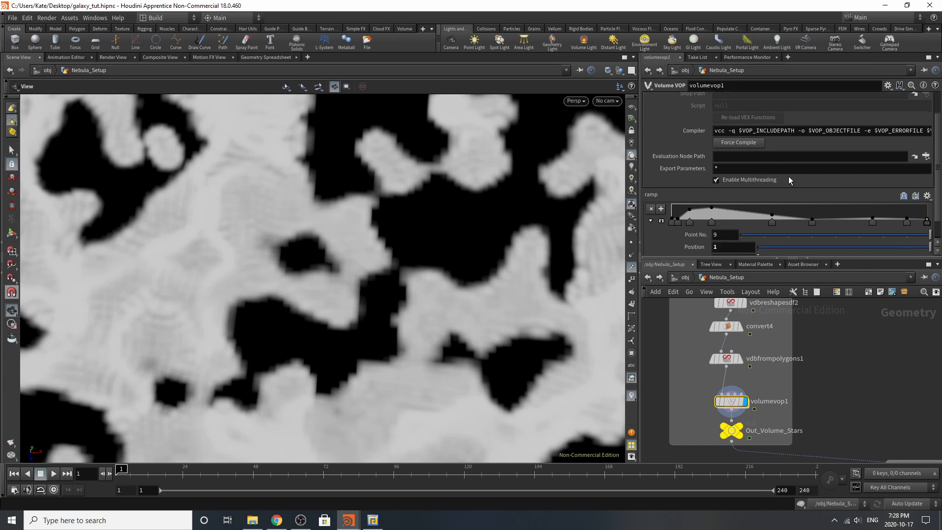
left_click(872, 225)
left_click(872, 223)
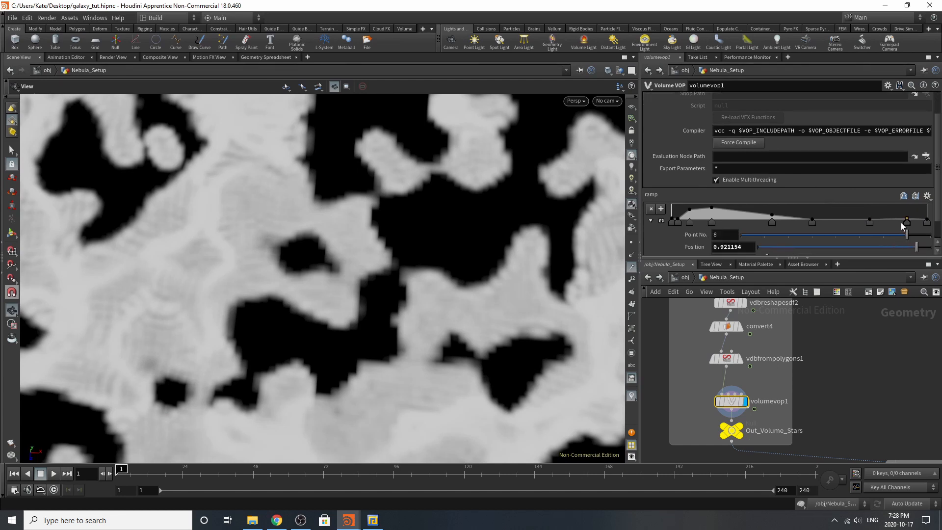
left_click(907, 223, "ctrl")
left_click(870, 223, "ctrl")
scroll(327, 241, "down", 10)
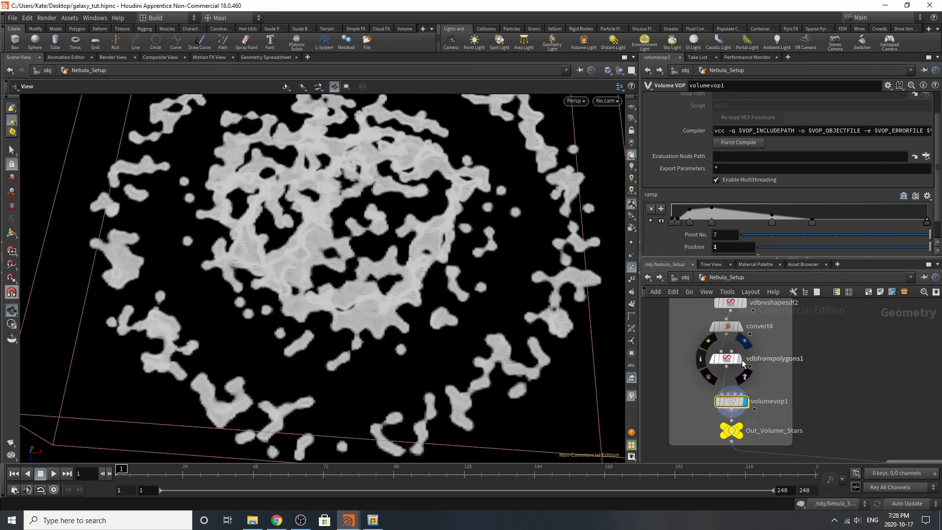
Step: Display vdbfrompolygons1 and volumevop1 in turn to compare the stars volume before and after the density ramp
scroll(737, 380, "down", 3)
scroll(737, 381, "up", 2)
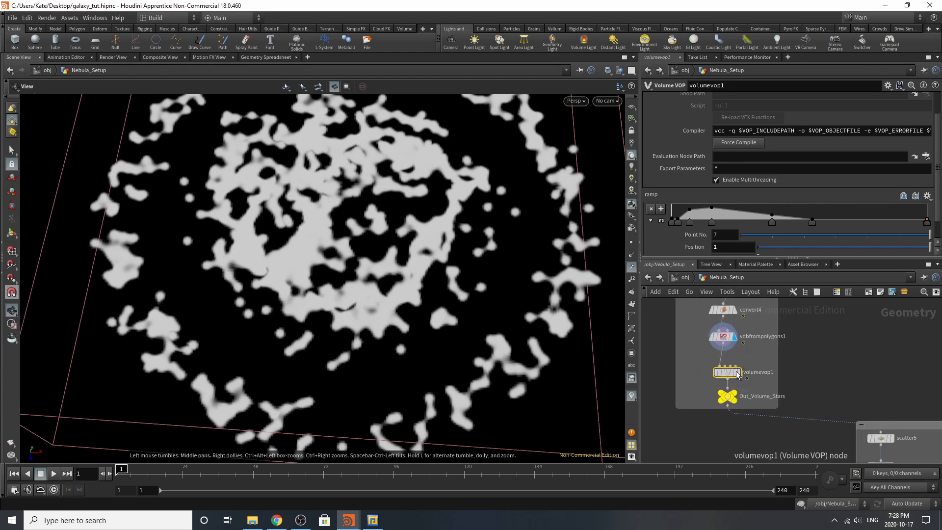
mouse_move(728, 376)
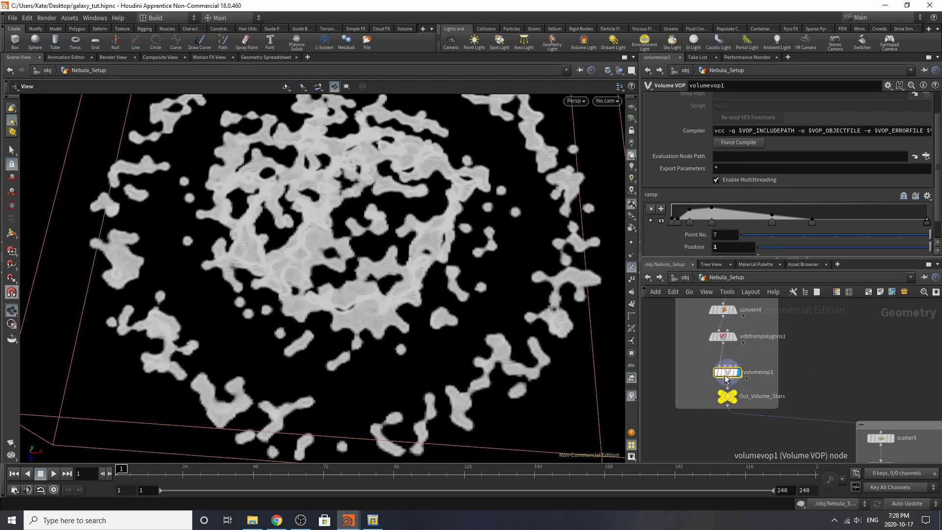
Step: Open the volumevop1 network and examine how ramp1 feeds the density output, moving ramp1 and volumevopoutput1 closer to their inputs
double_click(727, 373)
scroll(787, 349, "up", 3)
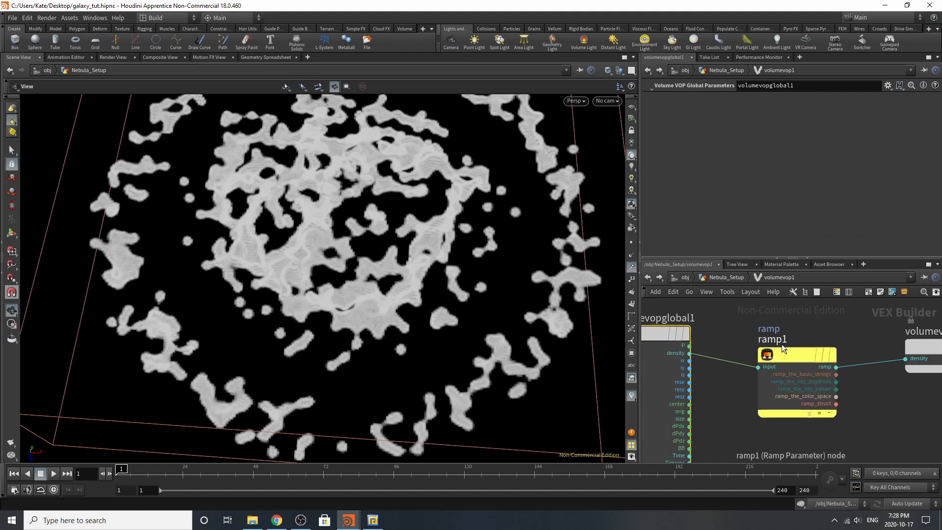
left_click_drag(787, 348, 762, 347)
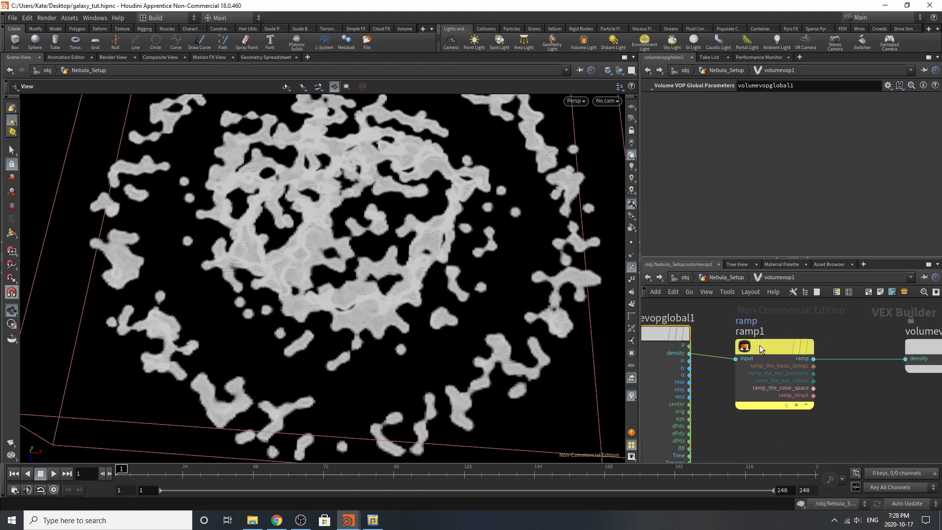
left_click(762, 346)
scroll(765, 345, "down", 3)
scroll(860, 347, "up", 3)
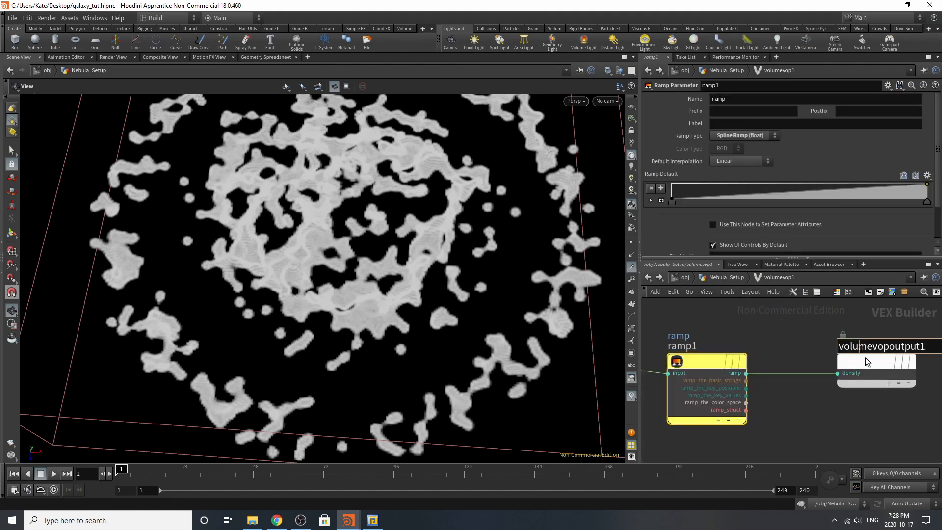
left_click_drag(852, 363, 819, 363)
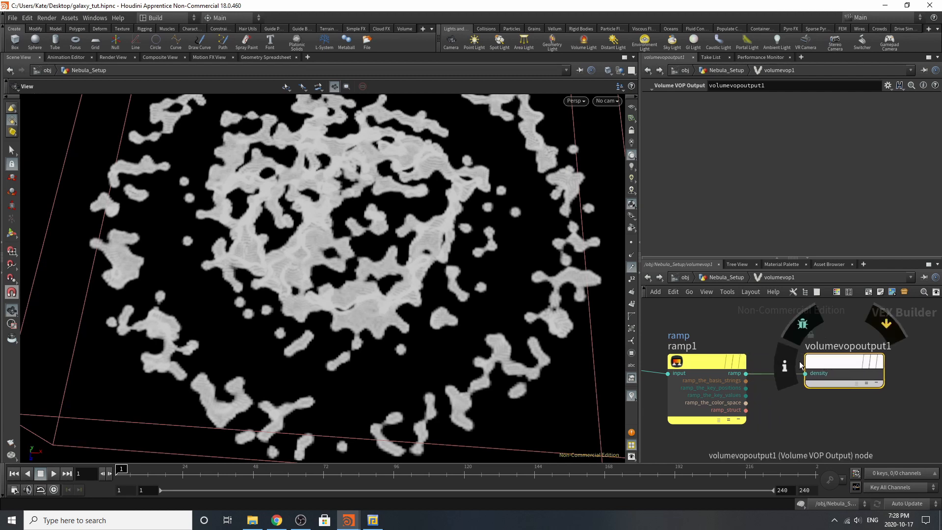
left_click(711, 362)
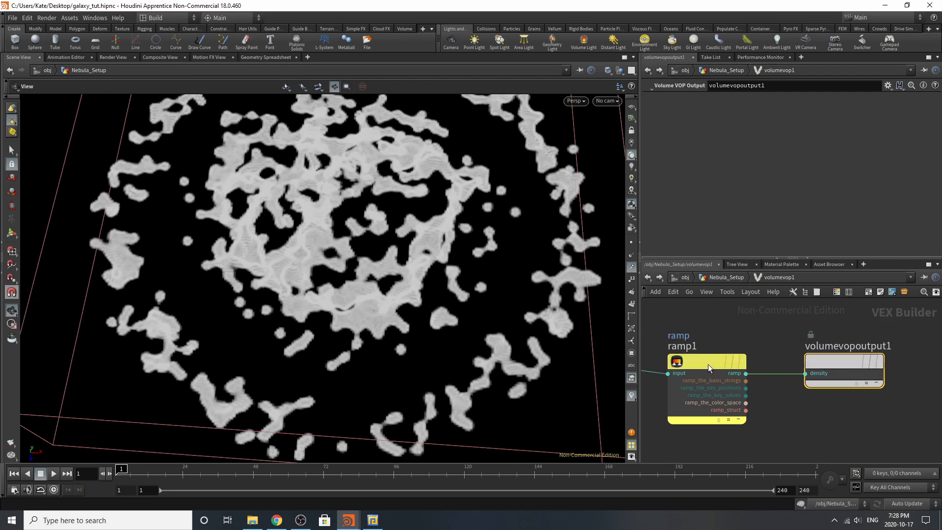
Step: Return to the Nebula_Setup network, display the Out_Volume_Stars null and examine the whole stars volume at an angle
left_click(725, 277)
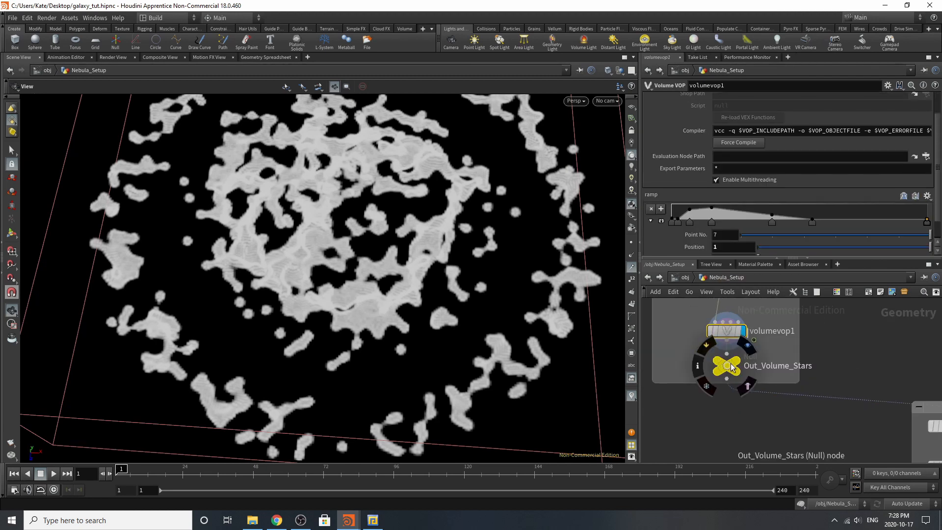
left_click(718, 363)
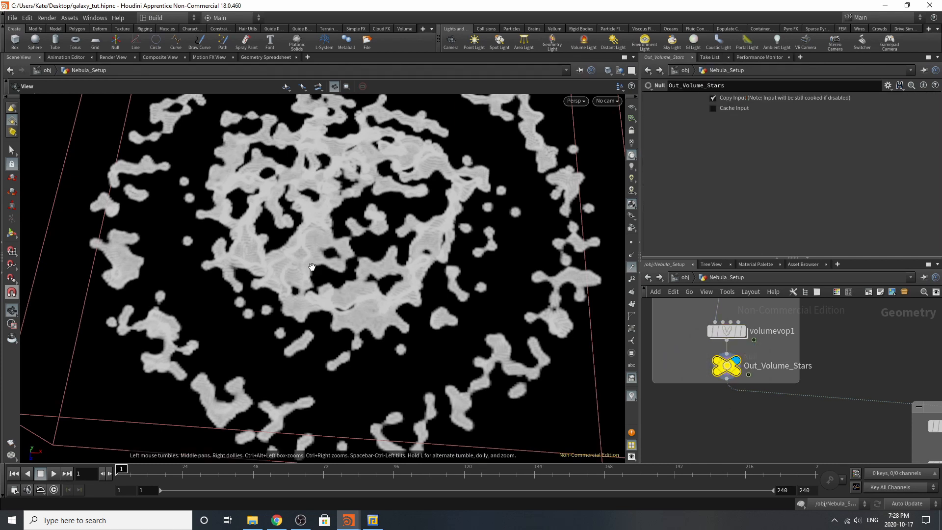
right_click_drag(490, 337, 373, 348)
left_click_drag(412, 321, 350, 293)
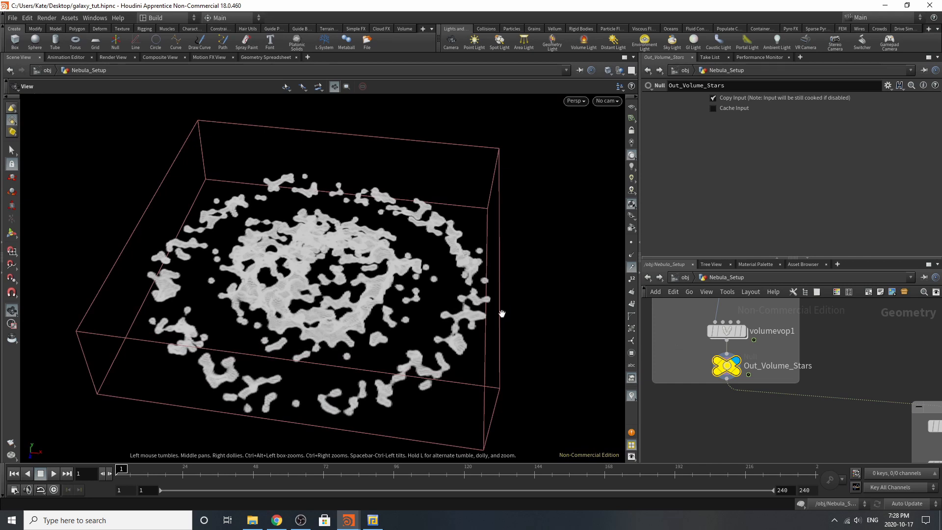
Step: Place the Out_Background_Stars null directly below copytopoints4 in the background stars branch
scroll(675, 354, "down", 3)
left_click_drag(869, 382, 841, 360)
scroll(814, 443, "up", 3)
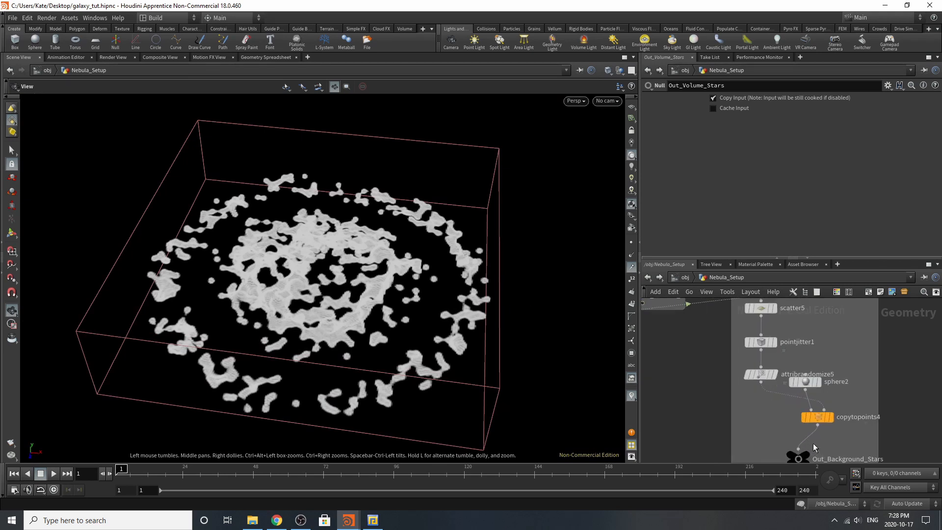
left_click_drag(788, 439, 808, 436)
scroll(811, 436, "down", 4)
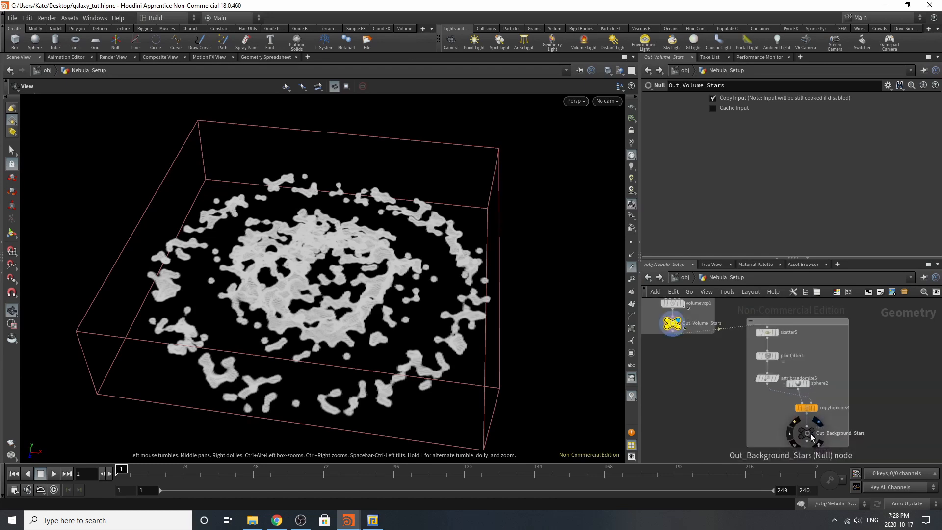
Step: Display the scatter5 node and examine its scattered points, forced total count and relax iterations option
scroll(788, 370, "up", 6)
left_click(787, 360)
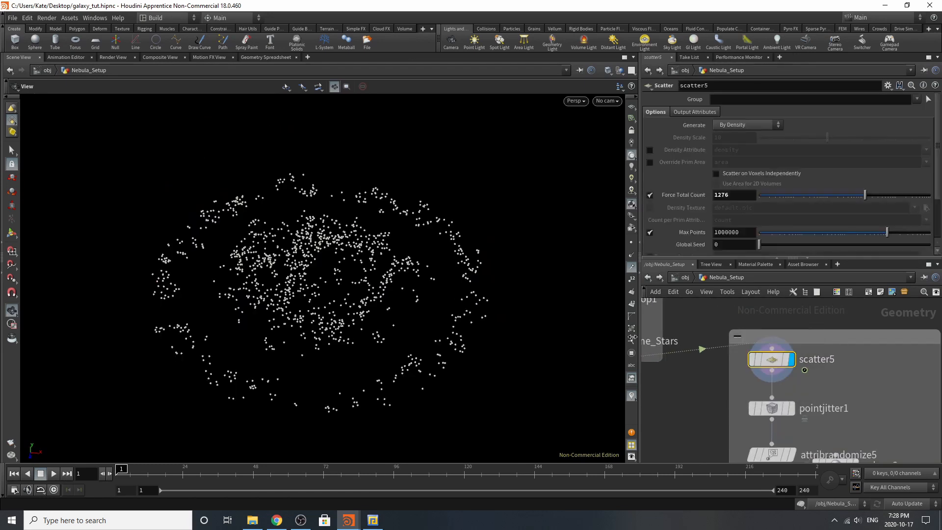
left_click_drag(347, 289, 354, 305)
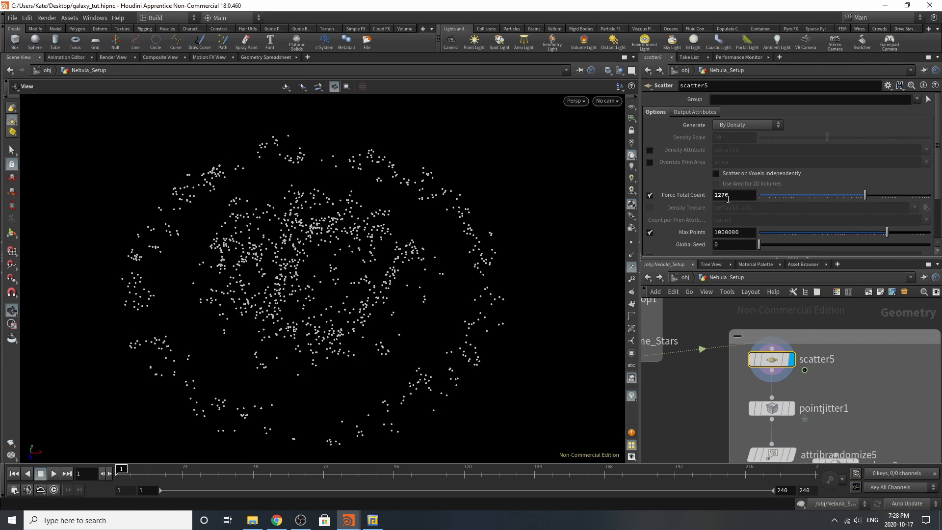
scroll(730, 229, "down", 3)
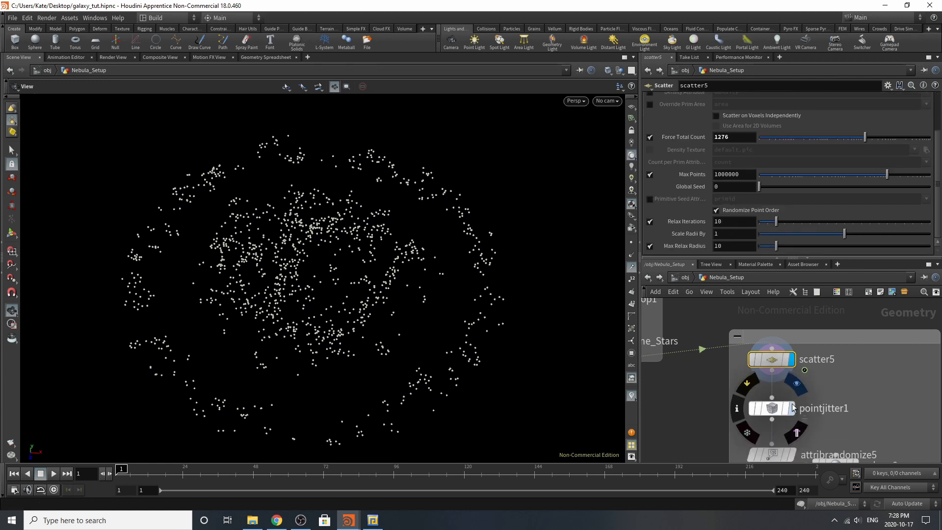
left_click(650, 221)
left_click(651, 221)
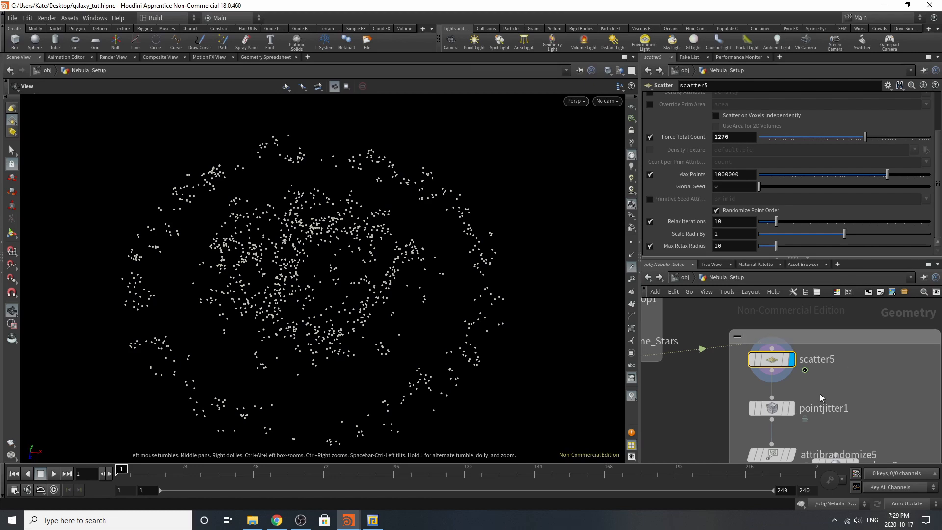
Step: Display the pointjitter1 node and examine its scale and seed settings and the jittered points
left_click(790, 412)
left_click(773, 411)
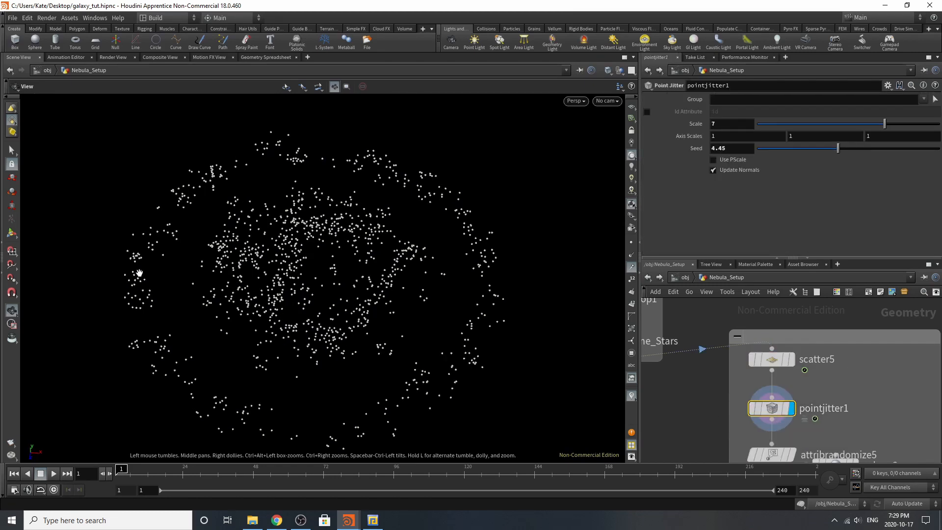
mouse_move(343, 261)
left_mouse_down()
mouse_move(347, 313)
mouse_move(335, 220)
mouse_move(337, 272)
left_mouse_up()
scroll(772, 345, "down", 1)
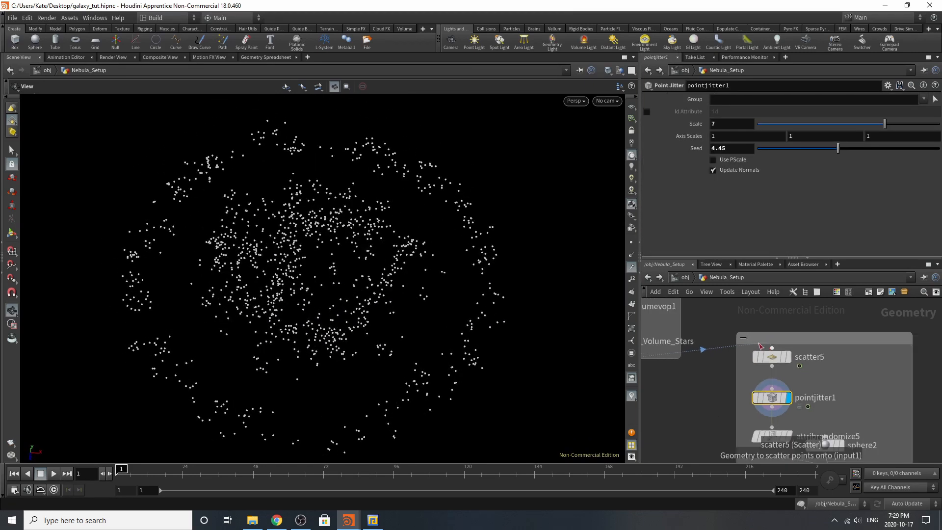
Step: Display the attribrandomize5 node, move it aside and examine the minimum and maximum values of its pscale attribute
scroll(760, 347, "down", 1)
scroll(742, 392, "up", 1)
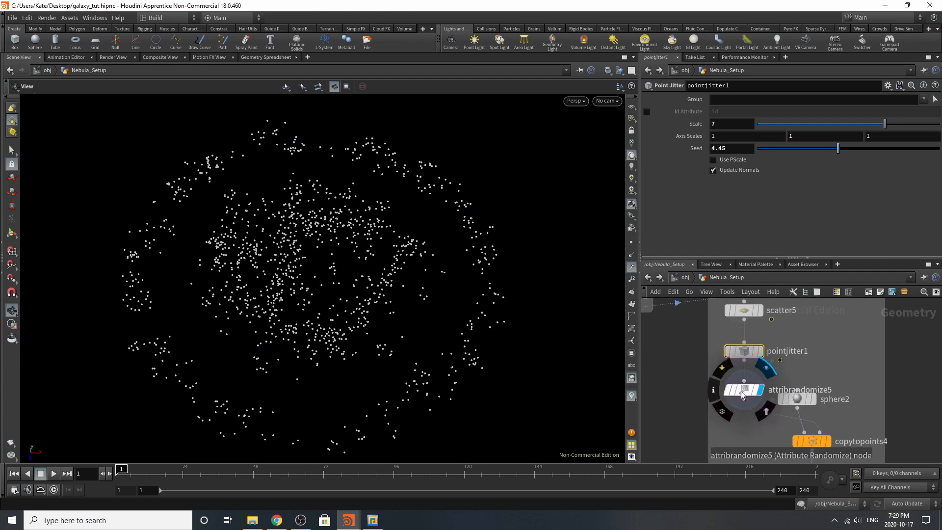
left_click_drag(743, 395, 687, 411)
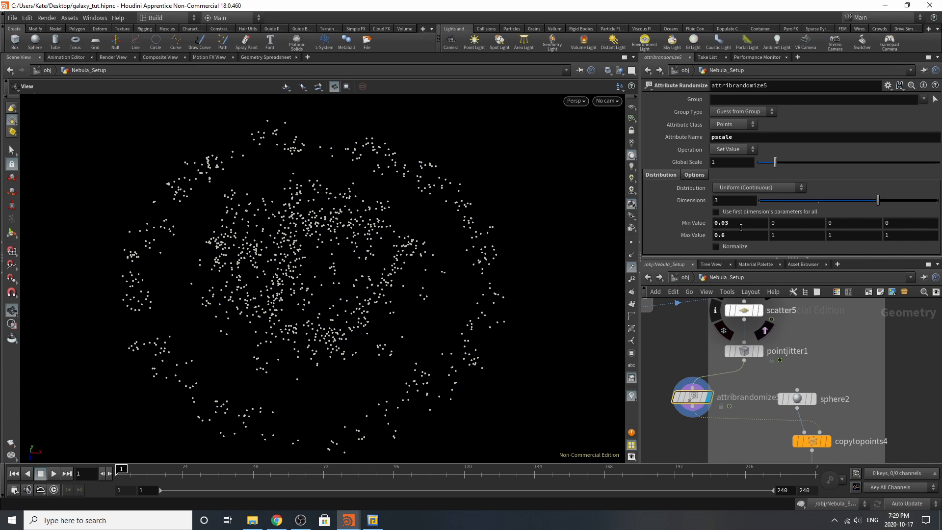
scroll(780, 336, "down", 3)
scroll(792, 422, "up", 3)
Step: Display copytopoints4 and Out_Background_Stars to examine the copied star spheres, and move attribrandomize5 back below pointjitter1
left_click(823, 383)
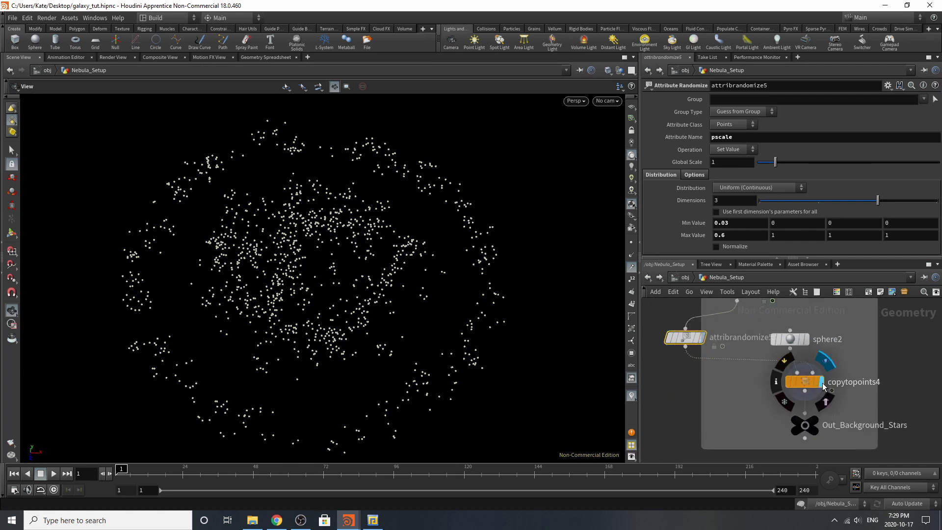
left_click(804, 382)
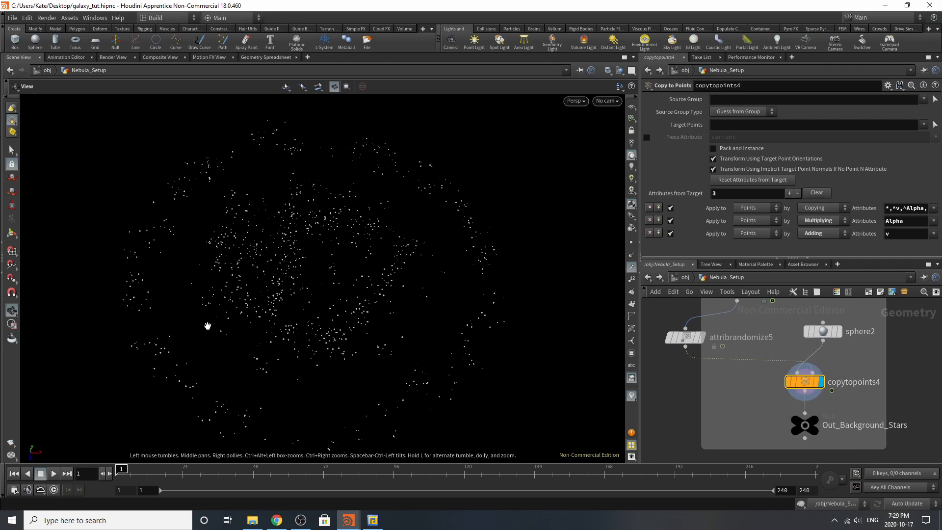
right_click_drag(208, 326, 372, 304)
left_click(812, 431)
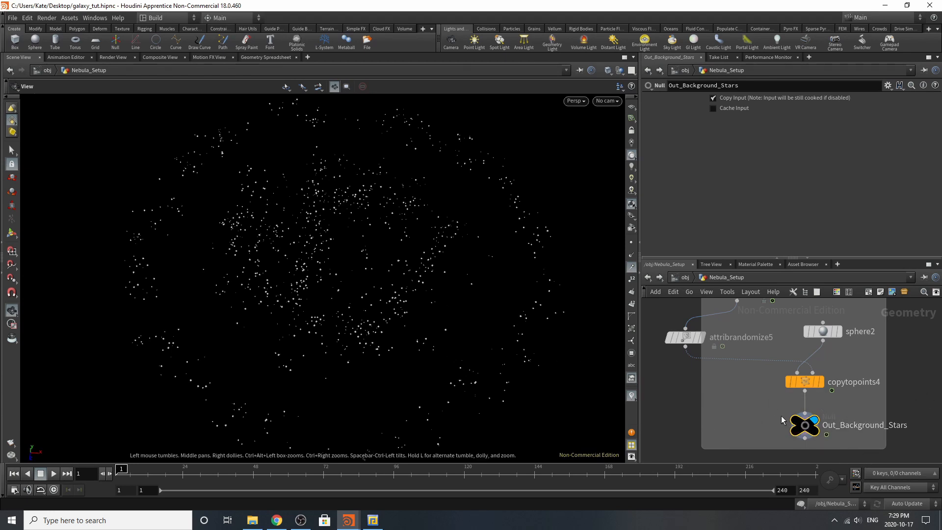
left_click_drag(685, 337, 738, 336)
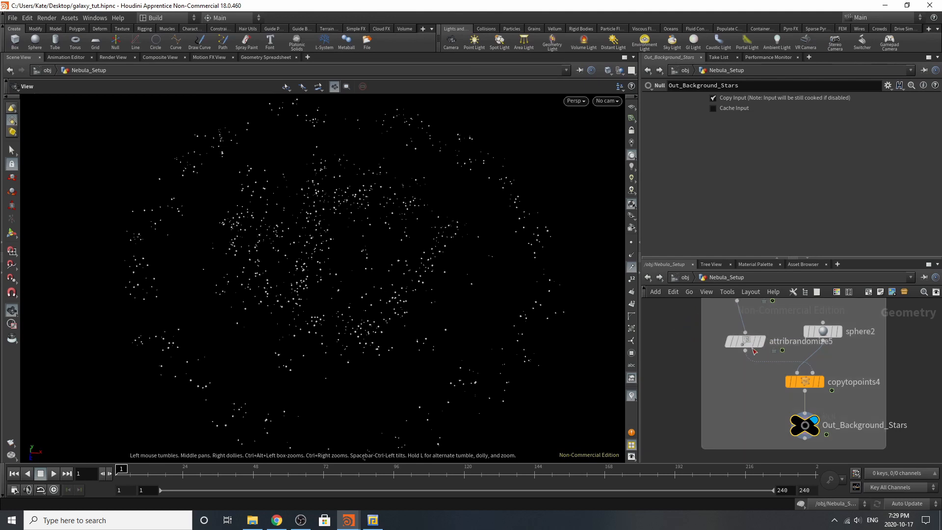
Step: Move the Controller null beside the stars branch and open its parameter interface for editing
scroll(742, 393, "down", 5)
scroll(742, 392, "down", 4)
scroll(714, 321, "up", 4)
scroll(774, 347, "up", 3)
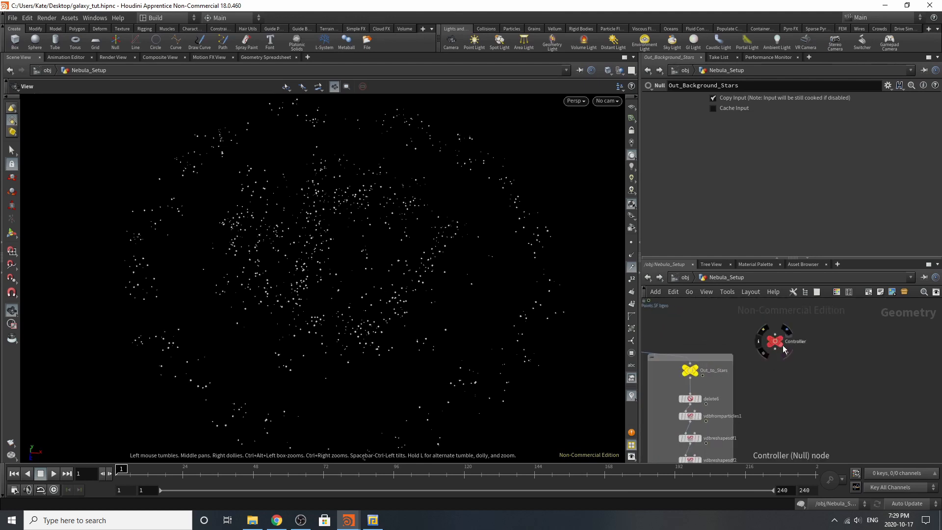
left_click_drag(775, 346, 766, 380)
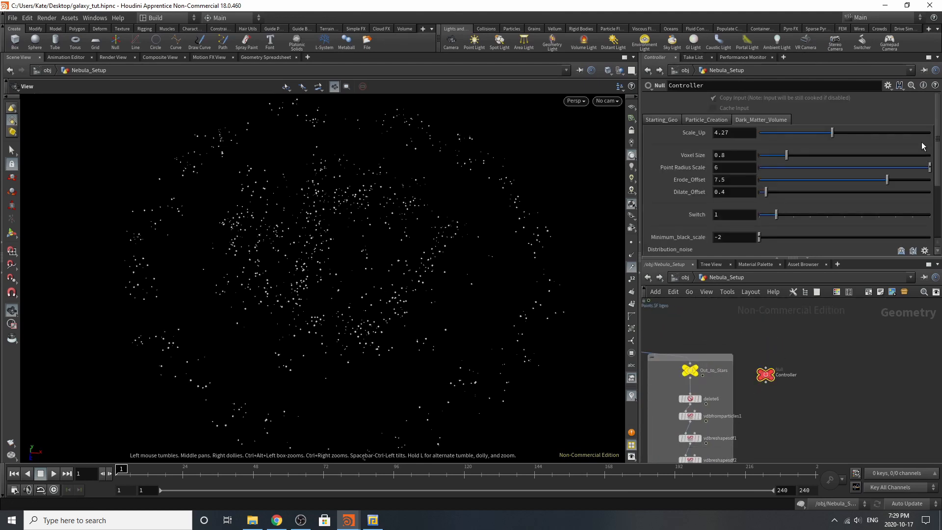
left_click(888, 86)
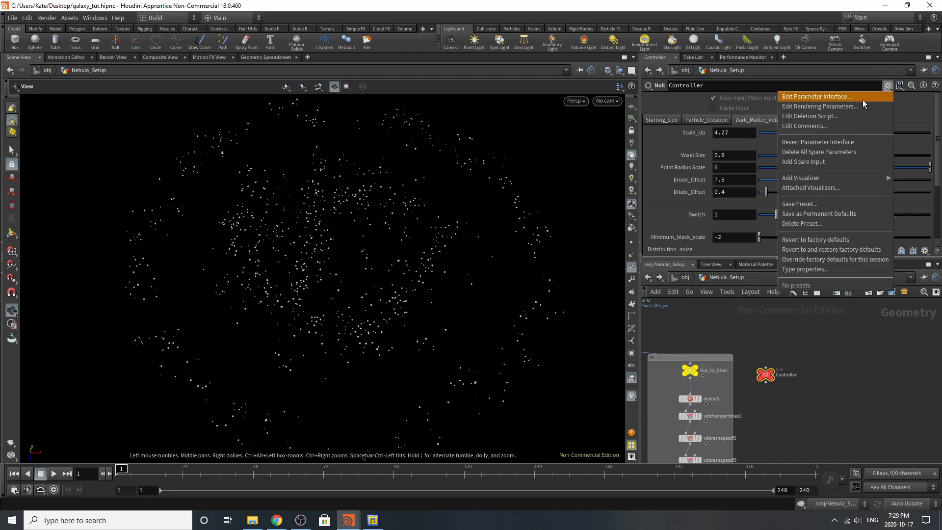
left_click(841, 96)
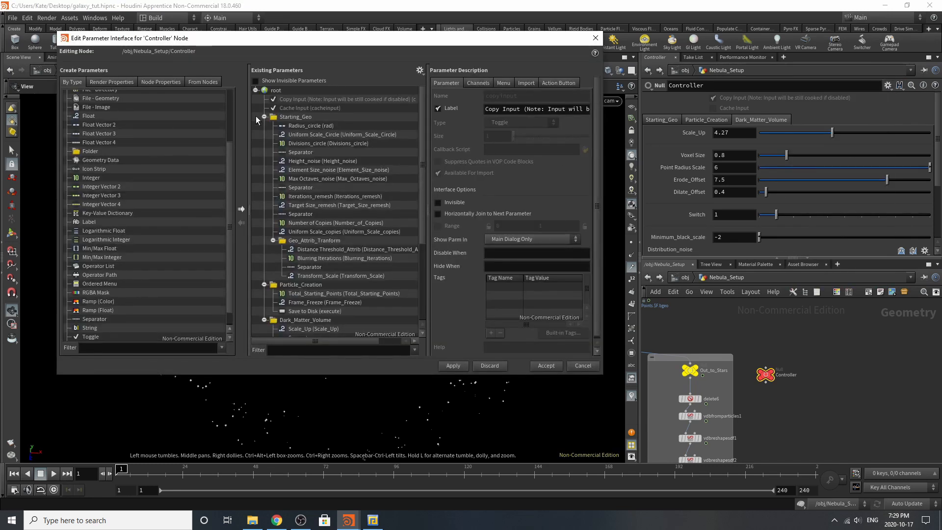
Step: Collapse the existing parameter folders and add a Tabs folder labelled Stars after Dark_Matter_Volume
left_click(264, 117)
left_click(265, 126)
left_click(264, 135)
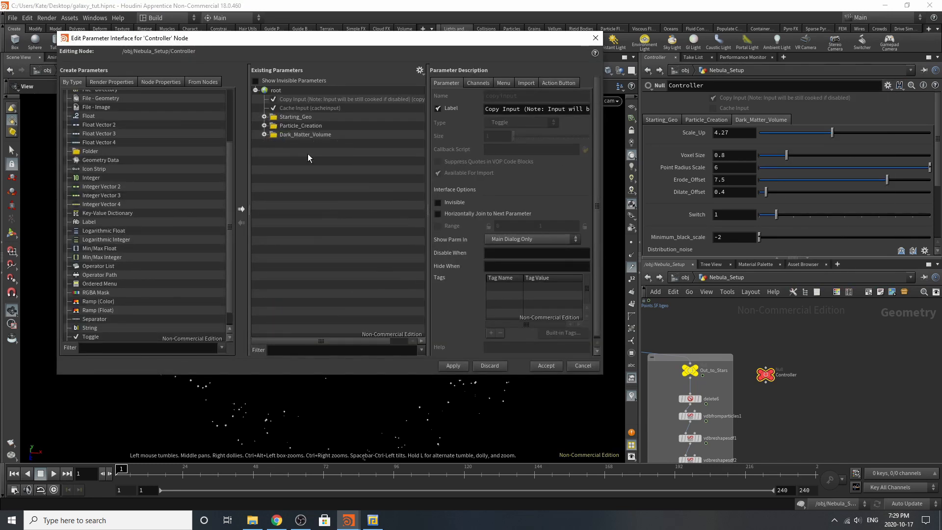
left_click_drag(77, 152, 282, 94)
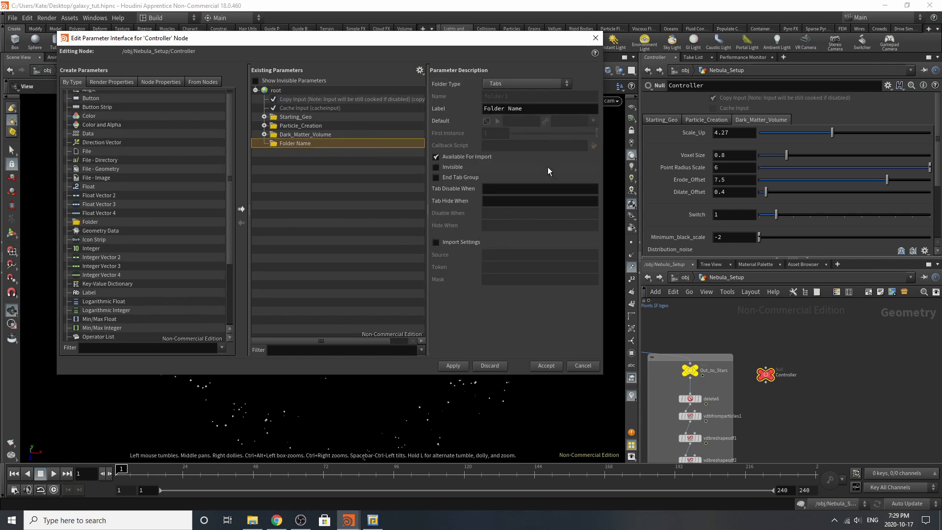
left_click_drag(534, 109, 369, 103)
type("Stars")
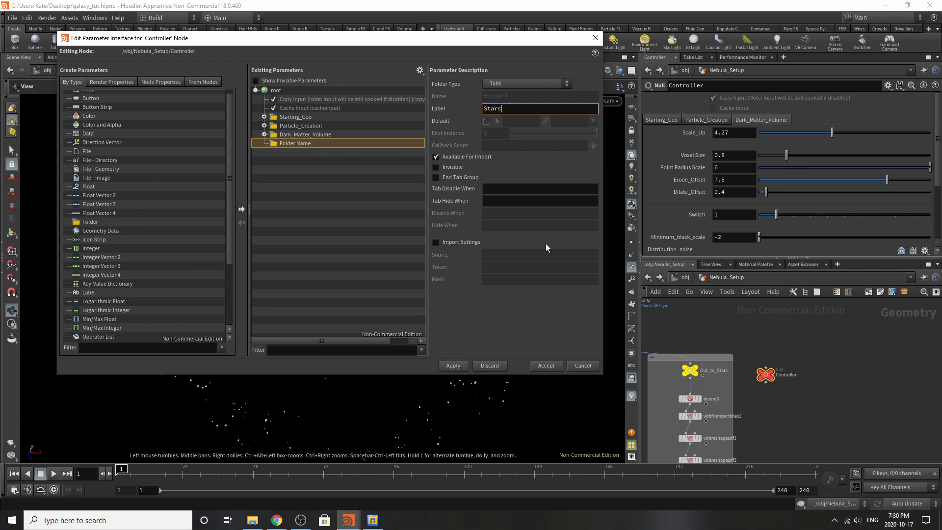
key("Return")
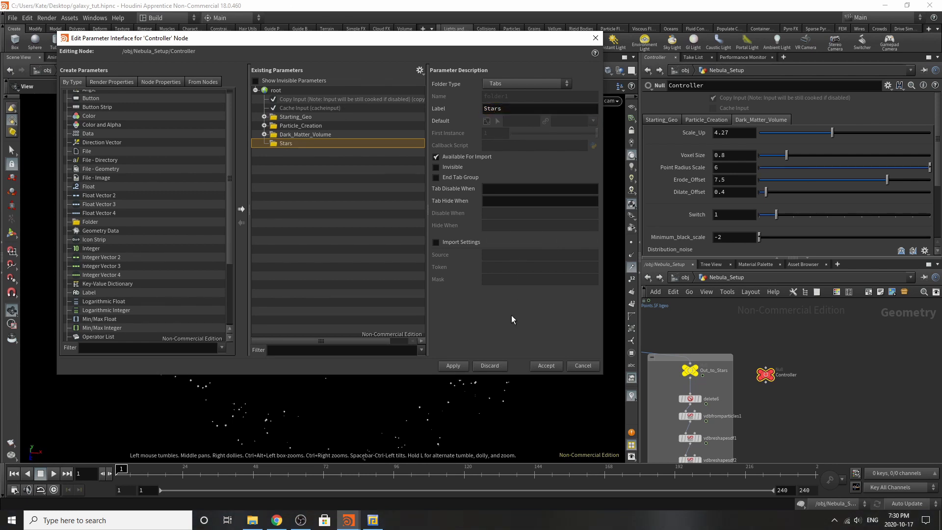
Step: Allow linking parameters from outside the subnet and add delete6's Select _ of _ parameter to the Stars folder
scroll(671, 372, "up", 5)
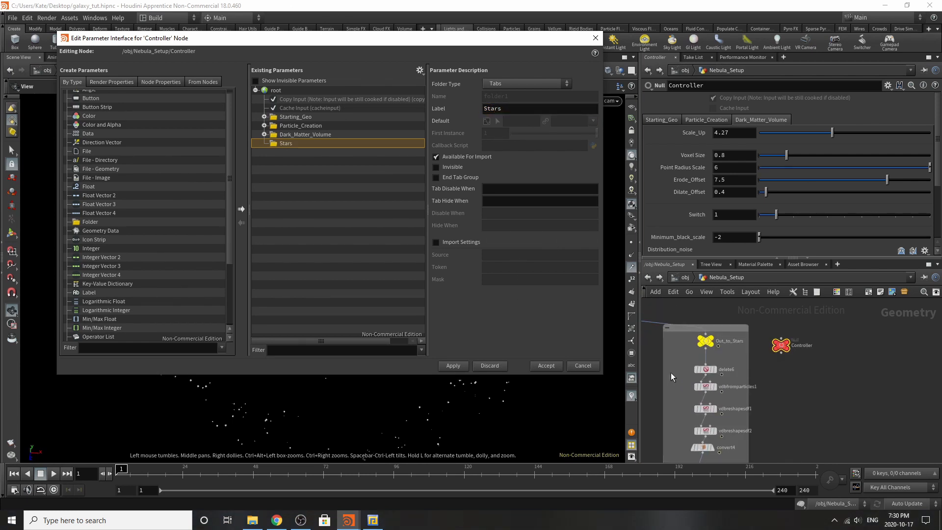
left_click(714, 369)
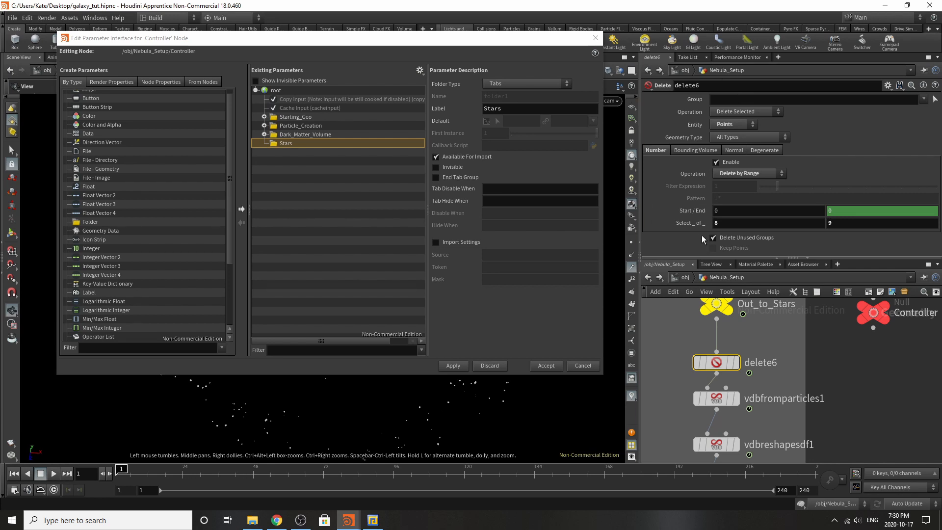
left_click_drag(692, 223, 307, 151)
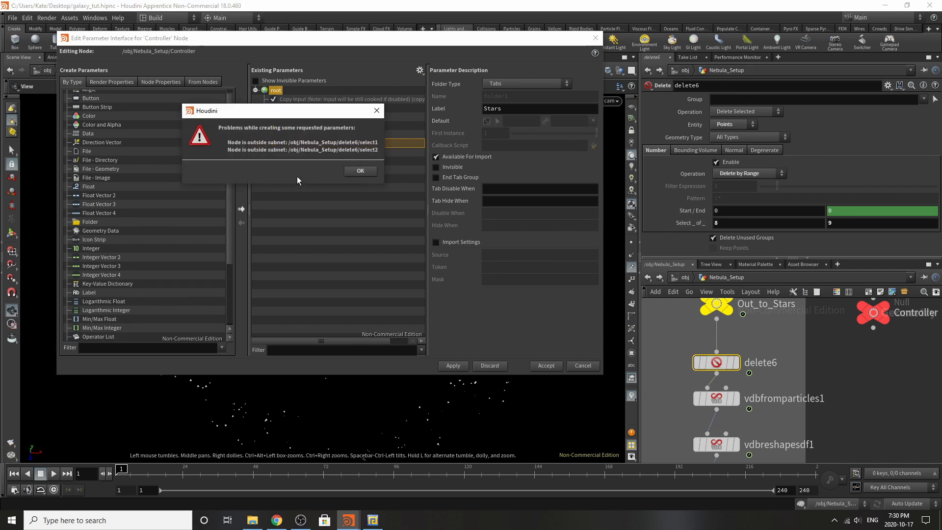
left_click(360, 171)
left_click(419, 70)
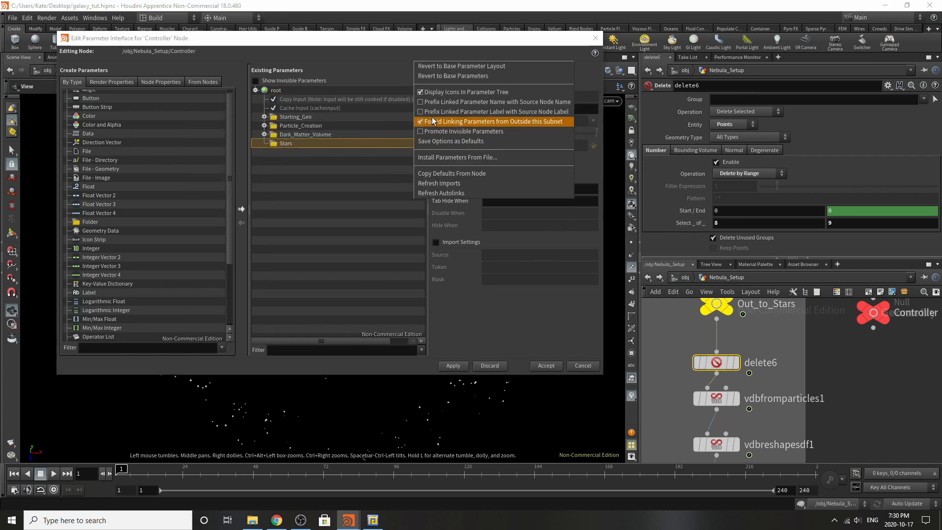
left_click(432, 121)
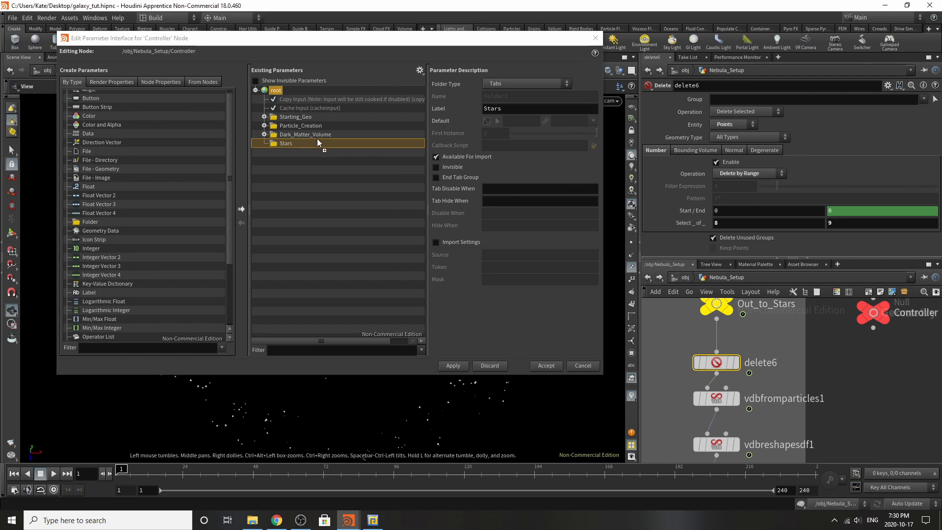
left_click_drag(318, 142, 319, 143)
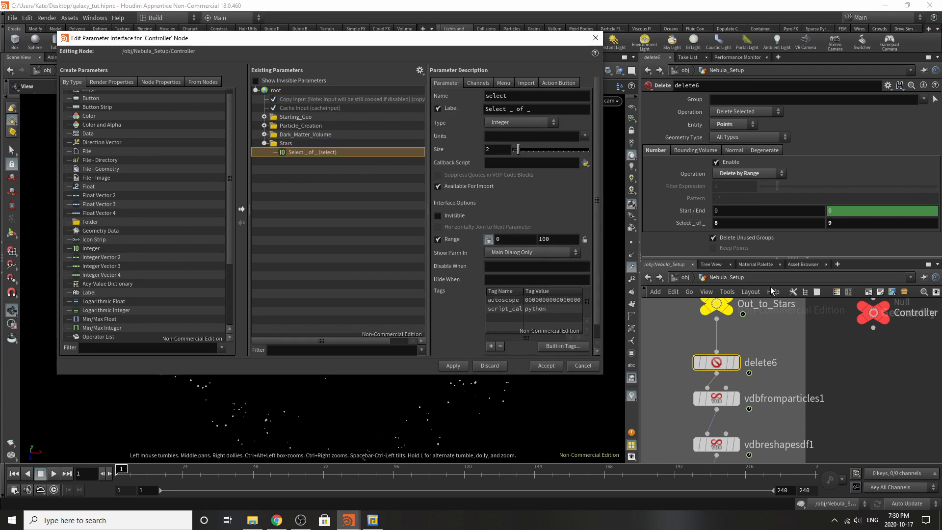
Step: Add a Separator below the Select _ of _ parameter in the Stars folder
scroll(752, 346, "down", 3)
scroll(783, 416, "up", 3)
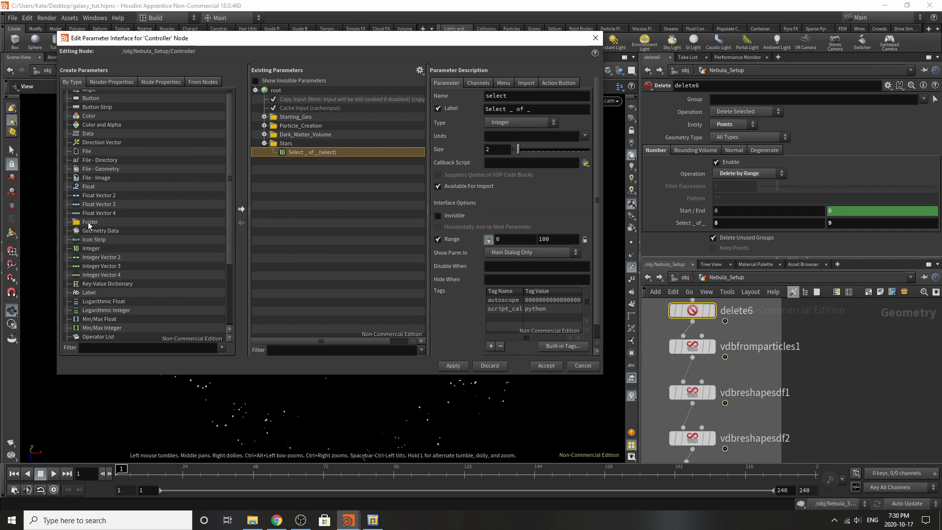
scroll(85, 265, "down", 3)
scroll(87, 302, "up", 2)
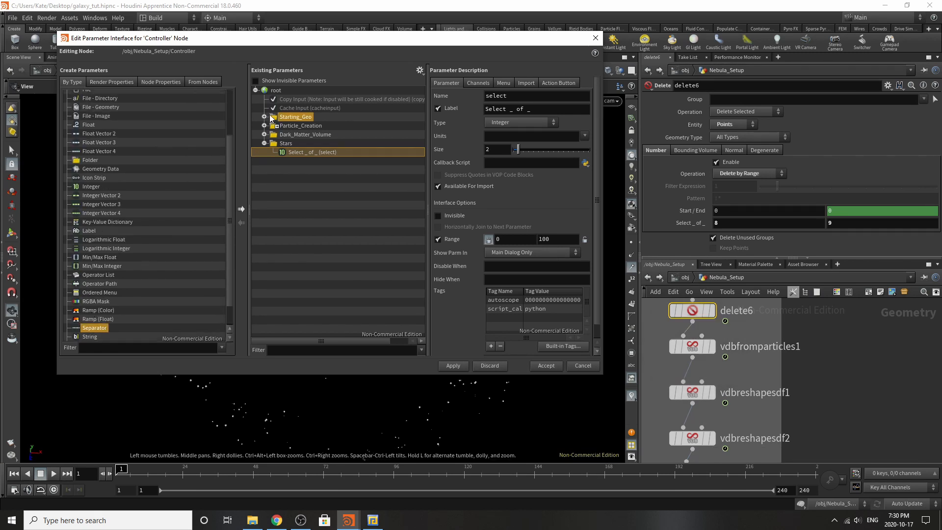
left_click_drag(297, 151, 295, 148)
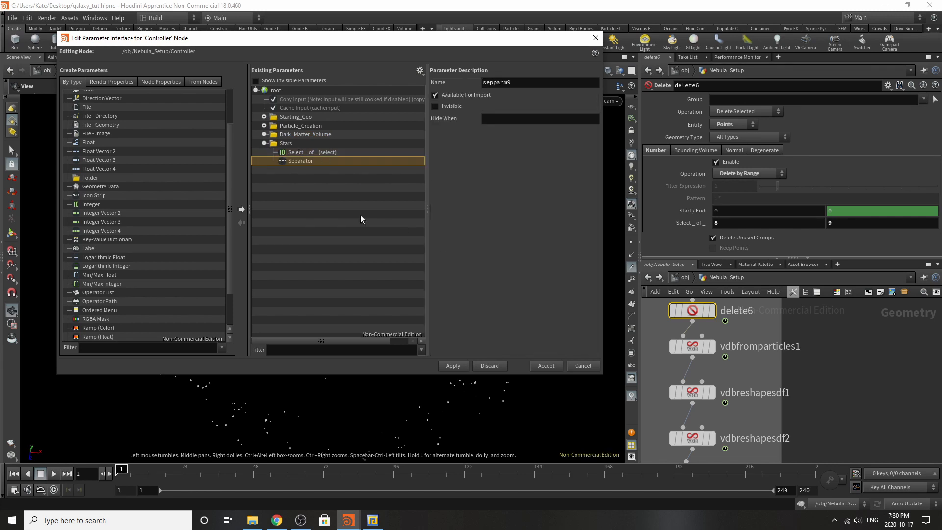
Step: Add the Point Radius Scale and Voxel Size parameters of vdbfromparticles1 to the Stars folder below the separator
left_click(696, 348)
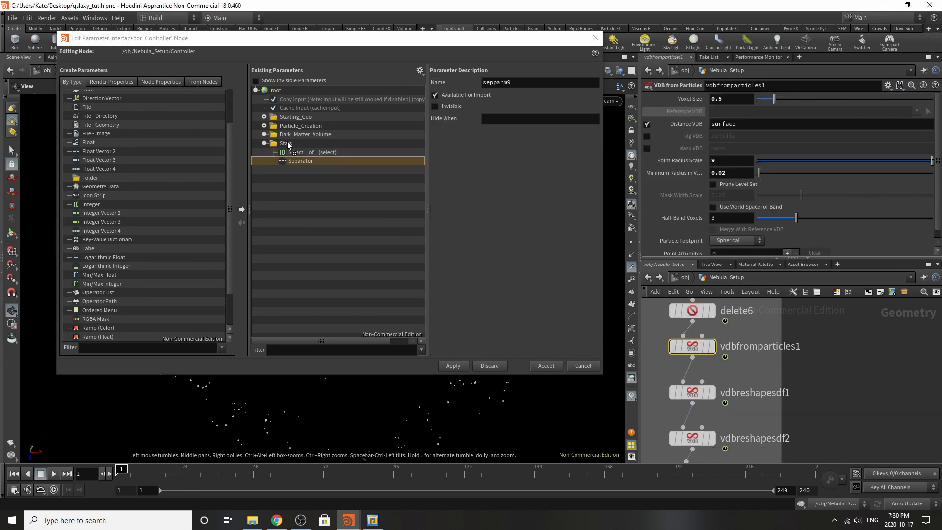
left_click_drag(288, 145, 302, 159)
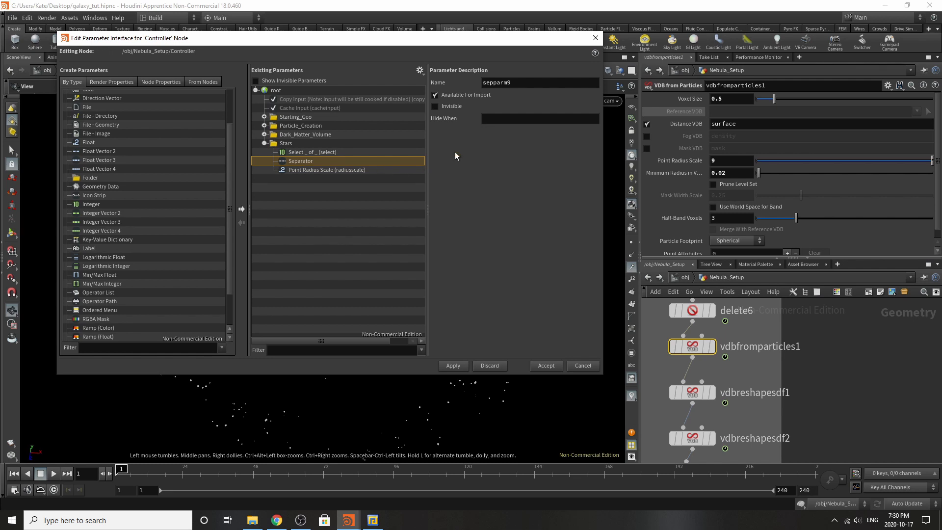
left_click(656, 100)
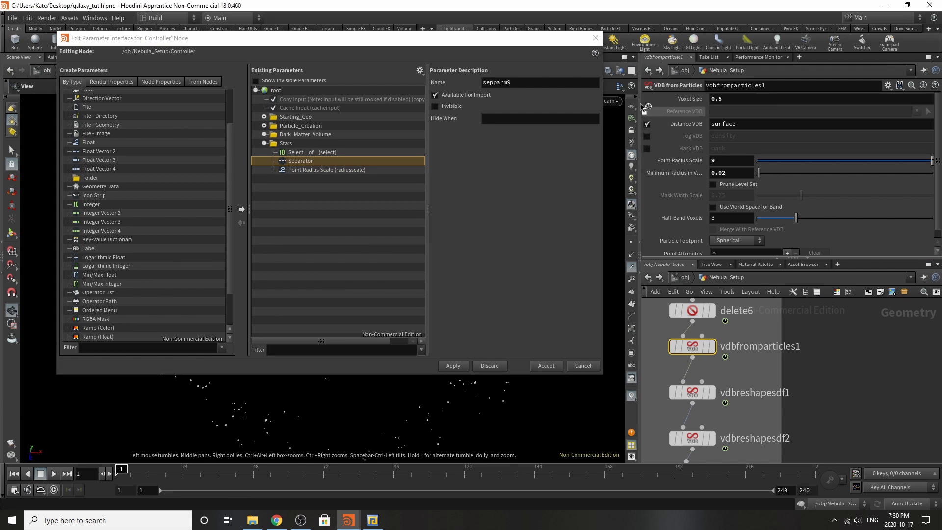
left_click_drag(644, 107, 330, 134)
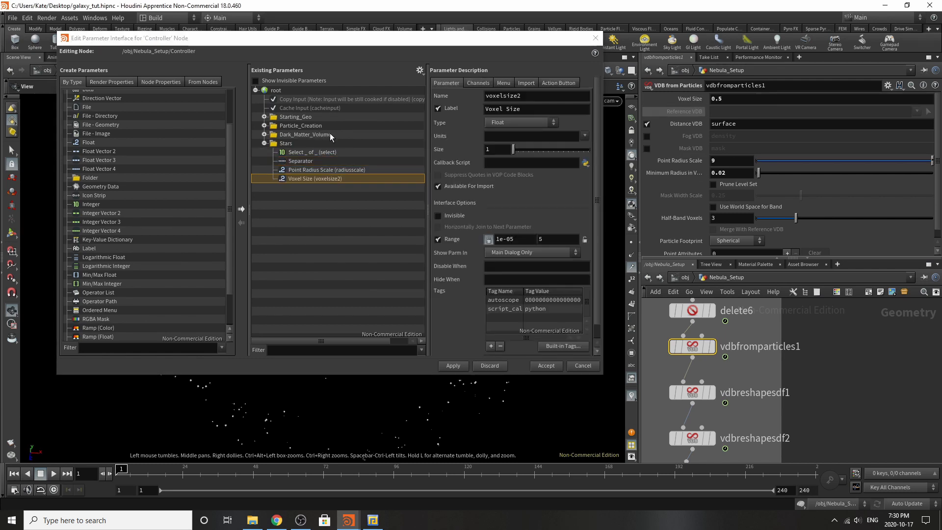
Step: Add the Offset parameters of vdbreshapesdf1 and vdbreshapesdf2 to the Stars folder
middle_click_drag(707, 452, 695, 393)
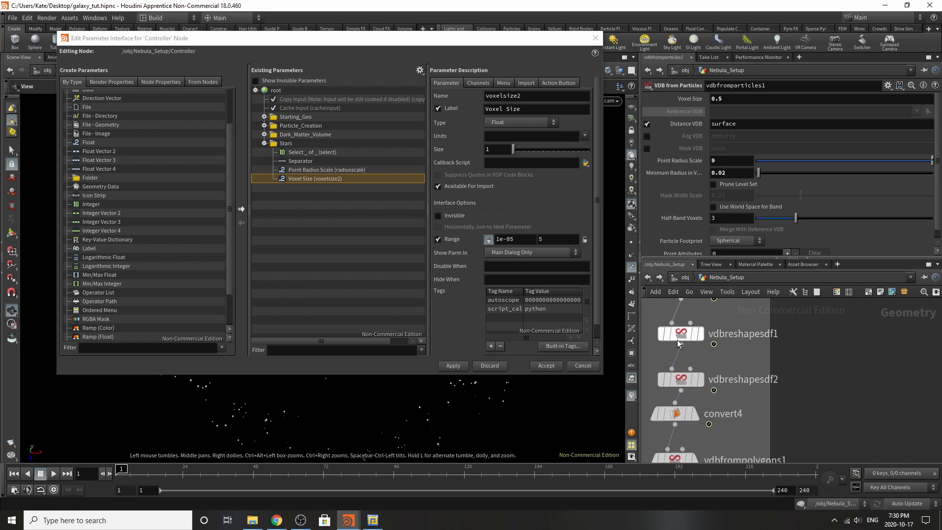
left_click(677, 339)
left_click_drag(685, 149, 311, 129)
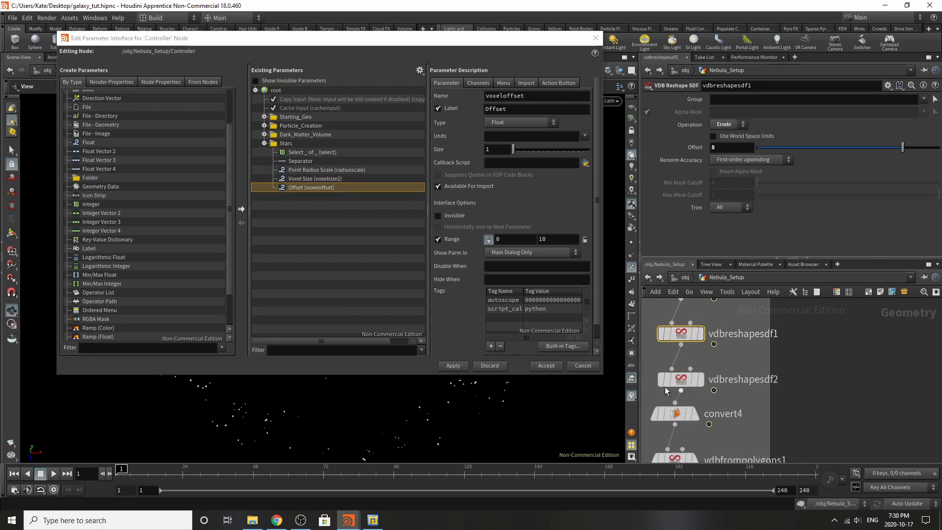
left_click(673, 380)
left_click_drag(688, 149, 298, 125)
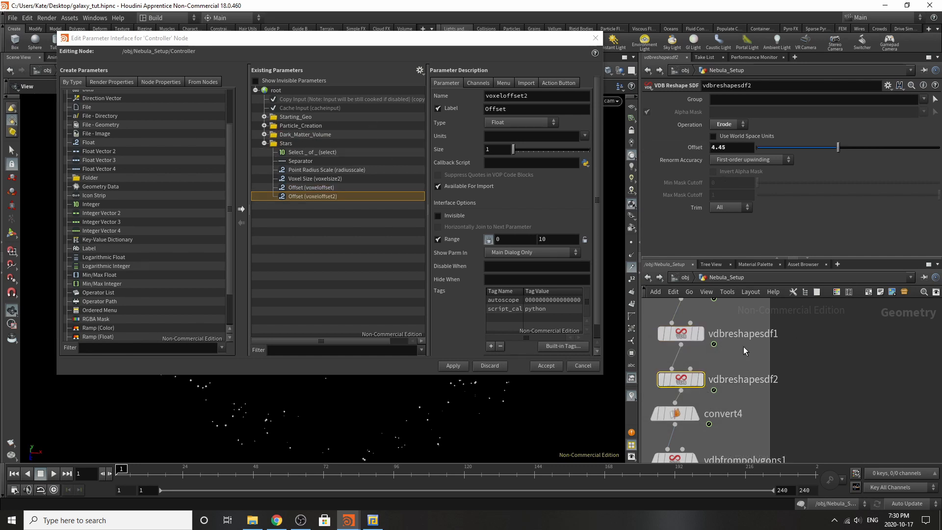
Step: Add vdbfrompolygons1's Voxel Size parameter to the Stars folder and insert a Separator above it
scroll(743, 348, "down", 3)
scroll(723, 393, "up", 3)
left_click(693, 381)
scroll(785, 337, "down", 3)
scroll(757, 383, "up", 4)
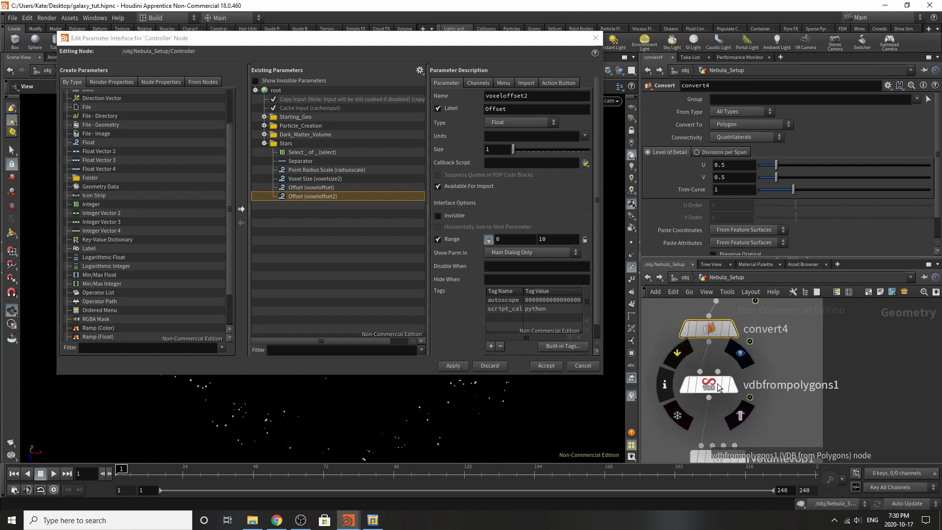
left_click(717, 385)
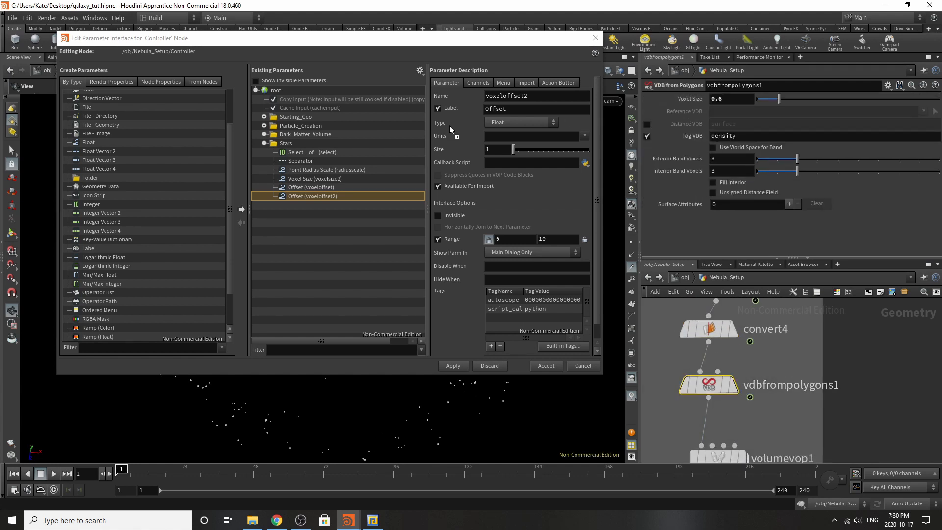
left_click_drag(449, 126, 332, 125)
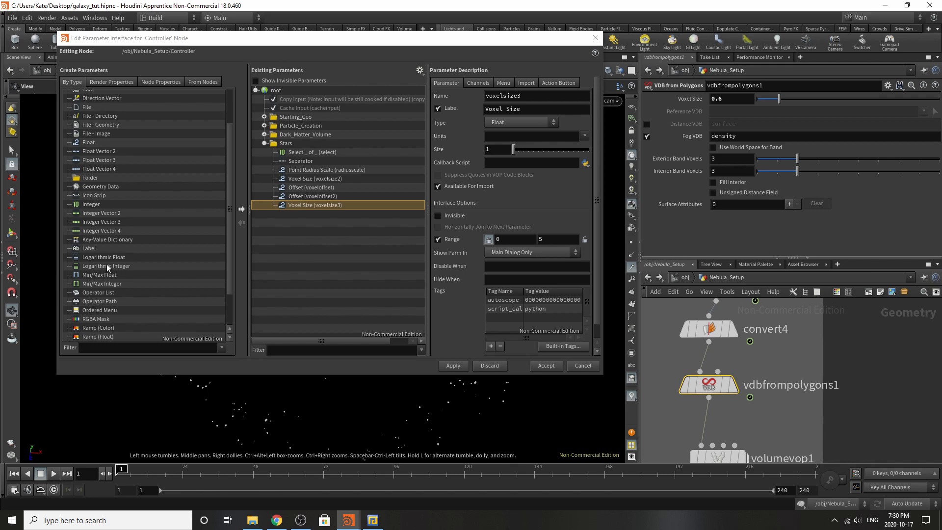
scroll(96, 294, "down", 2)
left_click_drag(86, 303, 313, 199)
Step: Add the ramp parameter of volumevop1 to the end of the Stars folder
scroll(726, 392, "down", 3)
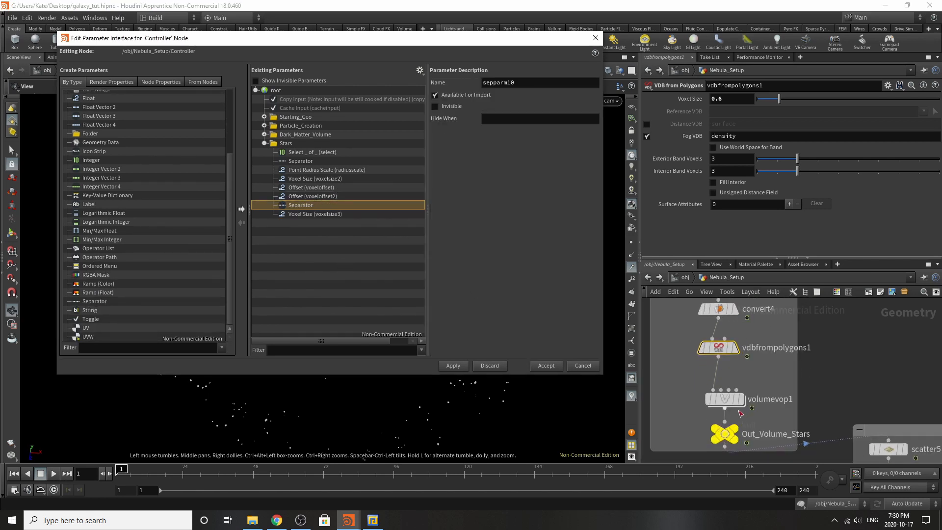
left_click(725, 408)
left_click(725, 399)
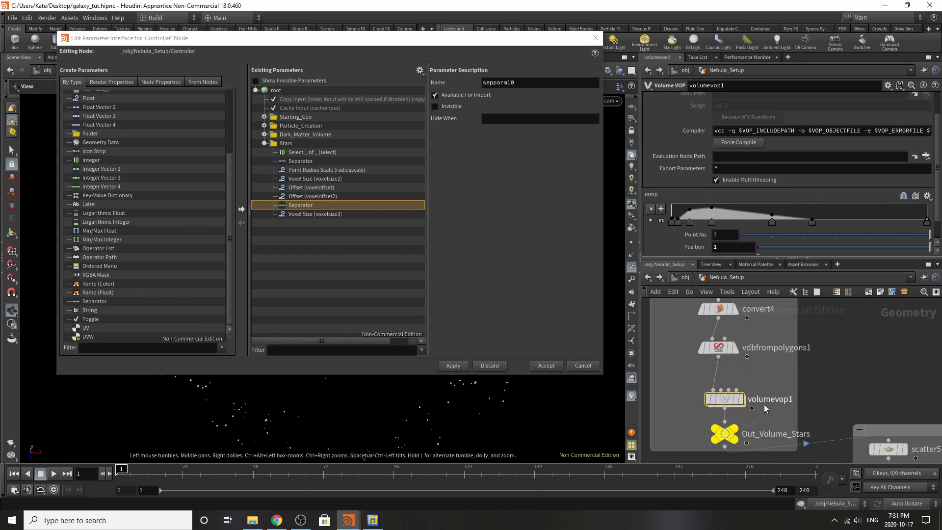
left_click_drag(514, 173, 344, 143)
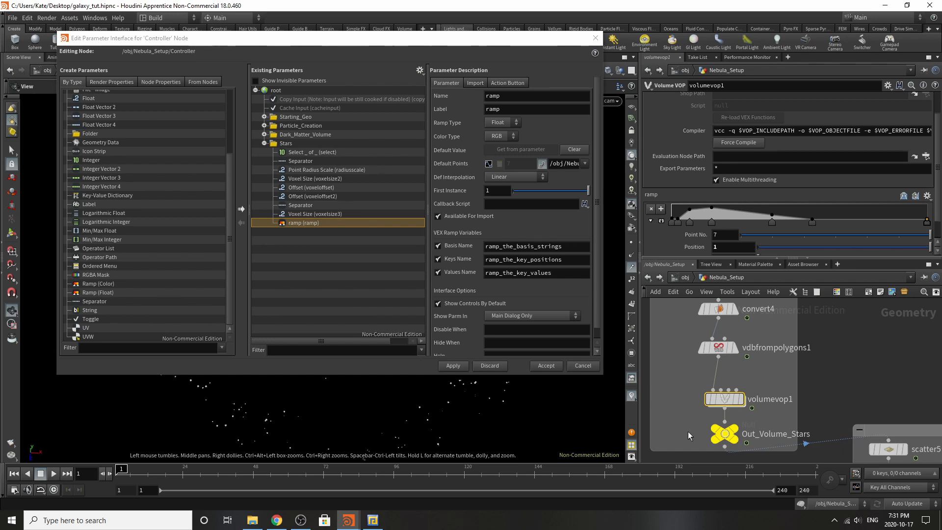
Step: Check the delete6 node and relabel the Select _ of _ parameter in the Stars folder as delete_range_points
scroll(702, 338, "down", 3)
scroll(700, 375, "up", 3)
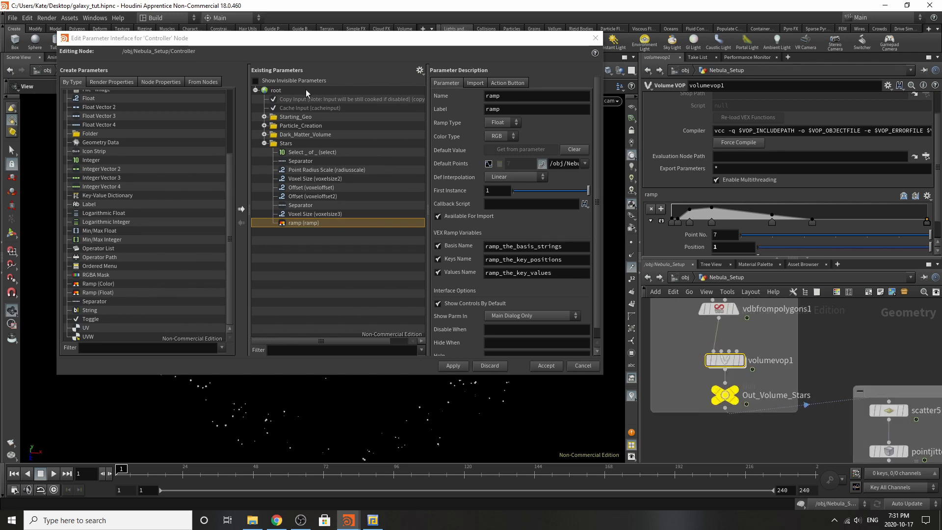
left_click(319, 152)
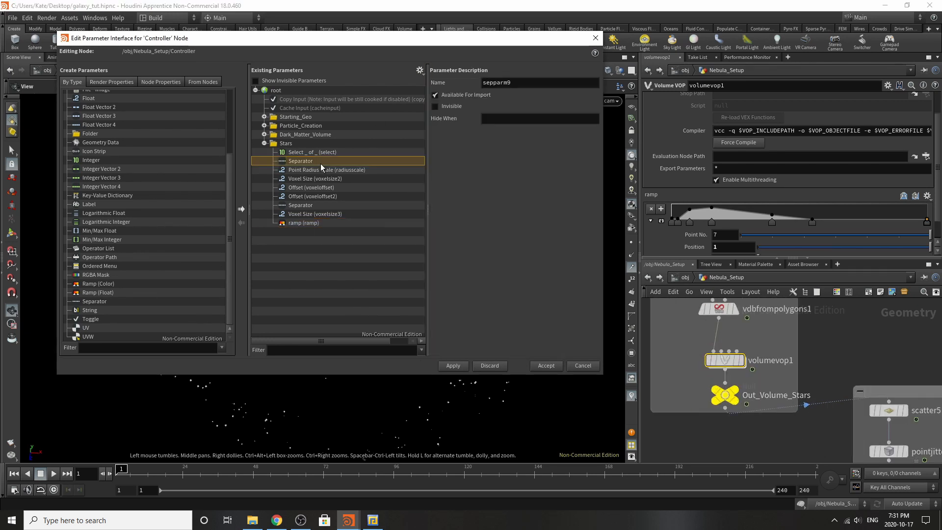
scroll(736, 442, "down", 5)
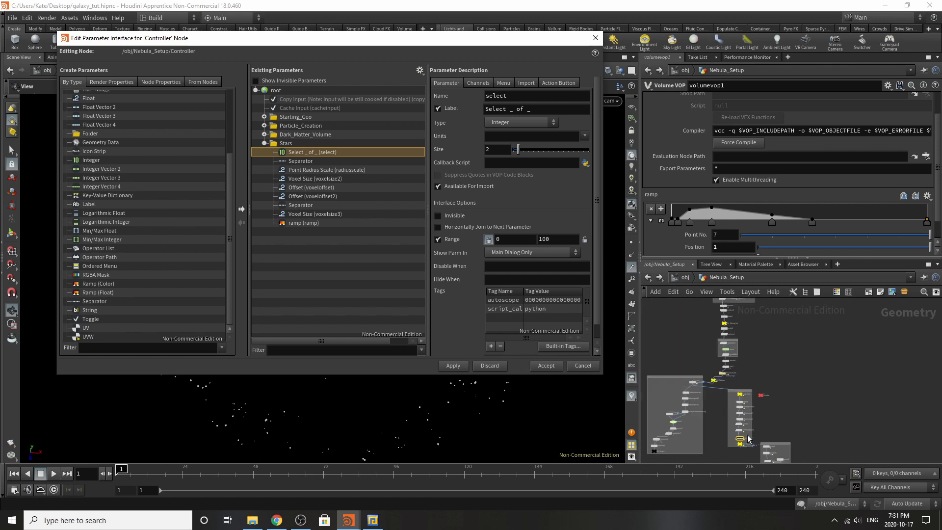
scroll(712, 382, "up", 3)
left_click(730, 374)
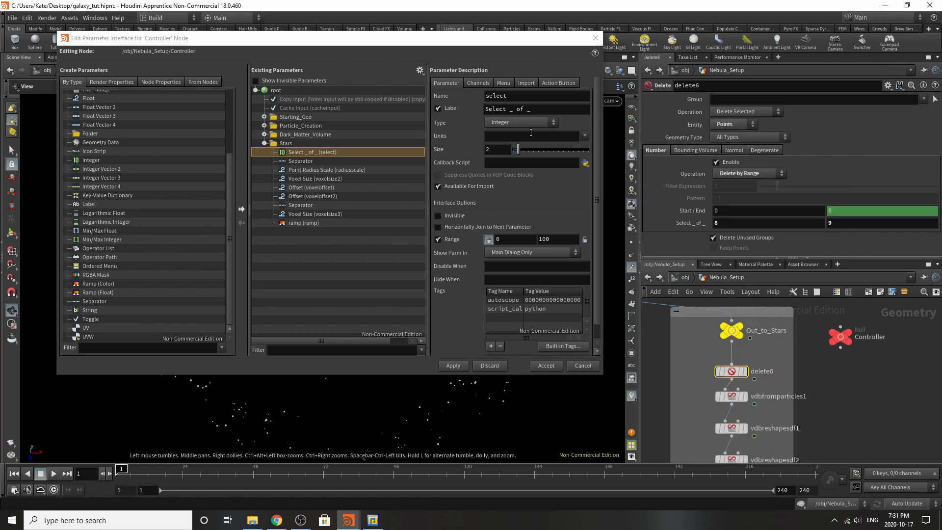
triple_click(540, 109)
type("d")
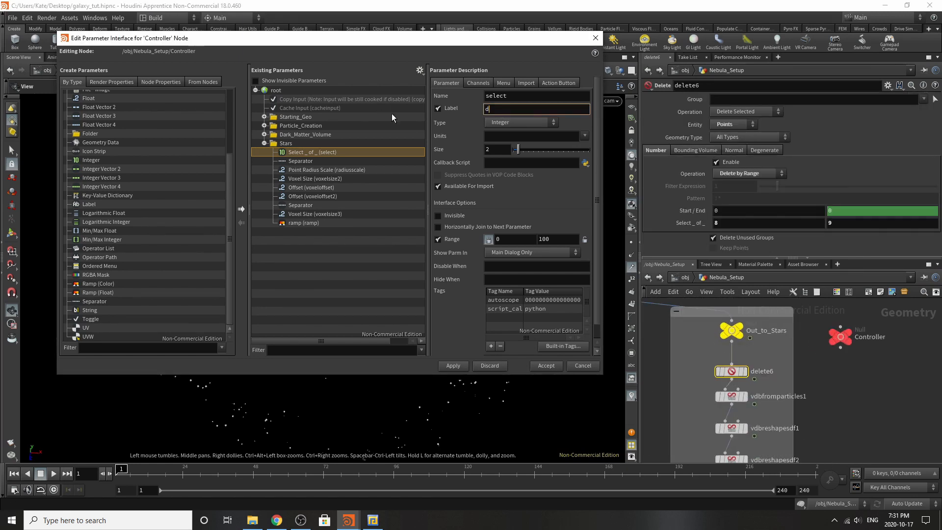
type("elete_range_points")
left_click_drag(559, 109, 401, 95)
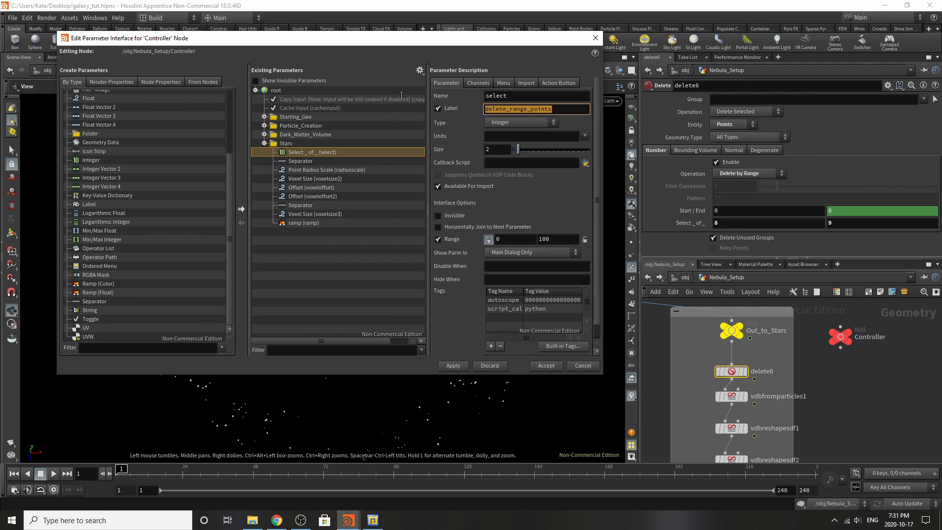
Step: Copy the label delete_range_points into the name of the first parameter in the Stars folder
key("ctrl+c")
left_click_drag(517, 97, 425, 91)
key("ctrl+v")
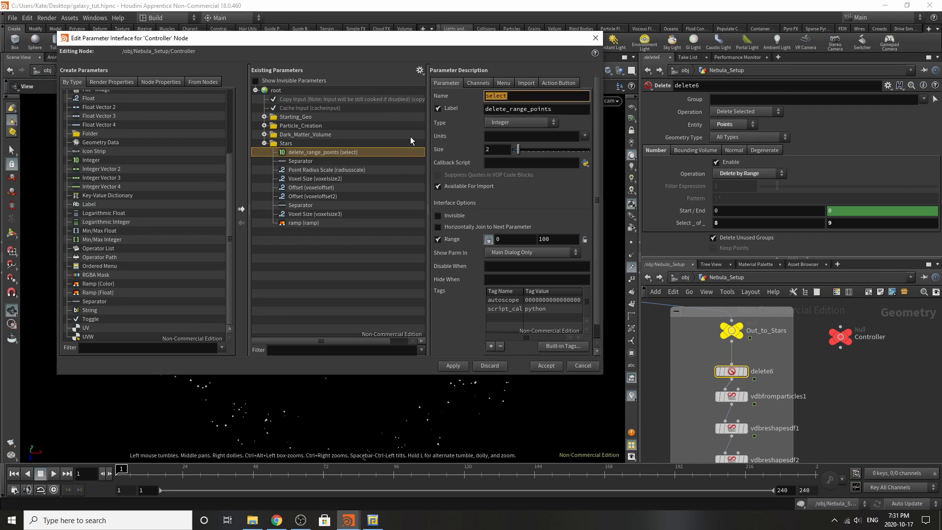
key("Return")
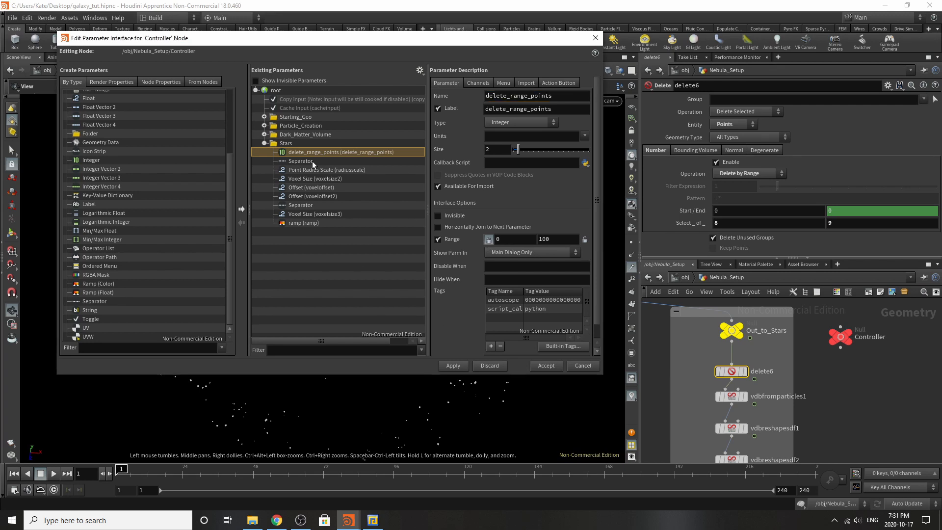
Step: Relabel the Point Radius Scale parameter as Point Radius_vdb and give it the name Point_Radius_vdb
left_click(328, 169)
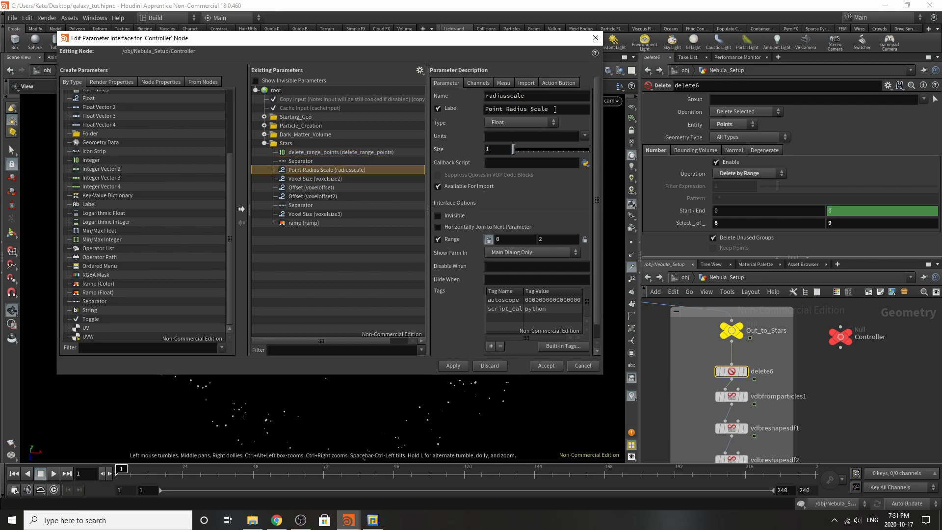
left_click_drag(555, 109, 528, 109)
key("BackSpace")
type("_vdb")
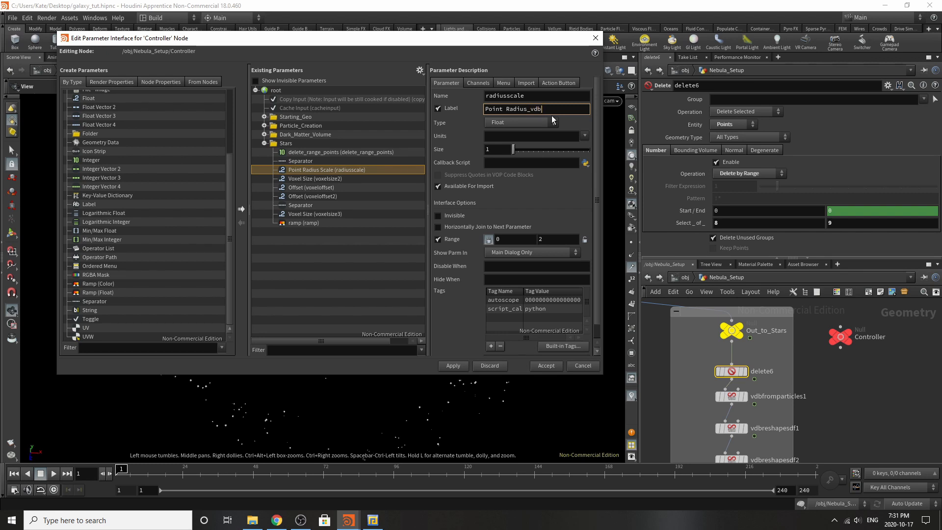
left_click_drag(541, 112, 377, 107)
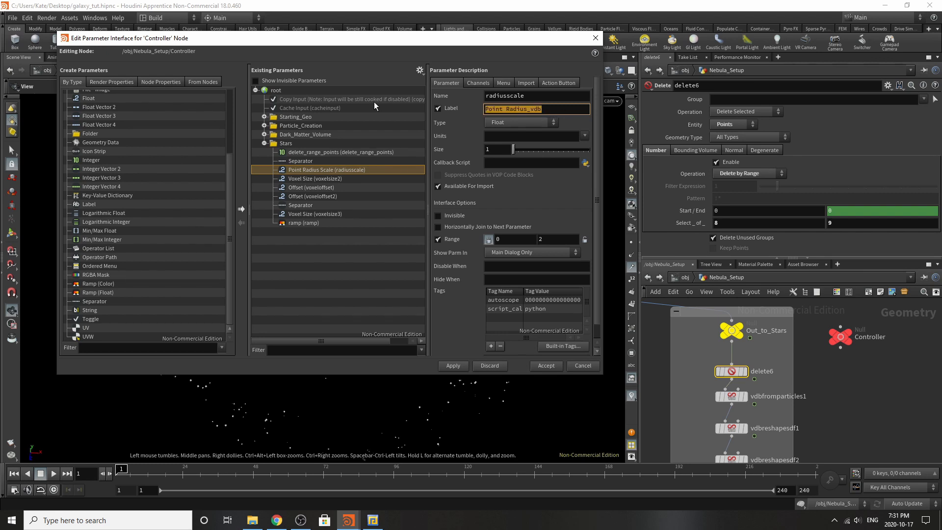
left_click_drag(533, 95, 410, 94)
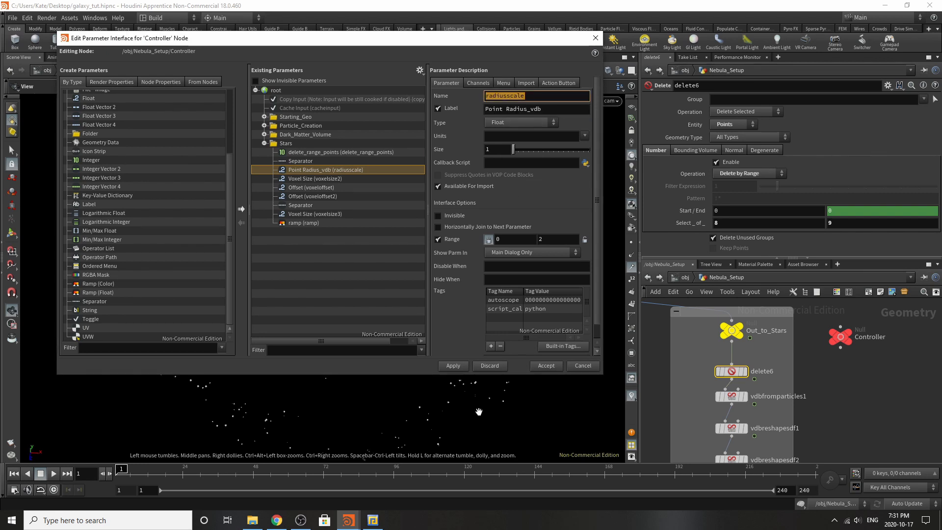
key("ctrl+v")
key("Return")
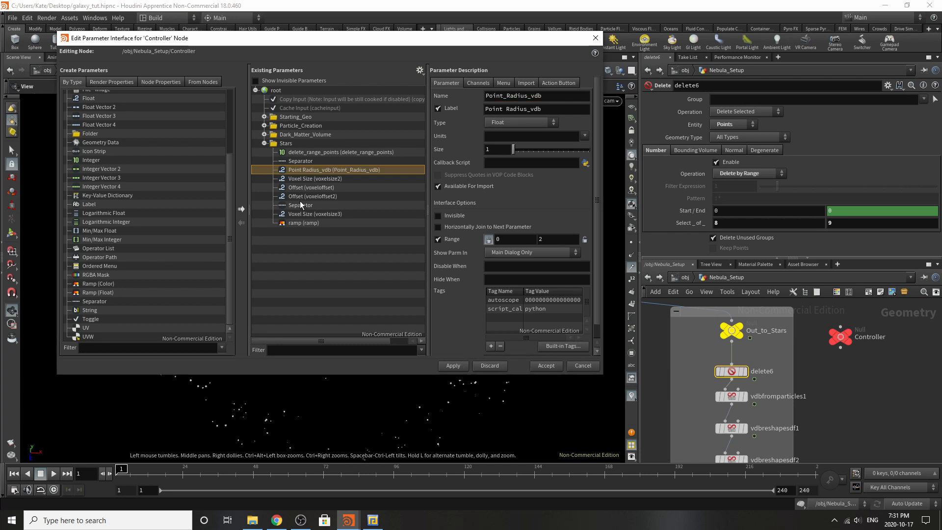
Step: Relabel the voxelsize2 parameter as Voxel Size_vdb and give it the name Voxel_Size_vdb
left_click(319, 181)
left_click(548, 113)
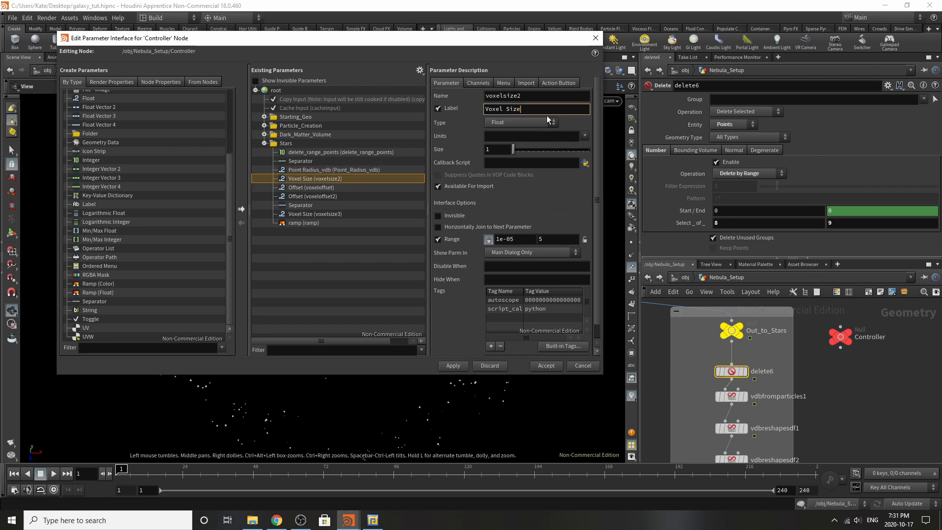
type("_vdb")
key("Return")
key("ctrl+c")
left_click_drag(528, 96, 442, 102)
key("ctrl+v")
key("Return")
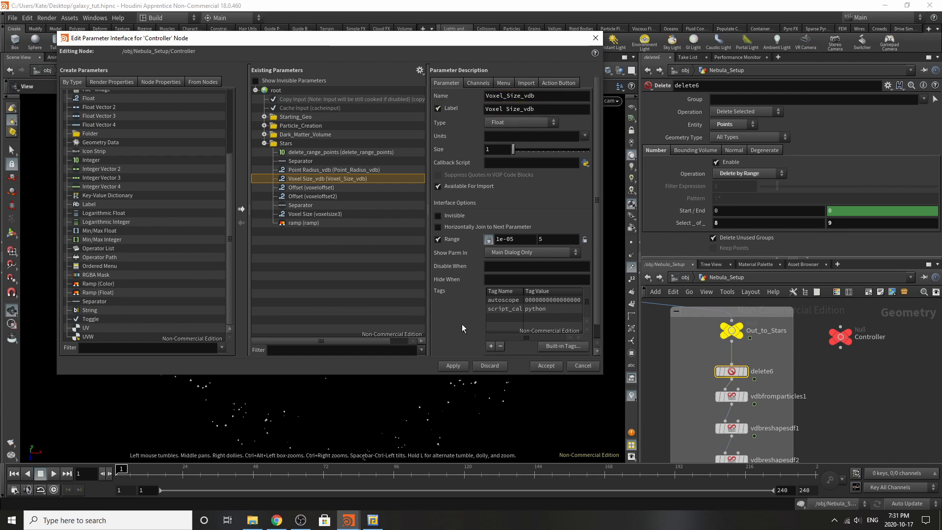
Step: Check which operation vdbreshapesdf1 uses, and set both label and name of the voxeloffset parameter to Erode_density
left_click(342, 187)
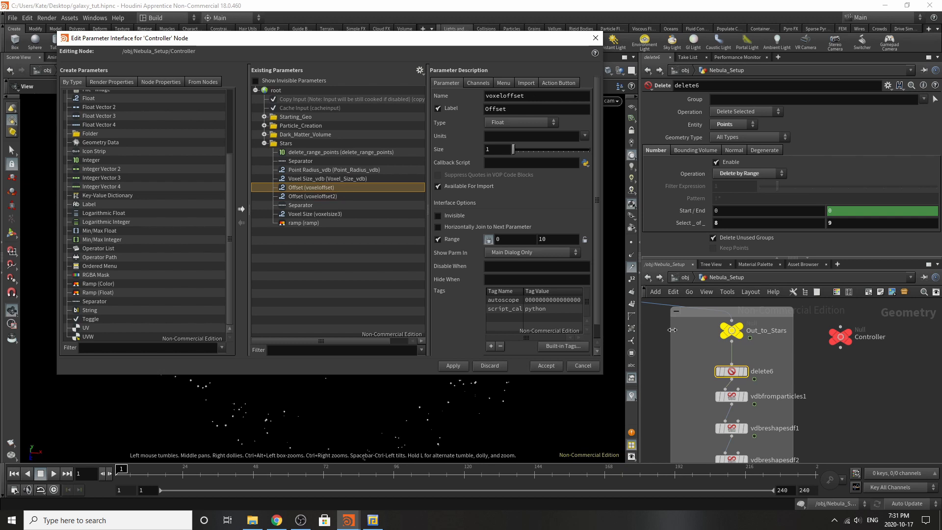
scroll(682, 438, "down", 5)
left_click(698, 385)
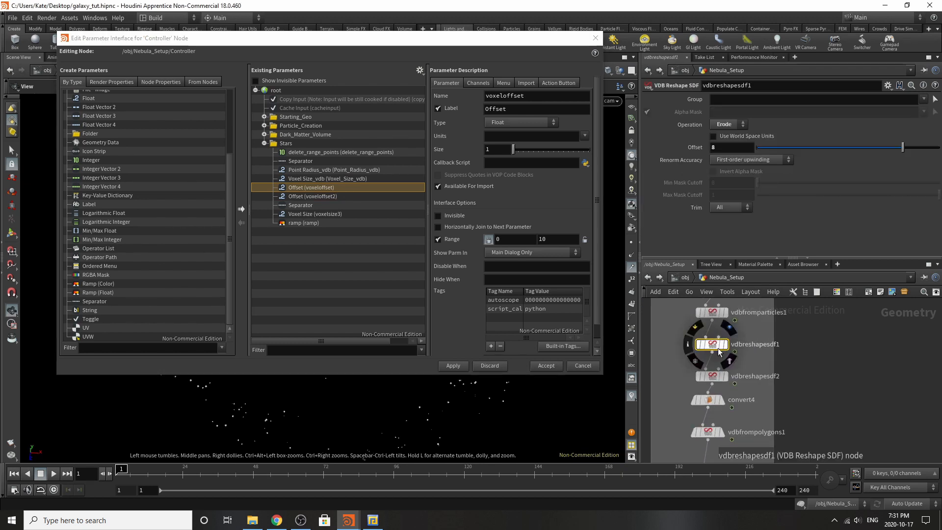
scroll(690, 358, "up", 3)
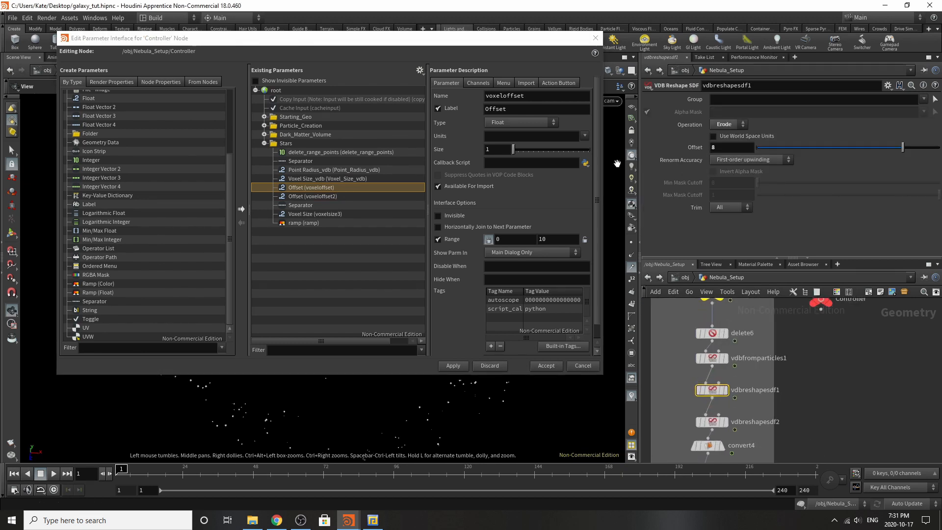
double_click(532, 107)
type("Erode")
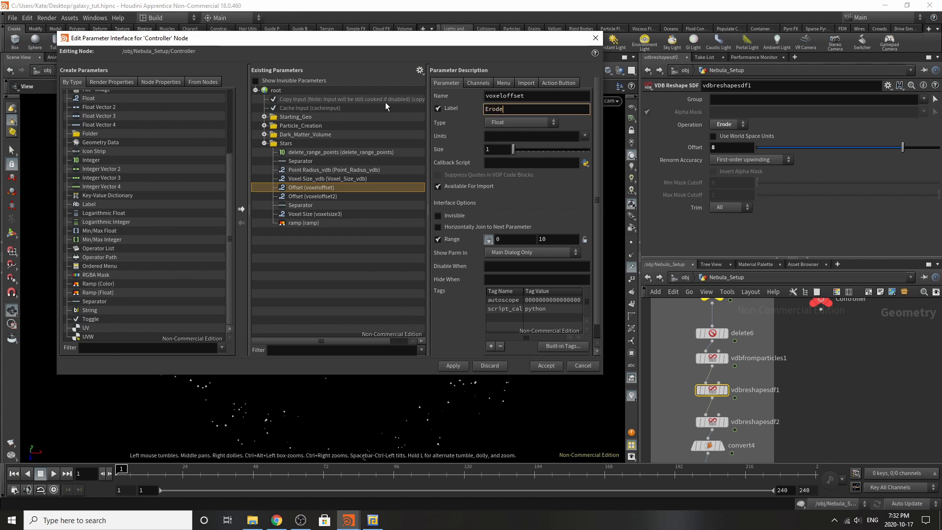
type("_density")
left_click_drag(534, 110, 469, 117)
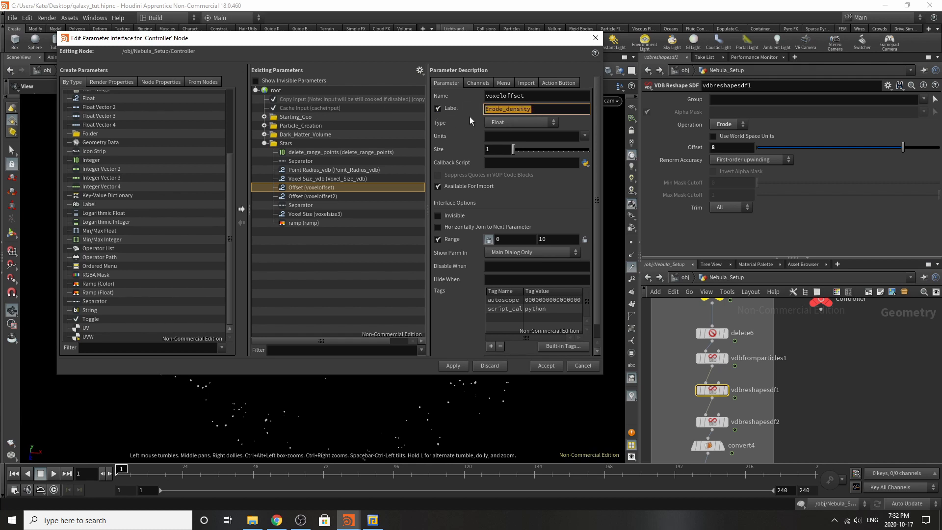
key("ctrl+c")
double_click(523, 94)
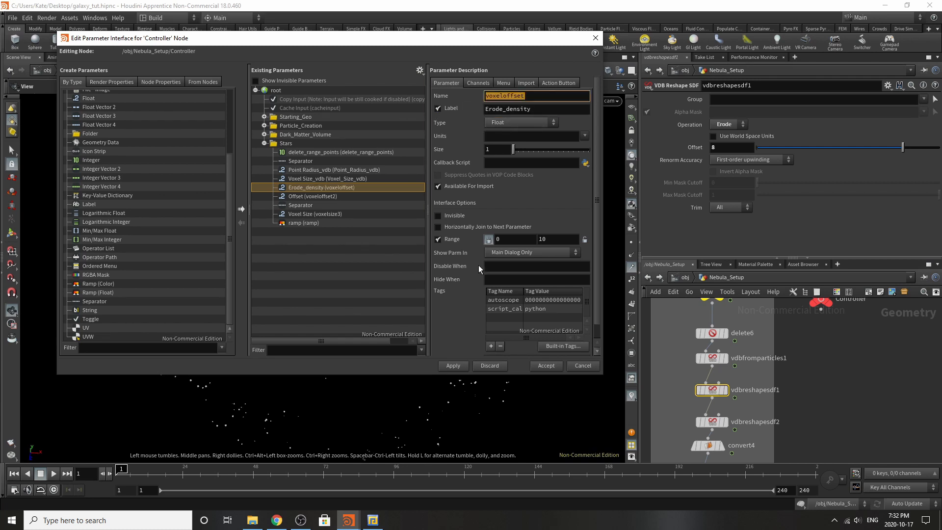
key("ctrl+v")
key("Return")
Step: Check the vdbreshapesdf2 node, and set both label and name of the voxeloffset2 parameter to Erode_density_add
left_click(336, 197)
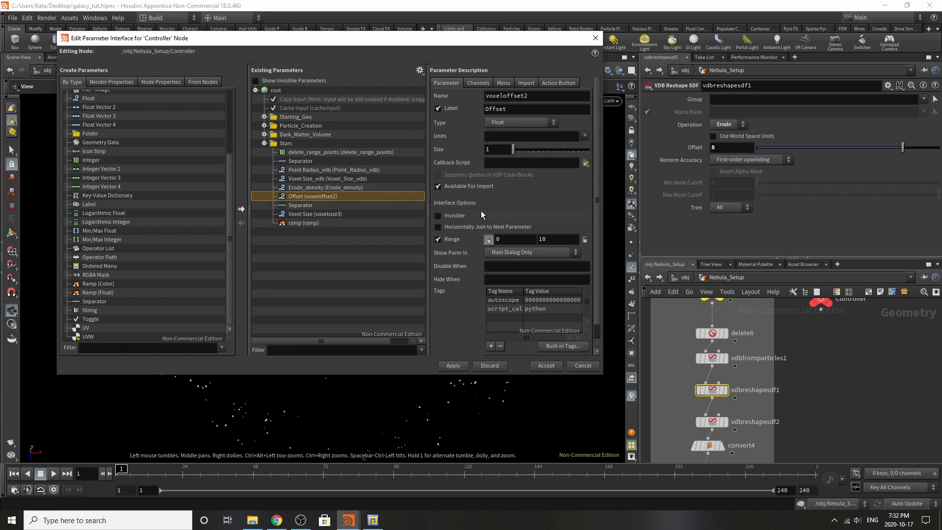
left_click(712, 421)
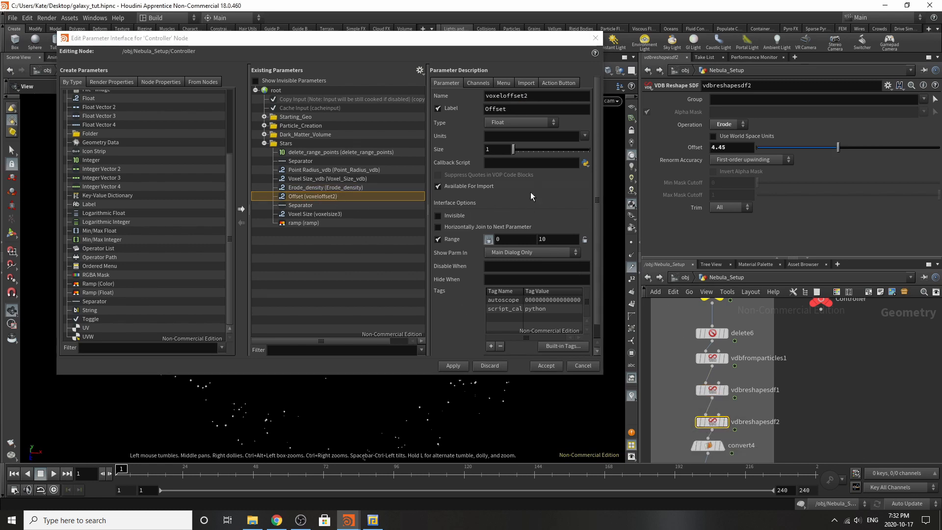
left_click_drag(517, 110, 400, 105)
key("ctrl+v")
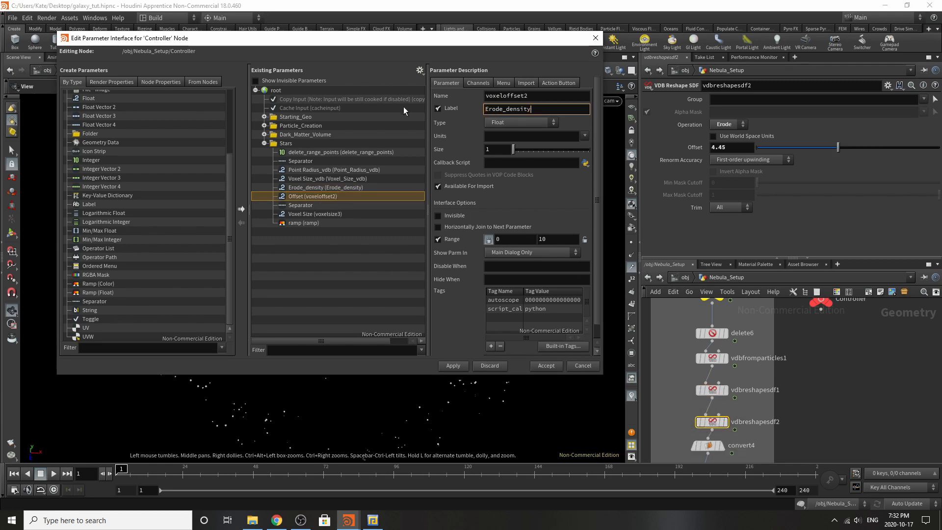
type("_add")
key("Return")
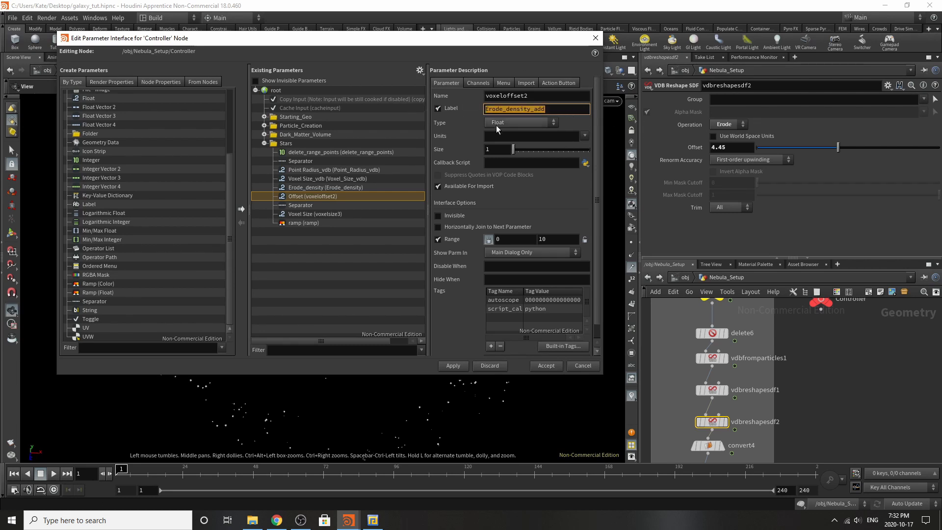
key("shift+Tab")
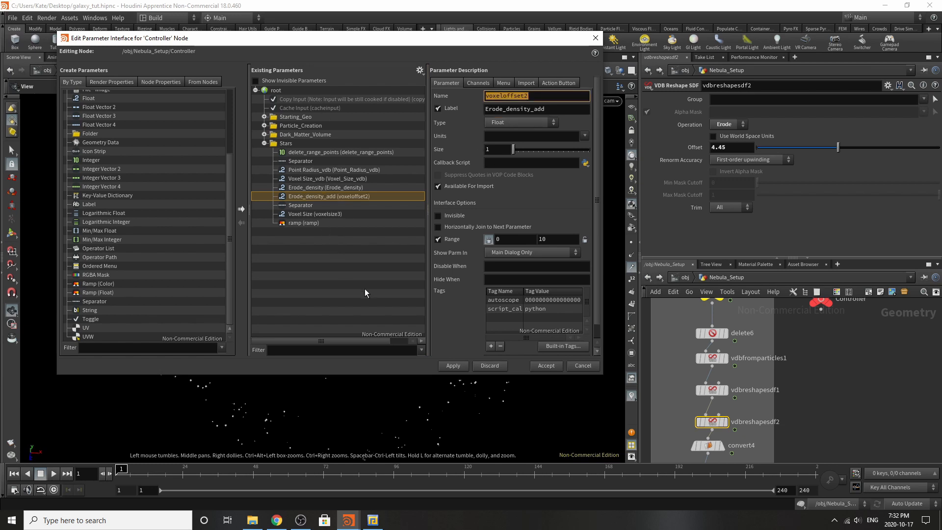
key("ctrl+v")
key("Return")
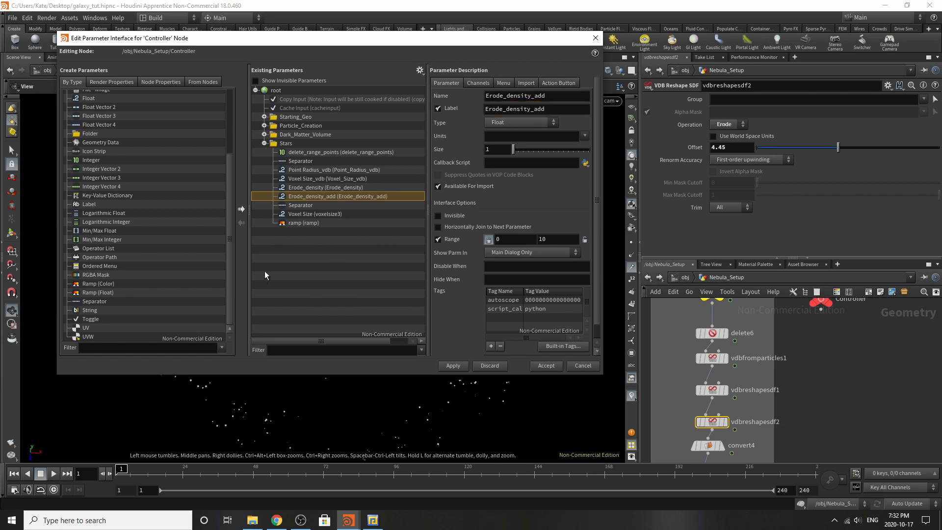
Step: Relabel the voxelsize3 parameter as Voxel Size_final and give it the name Voxel_Size_final
left_click(309, 213)
left_click(542, 110)
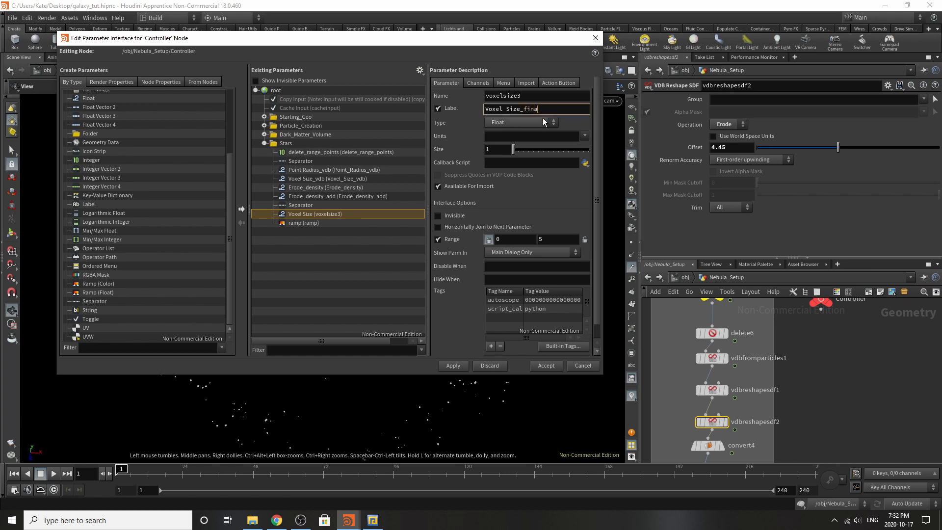
key("Return")
key("shift+Tab")
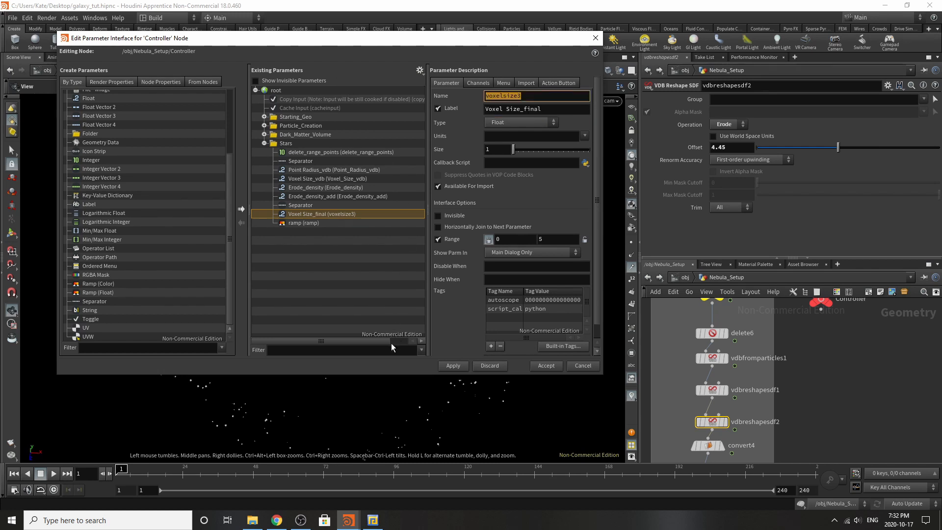
key("ctrl+v")
key("Return")
Step: Set both label and name of the ramp parameter to ramp_density, and apply the Controller's parameter interface changes
left_click(314, 223)
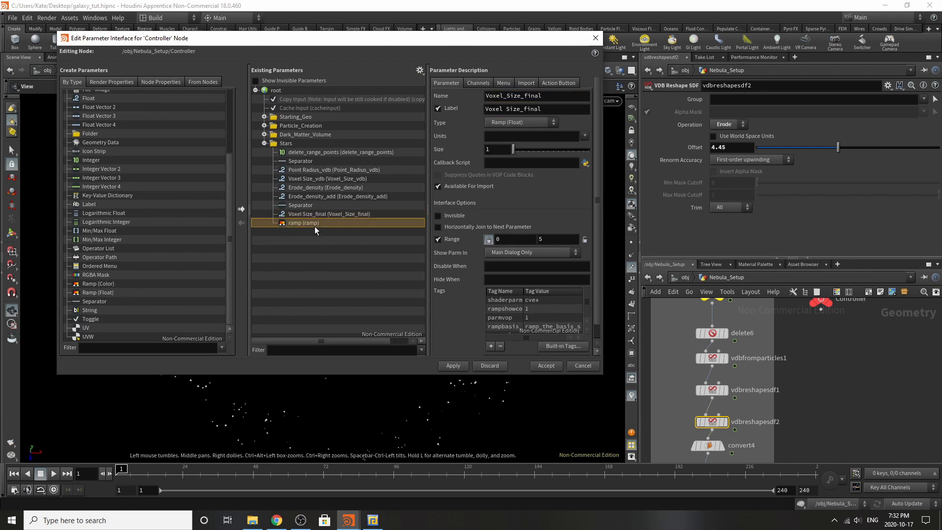
left_click(525, 107)
type("_de")
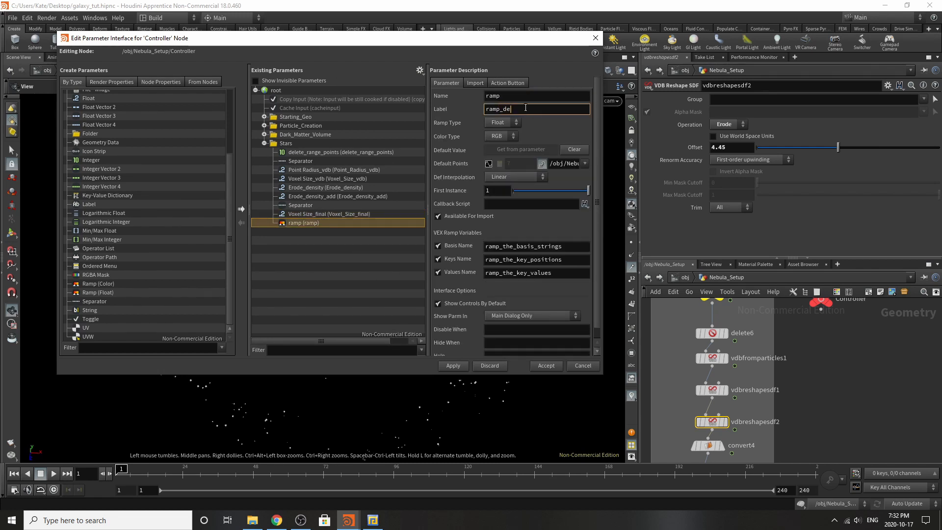
type("nsity")
key("ctrl+a")
key("shift+Tab")
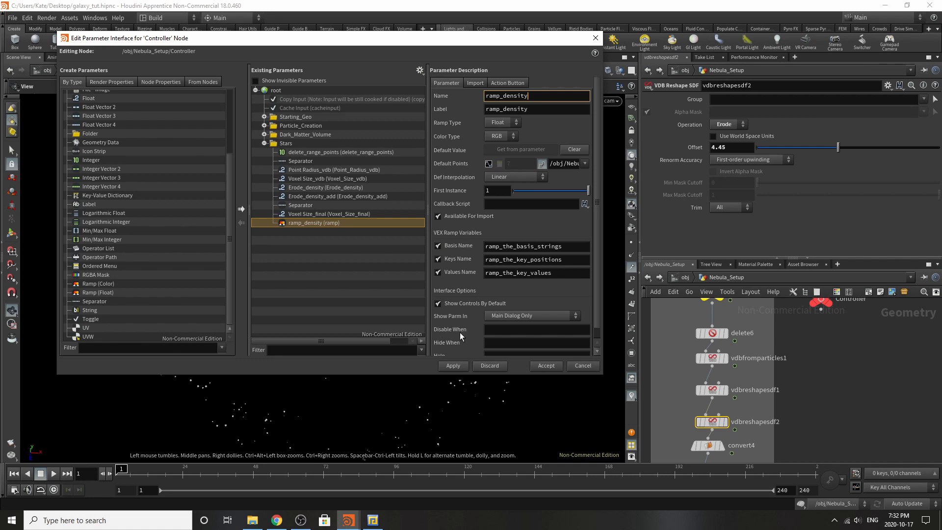
key("Return")
left_click(450, 366)
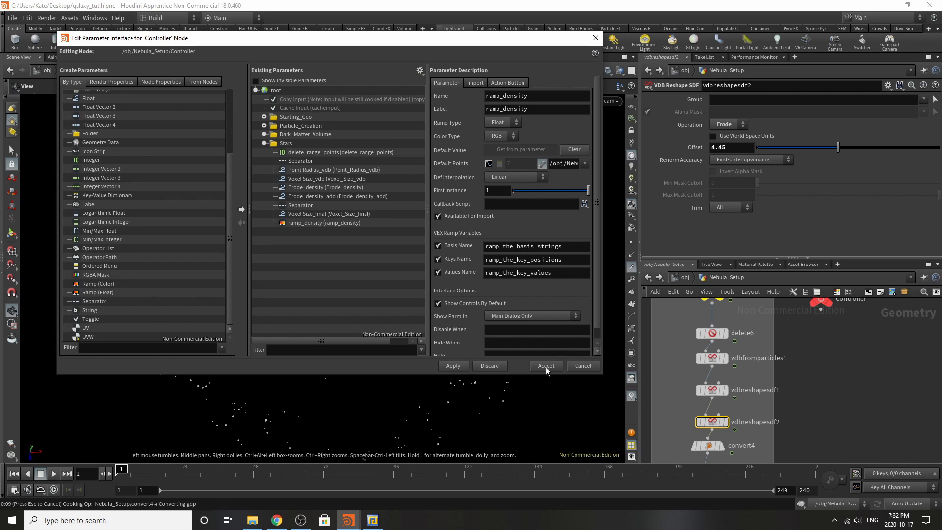
Step: Insert a File Cache node between volumevop1 and Out_Volume_Stars in the stars network
scroll(662, 372, "down", 3)
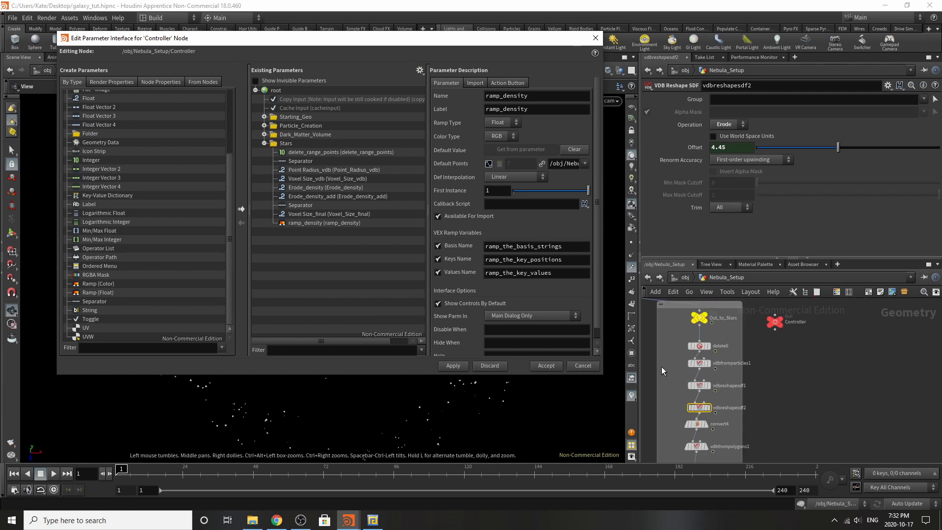
scroll(662, 368, "down", 4)
scroll(688, 423, "up", 5)
scroll(688, 395, "down", 4)
scroll(693, 432, "up", 4)
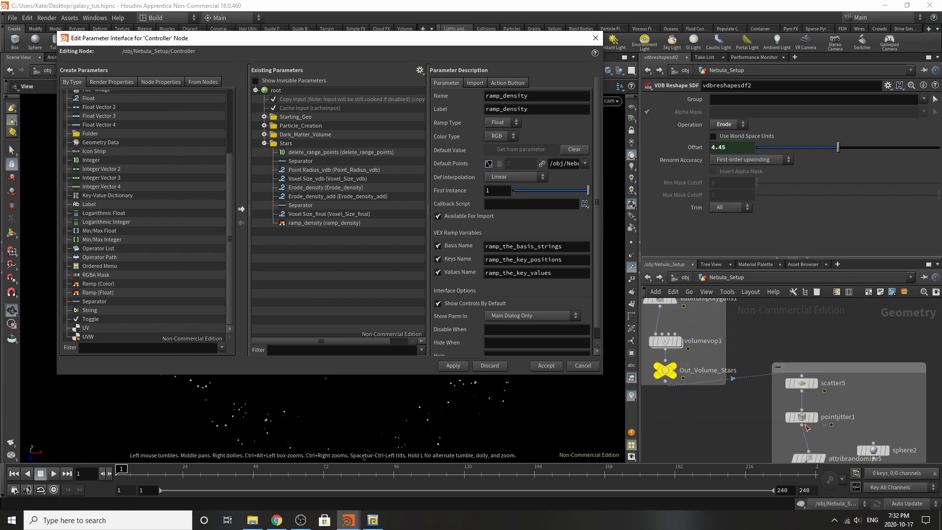
scroll(799, 407, "down", 3)
scroll(733, 393, "up", 3)
scroll(731, 392, "down", 3)
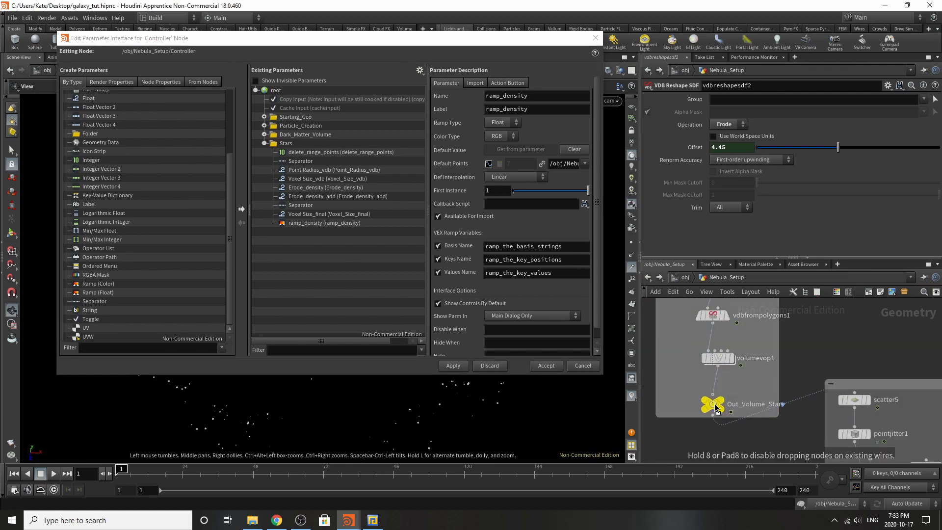
scroll(686, 383, "up", 2)
key("Tab")
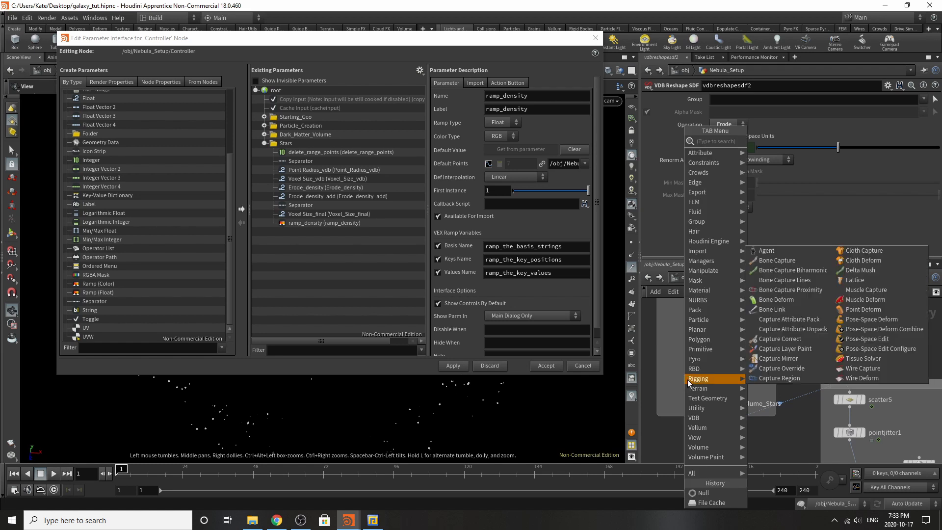
left_click(716, 503)
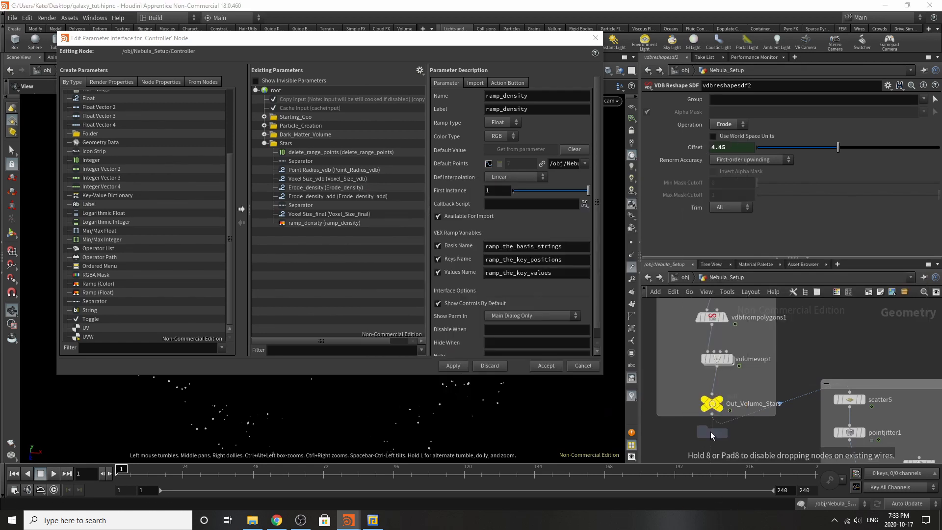
left_click(720, 386)
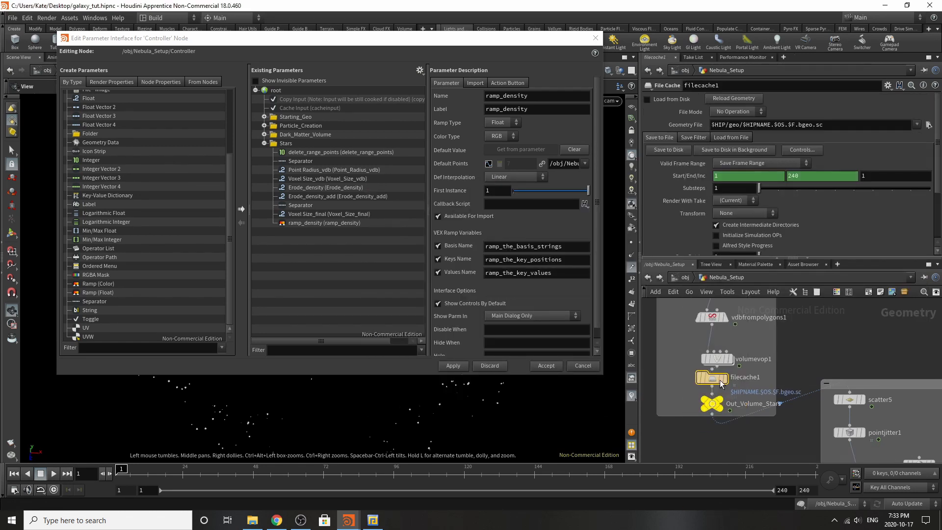
Step: Rename the new File Cache node as filecache_density
double_click(748, 392)
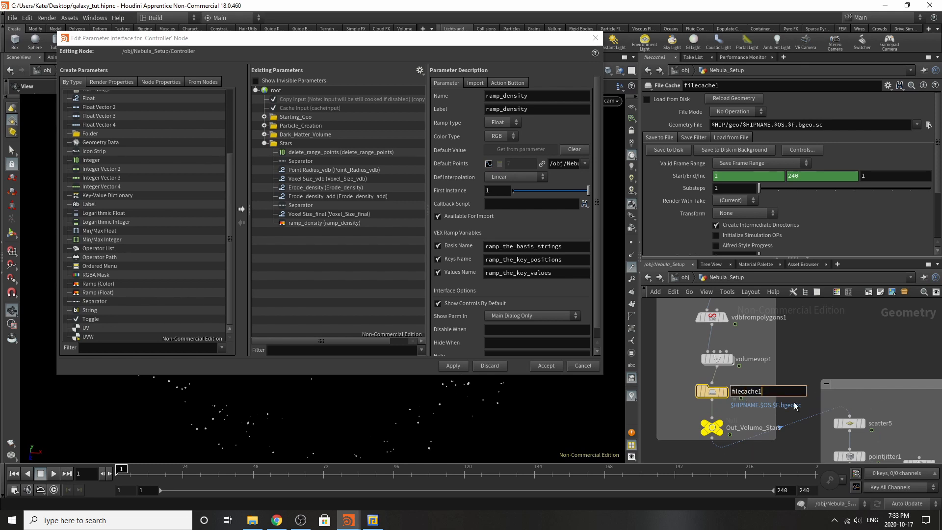
key("BackSpace")
type("_density")
key("Return")
mouse_move(716, 397)
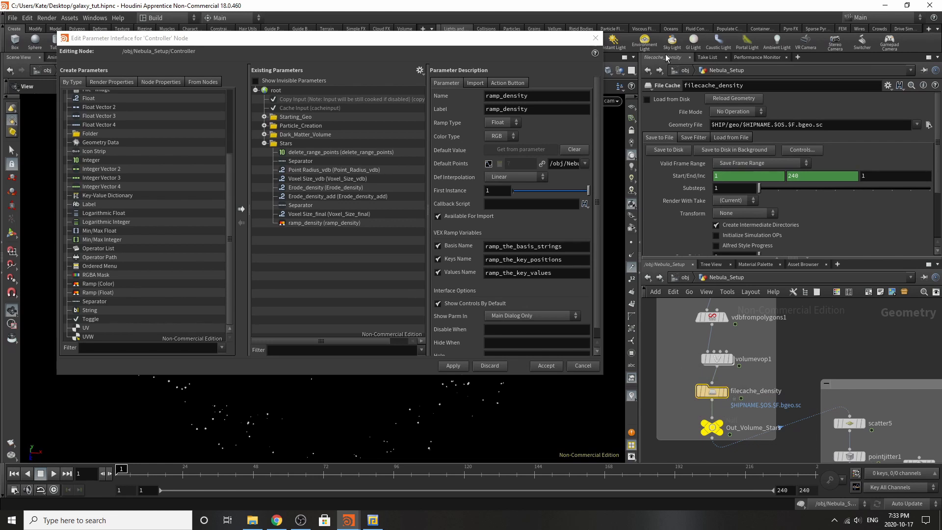
Step: Cache filecache_density to $HIP/geo/density.$F.bgeo for frames 1 to 20 in the background, load it from disk, and display Out_Volume_Stars
left_click(655, 98)
left_click(929, 125)
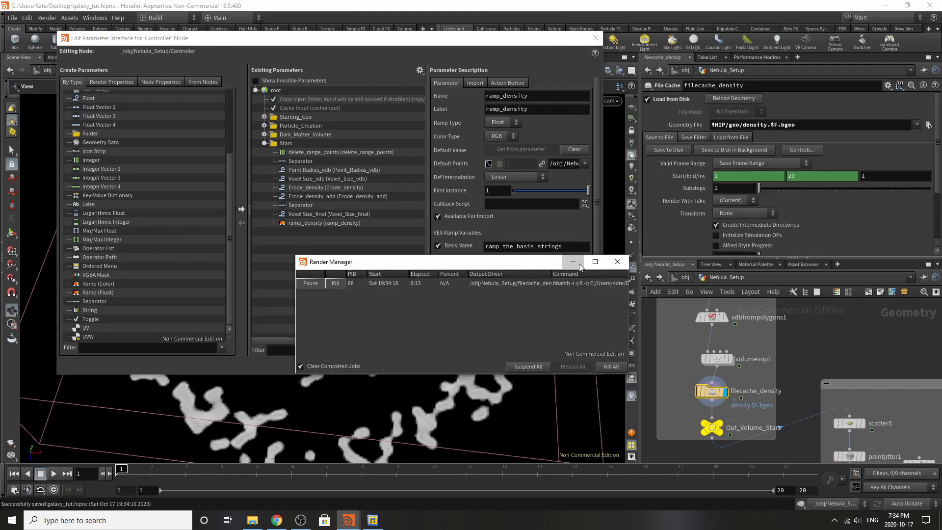
left_click(573, 261)
left_click(720, 434)
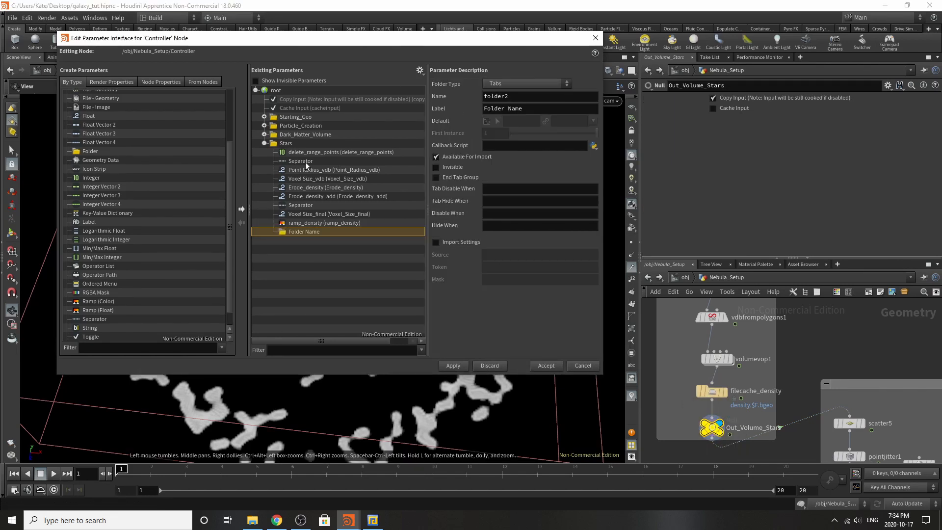
Step: Add a folder inside the Controller's Stars folder and set its label and name to Background_stars
scroll(772, 324, "down", 4)
scroll(858, 447, "up", 6)
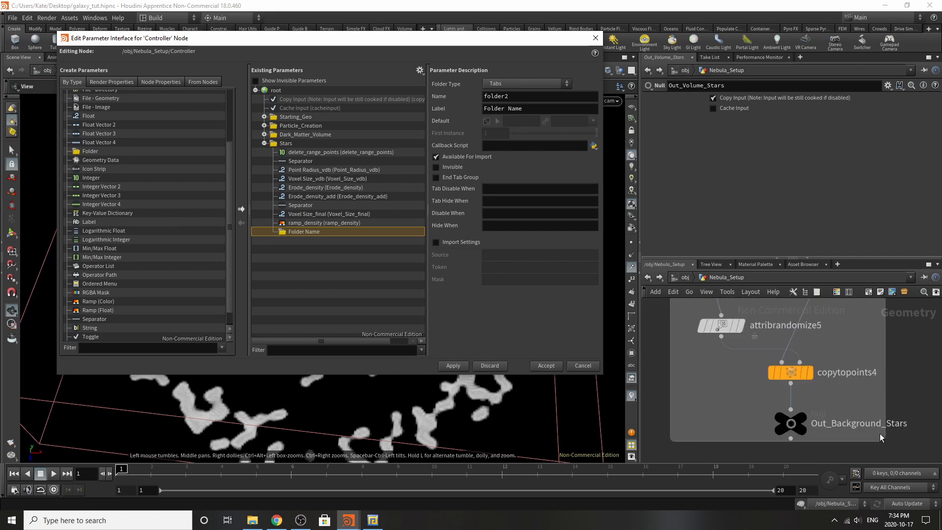
left_click_drag(523, 109, 275, 109)
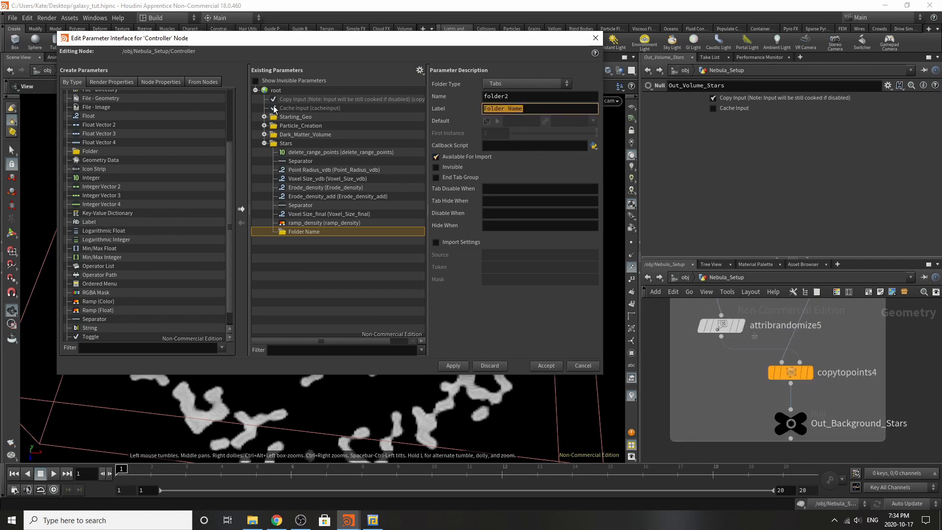
type("Background_stars")
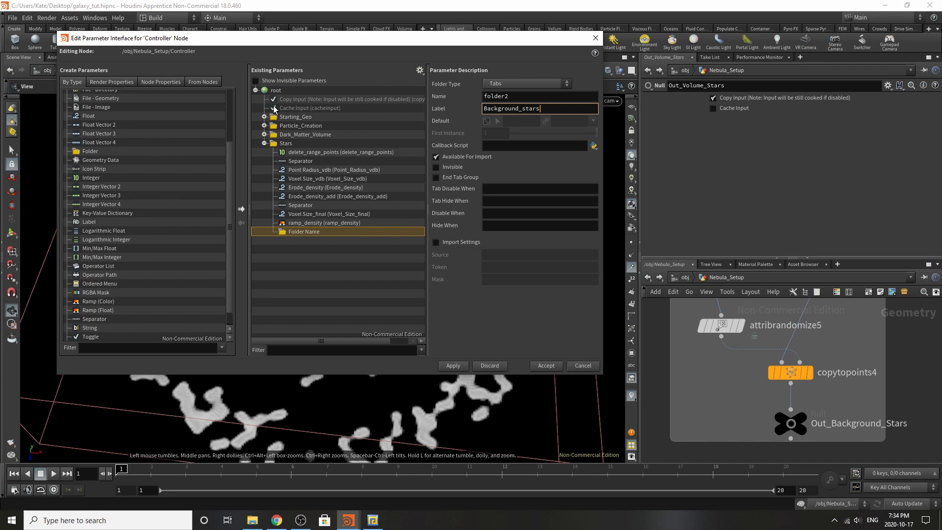
key("Return")
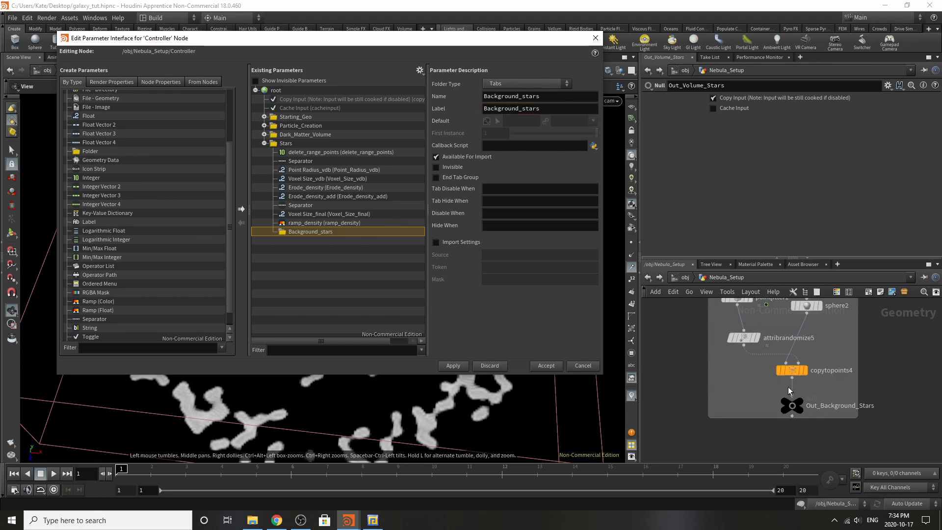
Step: Add scatter5's Force Total Count and pointjitter1's Scale and Seed to the Background_stars folder
scroll(788, 386, "up", 3)
left_click(736, 346)
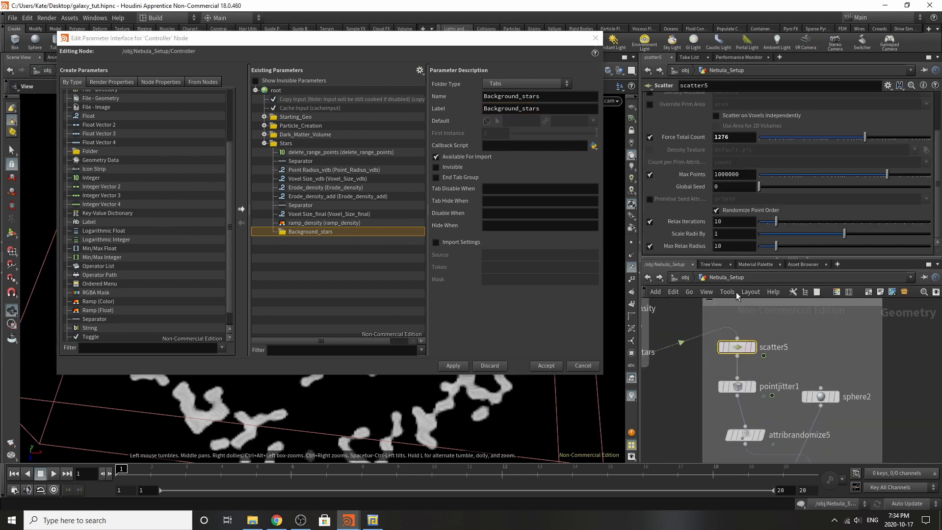
left_click_drag(324, 225, 314, 233)
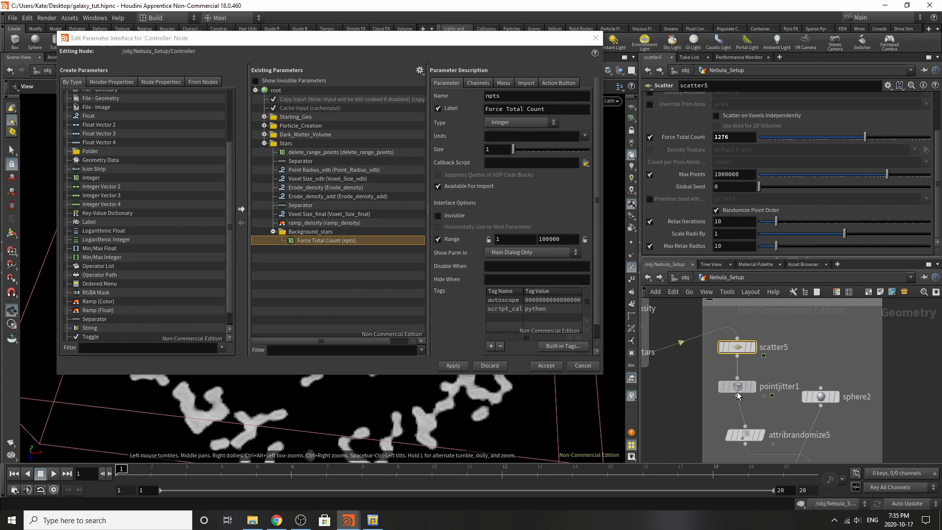
left_click(737, 388)
left_click_drag(697, 123, 315, 256)
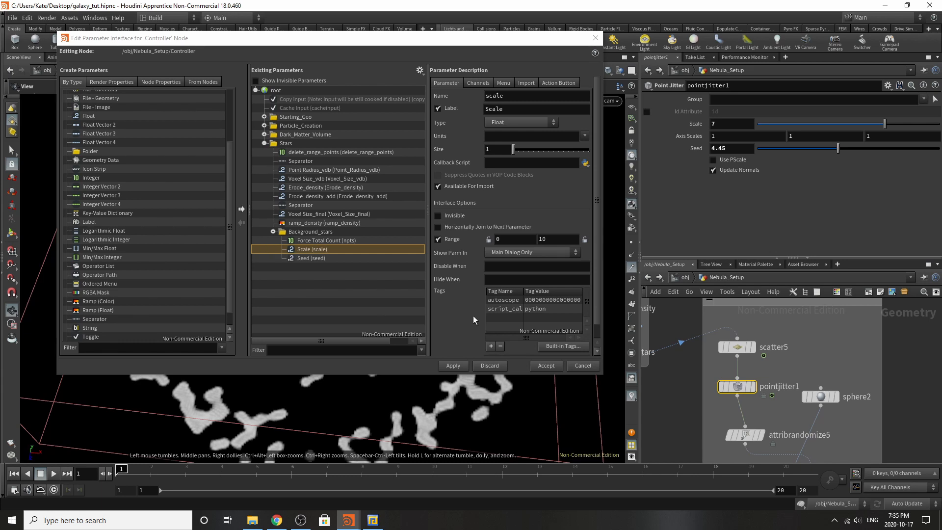
Step: Add attribrandomize5's Min Value and Max Value to Background_stars, and insert separators after Force Total Count and after Seed
scroll(729, 389, "down", 3)
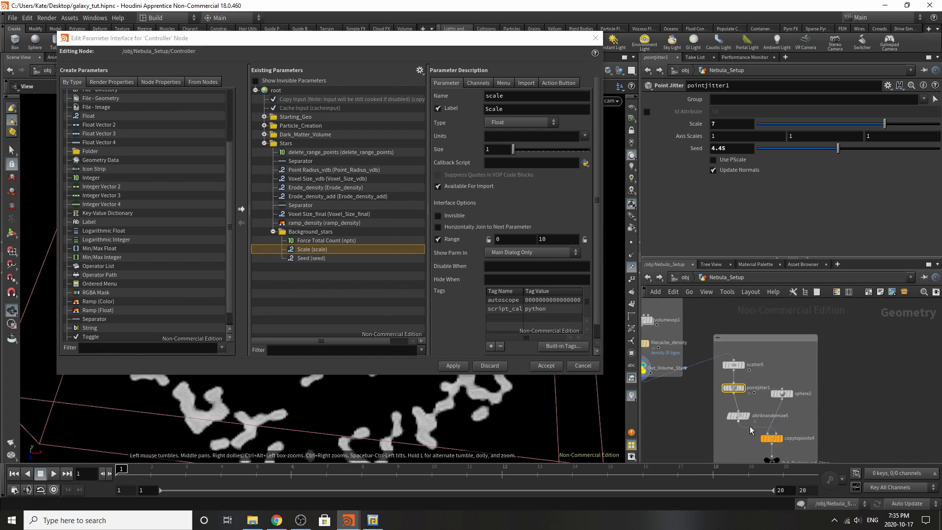
scroll(753, 428, "up", 4)
left_click(723, 408)
left_click_drag(696, 219, 322, 220)
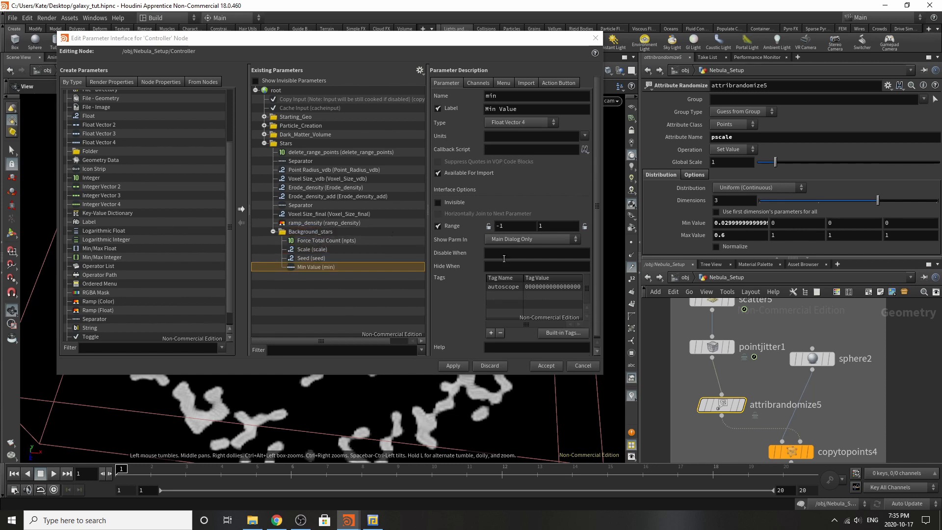
left_click_drag(697, 235, 316, 232)
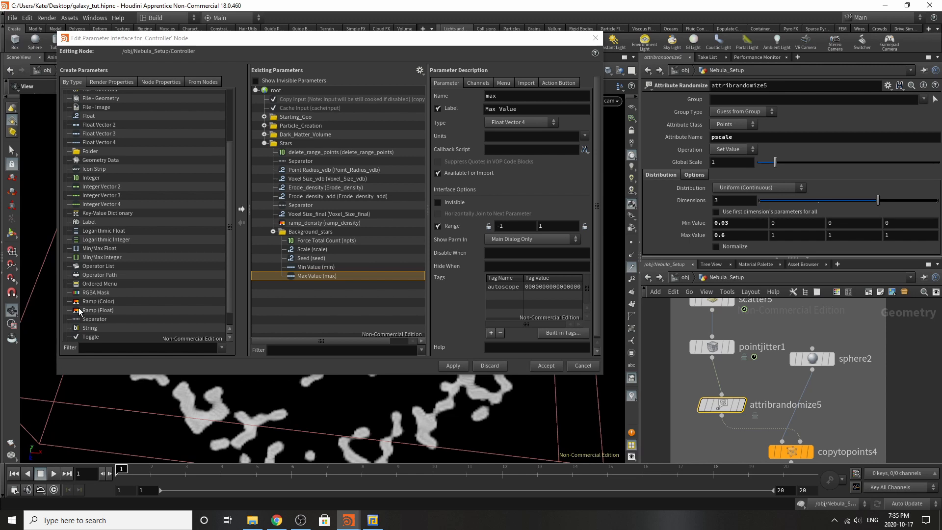
left_click_drag(81, 319, 332, 246)
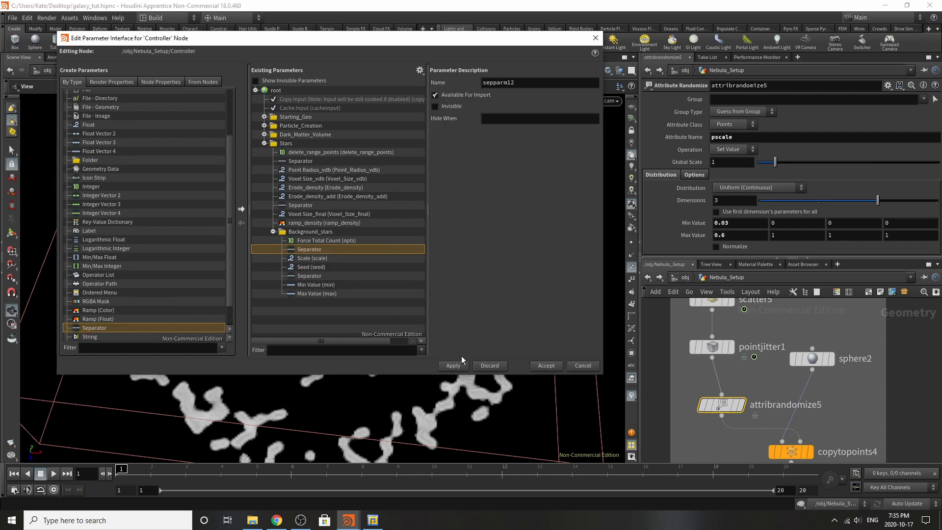
scroll(784, 351, "down", 4)
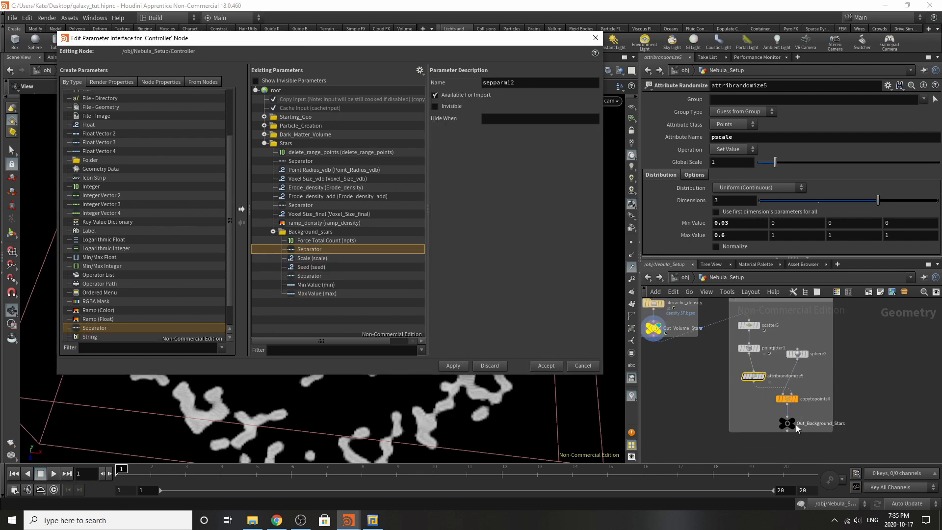
Step: Set both the label and the name of the Force Total Count parameter to Total_star_count
left_click(356, 239)
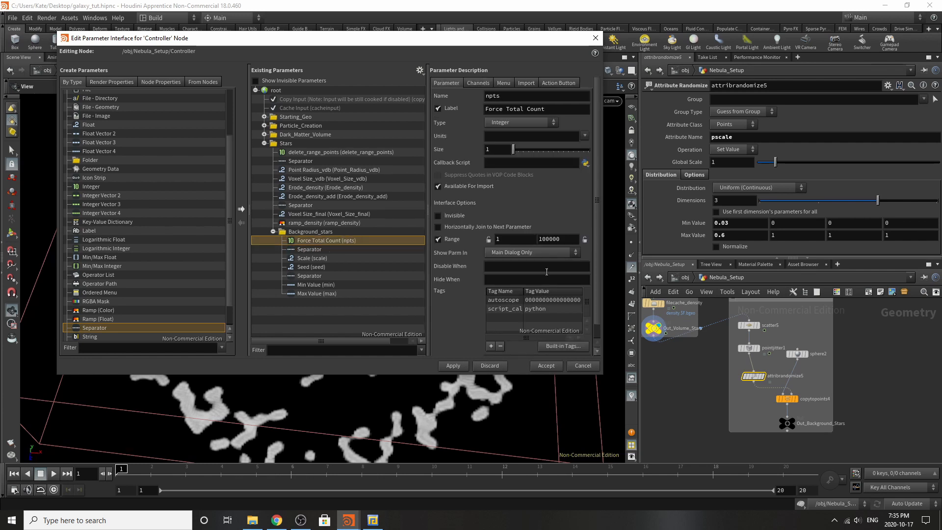
left_click_drag(557, 109, 331, 102)
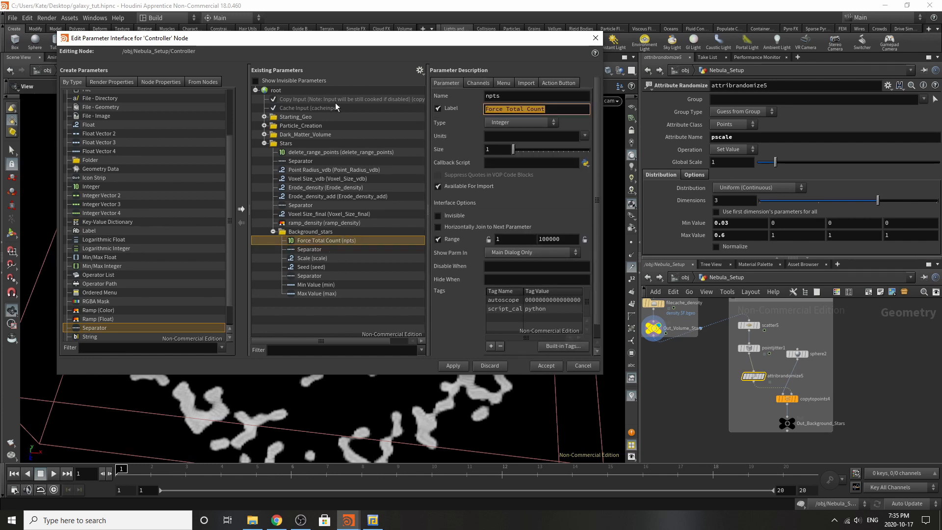
type("Total_st")
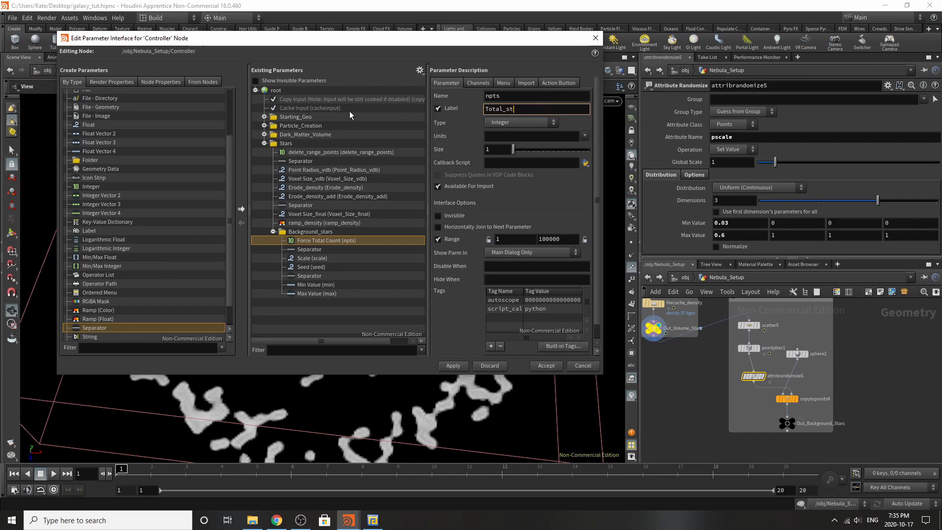
type("ar_count")
key("Return")
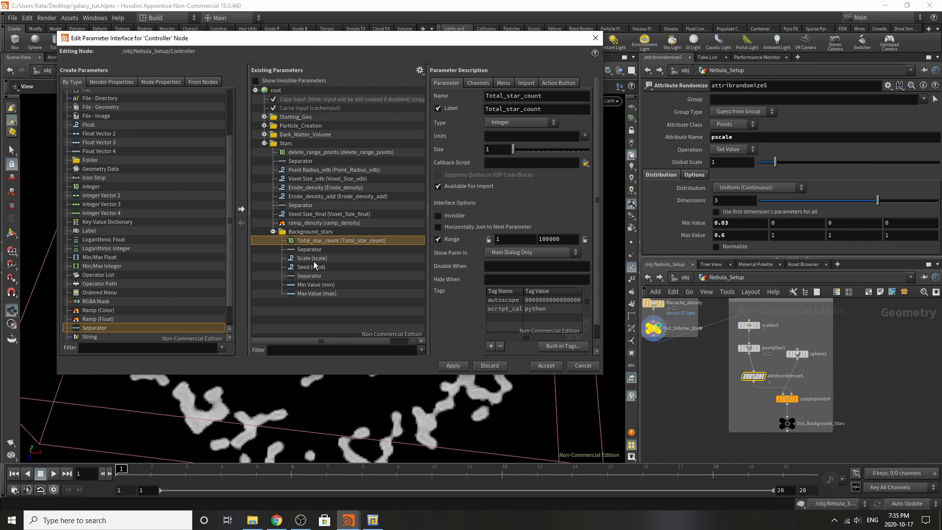
Step: Relabel pointjitter1's Scale parameter in Background_stars as Scale_jitter and try to give it the same name
left_click(314, 260)
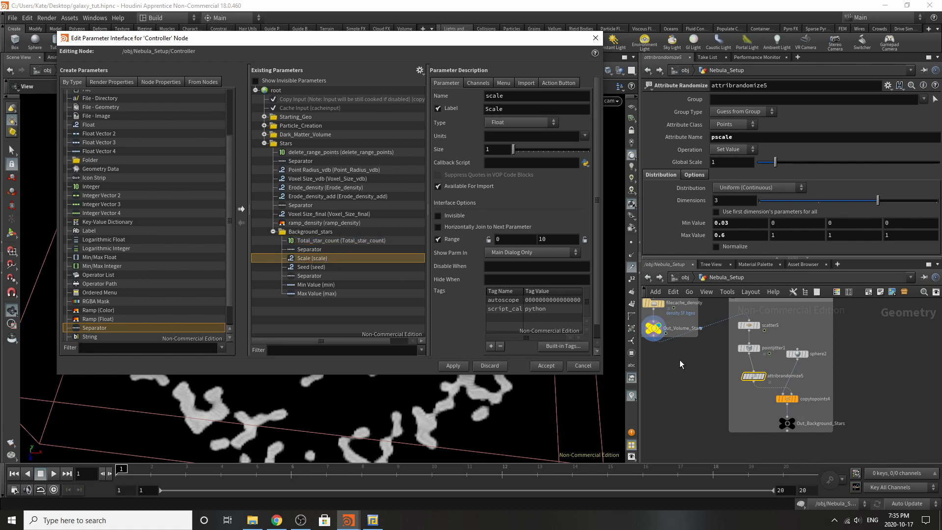
scroll(749, 358, "up", 3)
left_click(746, 355)
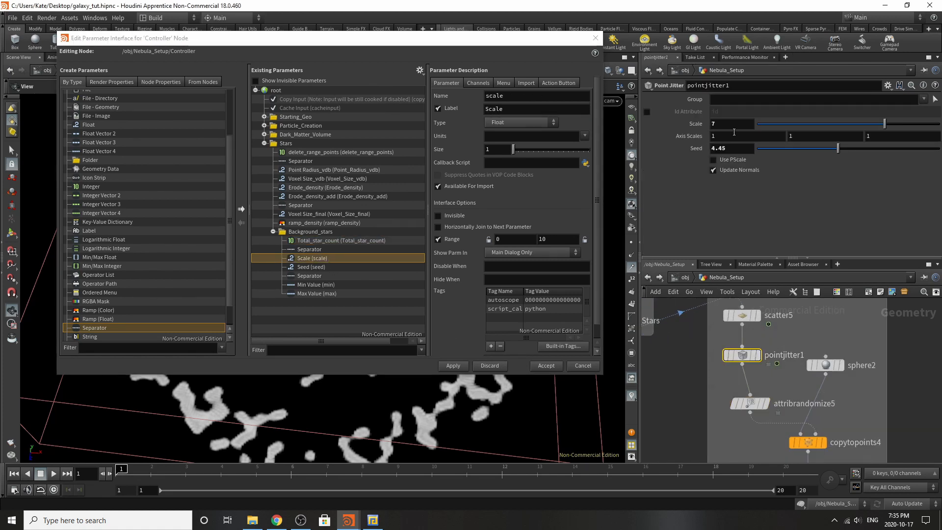
left_click(500, 109)
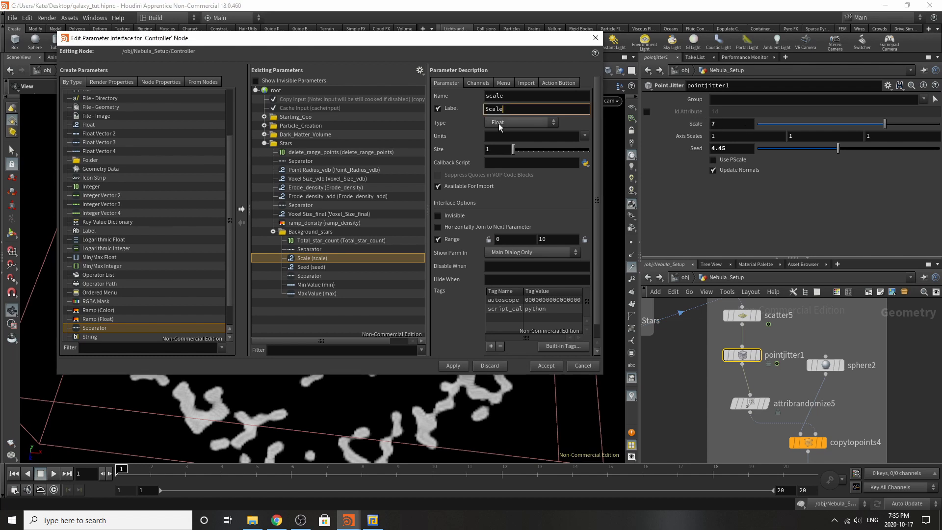
type("_ji")
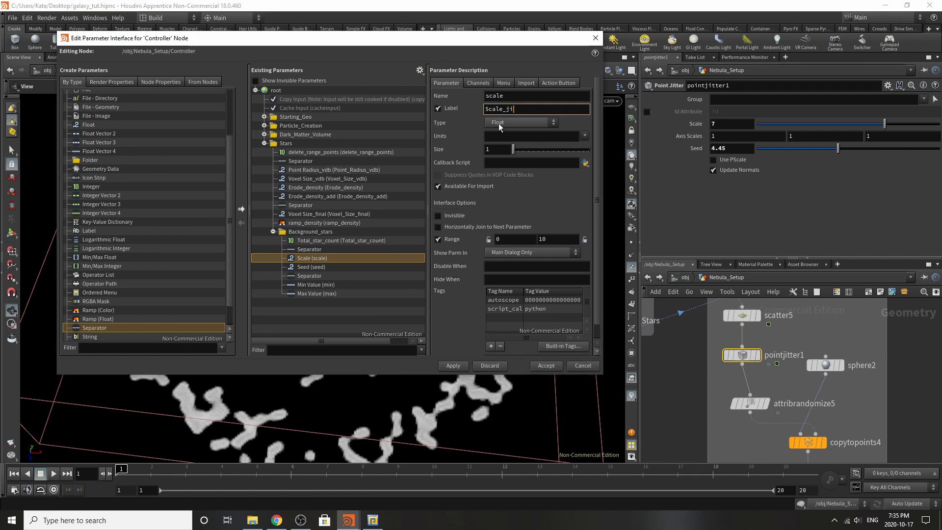
type("tter")
key("Return")
key("ctrl+c")
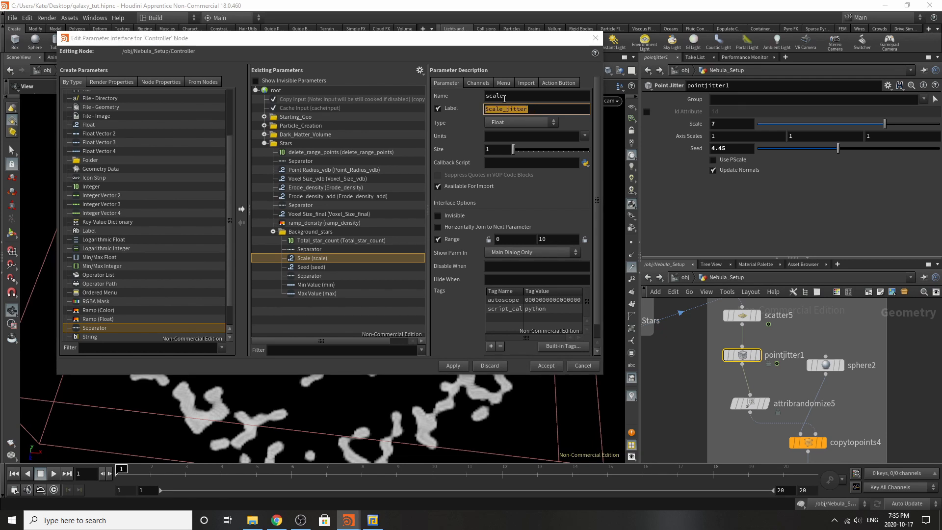
left_click_drag(504, 99, 456, 105)
key("ctrl+v")
Step: Set both the label and the name of the Seed parameter in Background_stars to Jitter_Seed
left_click(339, 268)
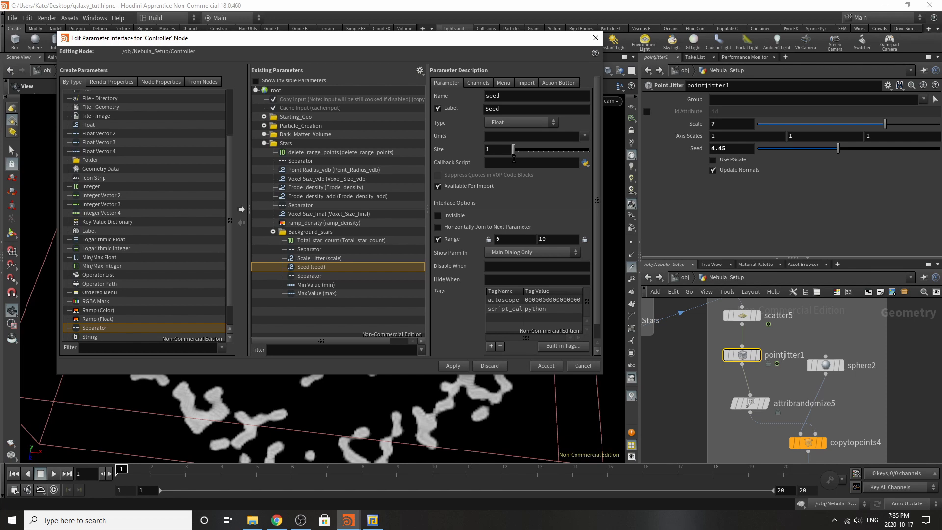
double_click(527, 109)
key("BackSpace")
type("Jit")
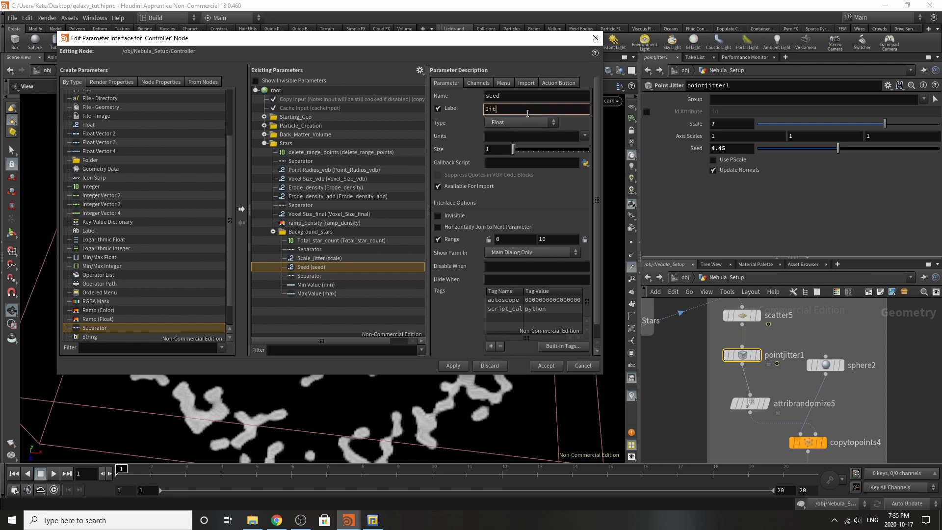
type("ter_S")
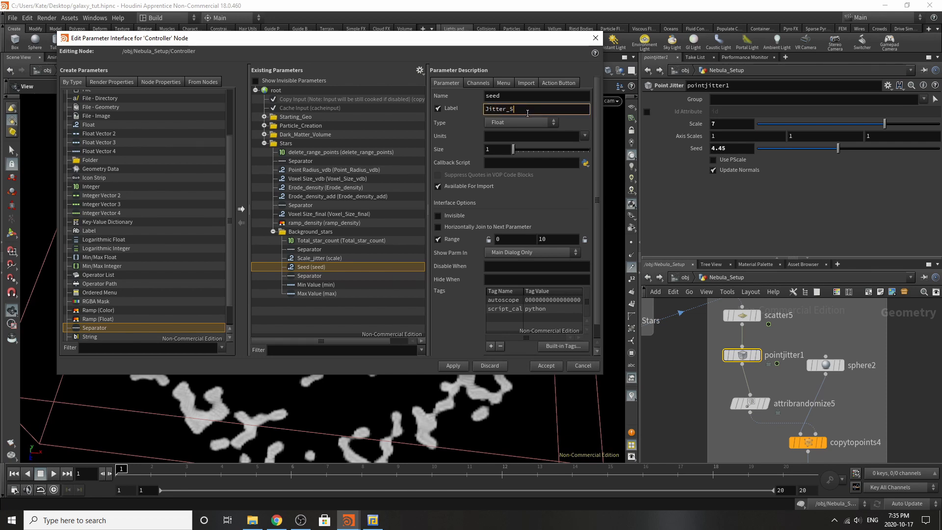
type("eed")
key("Return")
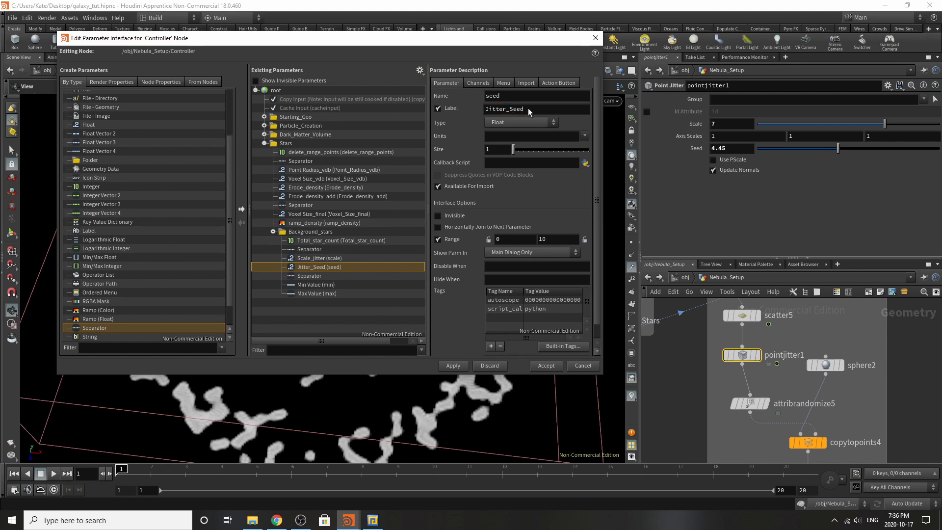
left_click_drag(515, 96, 450, 148)
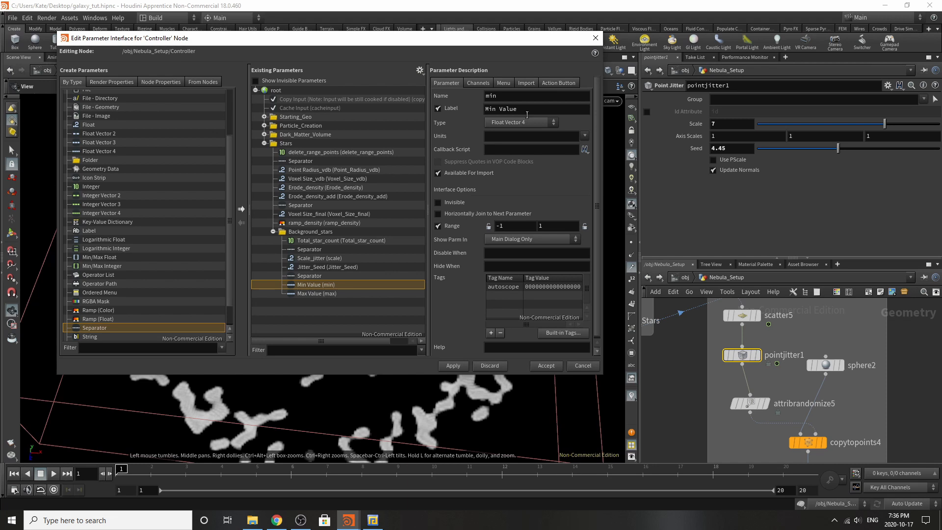
Step: Relabel the min and max parameters as Min Value_pscale and Max Value_pscale, and accept the Controller's parameter interface changes
left_click(527, 112)
type("_pscale")
left_click(326, 294)
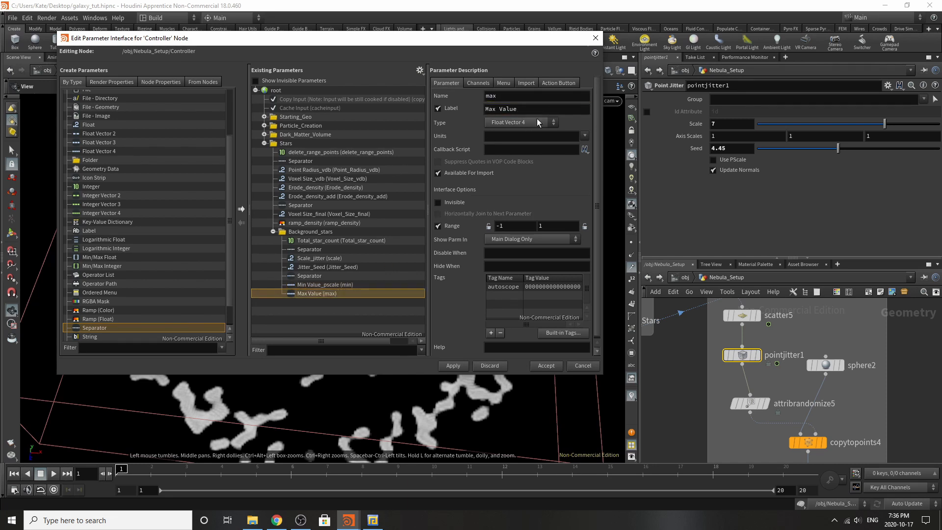
left_click(550, 107)
type("_")
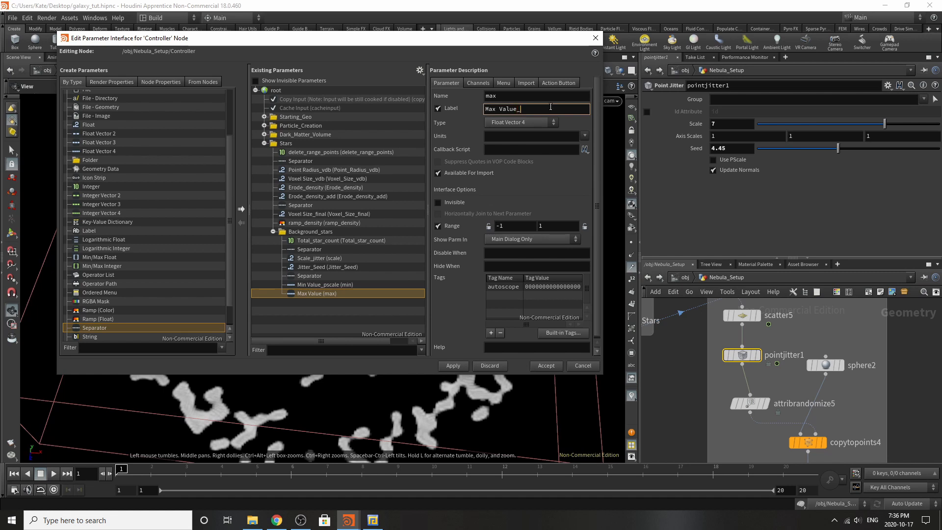
type("pscale")
left_click(454, 366)
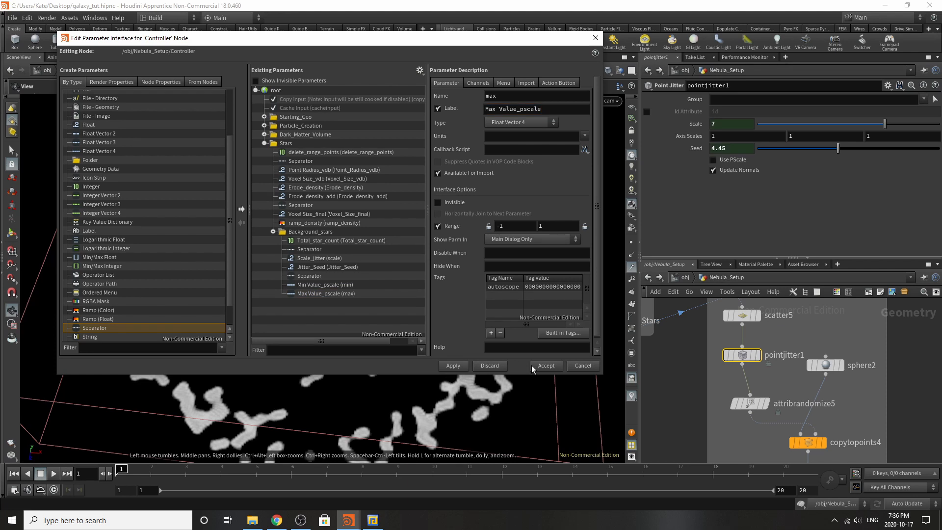
left_click(546, 366)
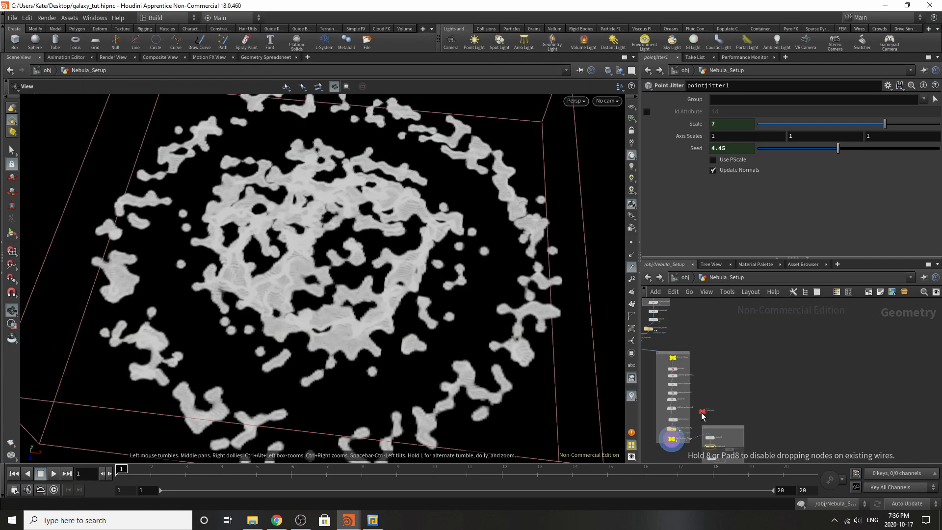
Step: Review the Stars and Background_stars parameters on the Controller node
scroll(703, 416, "up", 5)
left_click(713, 418)
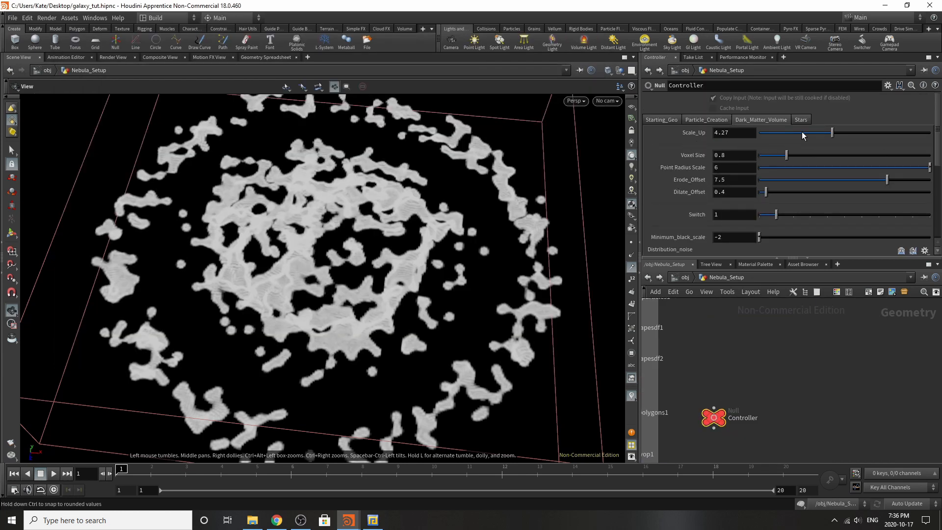
scroll(801, 132, "down", 6)
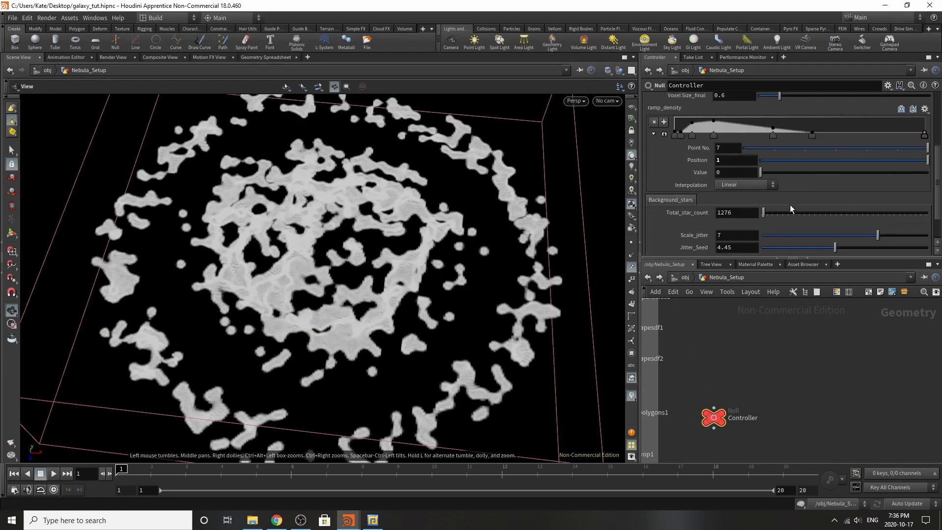
scroll(790, 208, "down", 2)
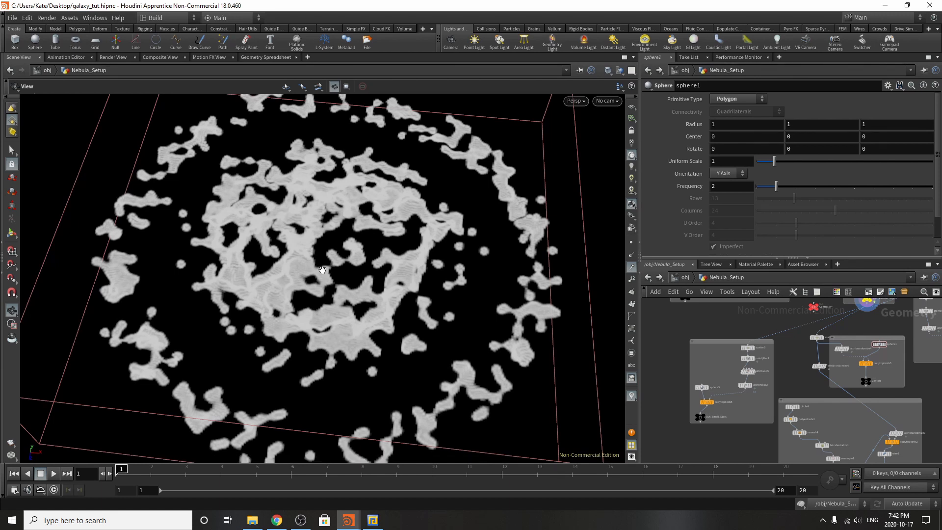
Step: Display the scatter4 node below the Out_Volume_Stars null and inspect its scattered points in the viewport
scroll(807, 332, "down", 5)
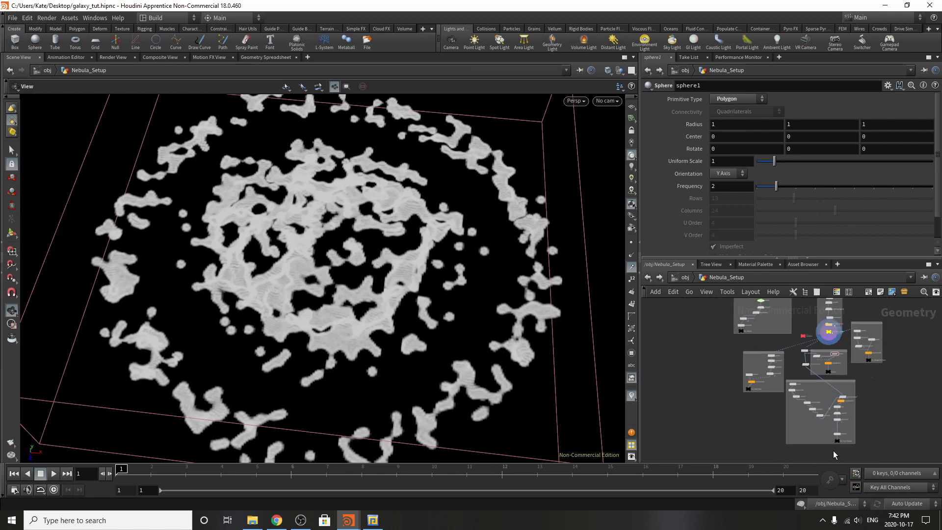
scroll(795, 346, "up", 3)
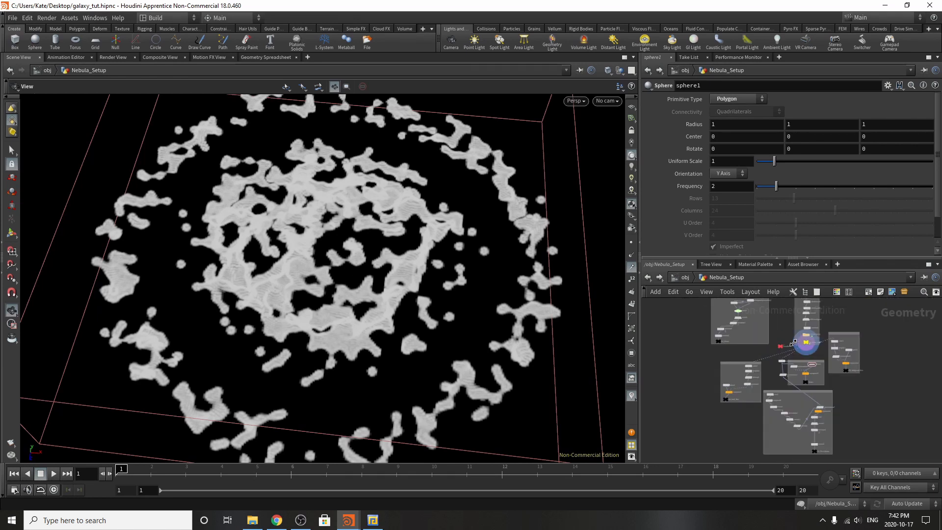
scroll(883, 317, "up", 3)
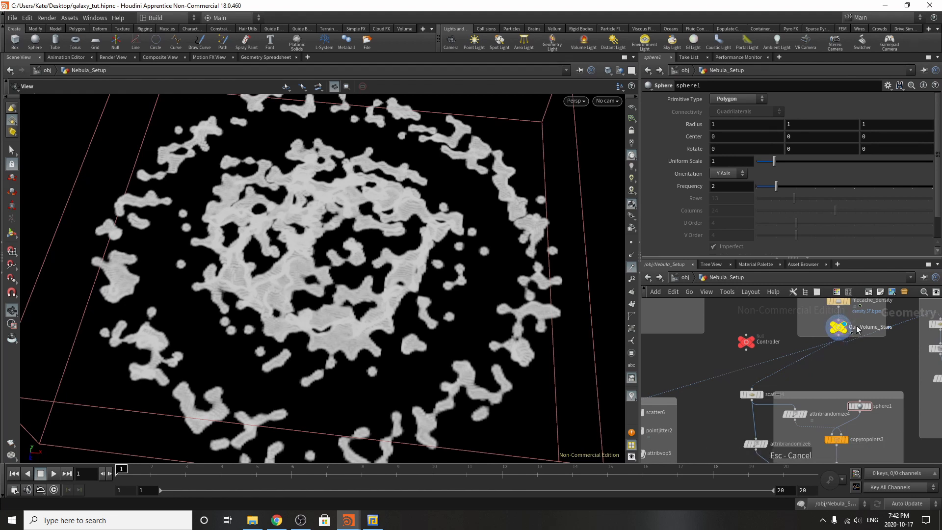
scroll(798, 332, "down", 3)
middle_click_drag(838, 373, 847, 346)
scroll(847, 347, "up", 3)
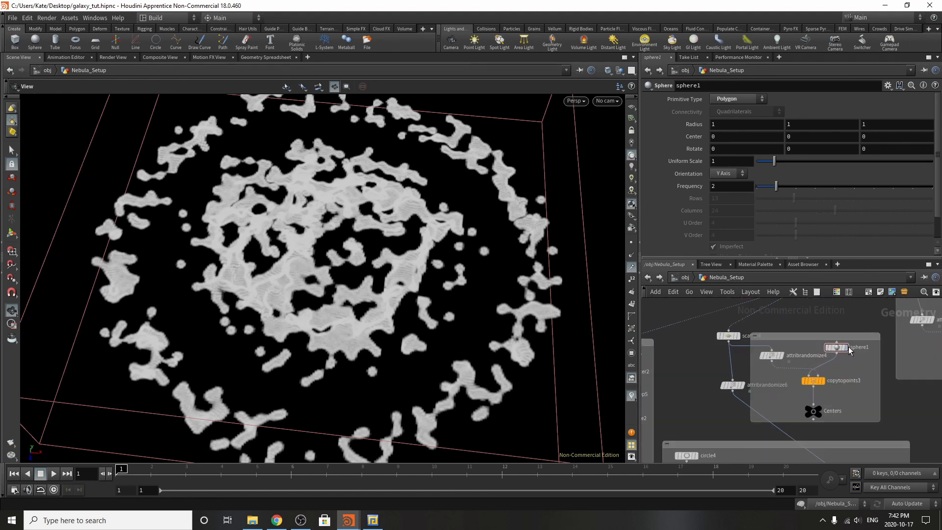
left_click(739, 336)
left_click(730, 336)
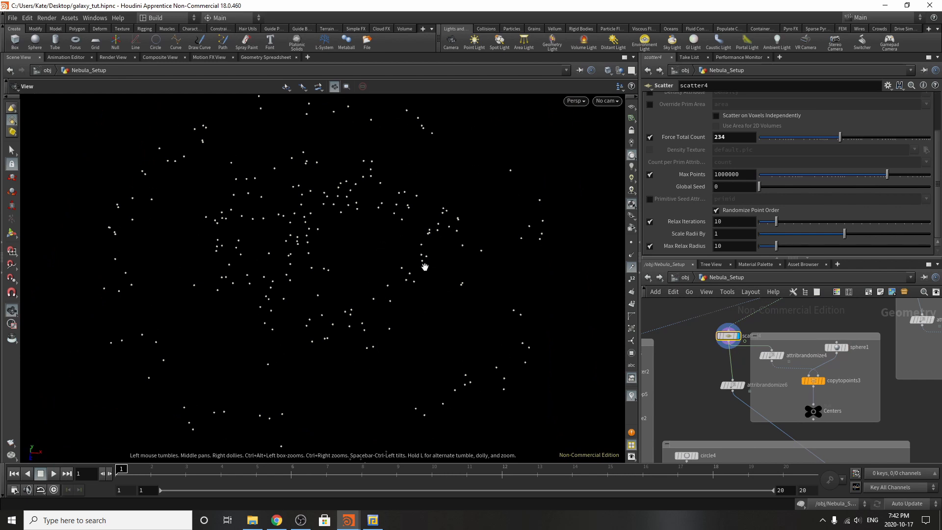
left_click_drag(288, 299, 320, 305)
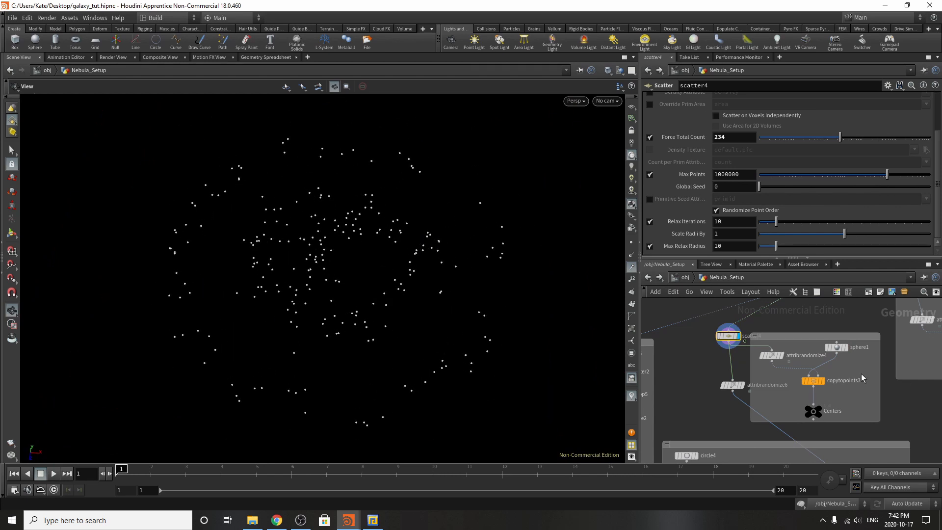
Step: Display attribrandomize4 in the Centers branch and review its pscale randomization settings
scroll(743, 365, "down", 2)
scroll(743, 365, "up", 2)
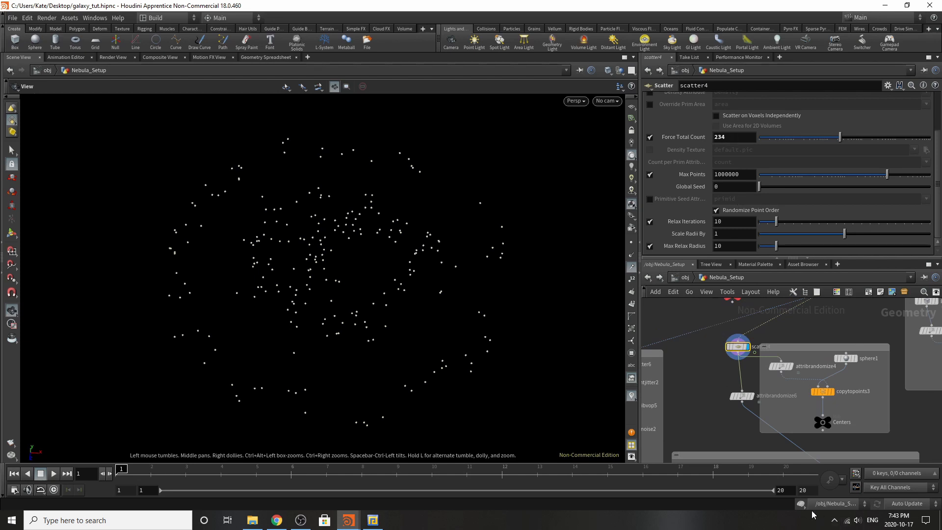
scroll(771, 412, "up", 2)
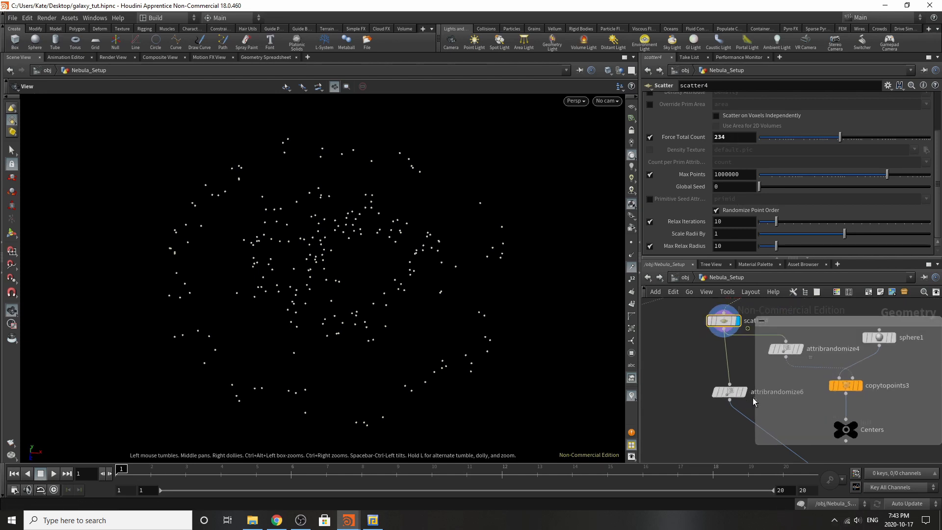
left_click(785, 349)
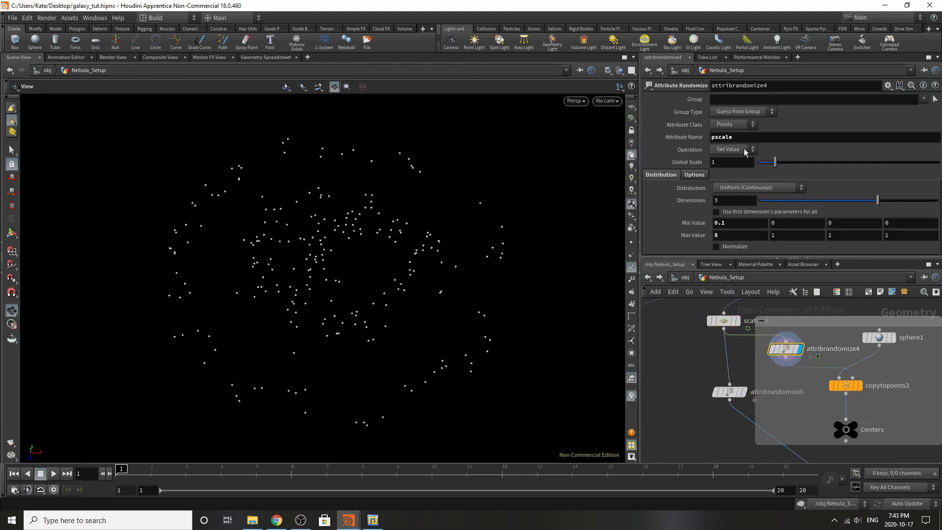
scroll(817, 390, "down", 3)
scroll(853, 385, "up", 5)
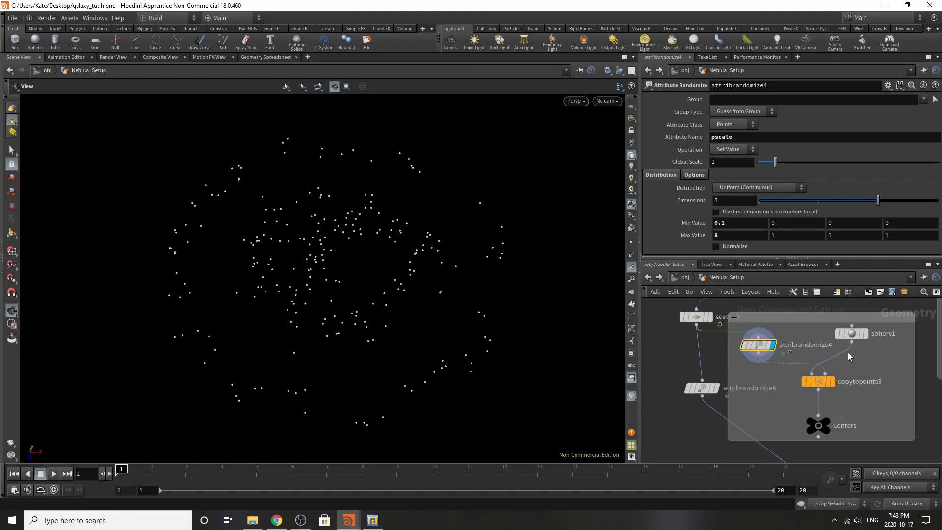
Step: Display copytopoints3 and the Centers null to examine the spheres copied onto the scattered points
left_click(825, 394)
left_click(810, 400)
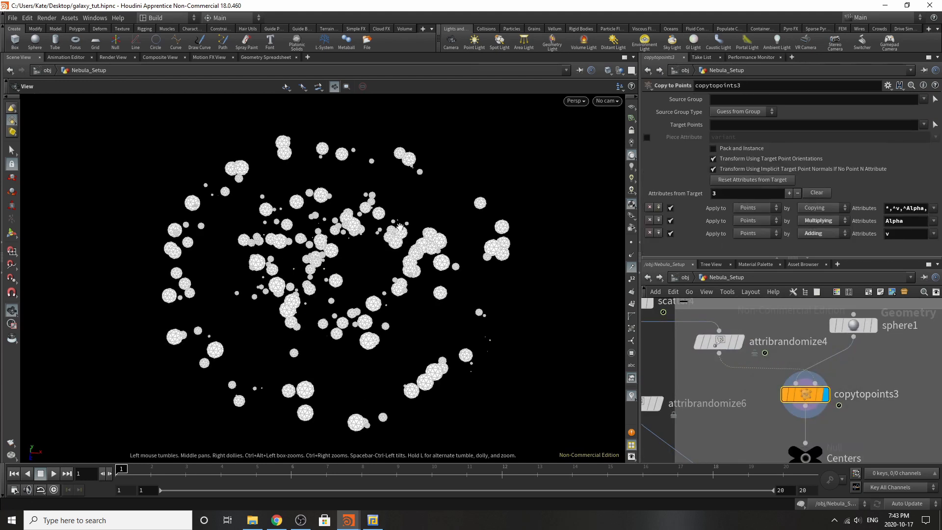
left_click(831, 441)
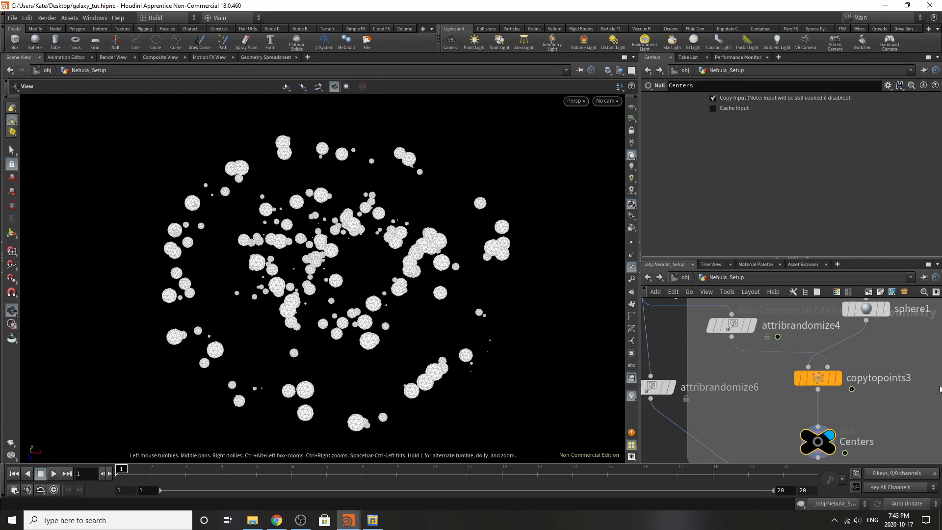
scroll(801, 410, "down", 3)
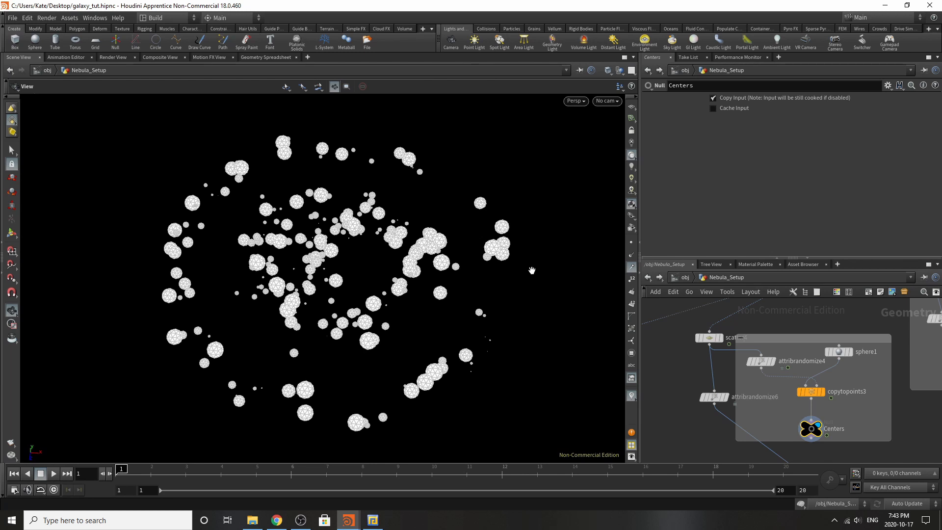
scroll(721, 402, "up", 3)
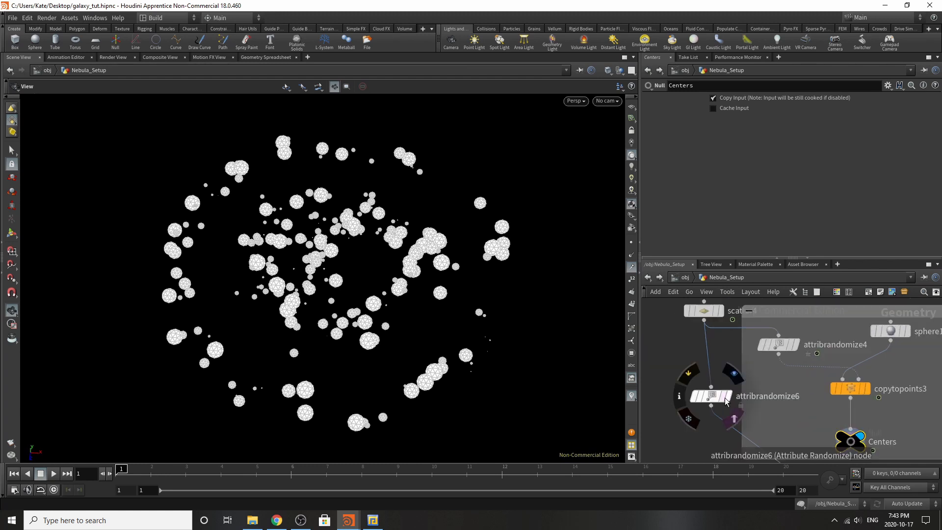
Step: Display attribrandomize6 below scatter4 and review its pscale value range
left_click(731, 395)
left_click(712, 399)
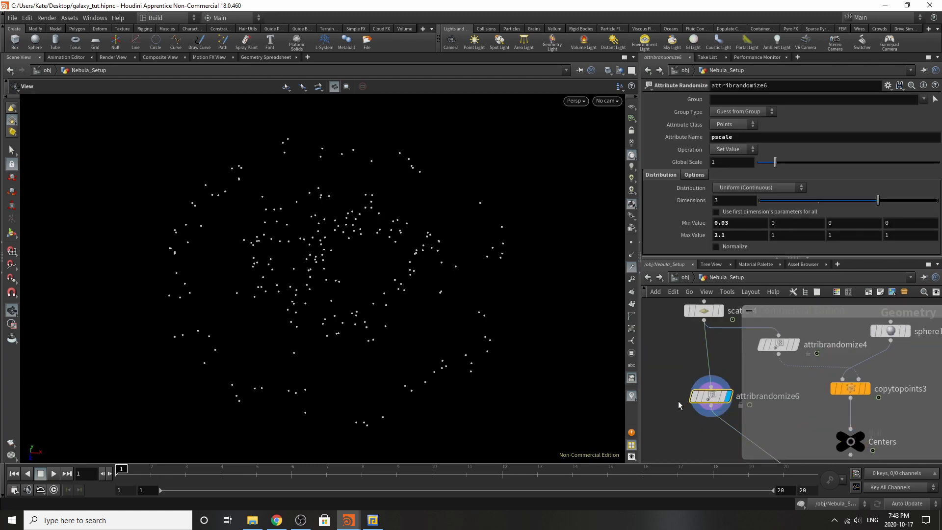
mouse_move(724, 390)
scroll(734, 321, "down", 6)
scroll(758, 402, "up", 6)
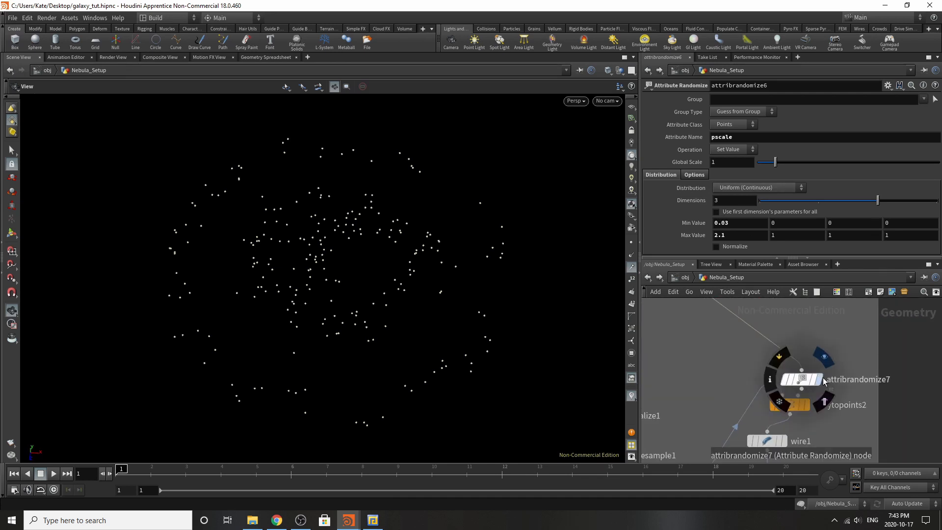
Step: Display attribrandomize7, move it slightly farther above copytopoints2, and review its orient settings
left_click(822, 379)
left_click(802, 382)
left_click_drag(802, 382, 800, 367)
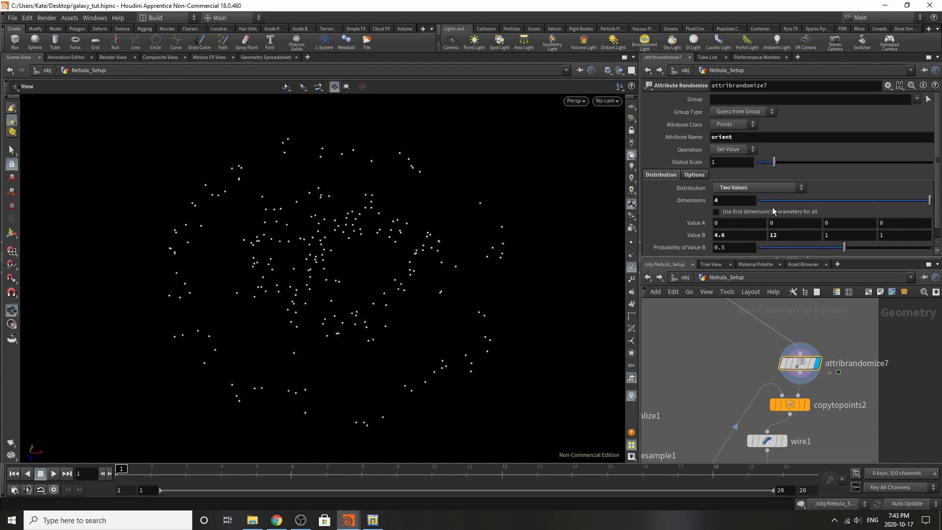
scroll(726, 206, "down", 1)
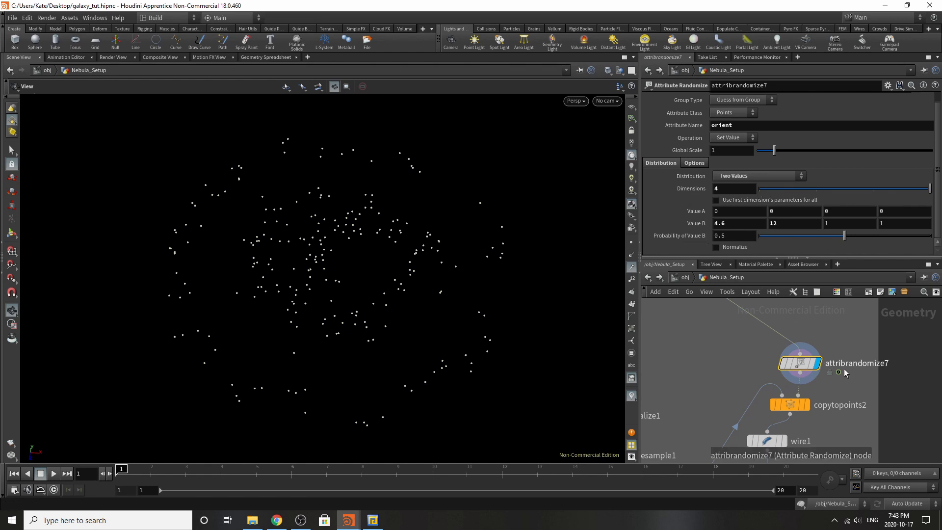
scroll(791, 414, "down", 3)
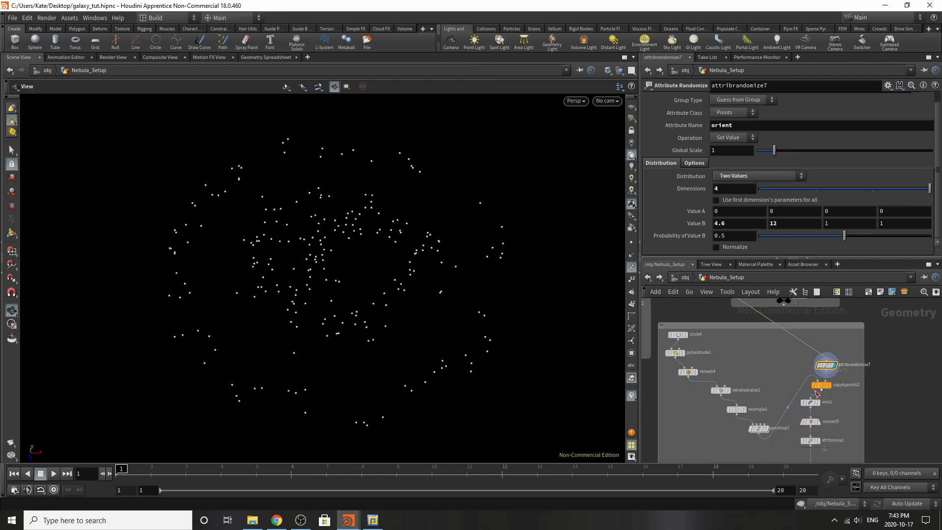
Step: Display copytopoints2 and inspect the tangled line clusters copied onto the points up close
scroll(809, 388, "up", 1)
left_click(826, 382)
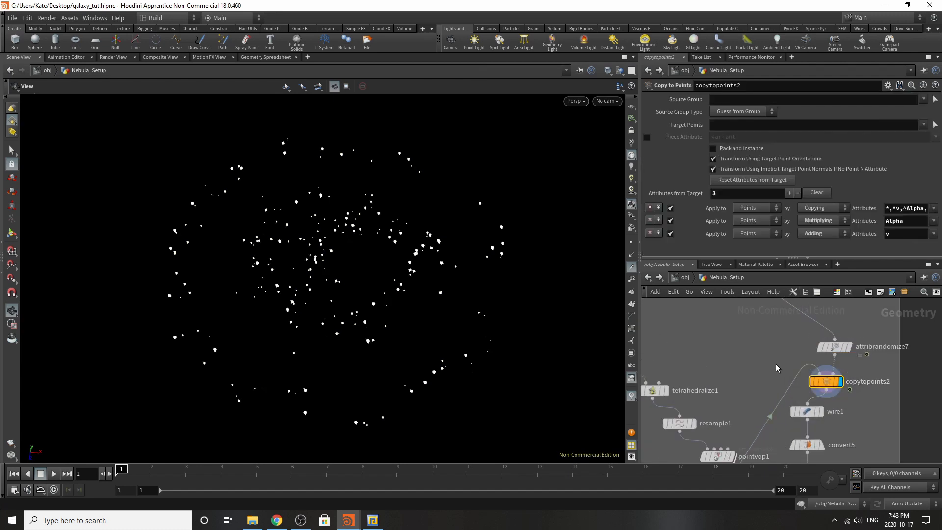
scroll(307, 289, "up", 10)
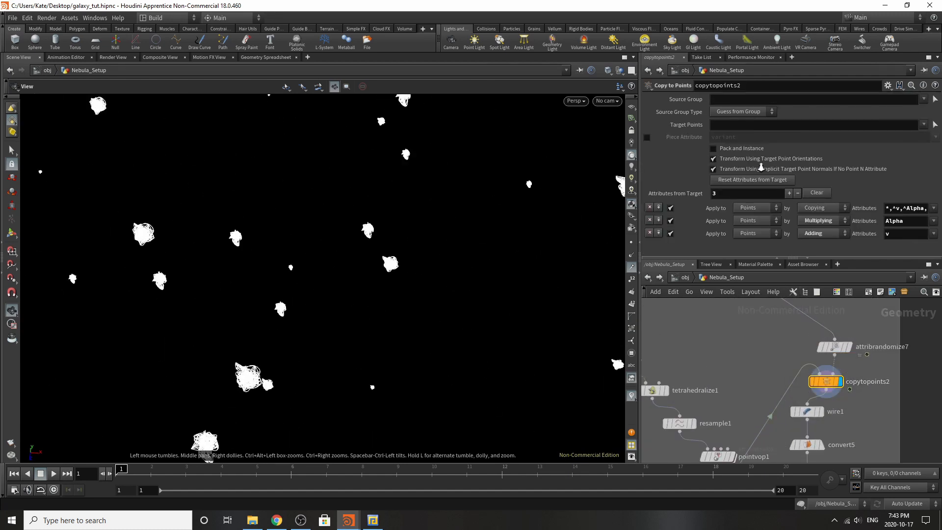
scroll(322, 278, "up", 6)
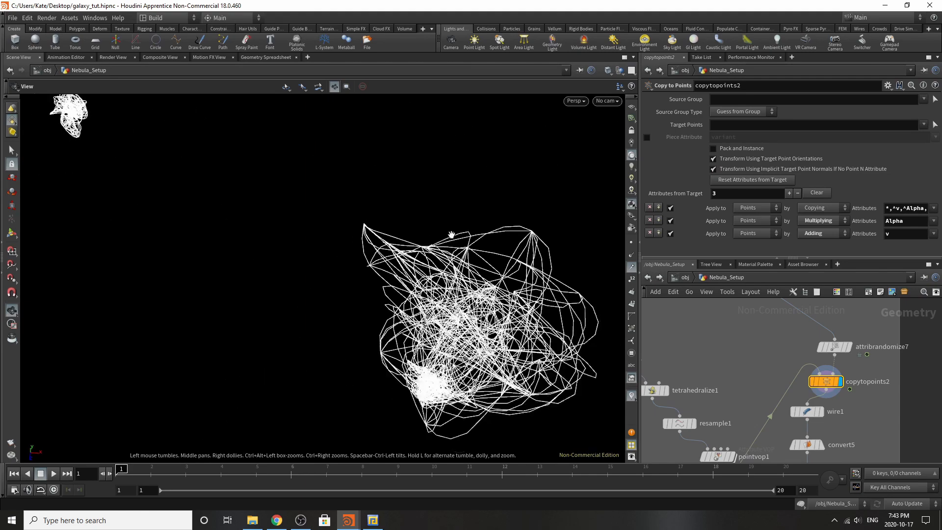
left_click_drag(359, 295, 374, 270)
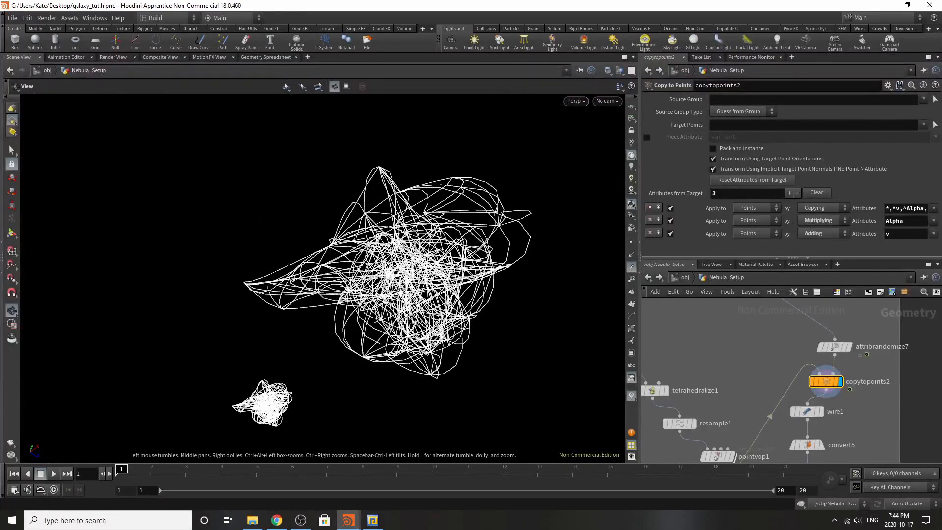
left_click_drag(452, 291, 640, 262)
scroll(834, 371, "down", 5)
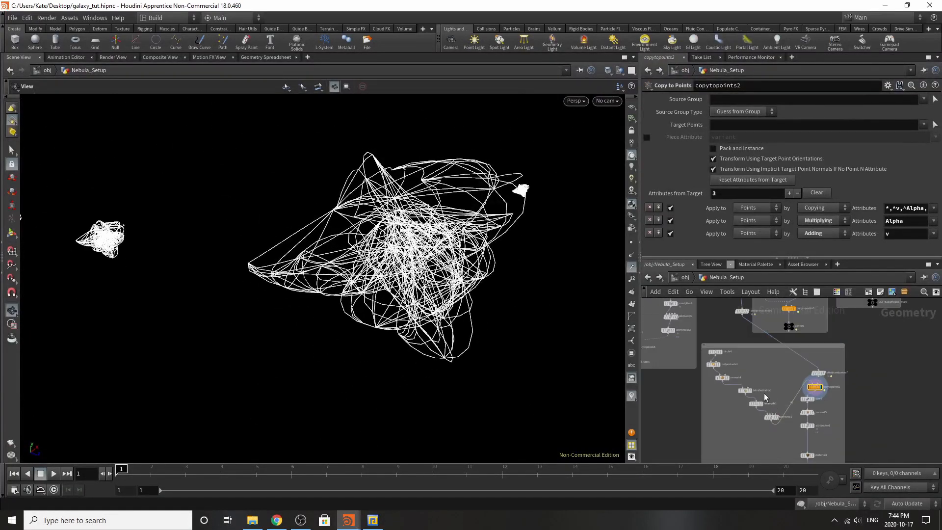
Step: Display circle4 at the start of the line-cluster branch and frame its shape in the viewport
scroll(719, 351, "up", 7)
left_click(734, 359)
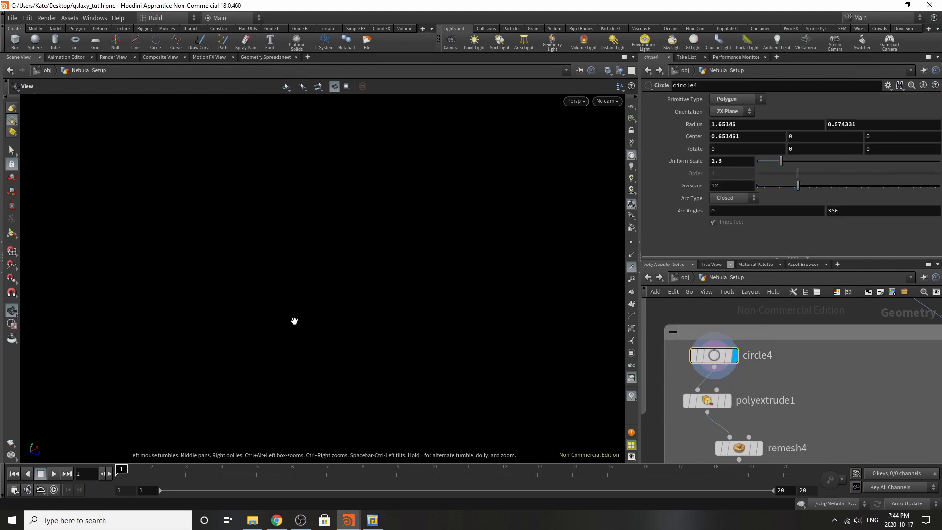
key("g")
left_click_drag(346, 276, 395, 259)
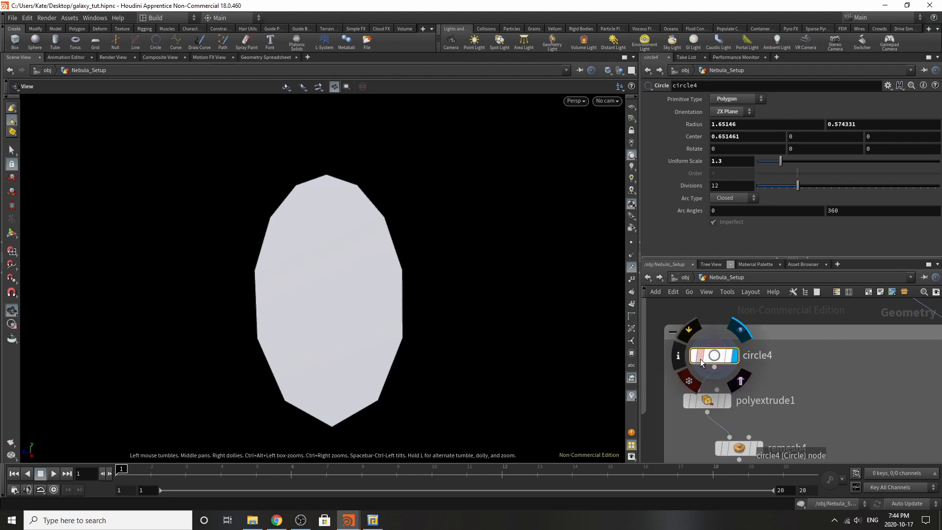
Step: Display polyextrude1 and examine the extruded circle from the side
scroll(713, 361, "down", 2)
scroll(707, 389, "up", 1)
left_click(720, 388)
left_click(705, 391)
left_click_drag(482, 371, 490, 331)
scroll(751, 363, "down", 3)
scroll(752, 363, "up", 3)
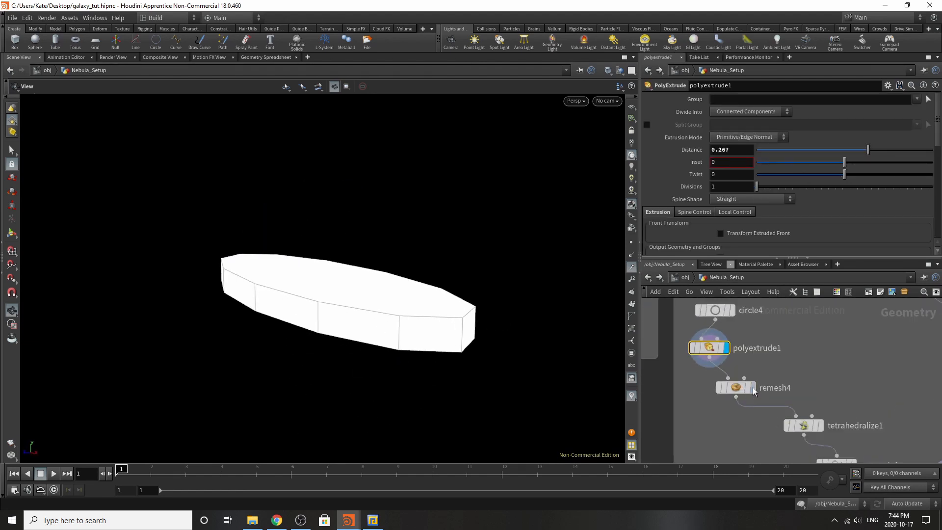
Step: Display remesh4 and examine the triangulated mesh together with its target size setting
left_click(752, 388)
left_click(734, 388)
left_click_drag(363, 314, 407, 319)
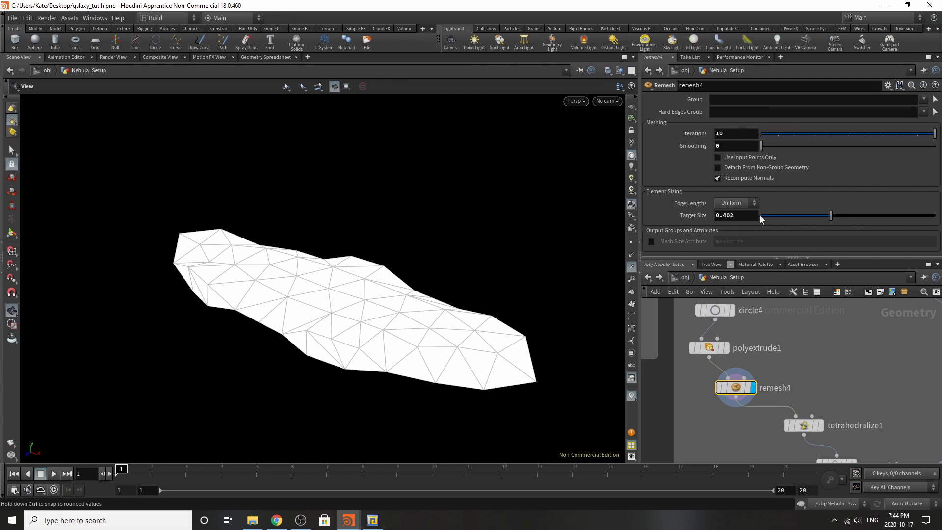
scroll(779, 319, "down", 3)
scroll(794, 378, "up", 2)
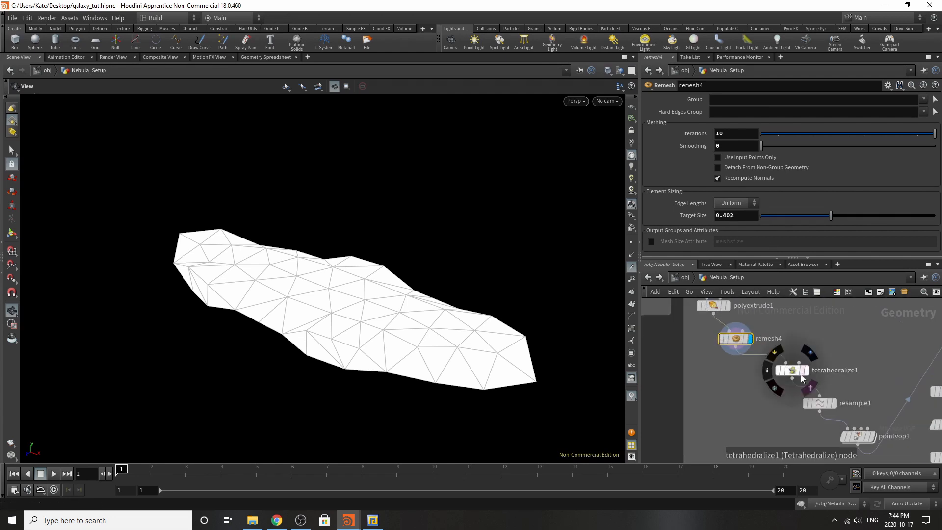
Step: Display tetrahedralize1 and review its connected polylines output and tet quality settings
left_click(808, 372)
left_click(790, 370)
left_click_drag(367, 319, 351, 334)
scroll(785, 181, "down", 3)
scroll(773, 188, "down", 2)
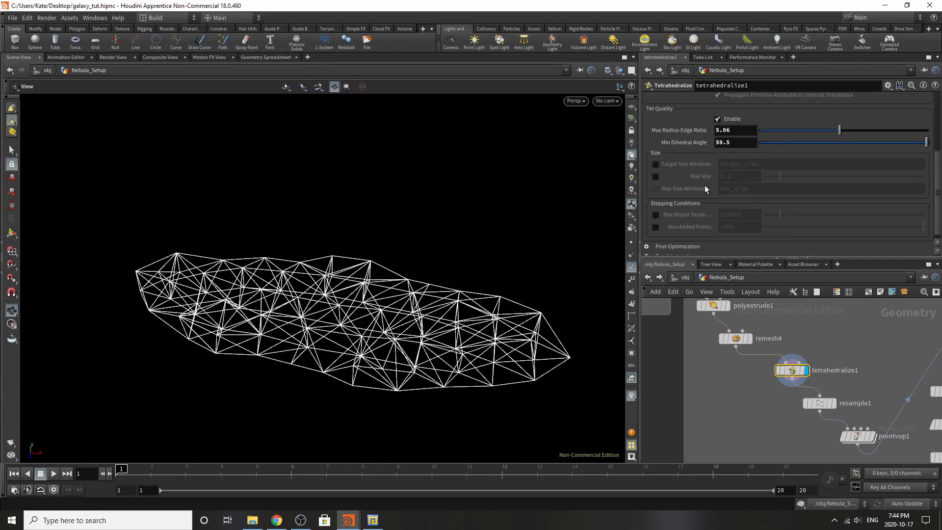
scroll(731, 181, "up", 4)
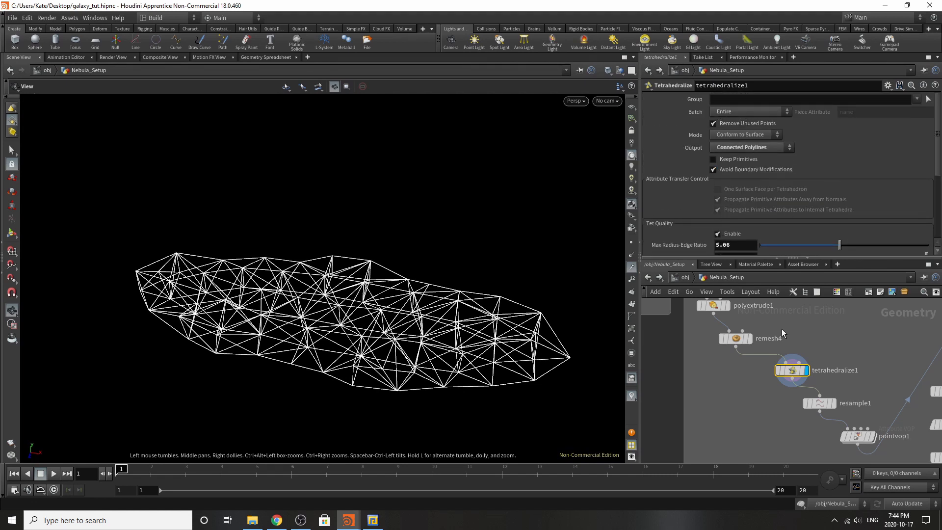
Step: Turn on point display in the viewport and display resample1 to compare its points with those of tetrahedralize1
middle_click_drag(856, 407, 808, 349)
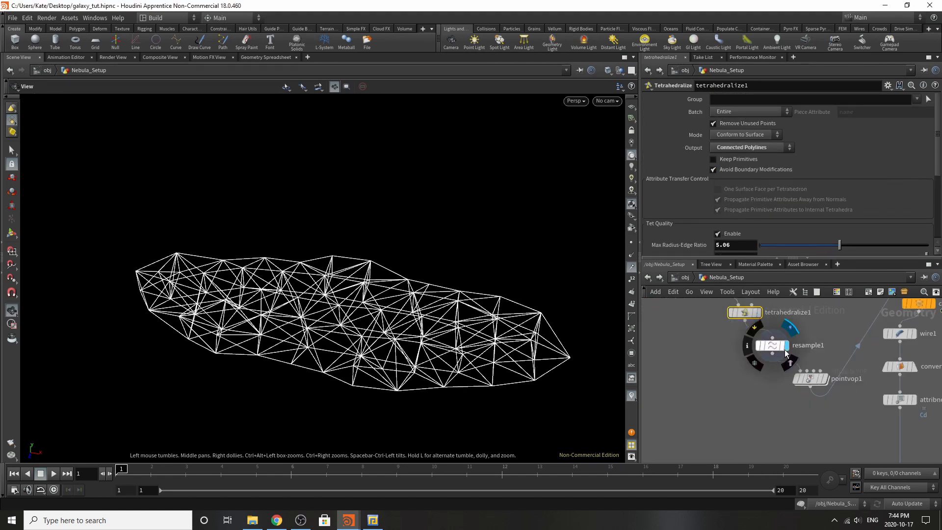
left_click(773, 345)
left_click(632, 243)
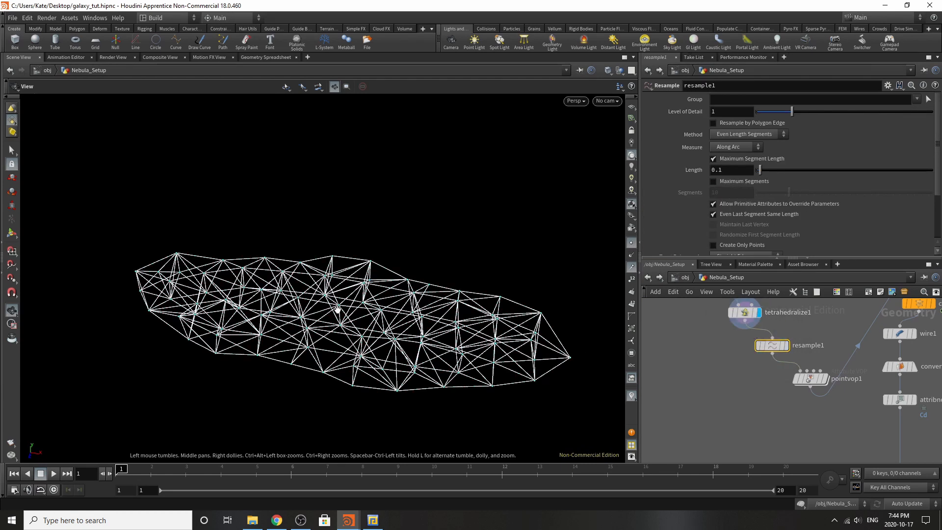
left_click(787, 345)
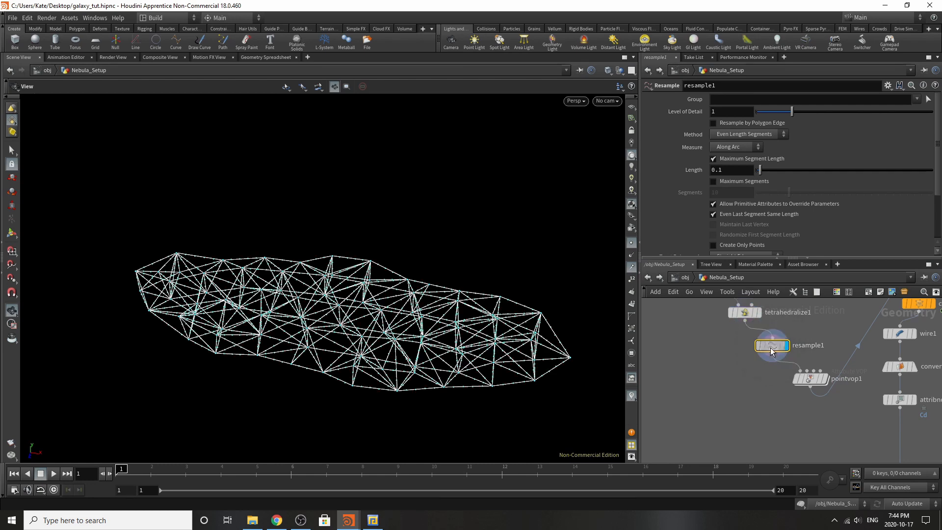
Step: Display pointvop1 and examine the noise-distorted polylines up close from another angle
left_click(825, 379)
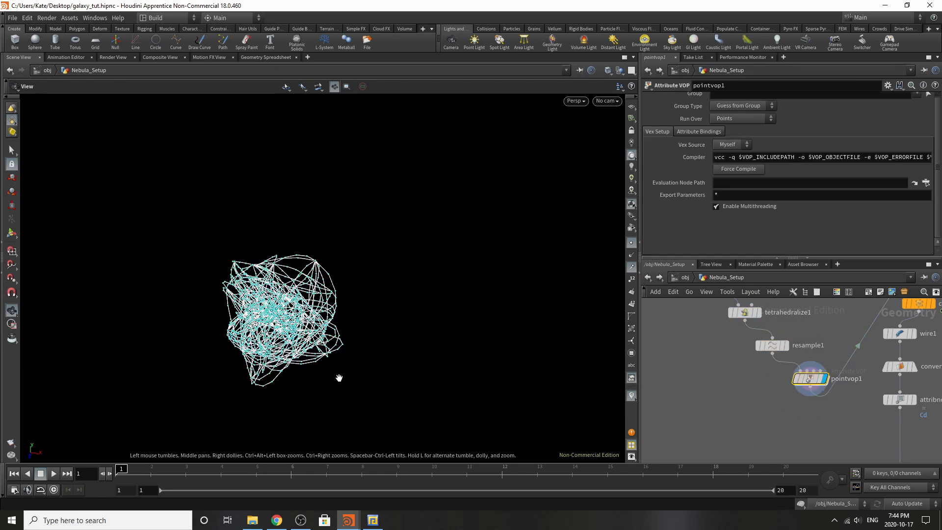
scroll(361, 311, "up", 4)
left_click_drag(361, 311, 314, 250)
middle_click_drag(314, 250, 319, 329)
Step: Inspect the aanoise1 settings inside pointvop1, line up its nodes, and return to the Nebula_Setup network
double_click(810, 380)
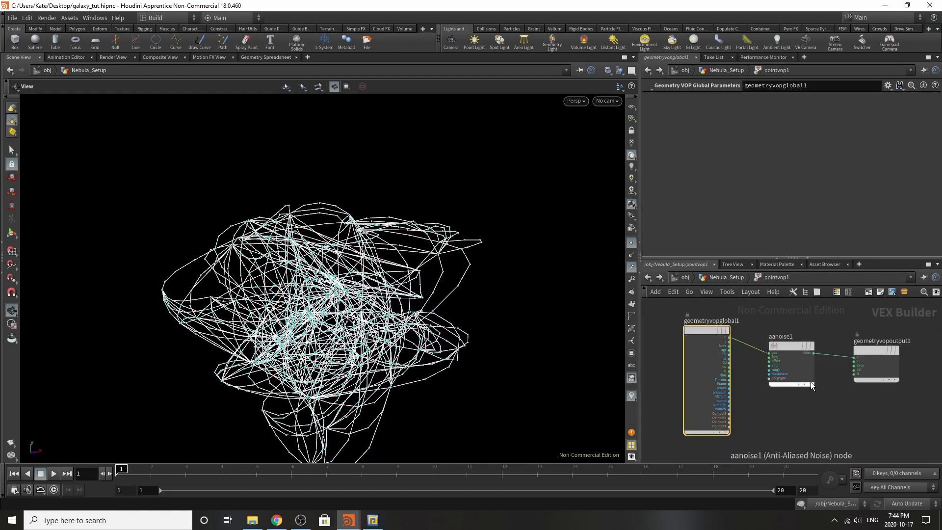
left_click_drag(832, 361, 817, 347)
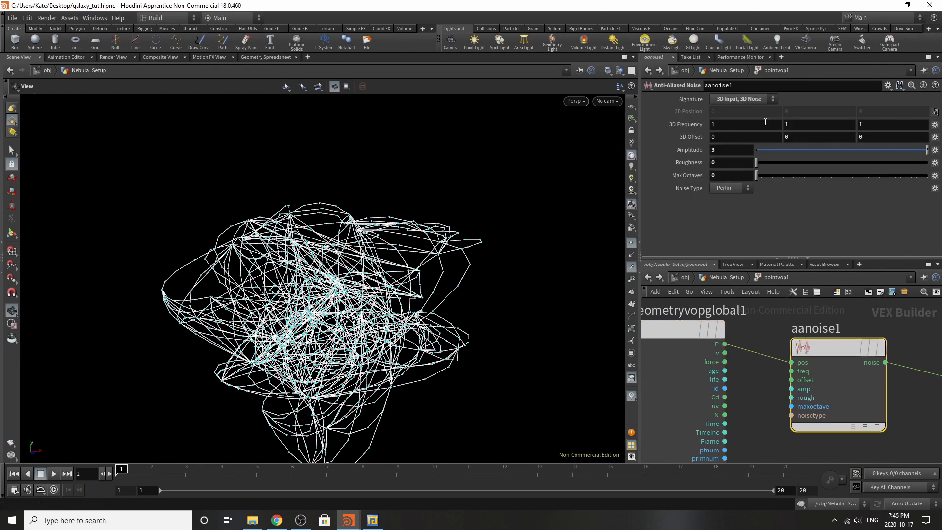
scroll(769, 373, "down", 5)
scroll(889, 377, "up", 3)
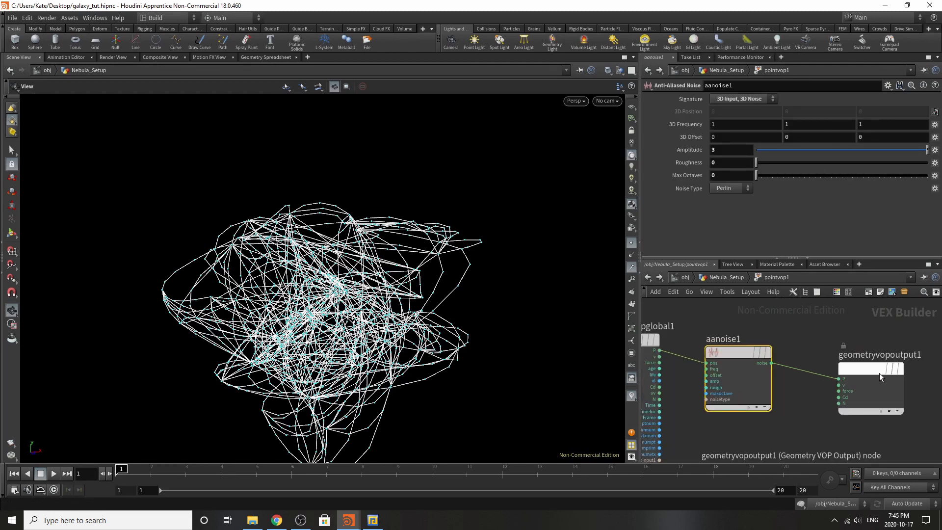
left_click_drag(879, 372, 849, 352)
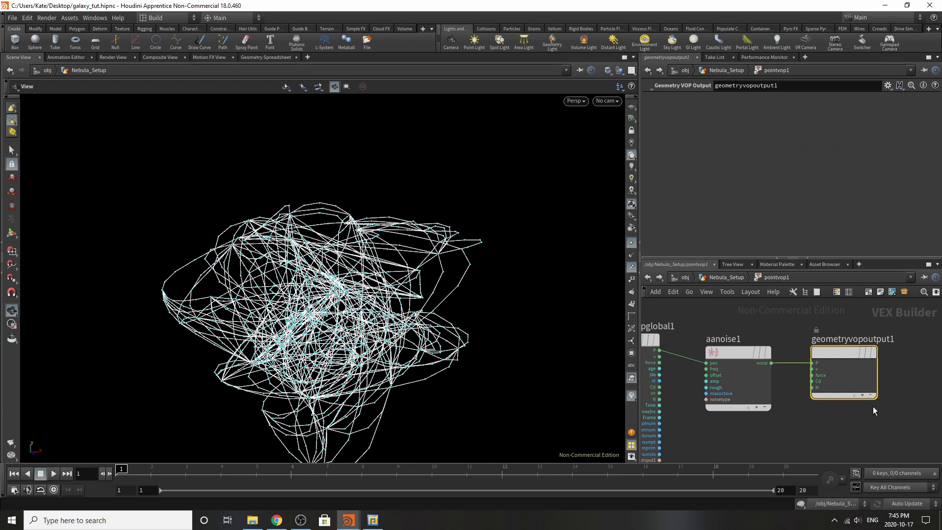
left_click(742, 278)
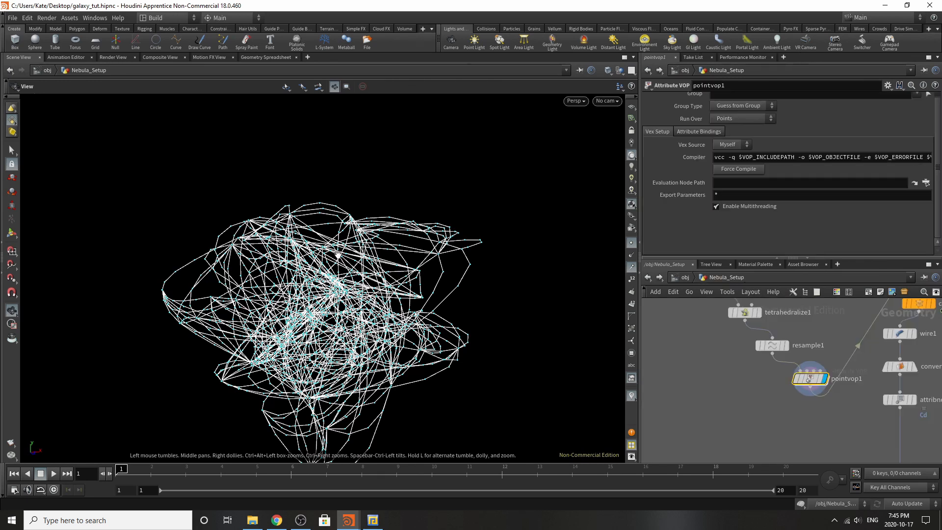
Step: Display wire1 to see the wireframed clusters, and turn off point display in the viewport
right_click_drag(415, 262, 293, 300)
left_click_drag(434, 279, 452, 275)
scroll(740, 427, "down", 5)
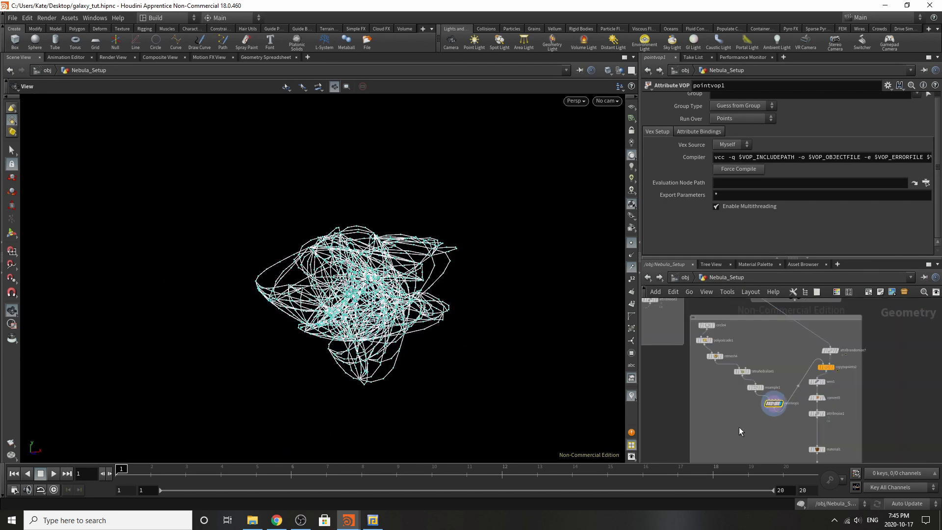
scroll(810, 388, "up", 4)
scroll(810, 388, "up", 4)
left_click(780, 397)
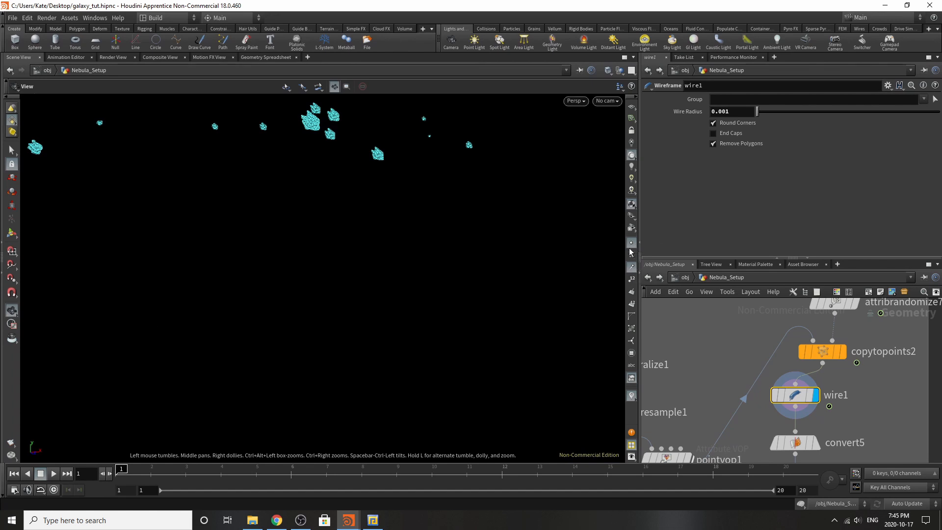
scroll(560, 276, "down", 1)
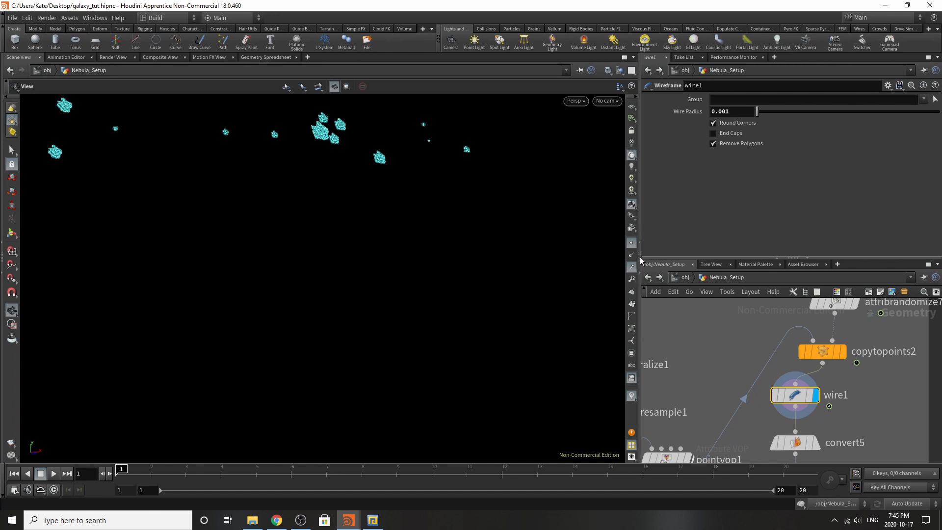
left_click(632, 244)
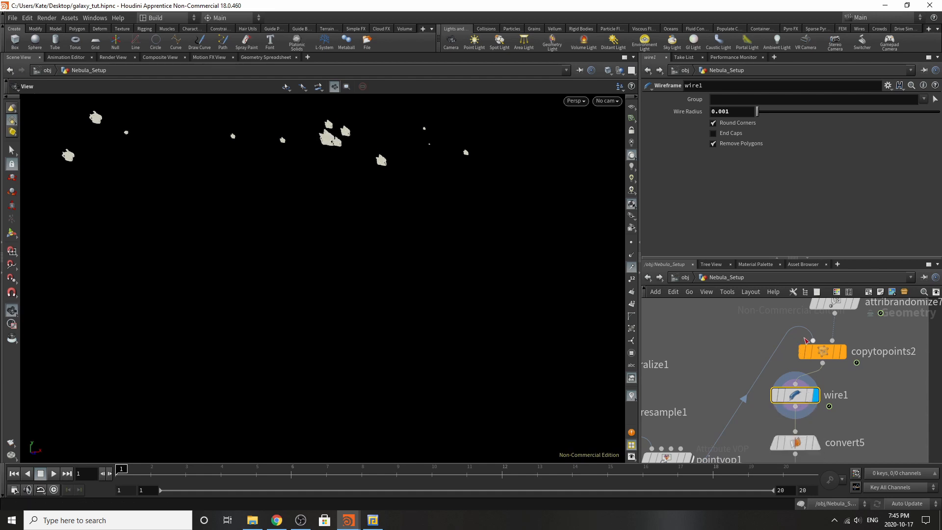
Step: Reposition copytopoints2 closer above wire1 and frame all the copied line clusters in the viewport
mouse_move(823, 353)
left_click_drag(823, 353, 811, 348)
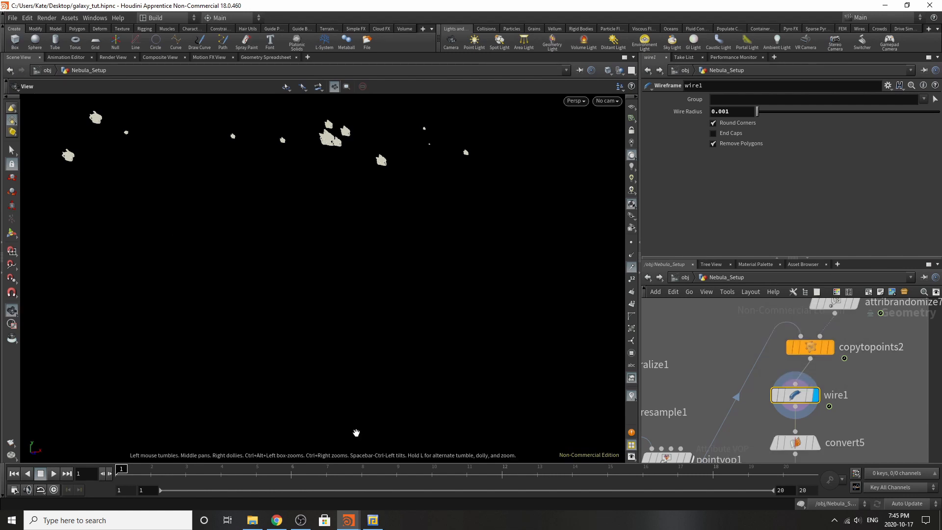
key("g")
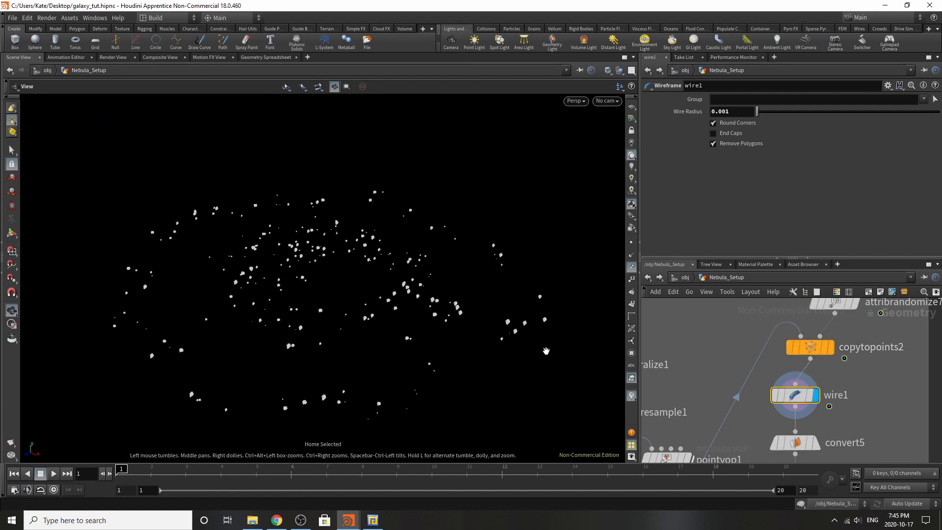
Step: Display convert5 and review its conversion of the wires to quadrilateral polygons
scroll(736, 344, "down", 2)
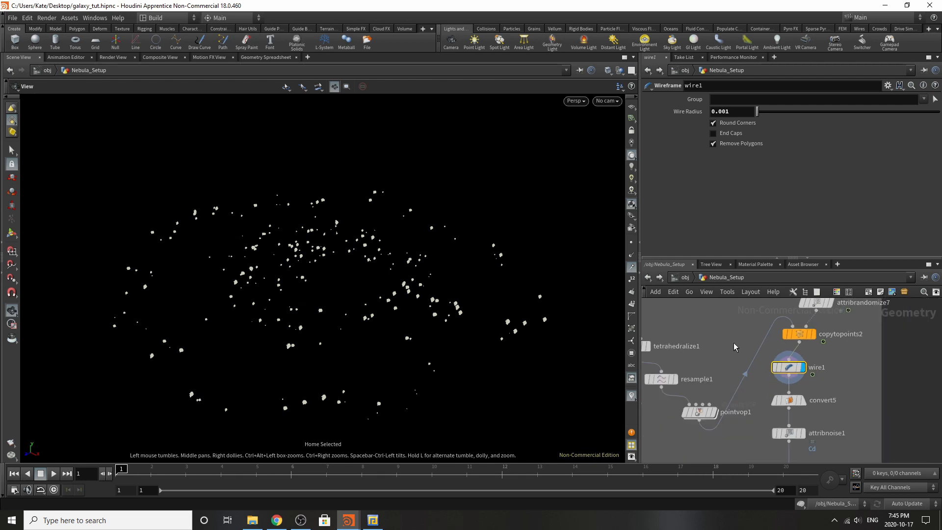
scroll(773, 382, "down", 2)
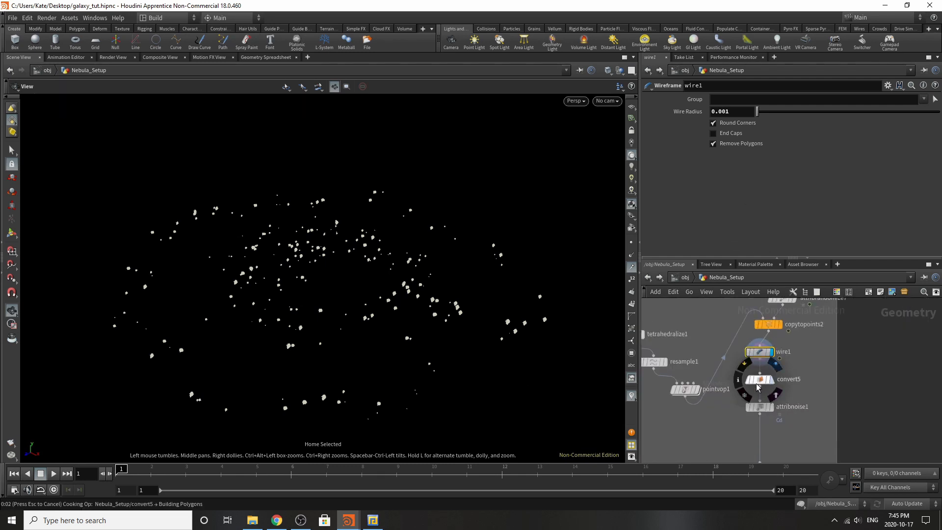
scroll(736, 381, "down", 4)
scroll(752, 422, "up", 5)
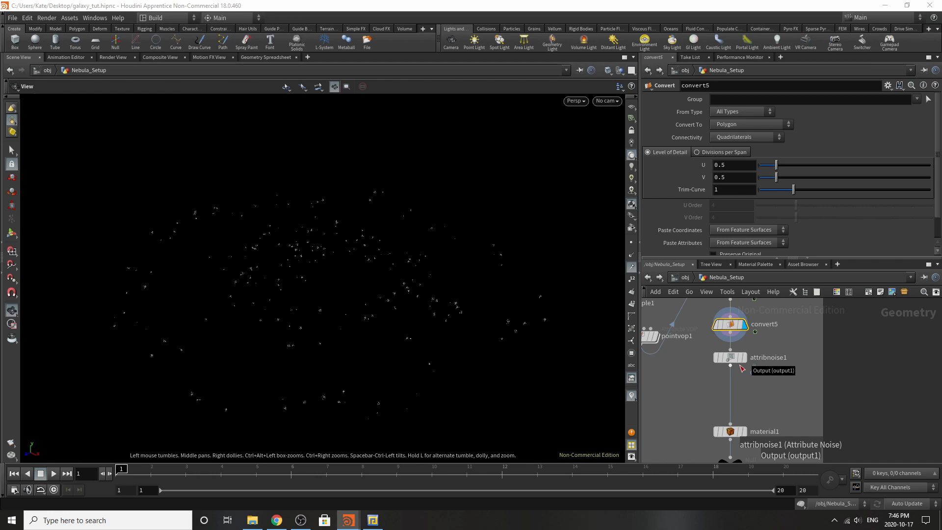
Step: Display attribnoise1 and review its Cd attribute, remap range, distribution ramp, element size and fractal settings
mouse_move(747, 366)
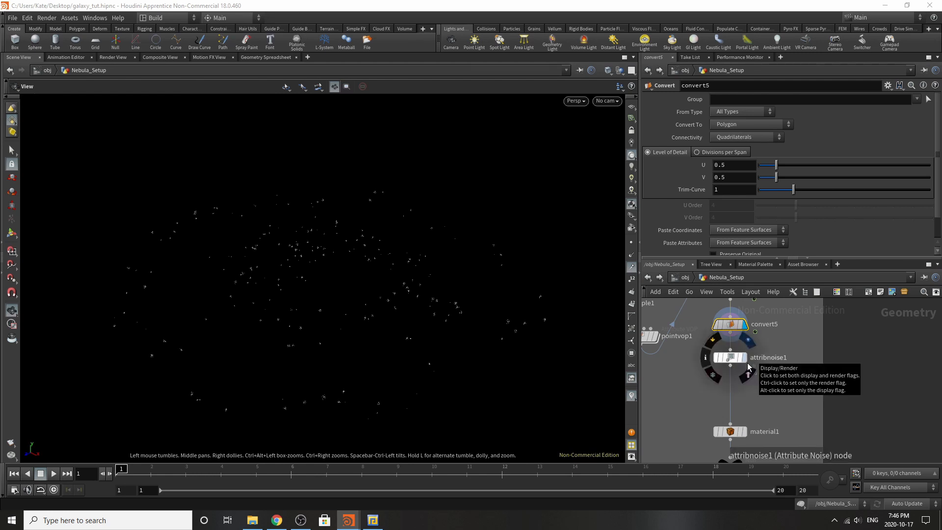
left_click(730, 356)
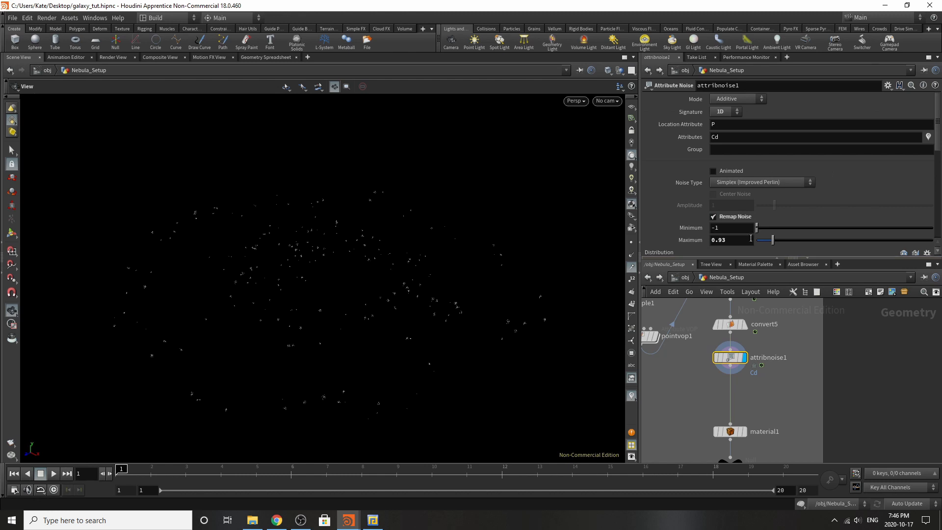
scroll(750, 238, "down", 3)
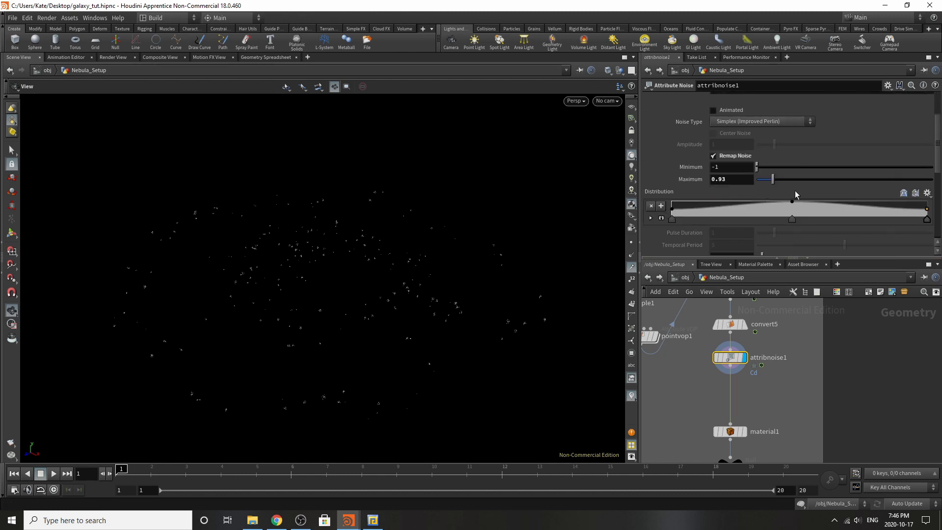
scroll(855, 210, "down", 3)
scroll(740, 251, "down", 3)
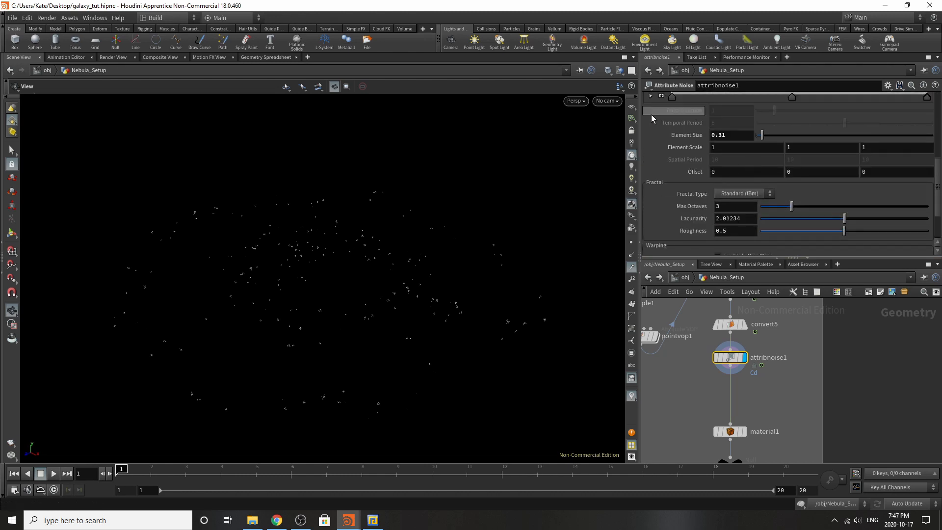
scroll(750, 370, "up", 3)
Step: Insert a File Cache node between convert5 and attribnoise1
left_click_drag(731, 357, 731, 397)
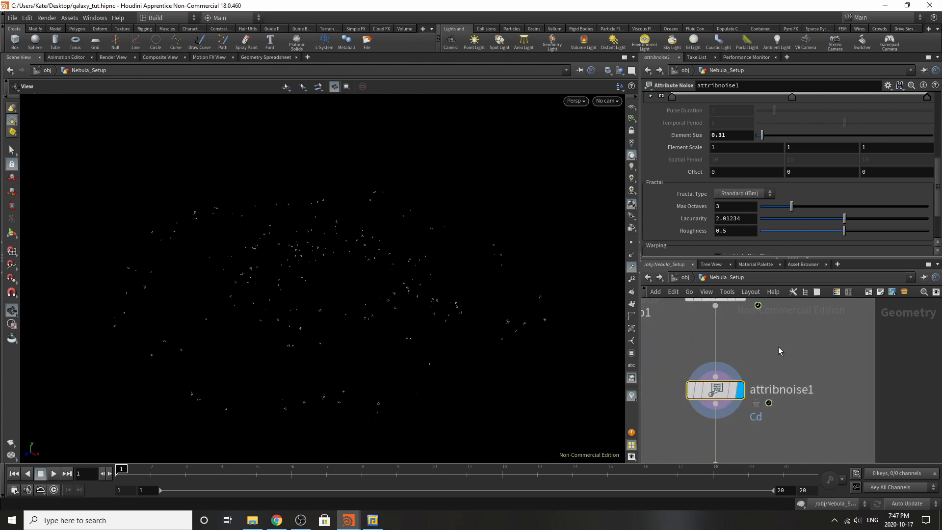
key("Tab")
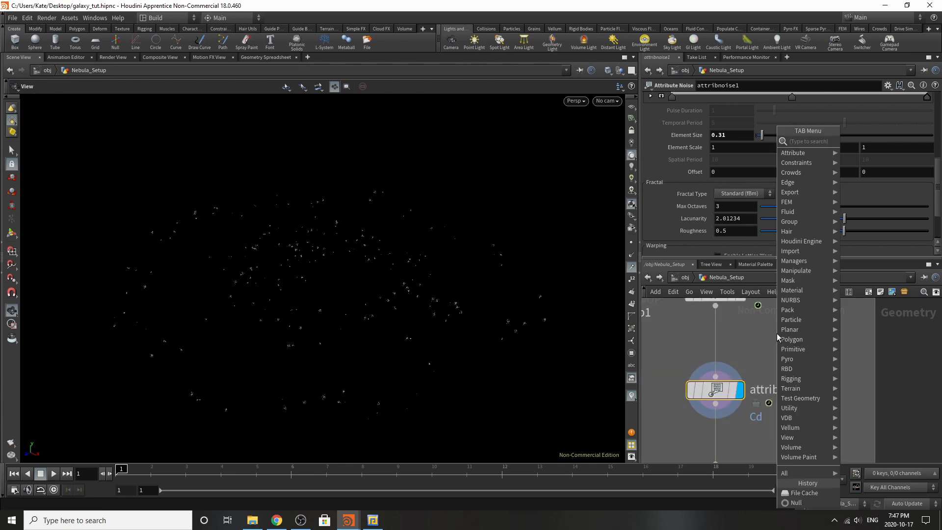
left_click(550, 496)
key("Tab")
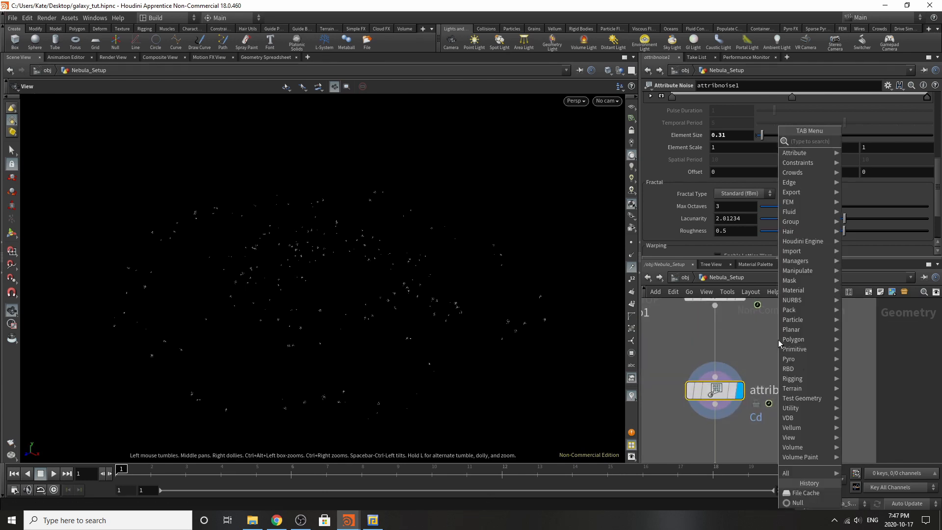
left_click(814, 503)
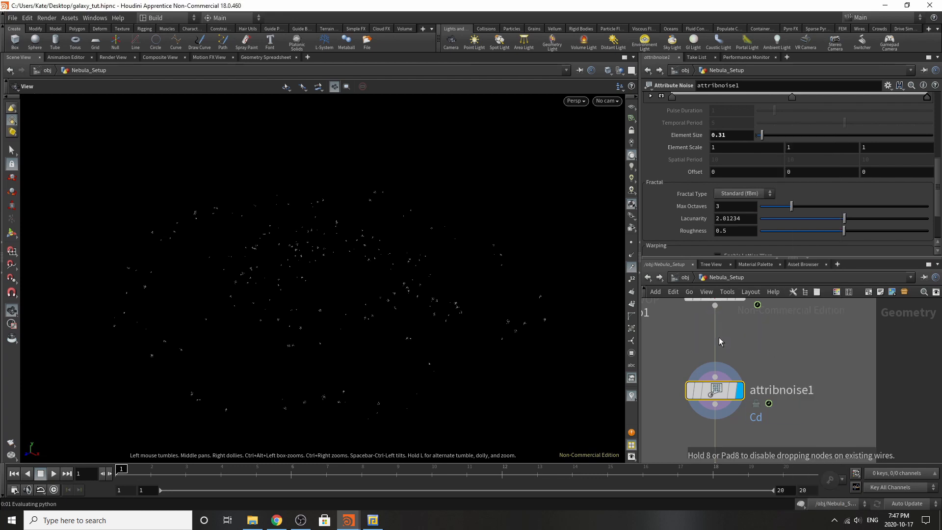
left_click(719, 337)
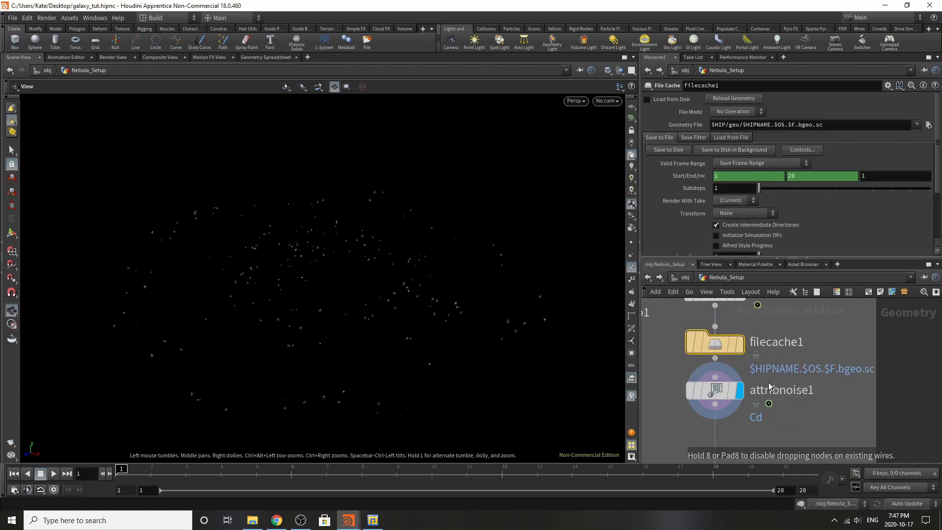
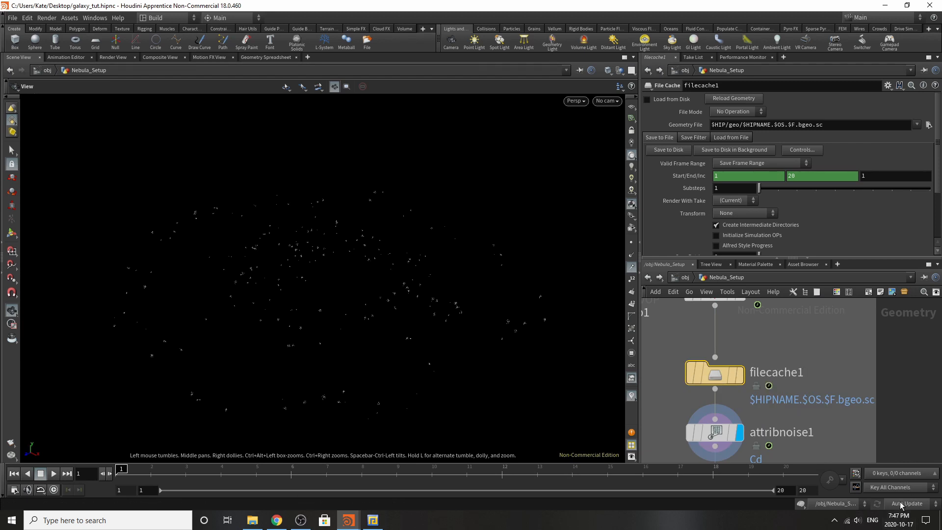
Step: Switch the scene's cooking to Manual update mode and save the scene file
left_click(936, 504)
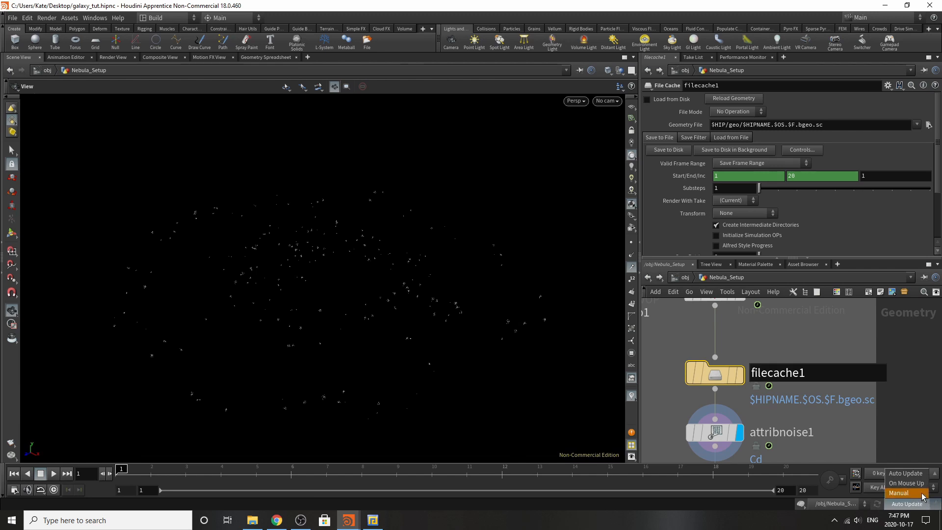
left_click(907, 504)
left_click(13, 21)
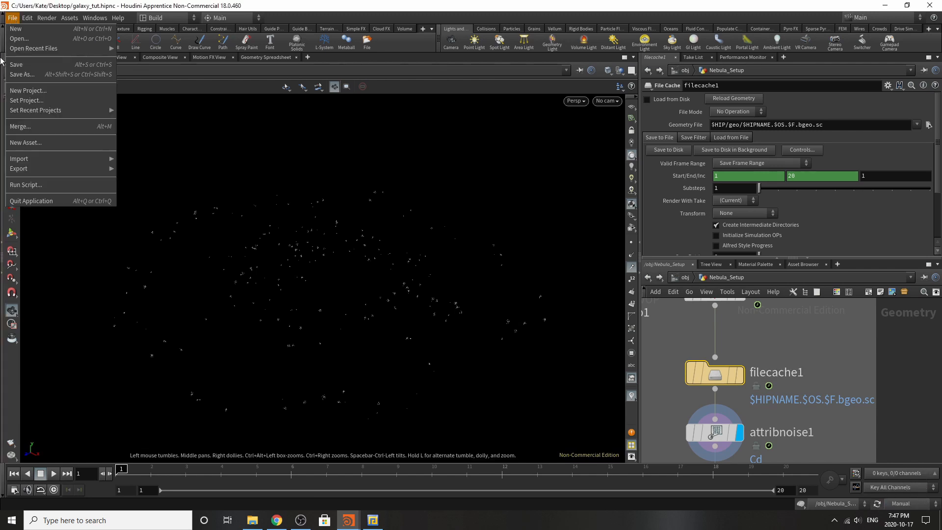
left_click(19, 64)
Step: Rename the new file cache node as filecache_galaxies
double_click(803, 373)
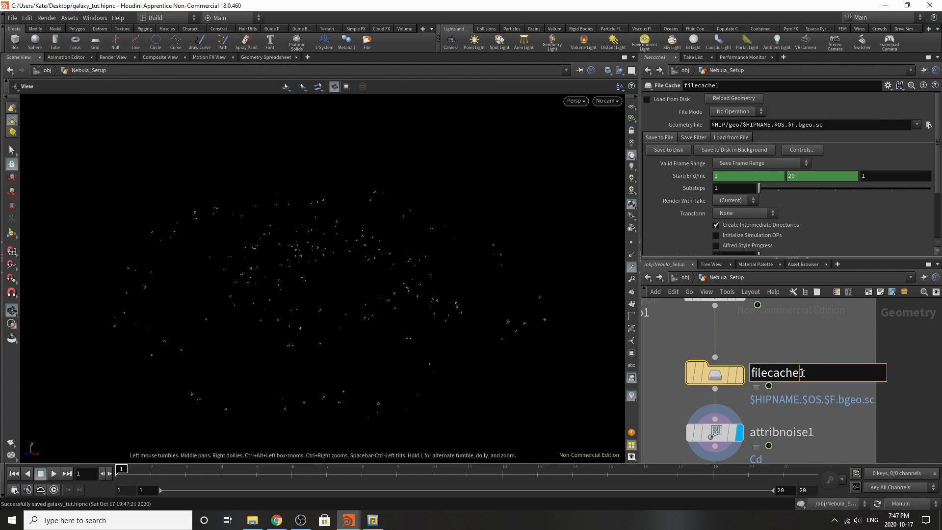
key("BackSpace")
type("_galaxc")
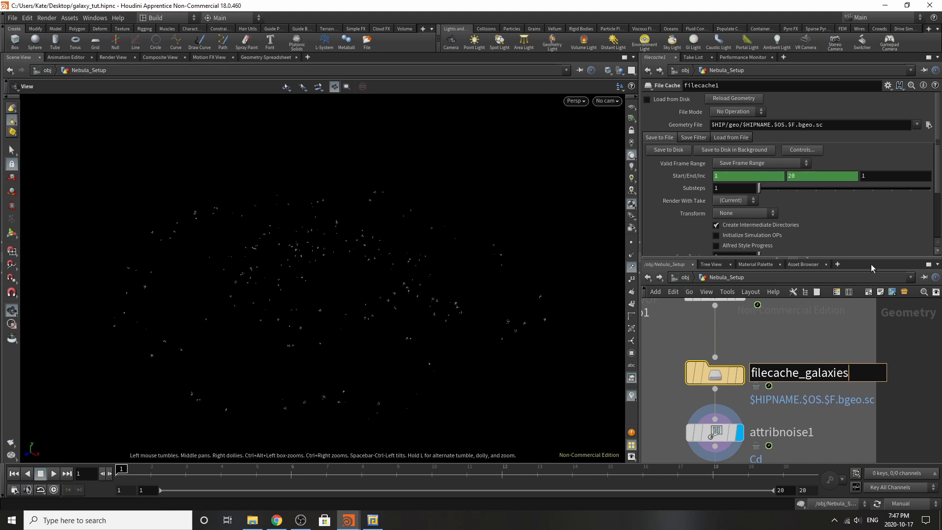
key("Return")
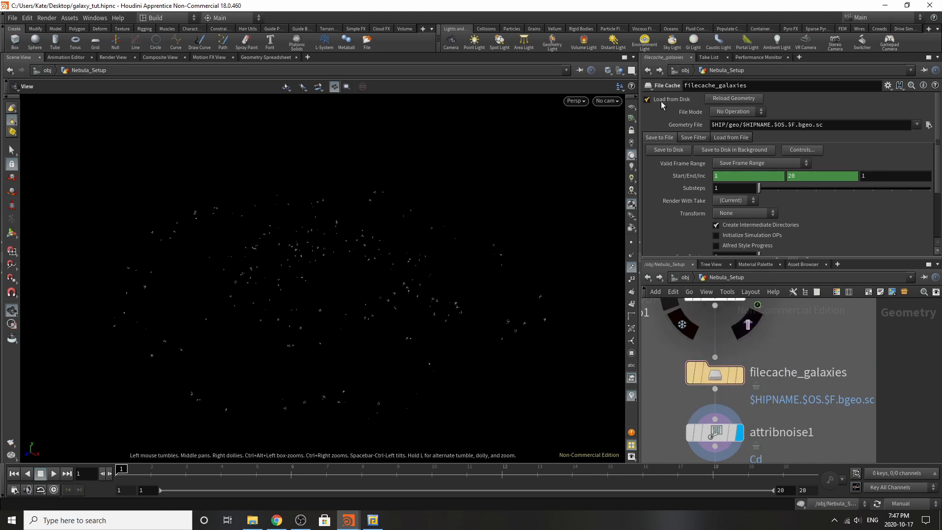
Step: Set filecache_galaxies to load from disk with geometry file $HIP/geo/galxy.$F.bgeo, and save the cache to disk
left_click(929, 125)
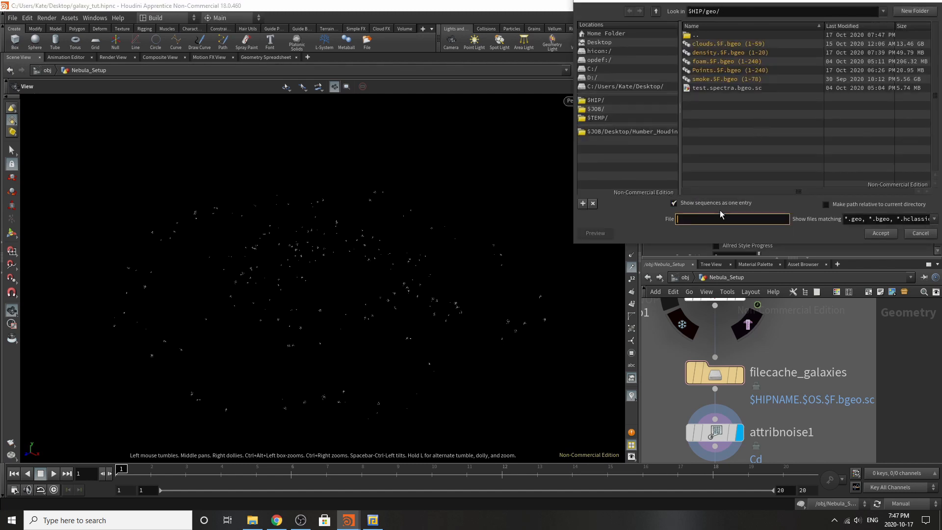
type("galxy.$F.bgeo")
left_click(878, 234)
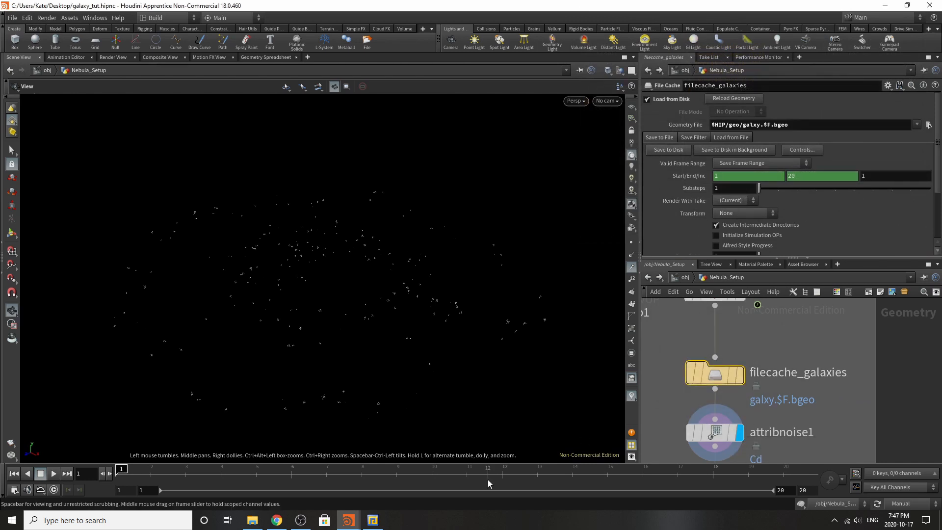
left_click(676, 151)
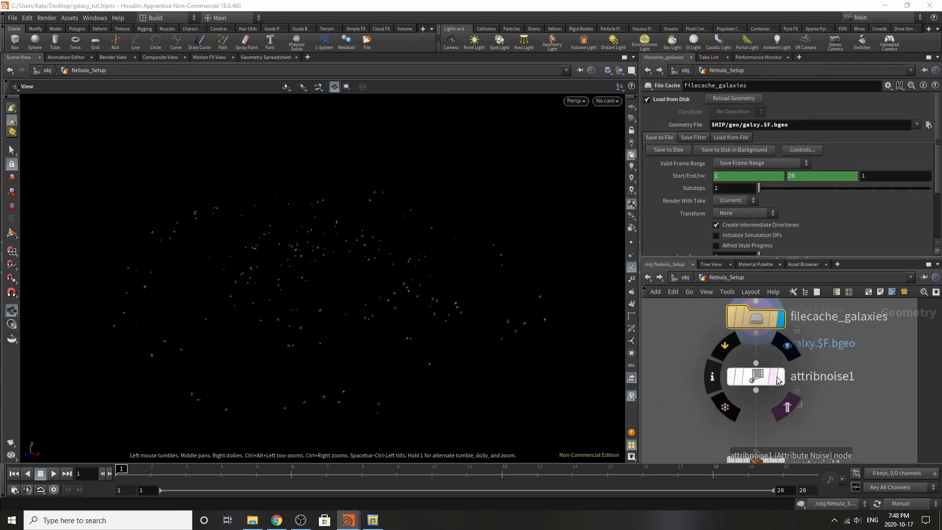
Step: Select material1 below attribnoise1 and review its /mat/glow_Front_Galaxies material assignment
scroll(774, 424, "down", 3)
scroll(775, 425, "up", 3)
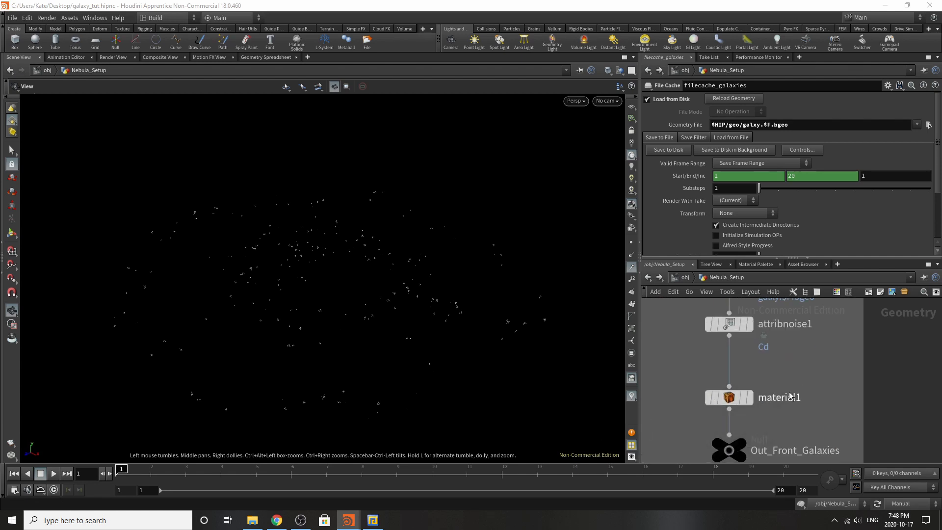
left_click(729, 397)
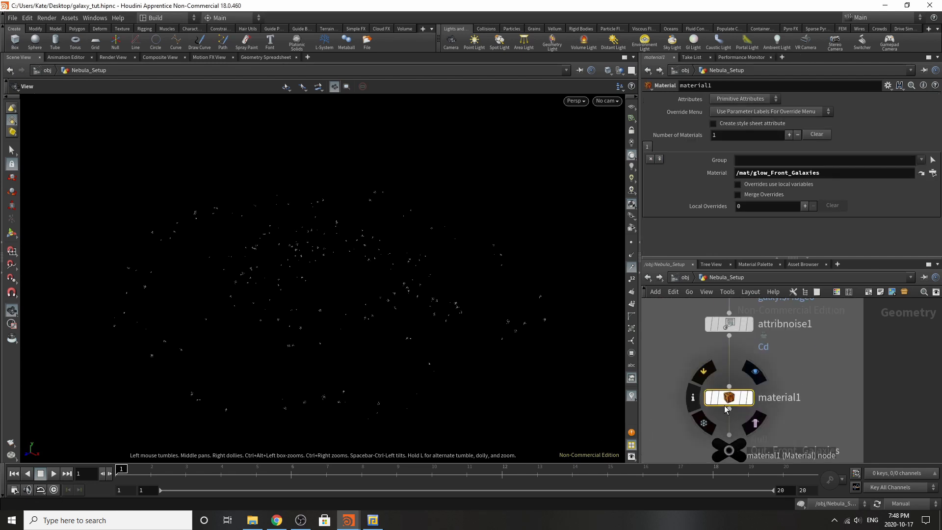
Step: Delete the material1 node and move the Out_Front_Galaxies null up closer beneath attribnoise1
key("Delete")
left_click(731, 450)
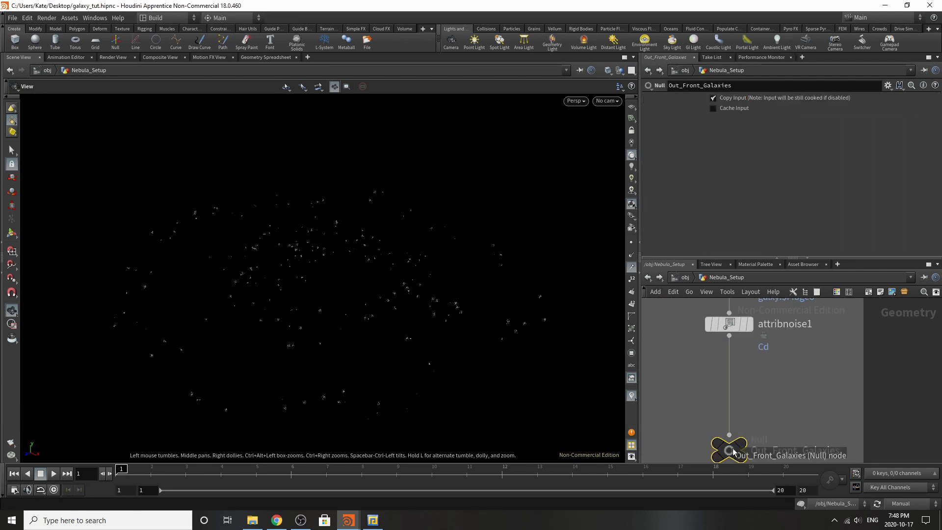
left_click_drag(733, 451, 733, 414)
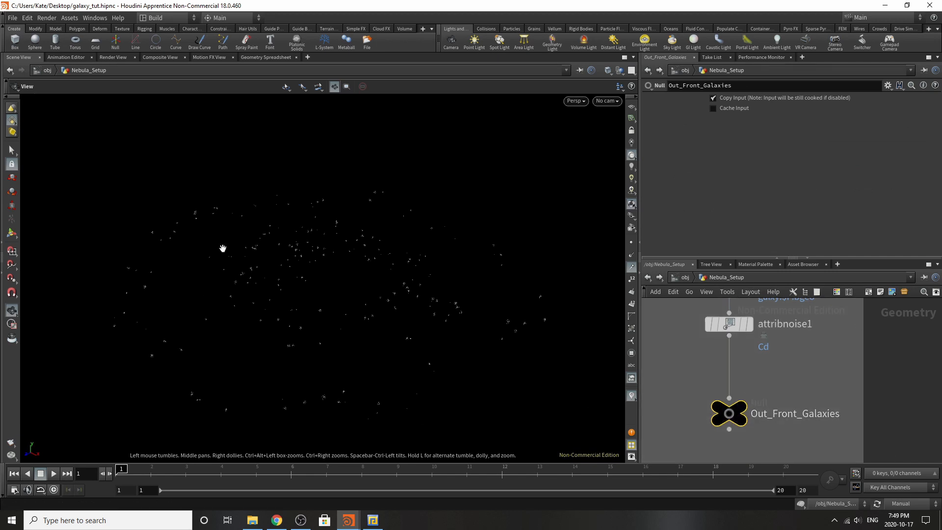
Step: Display the scatter6 node in the small stars branch and switch the scene's cooking to Auto Update
scroll(787, 431, "down", 6)
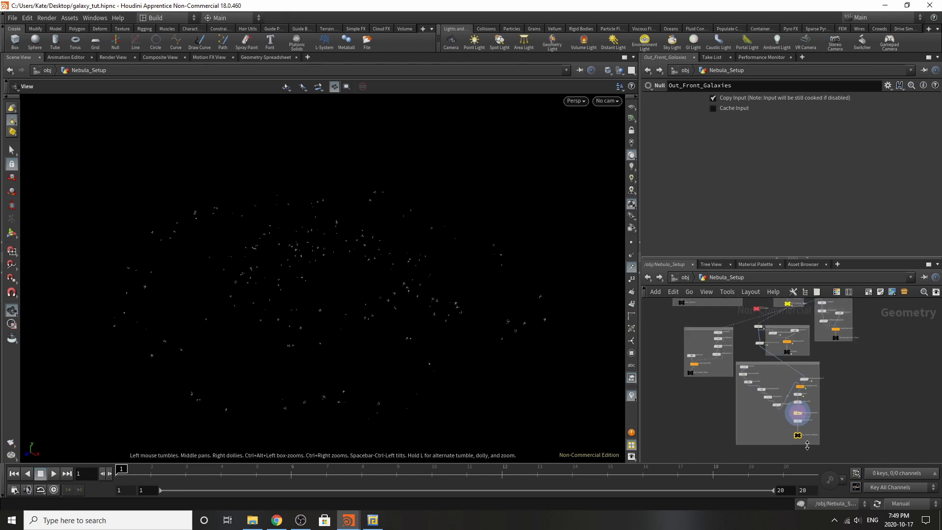
scroll(775, 372, "up", 6)
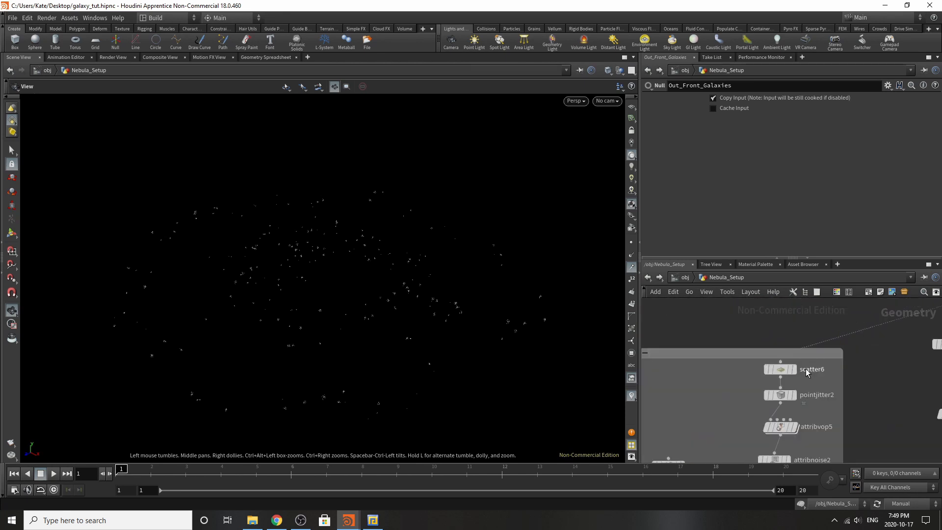
left_click(793, 370)
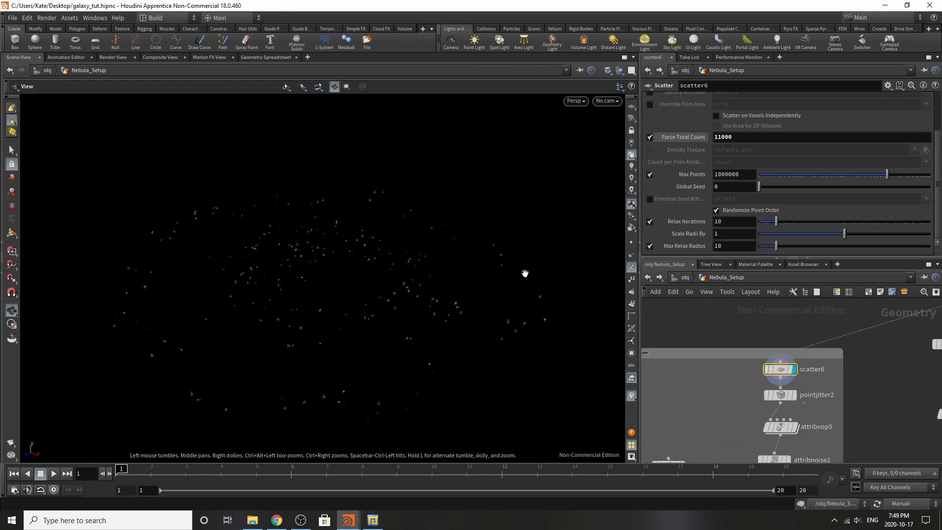
left_click(907, 504)
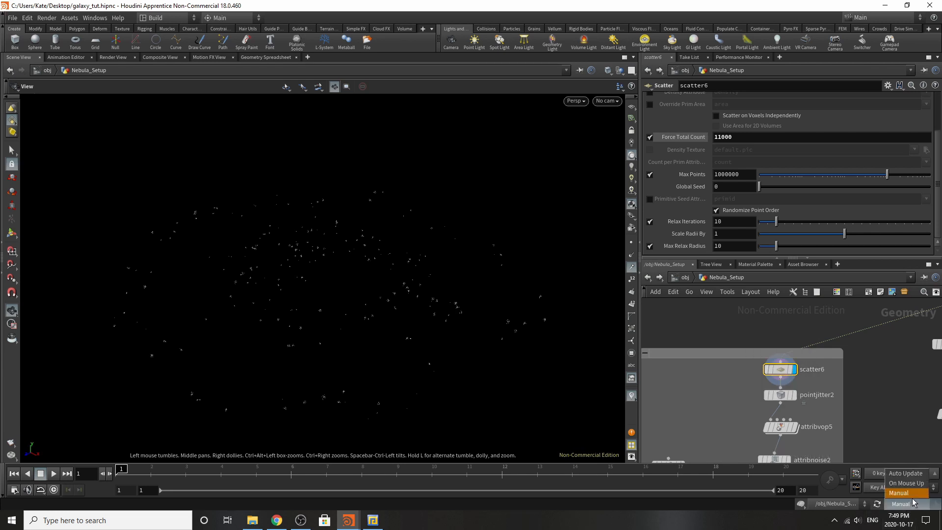
left_click(908, 475)
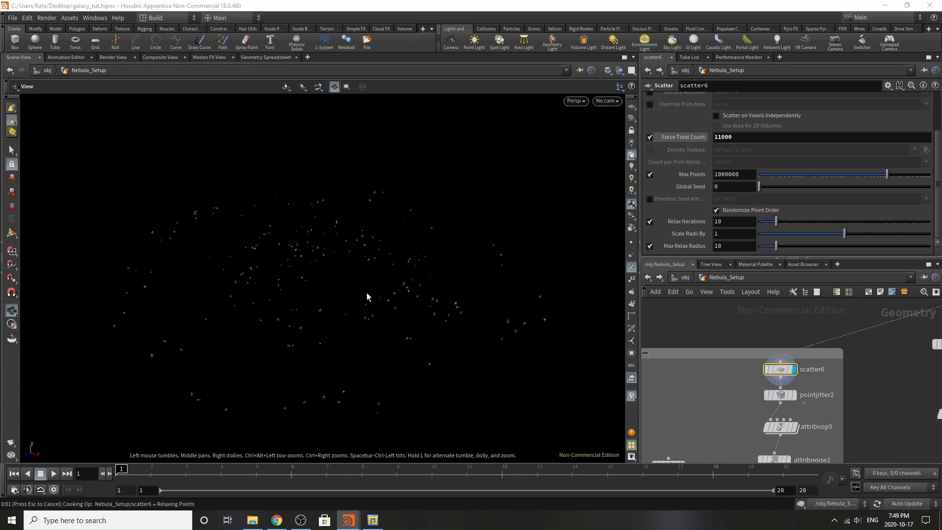
right_click_drag(334, 297, 371, 249)
left_click_drag(343, 279, 282, 336)
right_click_drag(273, 306, 355, 283)
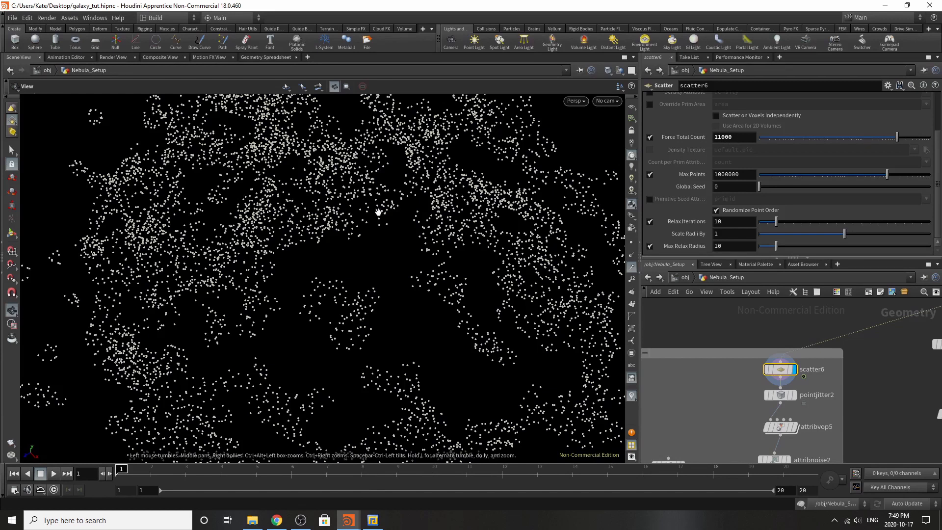
right_click_drag(335, 270, 93, 313)
middle_click_drag(365, 287, 374, 239)
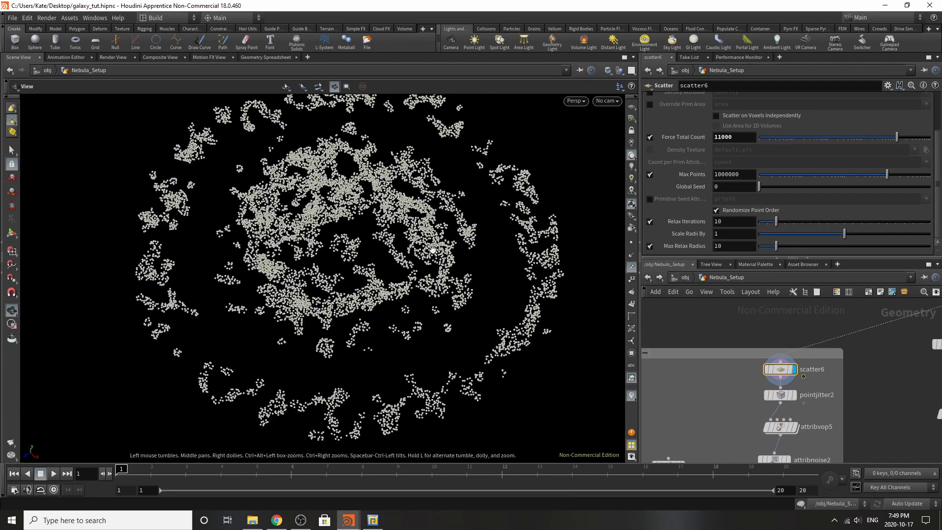
Step: Display the pointjitter2 node below scatter6 and review its Scale and Seed settings
scroll(761, 371, "down", 1)
scroll(784, 390, "up", 4)
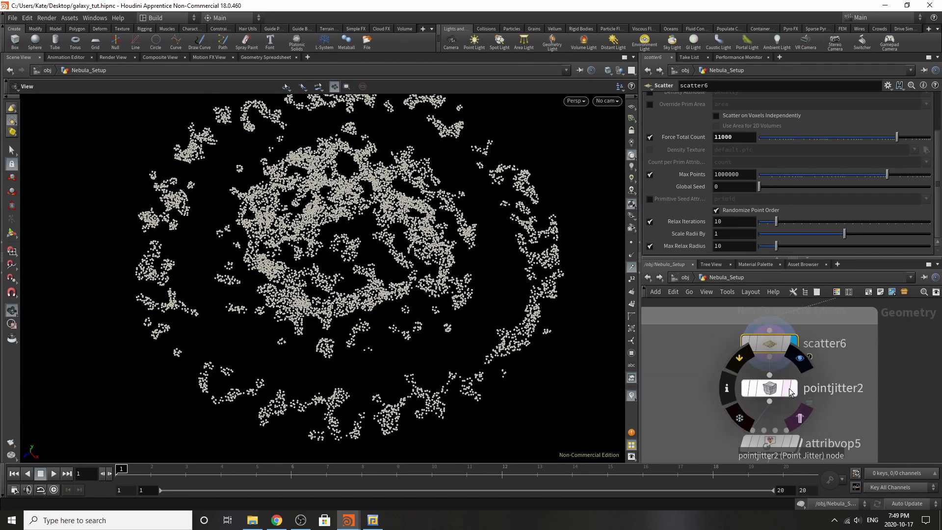
left_click(788, 391)
left_click(793, 389)
left_click(756, 391)
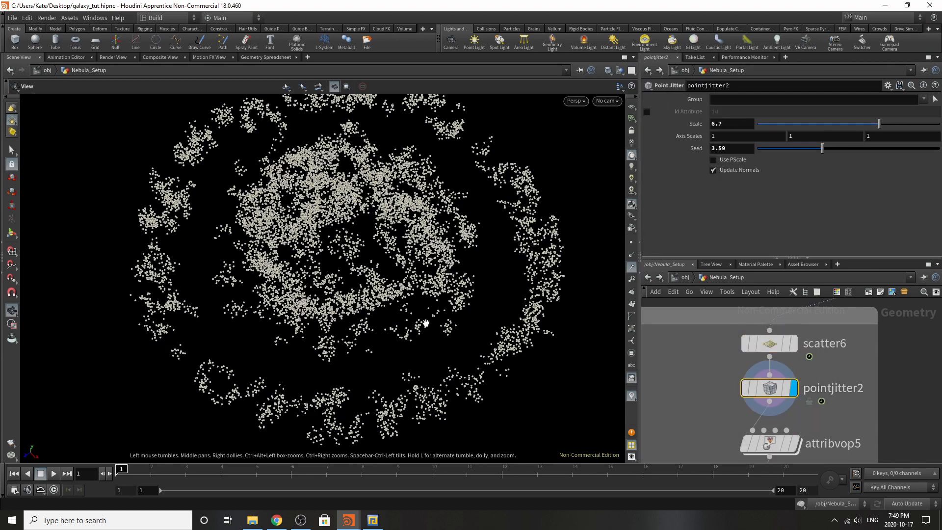
Step: Display attribvop5 on the jittered points and open its internal VOP network
scroll(815, 361, "down", 3)
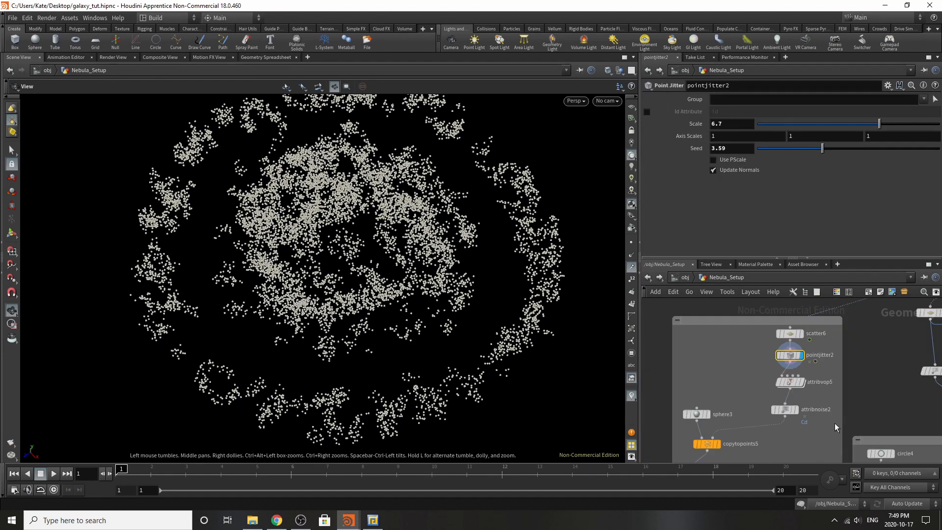
scroll(816, 361, "up", 3)
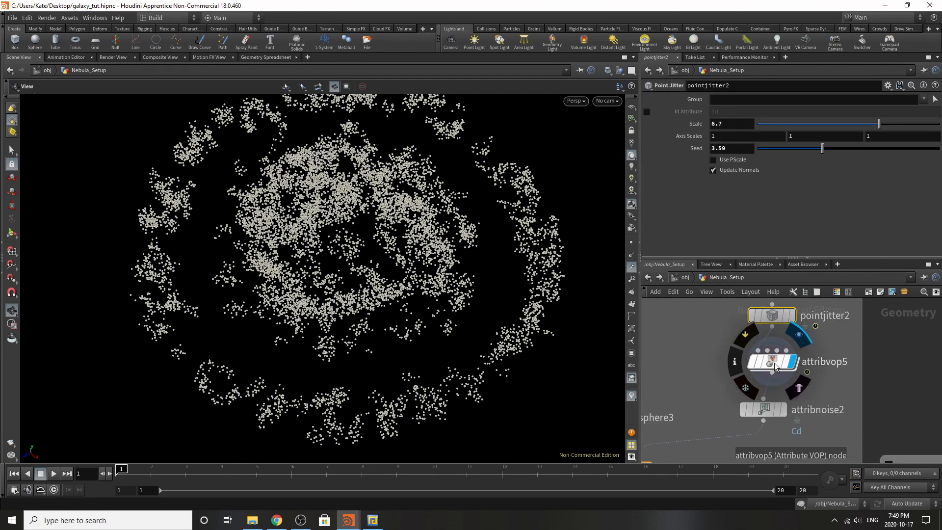
left_click(771, 362)
double_click(771, 360)
scroll(736, 355, "up", 2)
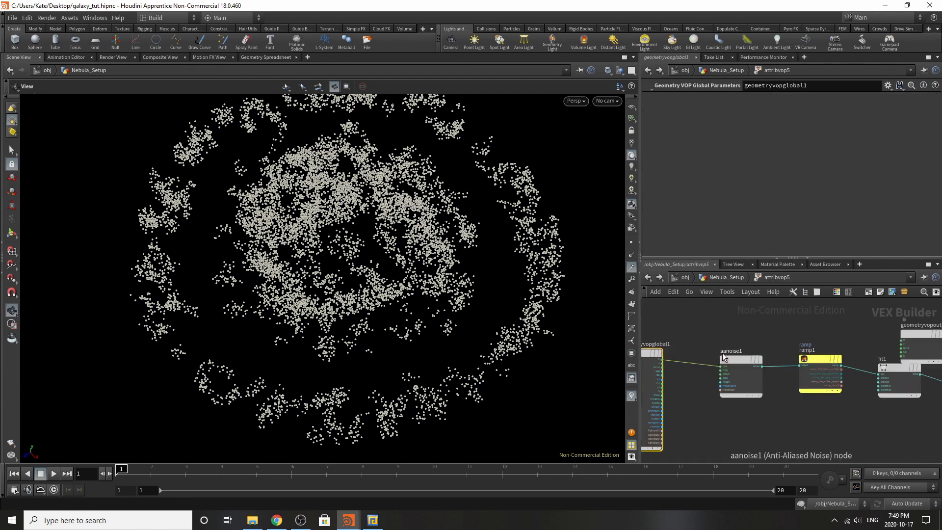
scroll(681, 358, "up", 4)
scroll(777, 381, "down", 2)
scroll(704, 382, "up", 3)
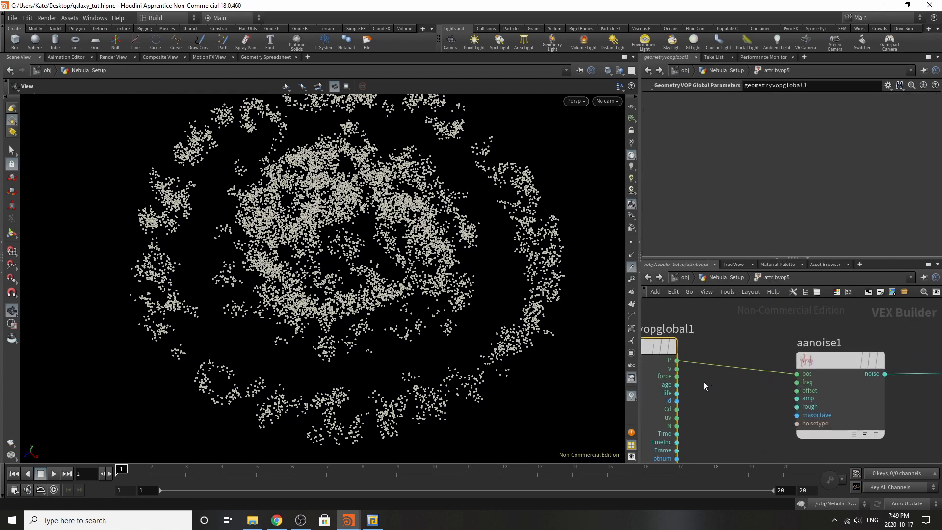
Step: Review the settings of the aanoise1 and ramp1 nodes that follow the global parameters
left_click(804, 366)
scroll(678, 365, "down", 4)
scroll(878, 365, "up", 3)
left_click(740, 369)
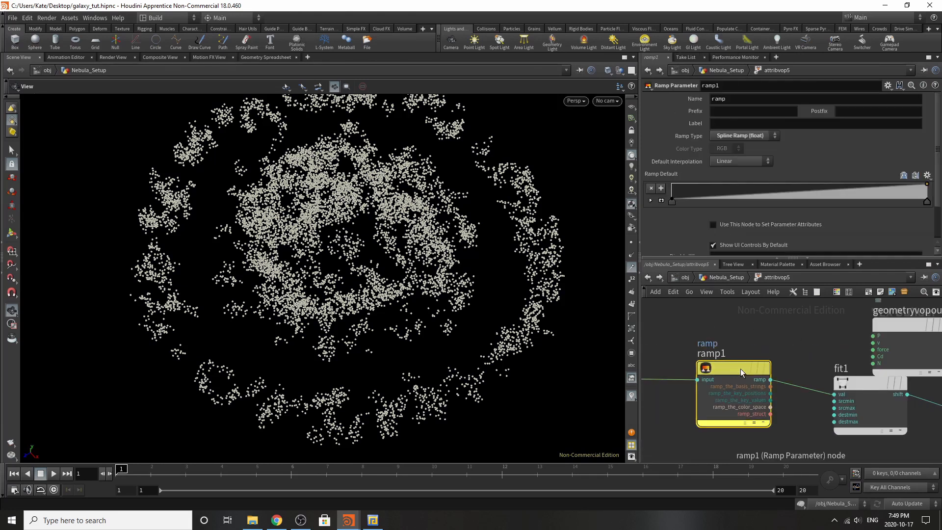
Step: Move the geometryvopoutput1 node slightly upward, farther away from fit1
scroll(793, 357, "down", 3)
scroll(850, 353, "up", 3)
left_click_drag(831, 347, 839, 331)
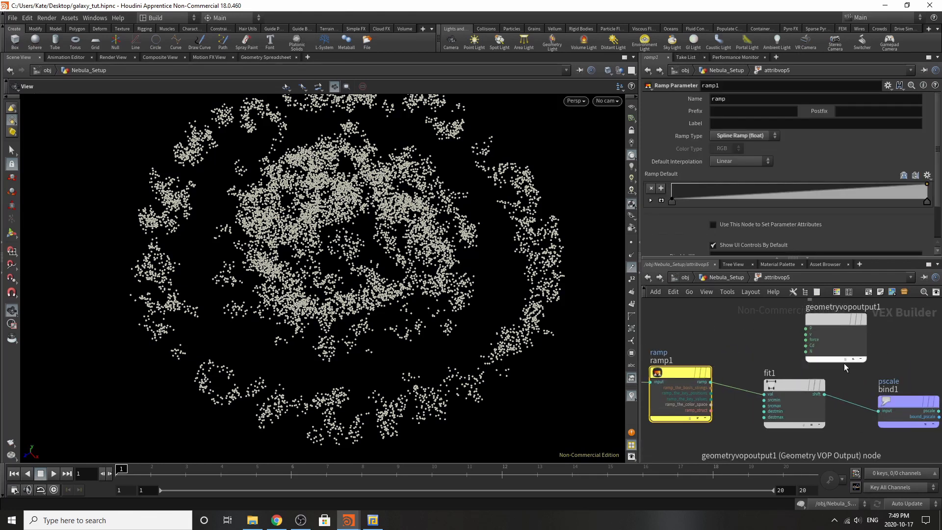
scroll(888, 366, "down", 3)
scroll(752, 372, "up", 3)
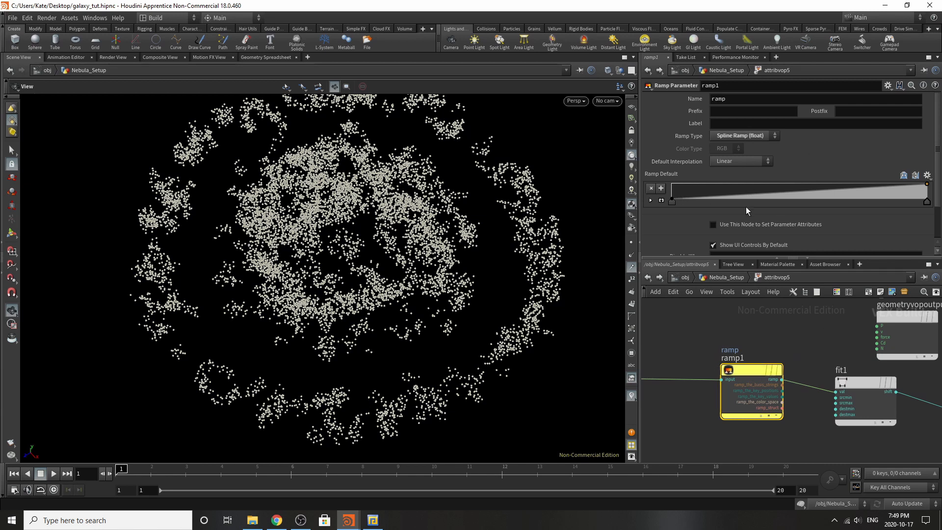
Step: Review the range values of fit1 and the pscale export in bind1, and return to the Nebula_Setup network
left_click(860, 384)
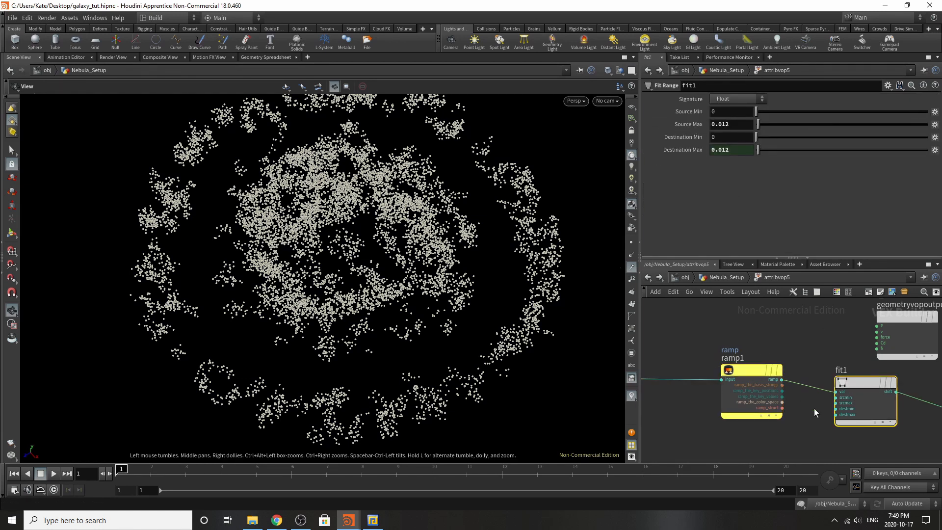
scroll(868, 422, "down", 3)
scroll(868, 422, "up", 3)
left_click(864, 399)
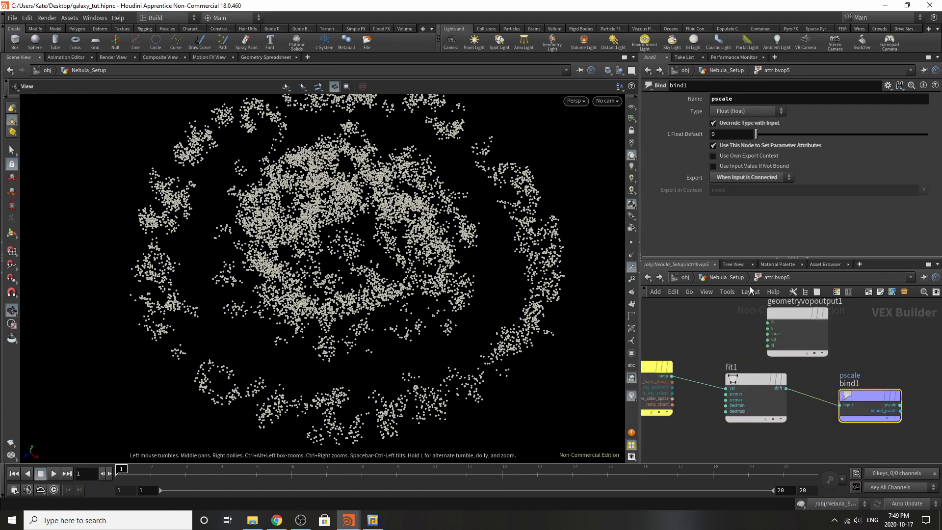
left_click(724, 278)
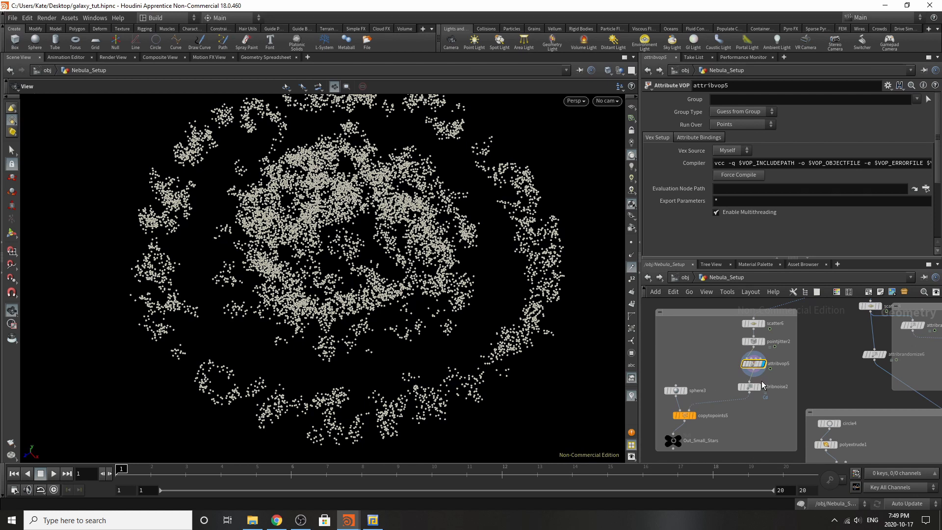
Step: Examine the points and values of the ramp in attribvop5's parameters
scroll(751, 383, "up", 3)
scroll(741, 248, "down", 2)
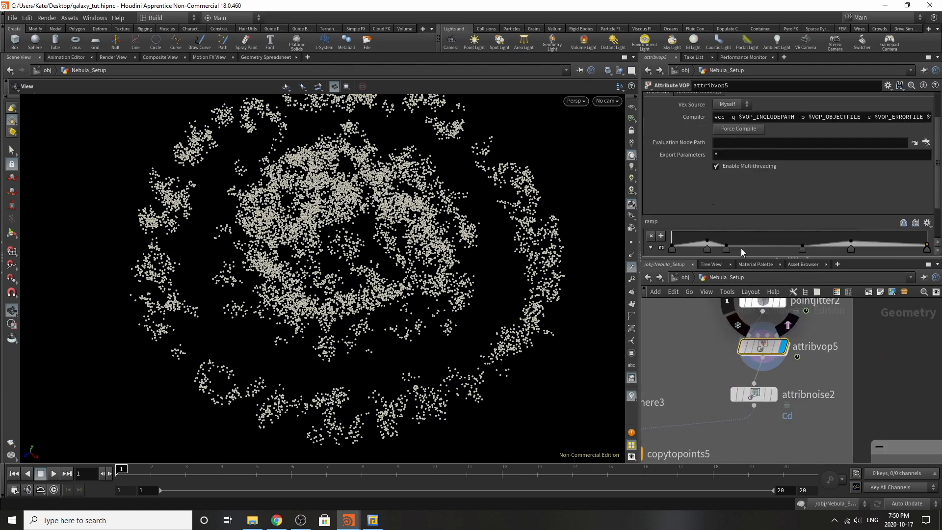
scroll(740, 248, "down", 2)
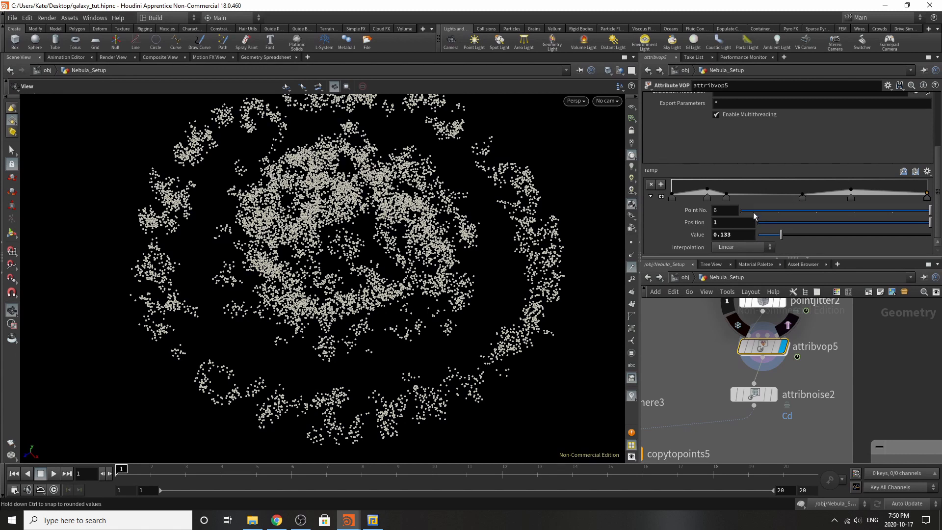
scroll(809, 215, "up", 2)
scroll(809, 215, "down", 2)
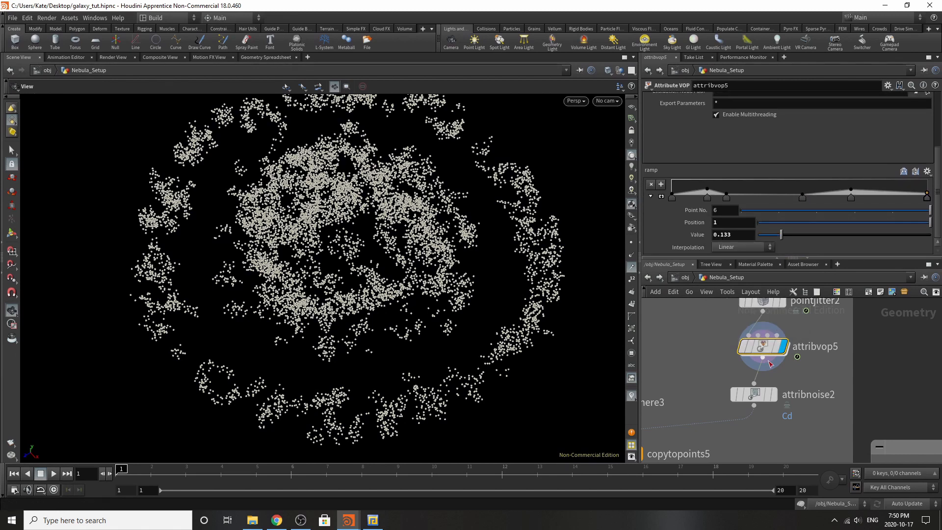
Step: Inside attribvop5, undo the channel deletion on fit1 and show the expression that links its Destination Max to Source Max
double_click(768, 346)
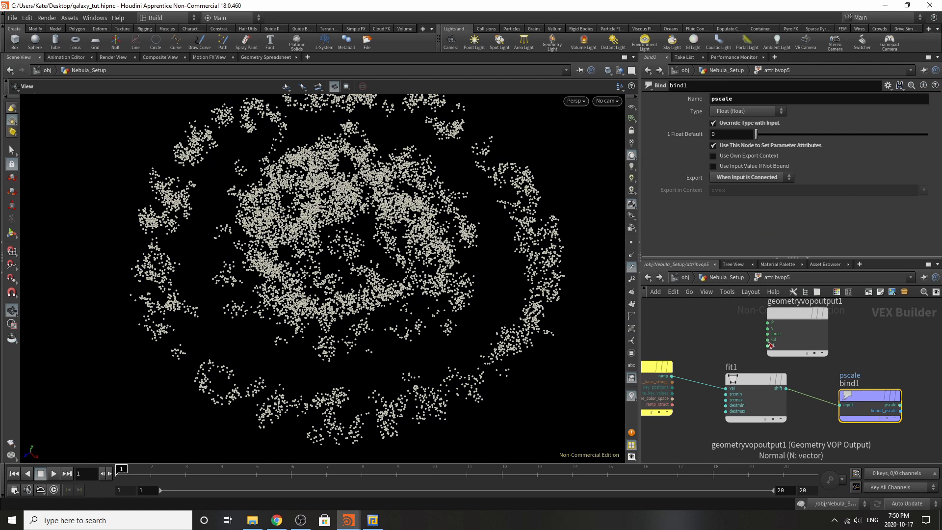
left_click(749, 378)
key("ctrl+z")
left_click(689, 152)
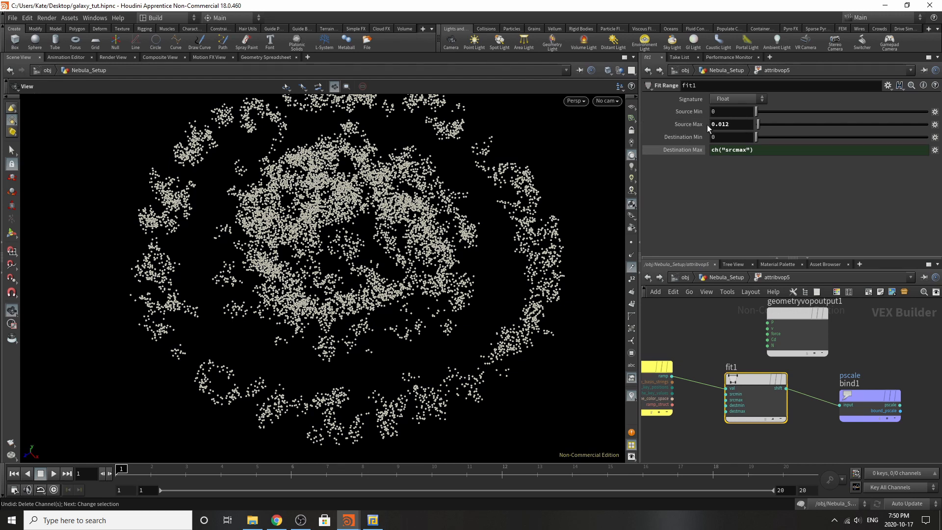
right_click(731, 126)
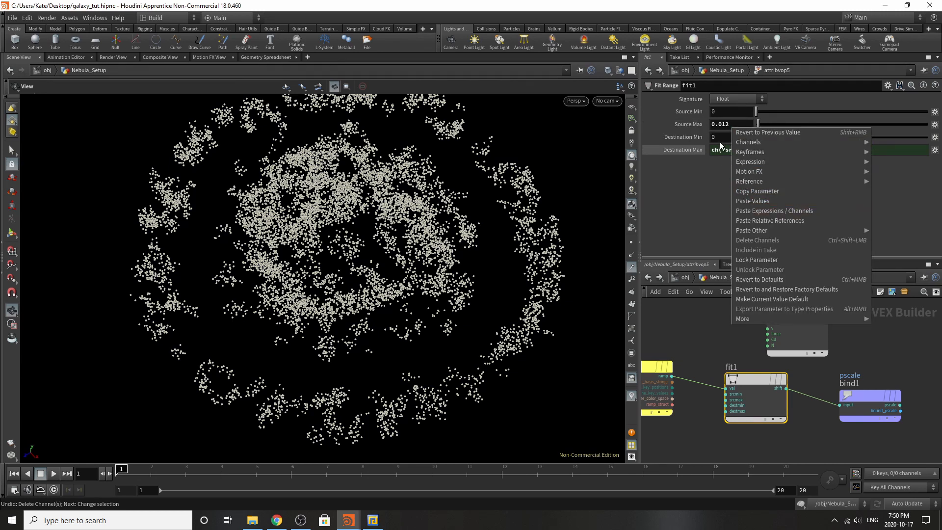
left_click(696, 170)
Step: Review aanoise1's signature, frequency and noise type, and go back up to the Nebula_Setup network
middle_click_drag(696, 425, 795, 413)
scroll(643, 409, "down", 4)
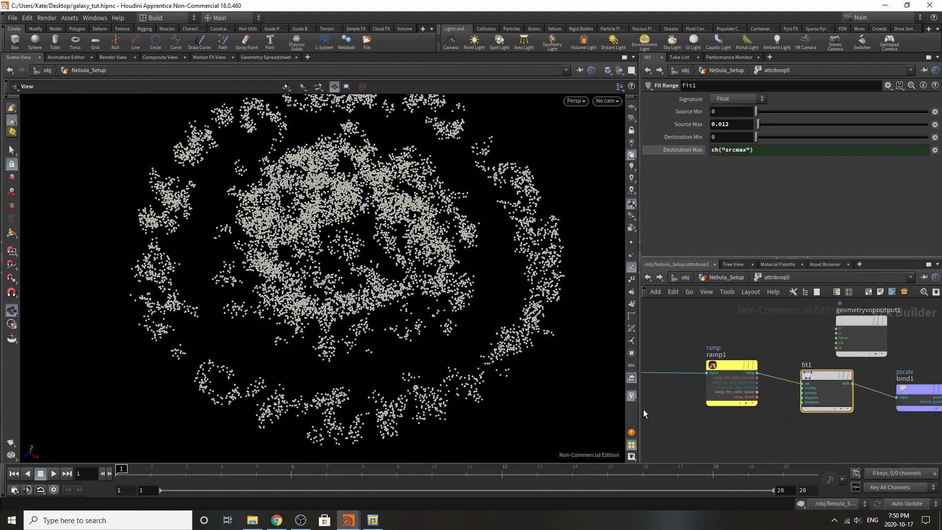
middle_click_drag(644, 409, 740, 377)
scroll(720, 351, "up", 3)
left_click(735, 349)
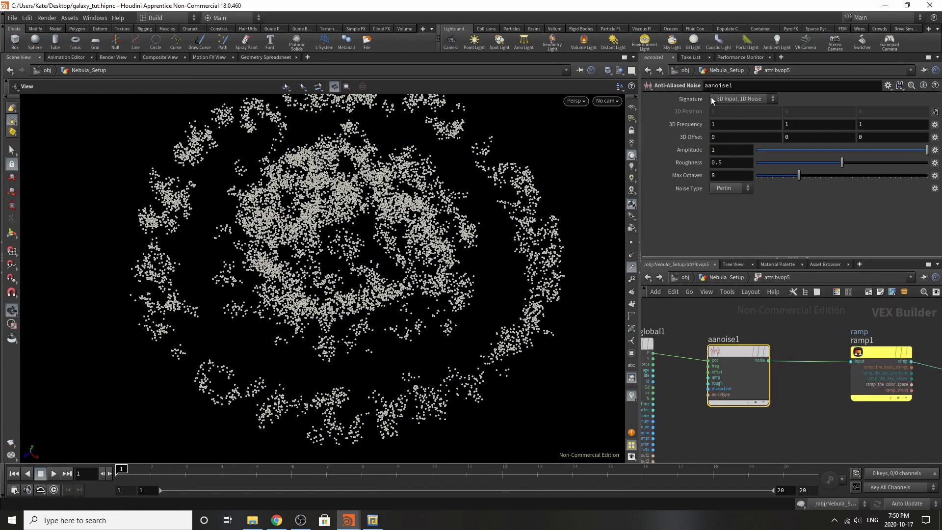
left_click(727, 266)
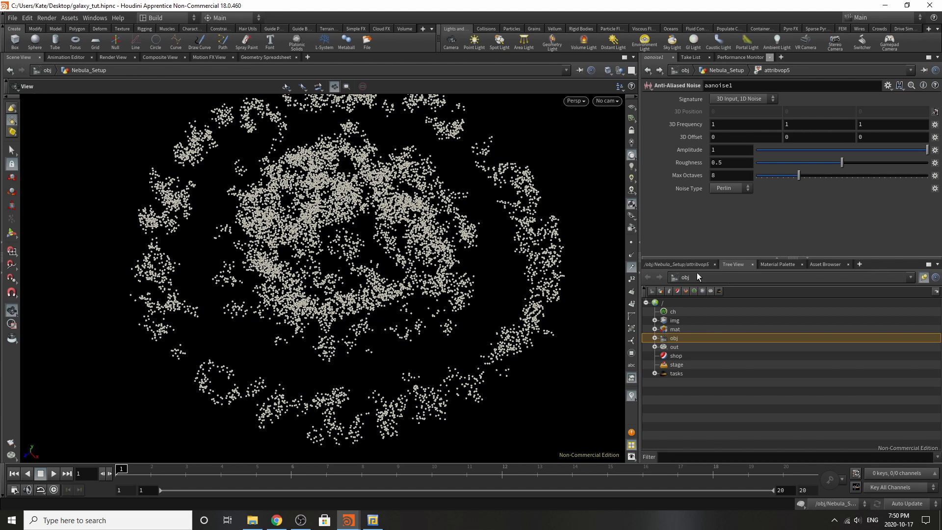
left_click(702, 266)
left_click(724, 278)
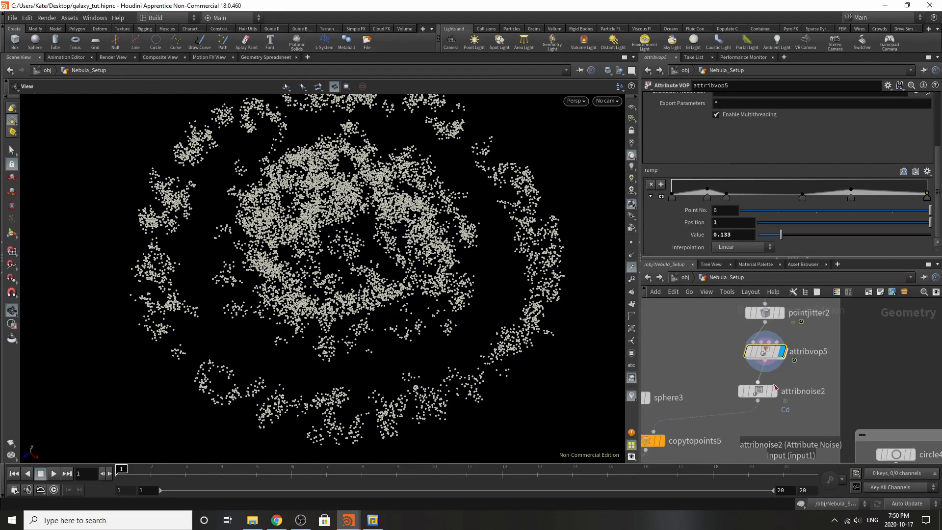
Step: Display attribnoise2 above copytopoints5 and bypass the node
left_click(757, 393)
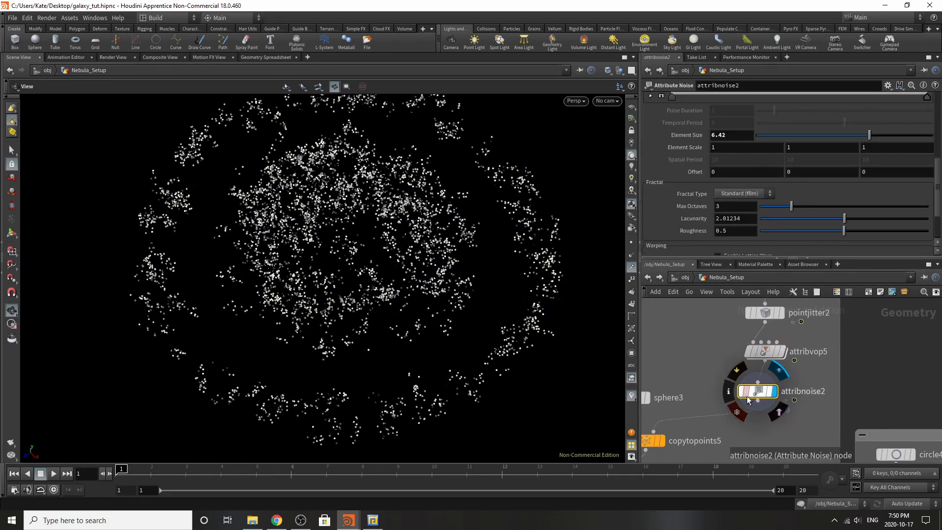
scroll(711, 390, "down", 3)
scroll(831, 377, "down", 3)
scroll(788, 410, "up", 4)
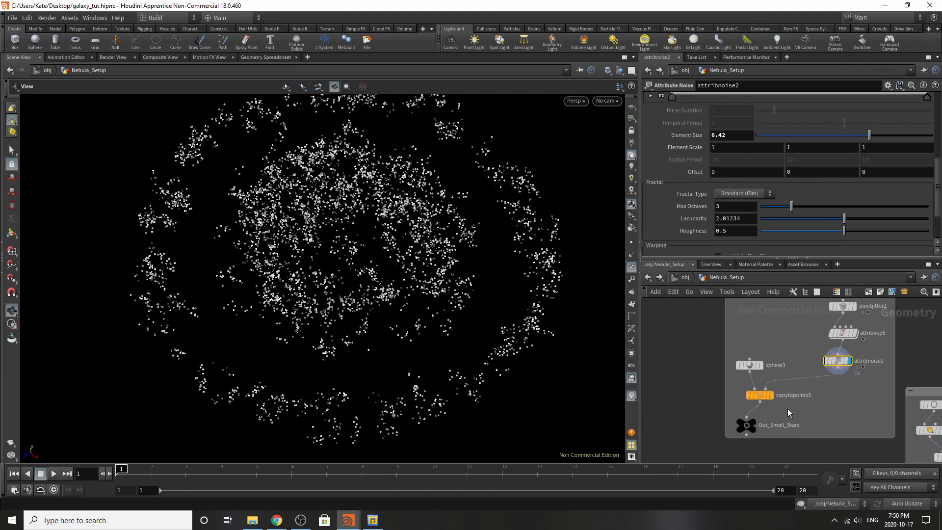
scroll(837, 359, "up", 3)
left_click(816, 366)
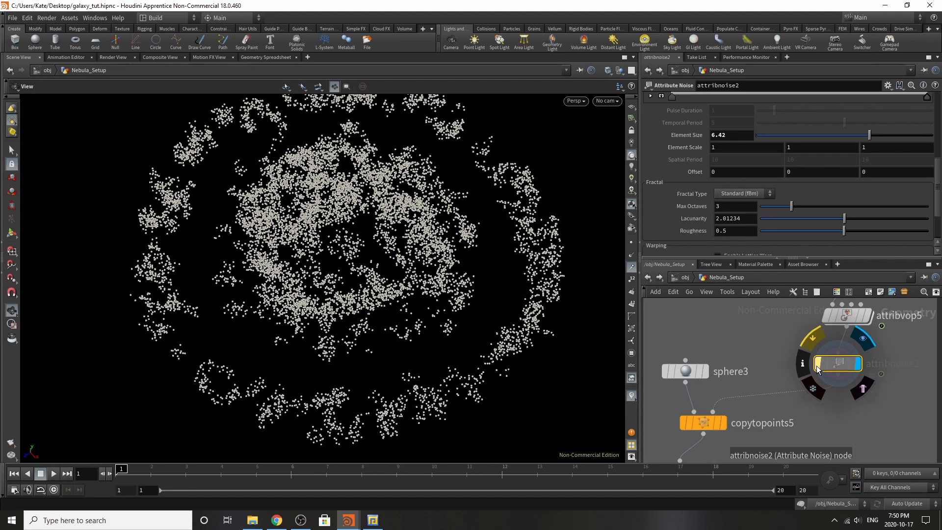
scroll(852, 371, "down", 1)
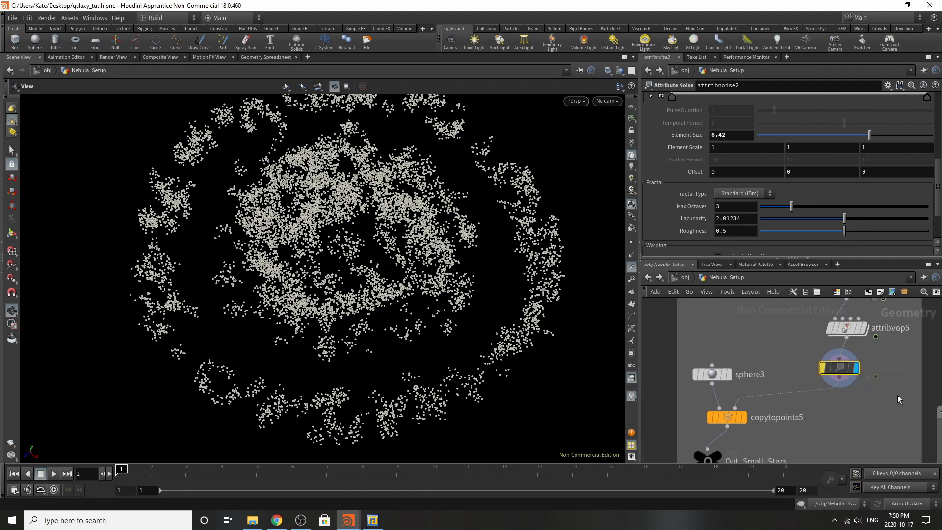
Step: Delete the attribnoise2 node and display copytopoints5 in the viewport
key("Delete")
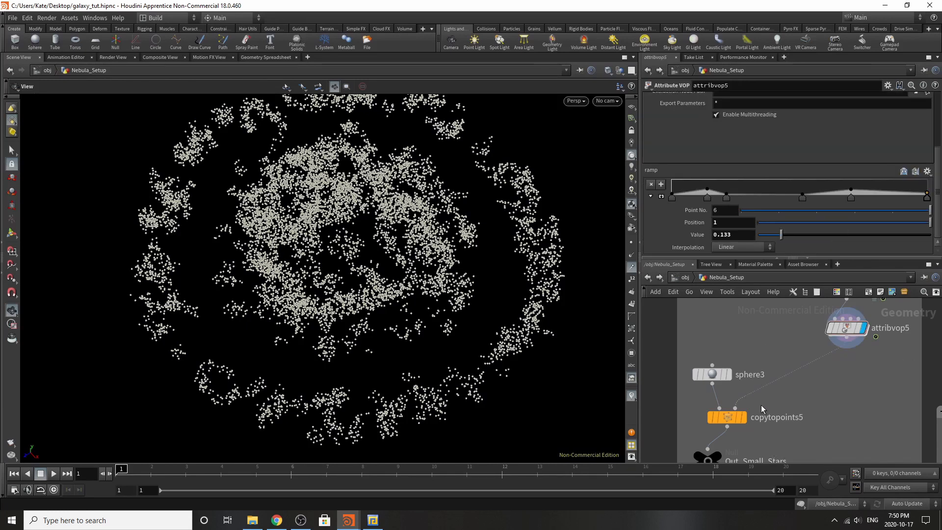
double_click(751, 417)
left_click(741, 417)
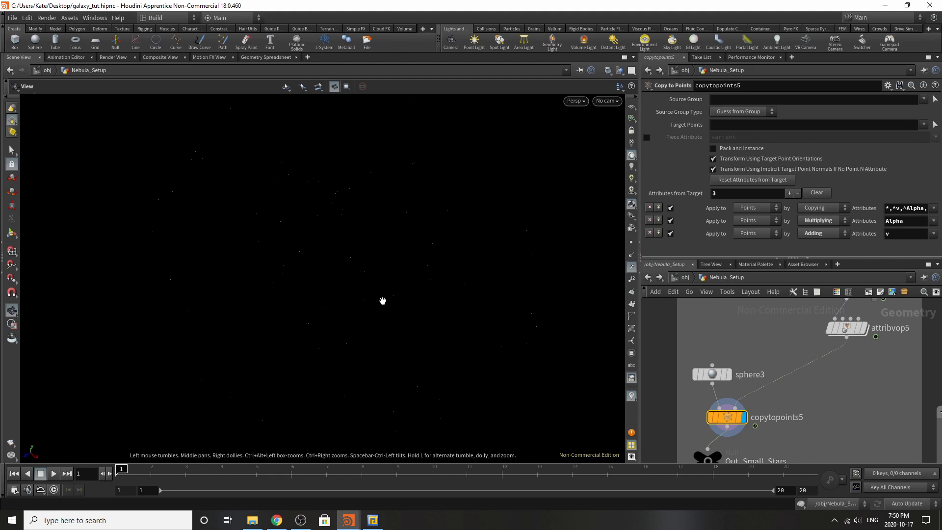
mouse_move(892, 182)
right_mouse_down()
mouse_move(940, 166)
mouse_move(878, 180)
mouse_move(901, 173)
right_mouse_up()
right_click_drag(415, 311, 416, 310)
Step: Reshape attribvop5's ramp with an extra point at position 0.773077, value 0.666667, another near the start, and the first point's value at 1
left_click(847, 327)
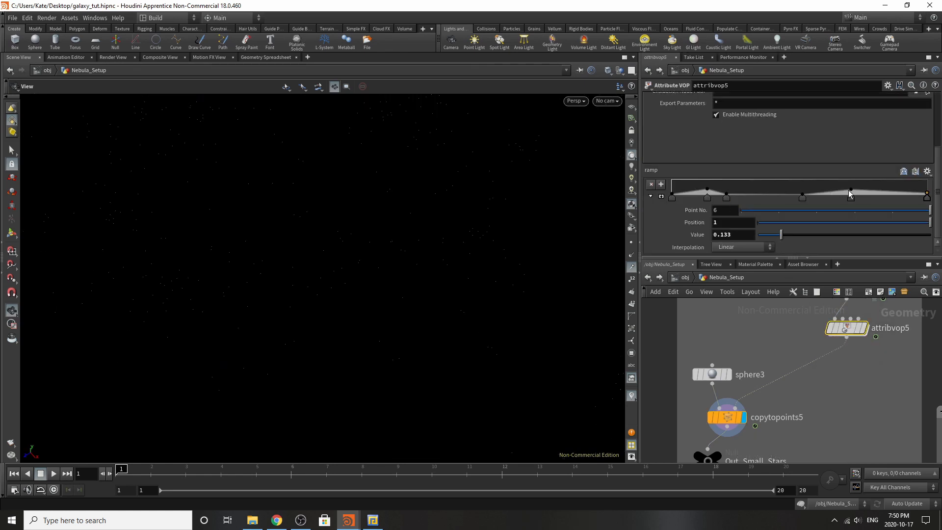
left_click_drag(850, 194, 869, 185)
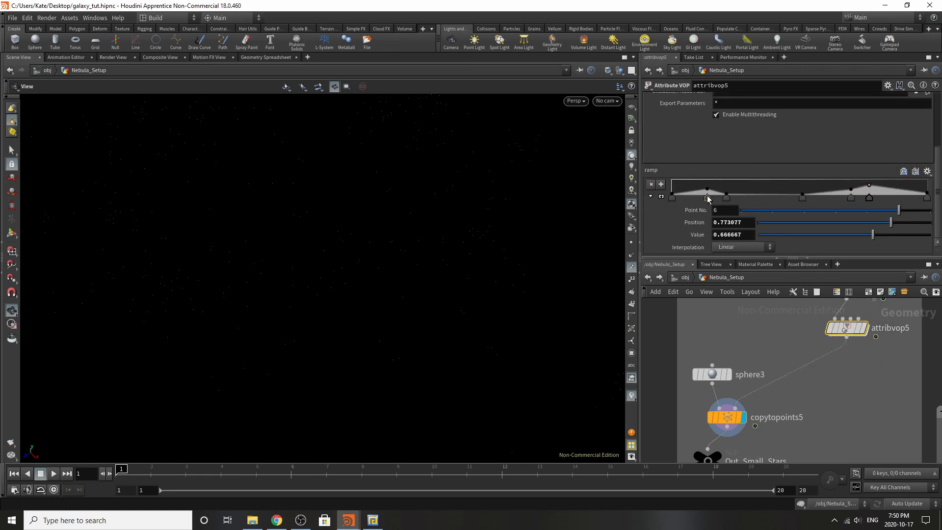
left_click_drag(687, 194, 672, 181)
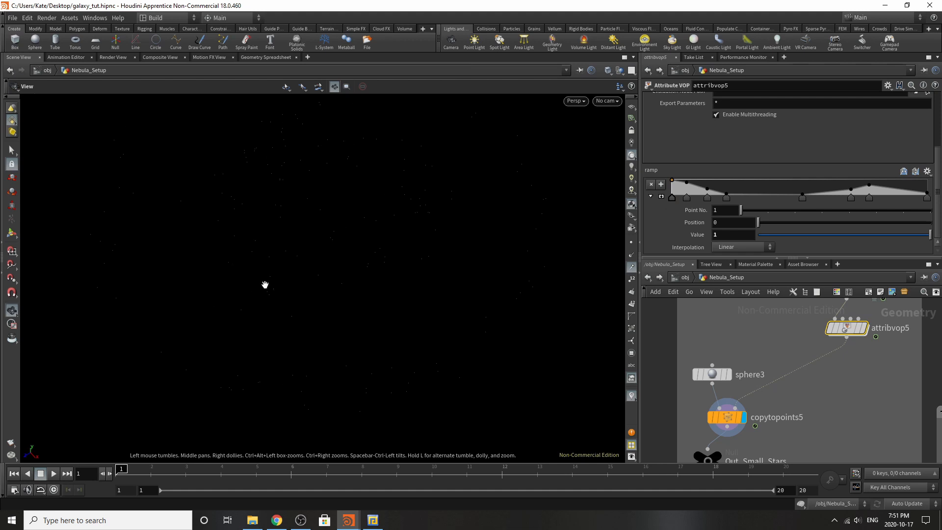
Step: Turn on point display in the viewport and display the Out_Small_Stars null
left_click(632, 244)
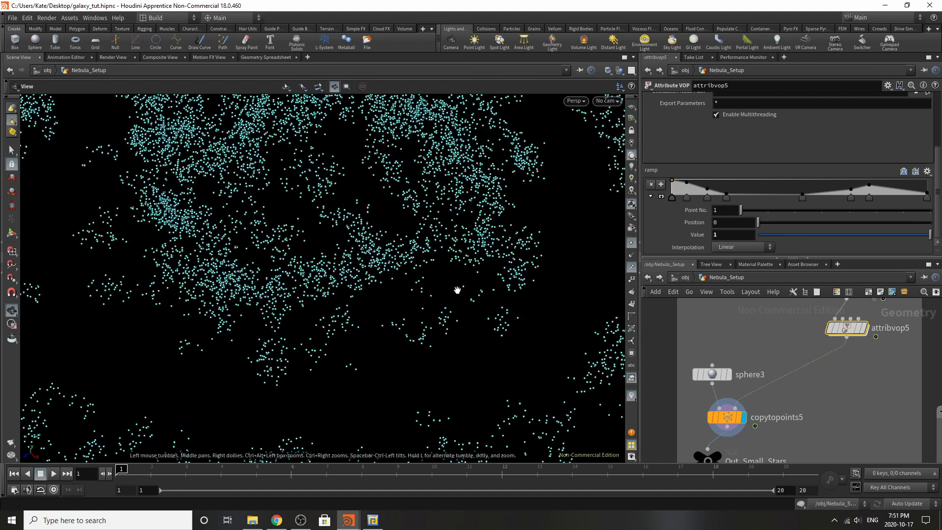
right_click_drag(457, 290, 468, 210)
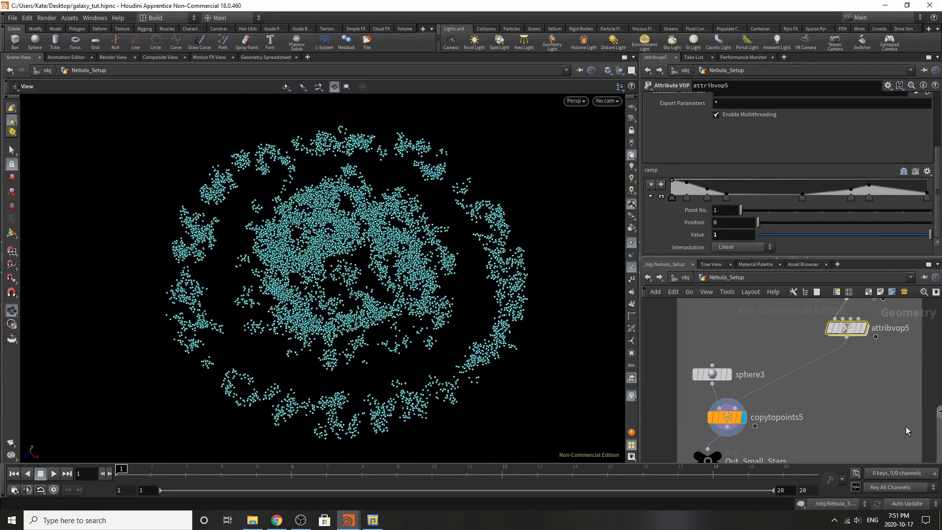
scroll(756, 374, "down", 5)
scroll(745, 406, "up", 5)
left_click(734, 410)
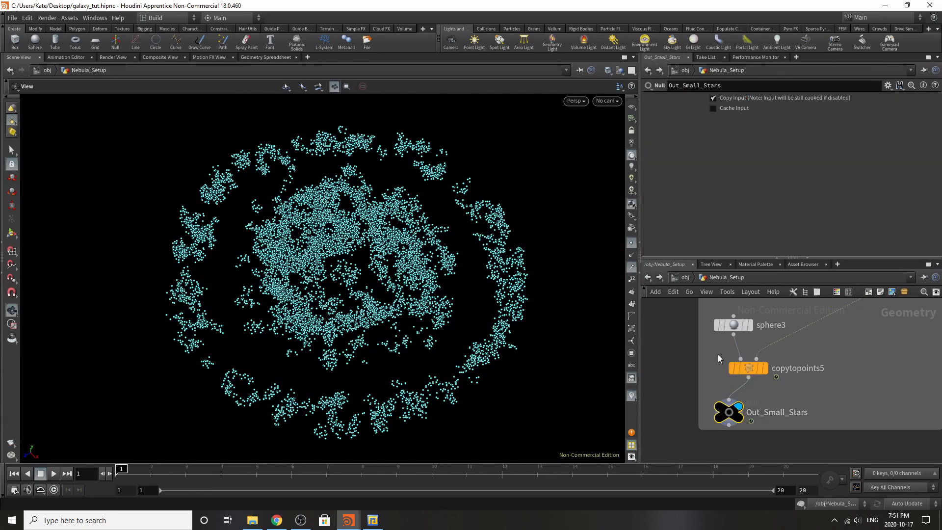
Step: Inside the Render_Center object, set object_merge's Object 1 to /obj/Nebula_Setup/Centers
mouse_move(763, 306)
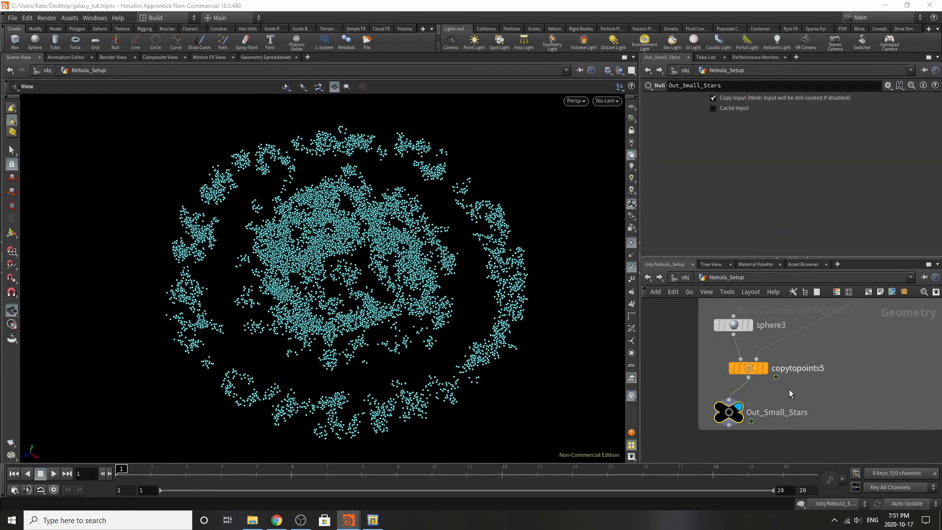
left_click(679, 277)
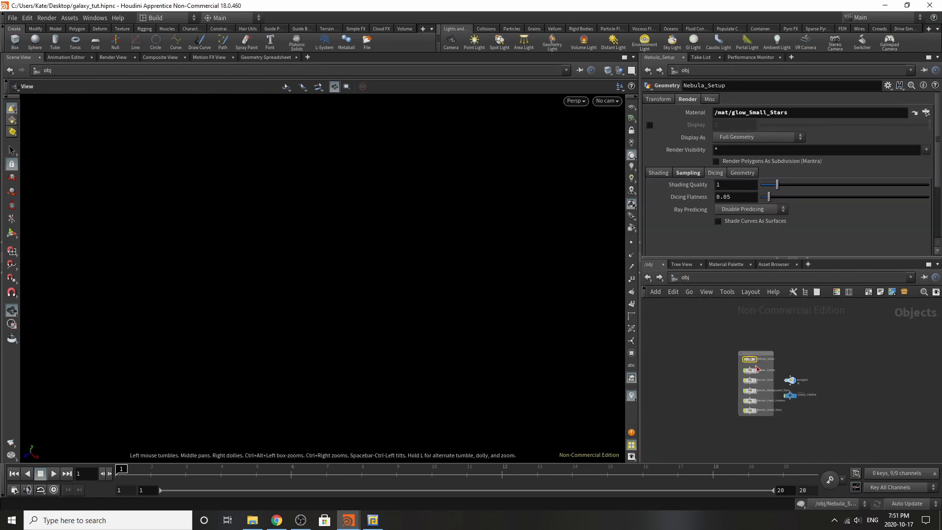
key("h")
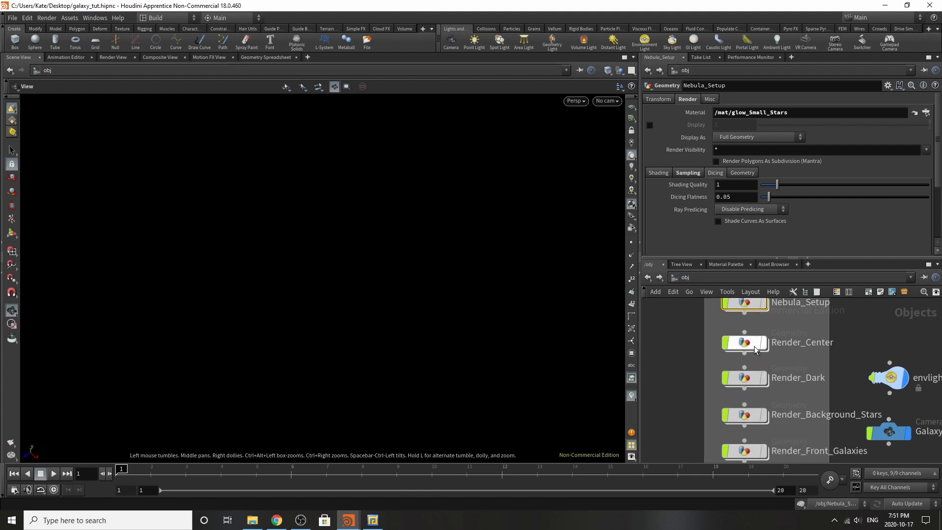
double_click(749, 361)
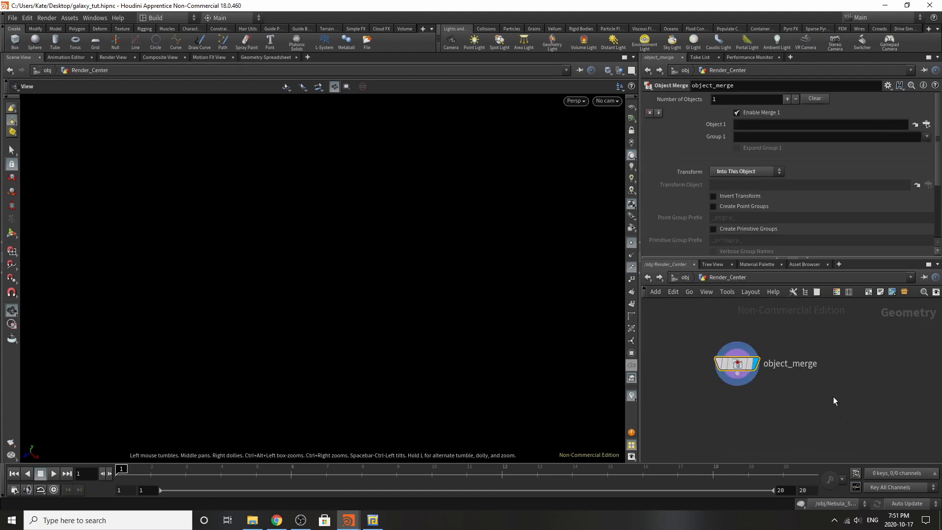
left_click(927, 124)
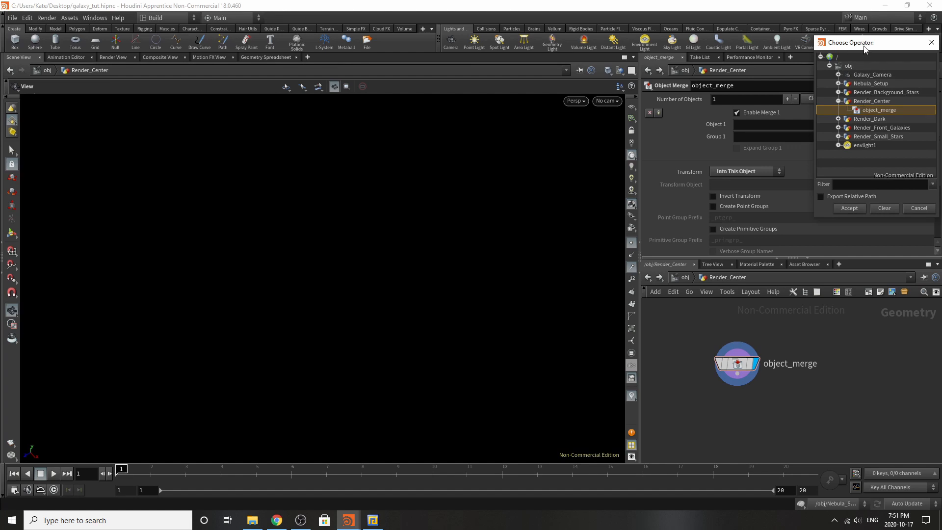
left_click_drag(864, 49, 358, 68)
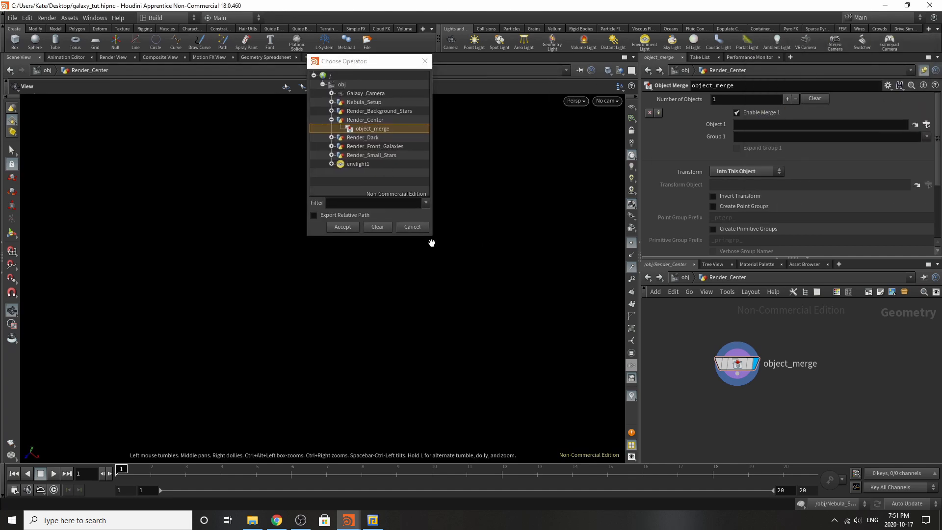
left_click_drag(433, 237, 578, 426)
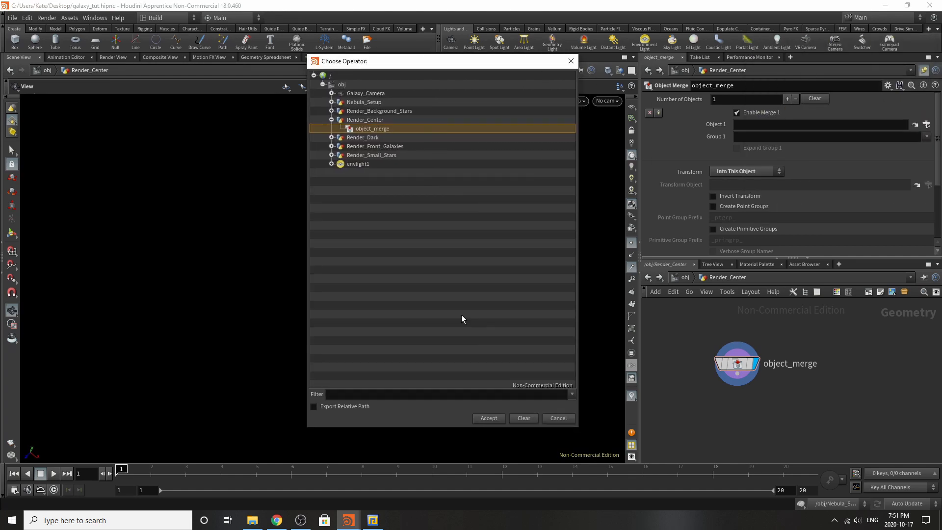
left_click(331, 102)
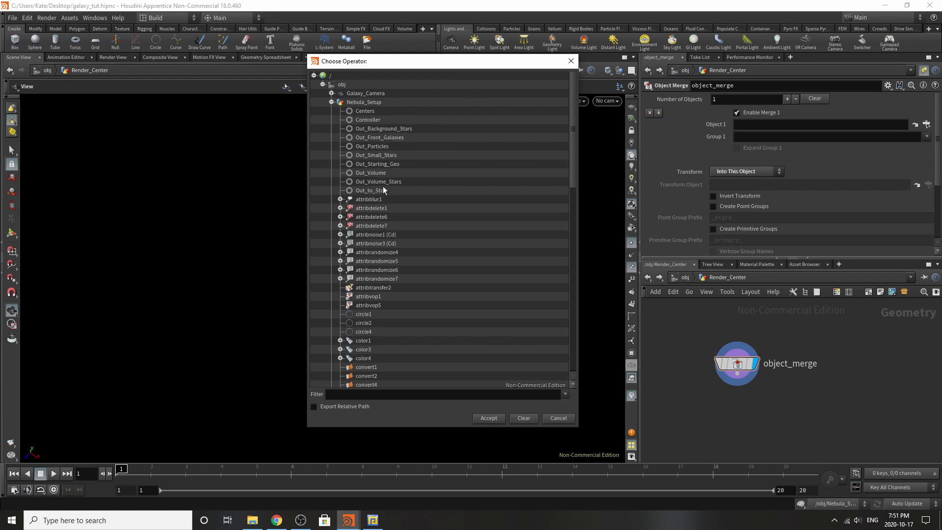
double_click(365, 111)
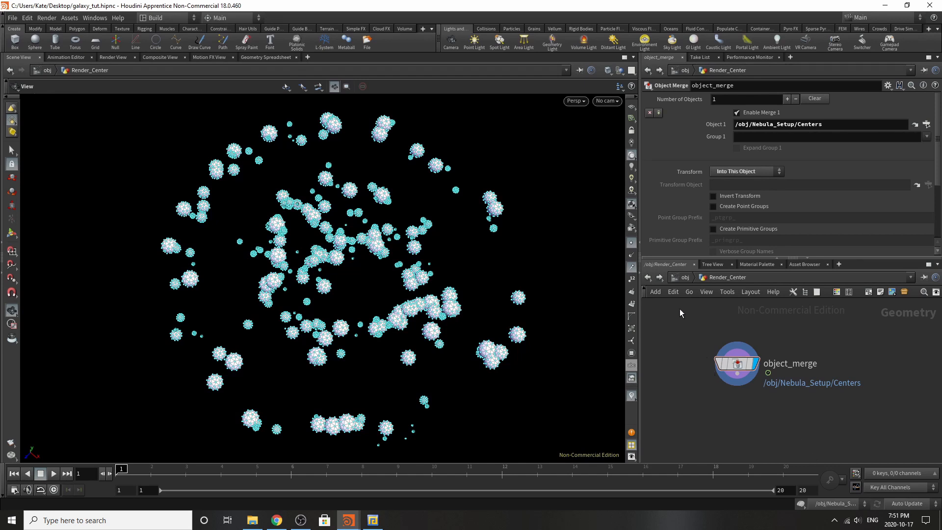
Step: Go back into Nebula_Setup and locate the Centers null below copytopoints3
left_click(683, 277)
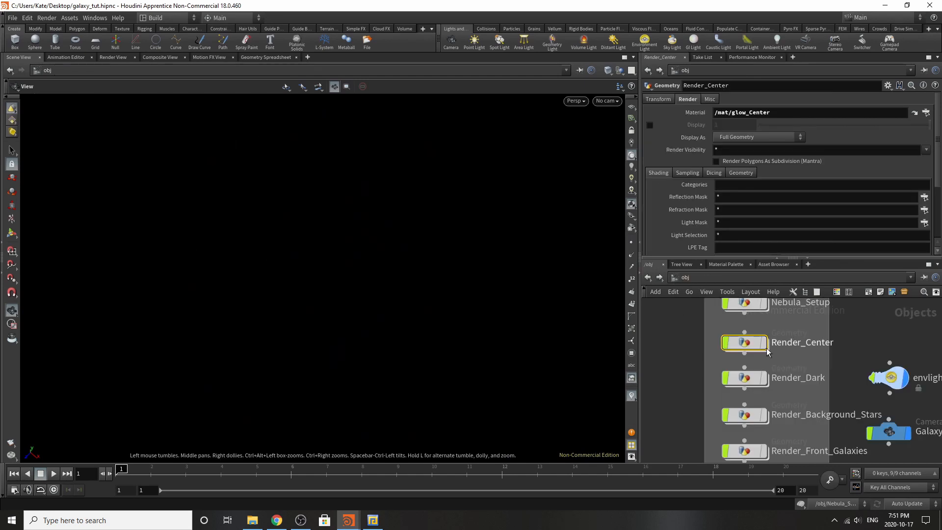
double_click(744, 357)
scroll(729, 367, "down", 7)
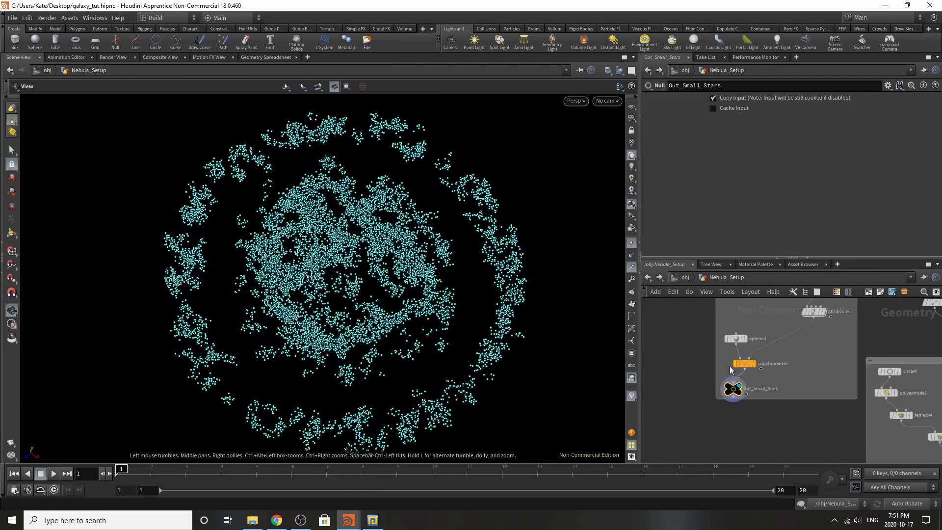
scroll(871, 333, "up", 3)
scroll(801, 375, "up", 3)
scroll(878, 364, "down", 8)
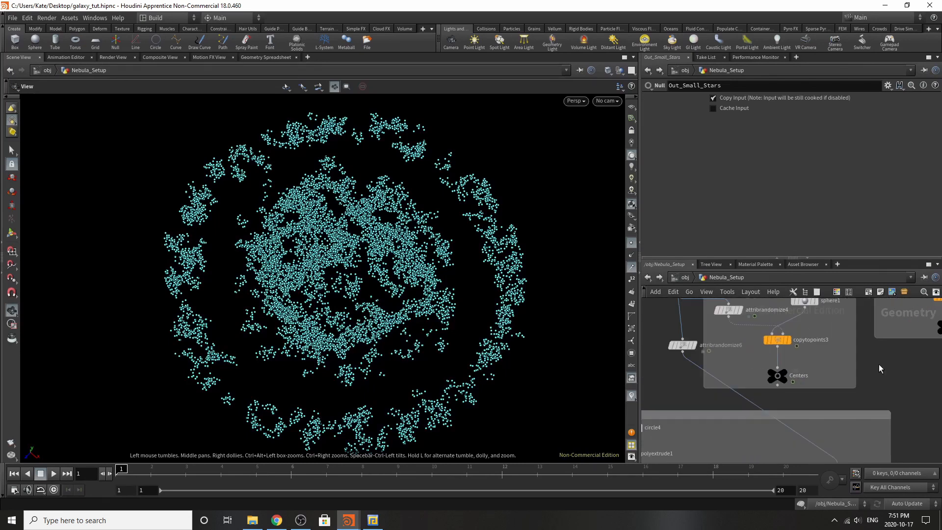
Step: Go up to the object level, re-enter Nebula_Setup and show the Controller null's Stars parameters
left_click(683, 277)
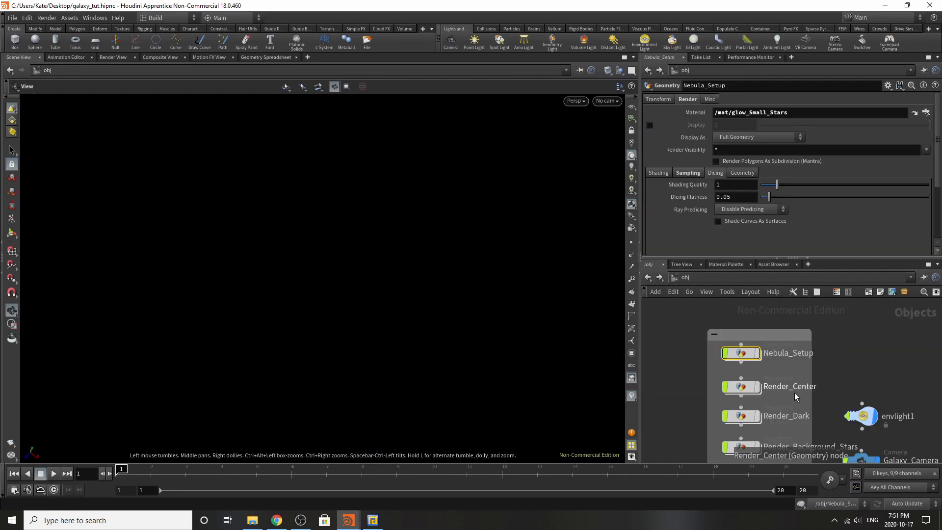
double_click(749, 362)
scroll(749, 362, "down", 3)
scroll(782, 381, "up", 6)
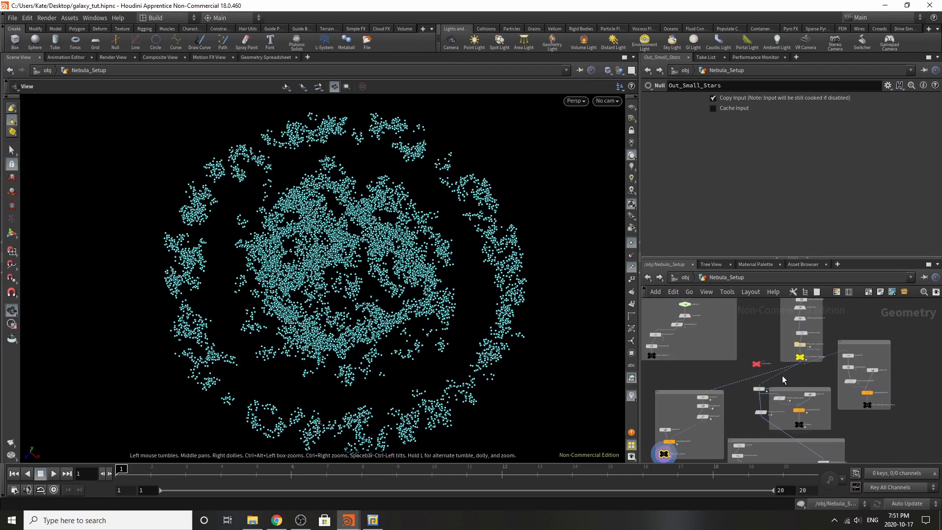
scroll(746, 352, "up", 4)
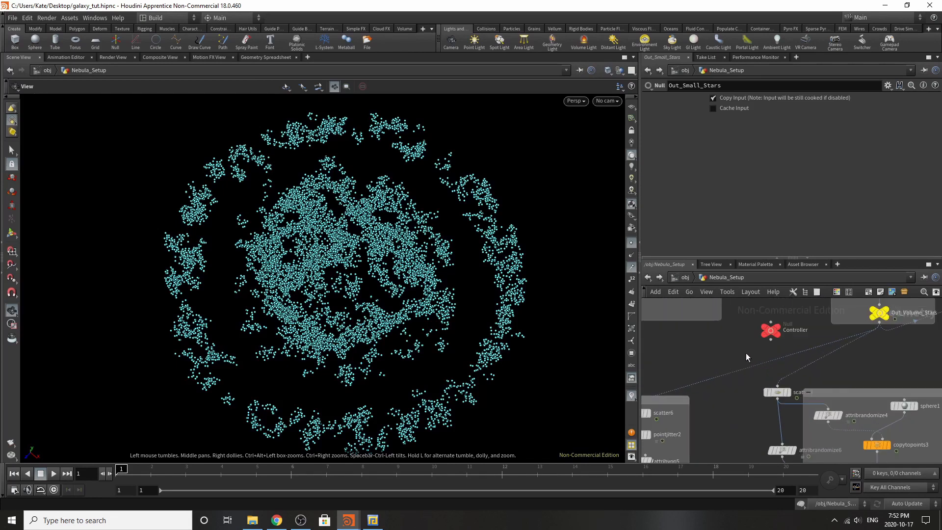
left_click(777, 336)
scroll(893, 132, "down", 3)
scroll(803, 192, "up", 3)
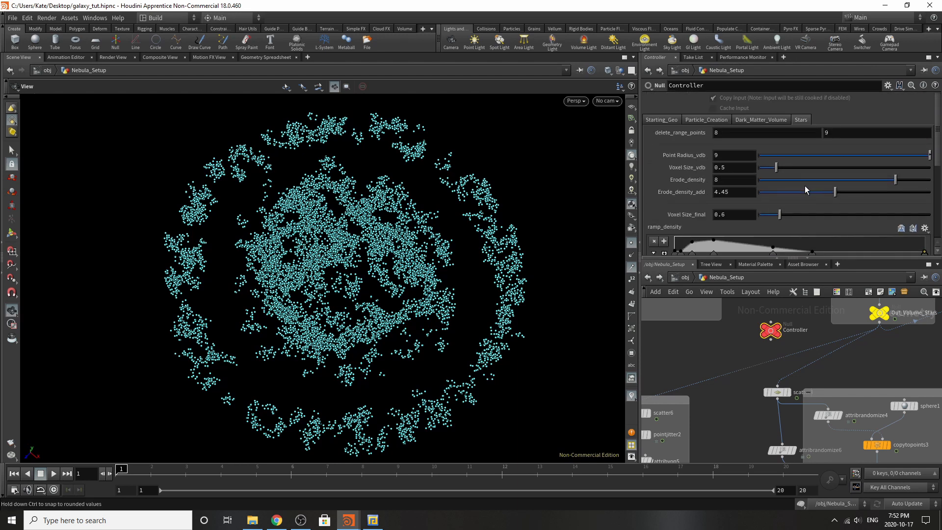
Step: Open the Controller null's parameter interface for editing and collapse all existing folders except Stars
left_click(888, 85)
left_click(878, 97)
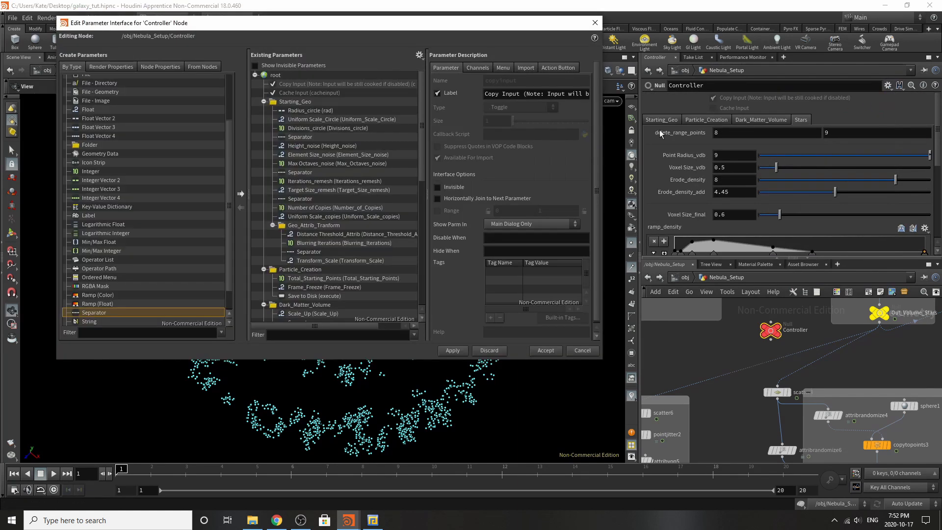
left_click(263, 102)
left_click(264, 110)
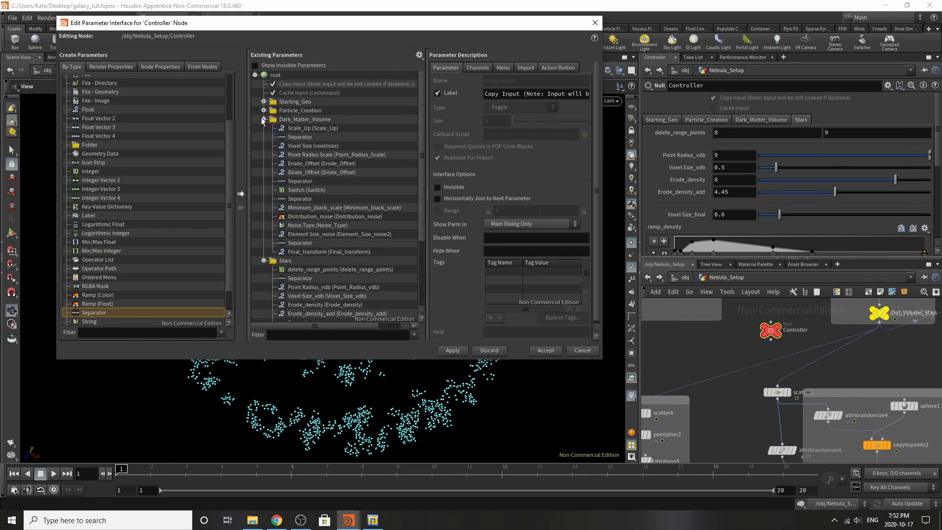
left_click(263, 119)
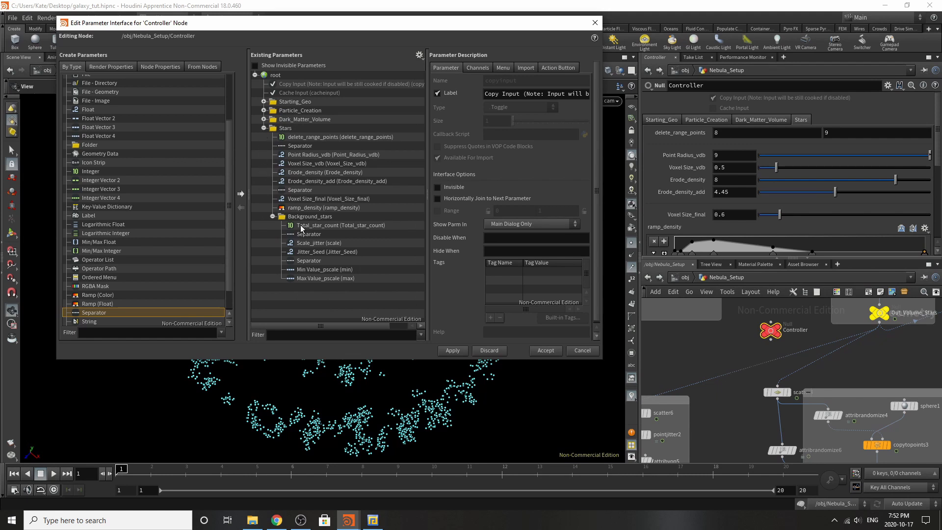
left_click(273, 217)
left_click(264, 128)
left_click(264, 128)
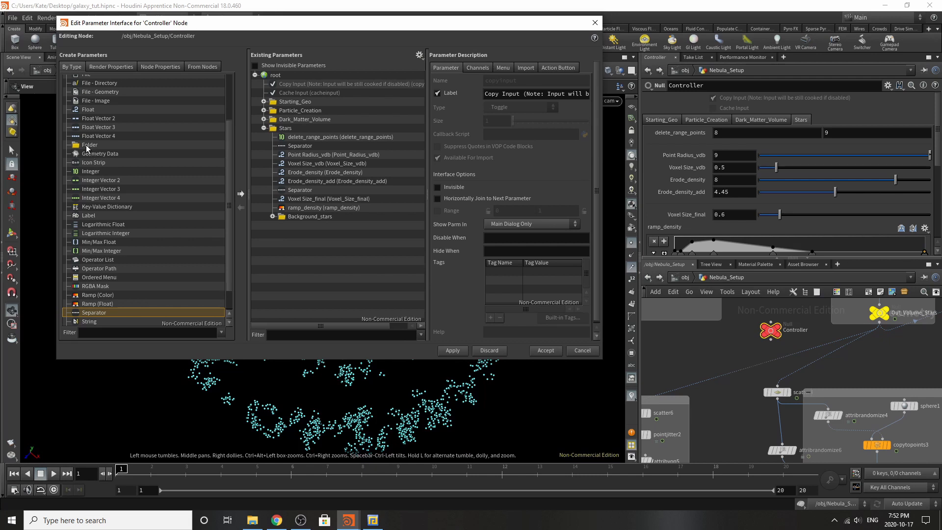
Step: Add a new folder inside Stars after Background_stars and label it Small_stars
left_click_drag(87, 147, 278, 128)
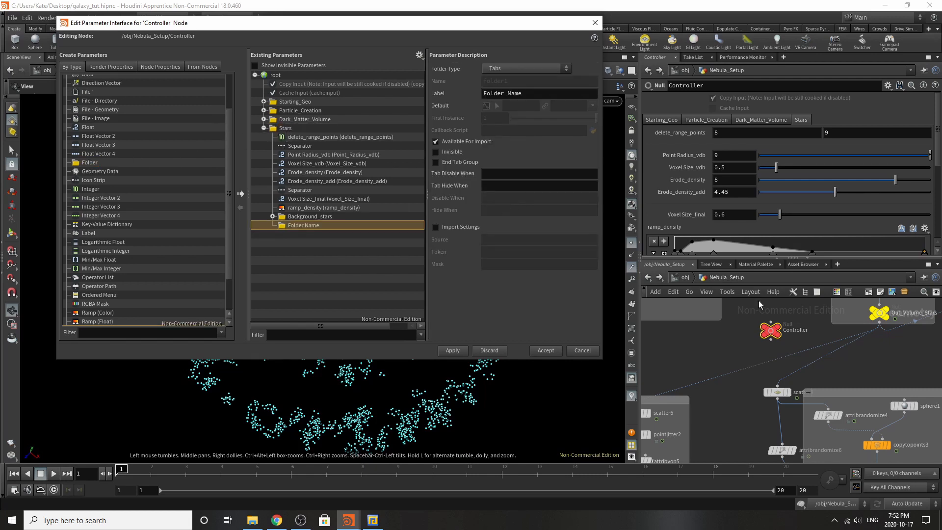
scroll(806, 360, "down", 6)
scroll(752, 403, "up", 6)
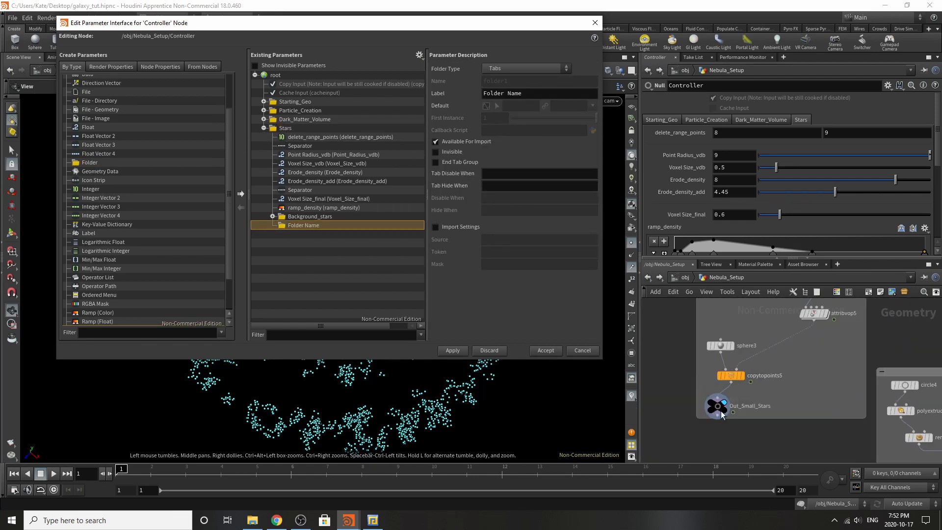
scroll(715, 444, "down", 1)
scroll(731, 384, "up", 3)
left_click(520, 91)
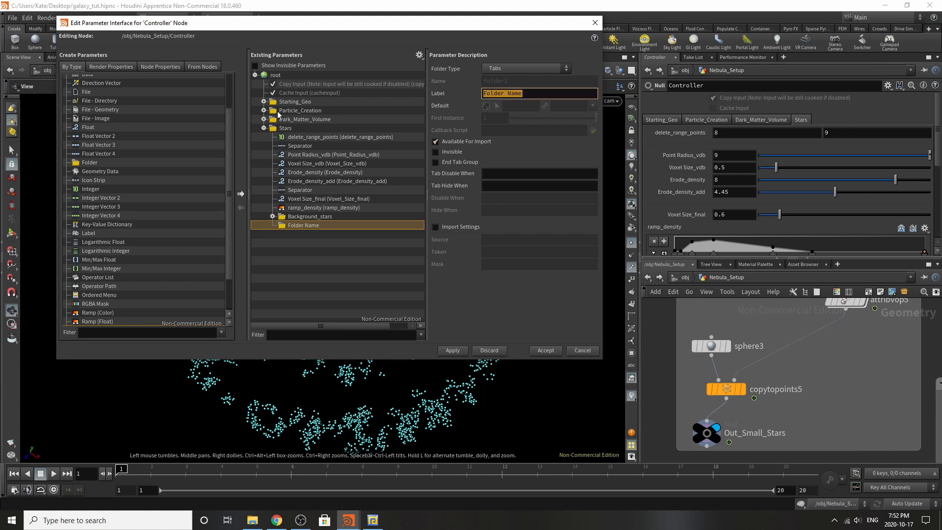
type("Small_stars")
key("Return")
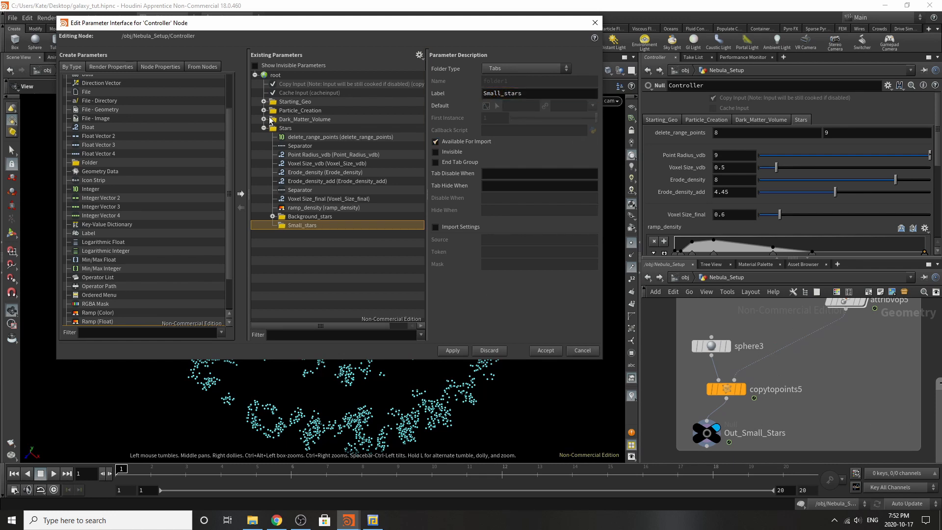
Step: Add another folder inside Stars after Small_stars and label it Galaxies
left_click_drag(89, 163, 307, 125)
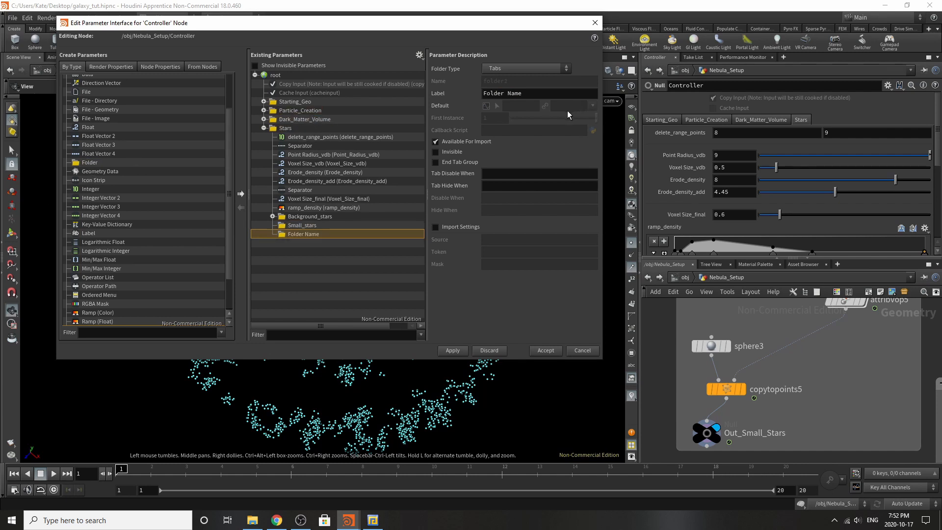
left_click(387, 84)
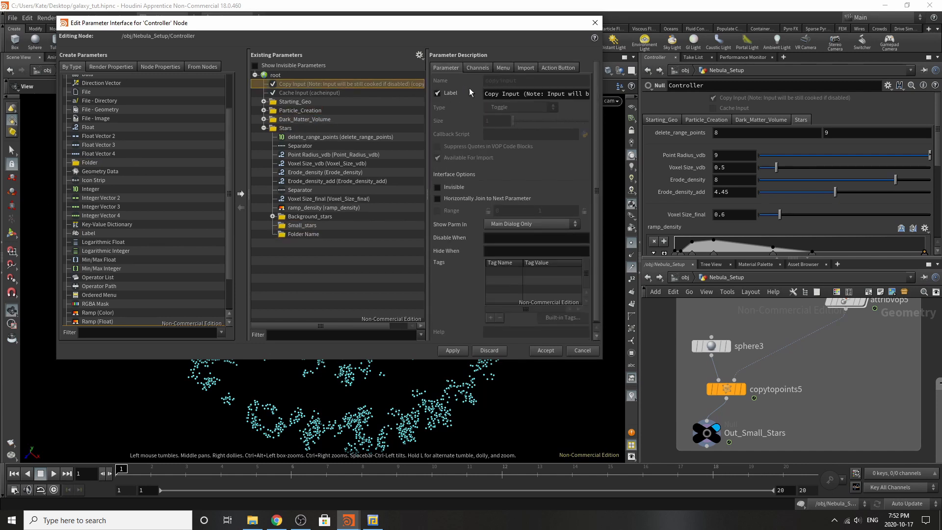
left_click(300, 218)
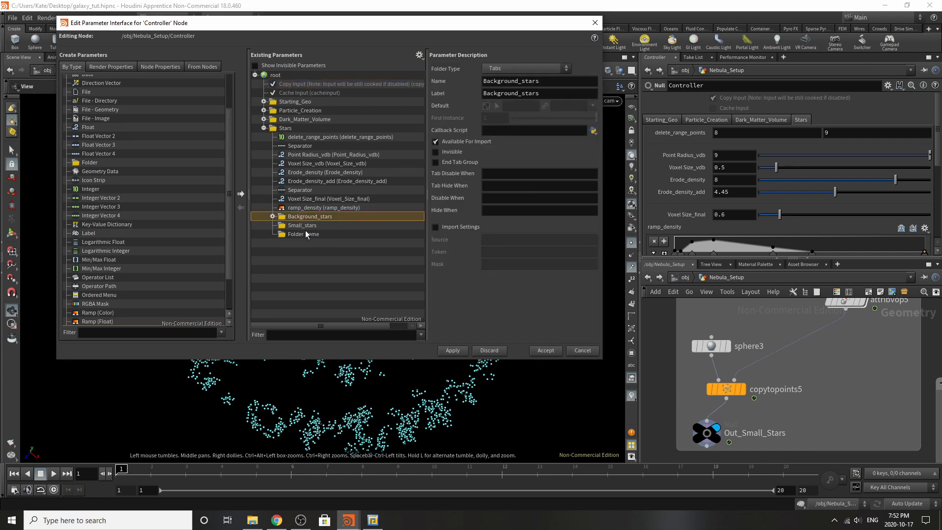
left_click(299, 234)
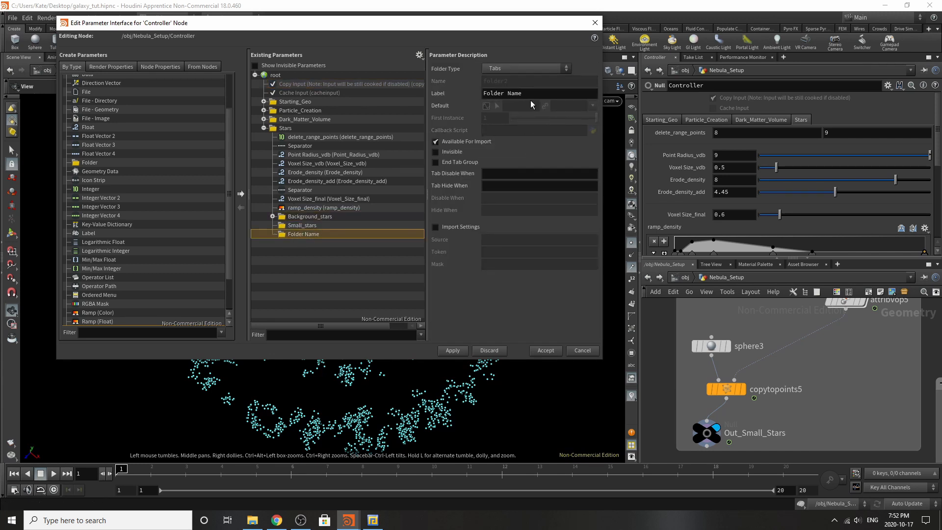
left_click_drag(529, 94, 402, 109)
type("Galaxy")
key("BackSpace")
type("ies")
key("Return")
Step: Add a new folder at the root level after Stars and label it Dark_Matter_Centers
scroll(728, 378, "down", 6)
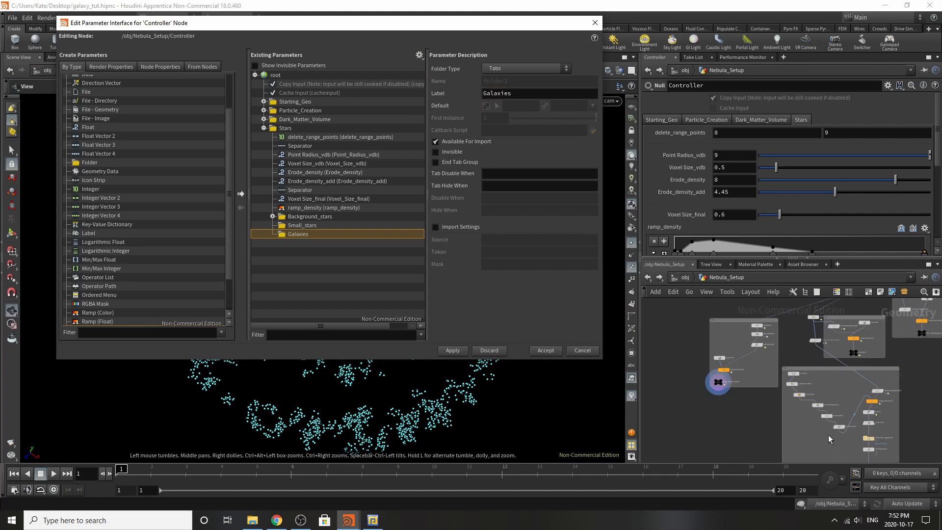
scroll(829, 436, "up", 3)
middle_click_drag(856, 432, 790, 265)
scroll(850, 387, "up", 3)
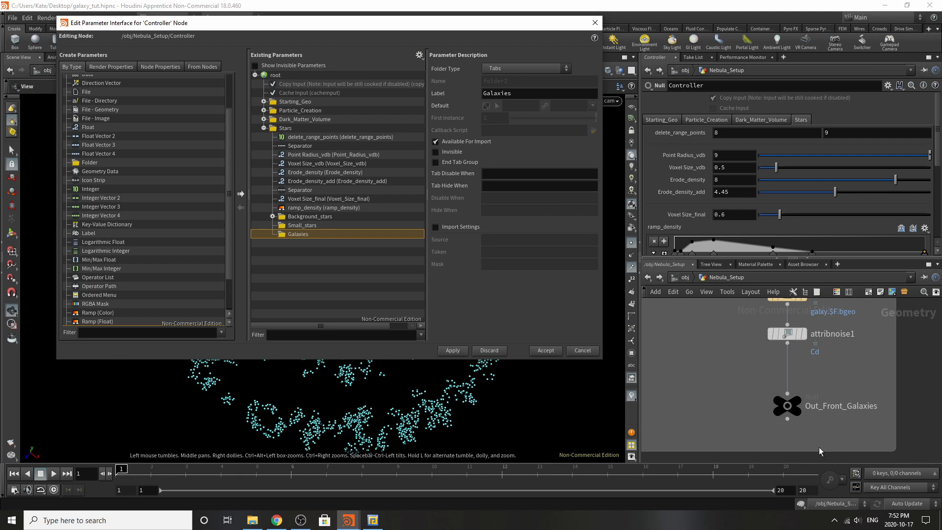
scroll(833, 436, "down", 6)
scroll(817, 351, "up", 5)
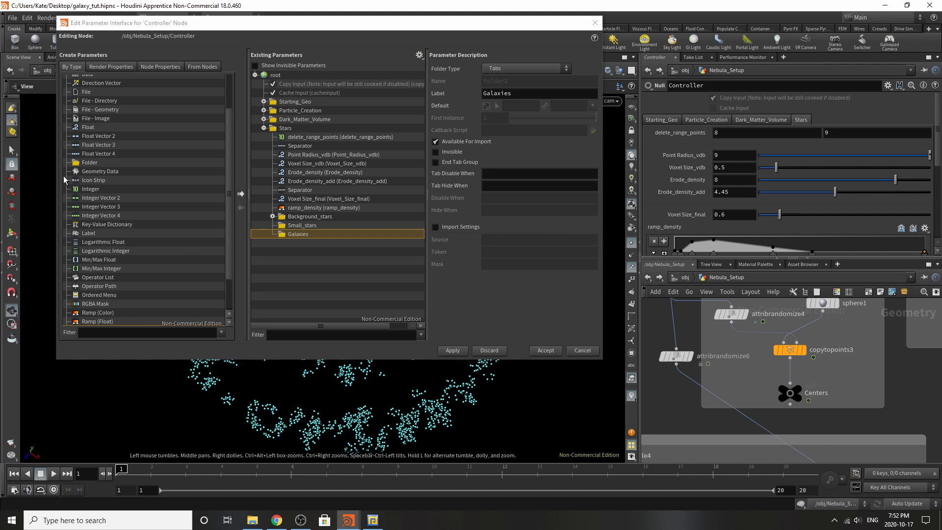
left_click_drag(89, 163, 297, 75)
left_click(534, 89)
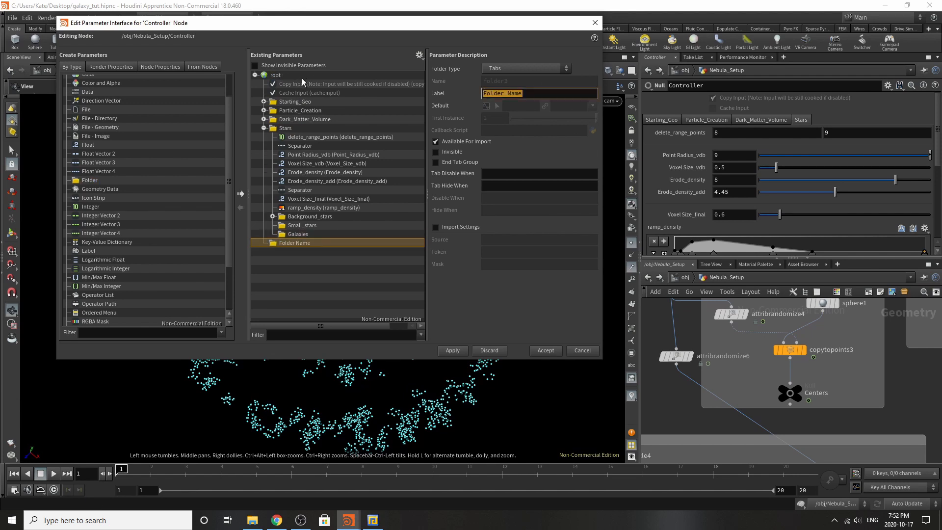
type("Dark_Matter_Centers")
key("Return")
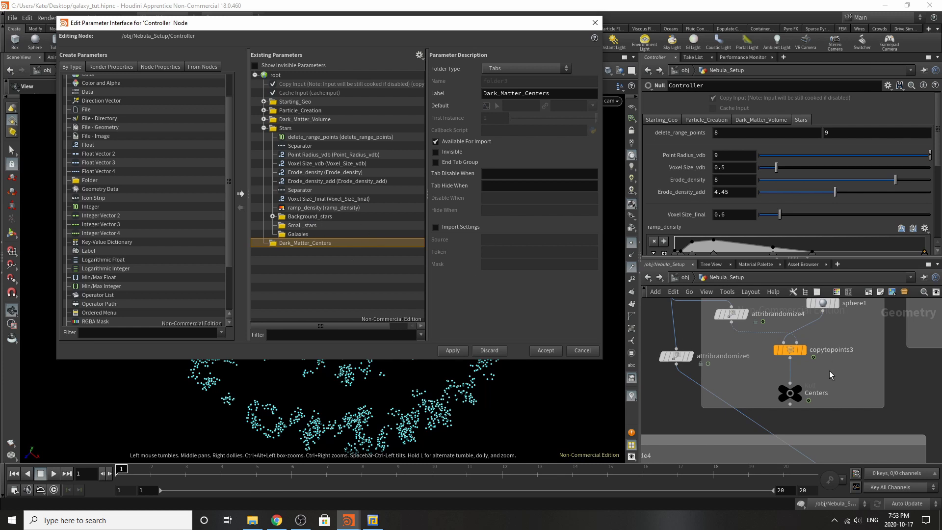
Step: Show the parameters of scatter4 above the Centers branch and add a separator below ramp_density in the Stars folder
scroll(828, 370, "down", 6)
scroll(815, 346, "up", 5)
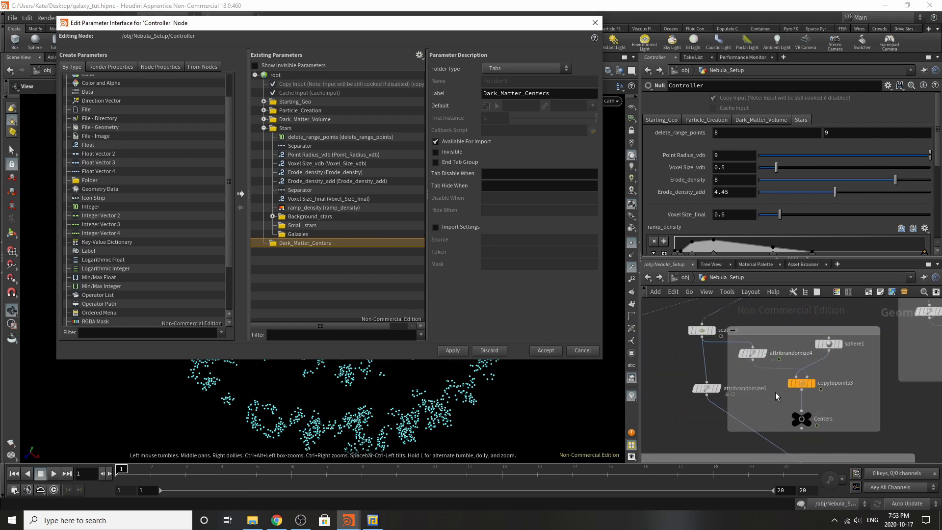
scroll(761, 395, "down", 2)
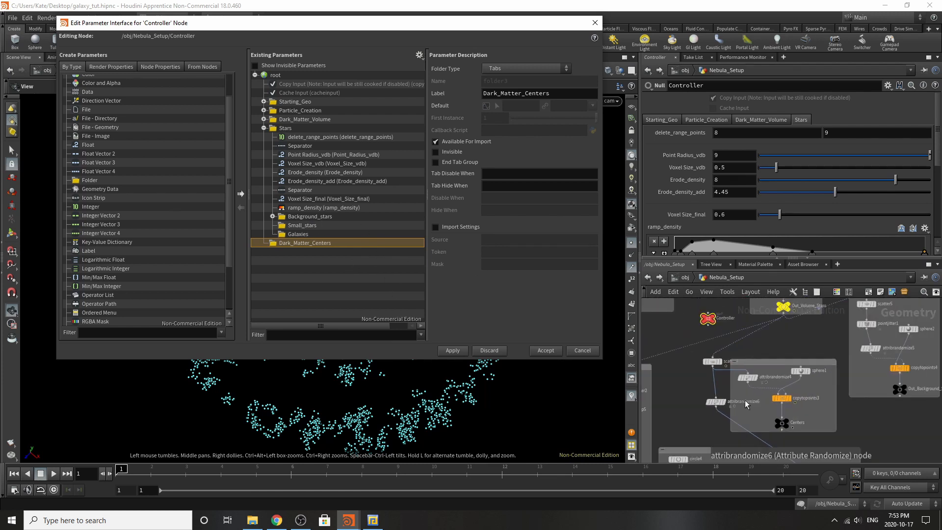
scroll(711, 348, "up", 3)
left_click(713, 374)
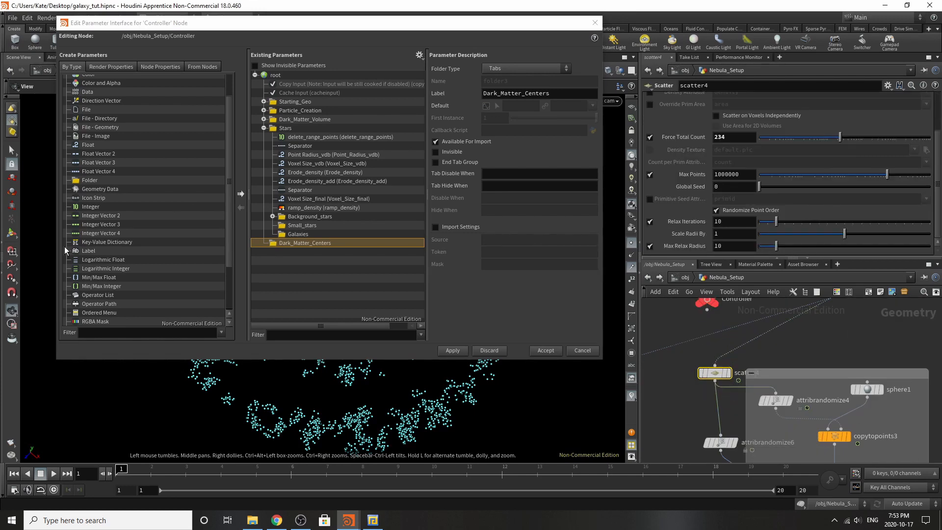
scroll(90, 288, "down", 2)
left_click(91, 287)
left_click_drag(91, 290, 312, 212)
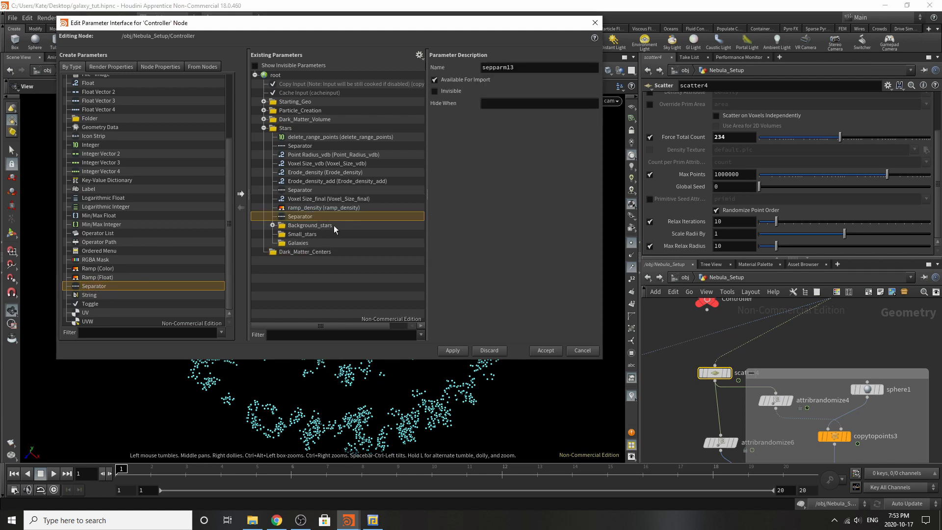
Step: Allow linking parameters from outside the subnet and add scatter4's Force Total Count below the last separator in Stars
left_click(715, 366)
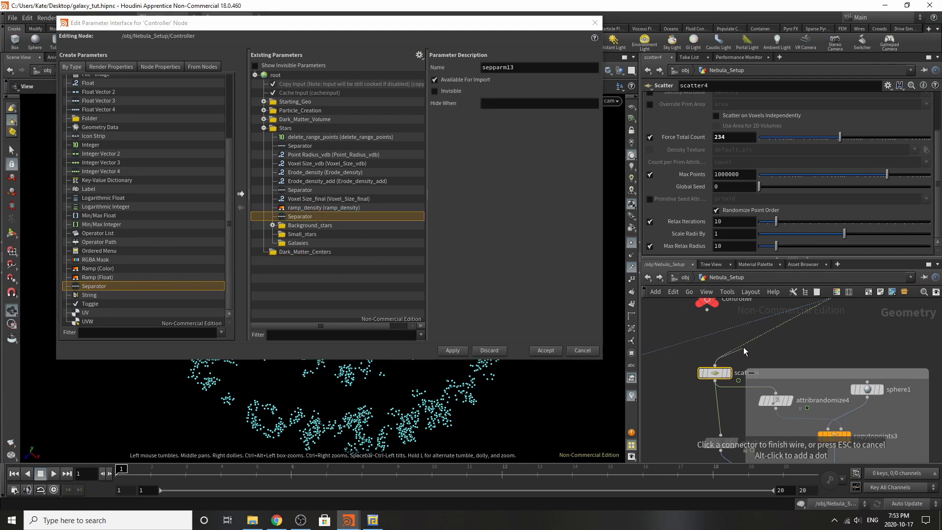
key("Escape")
left_click_drag(684, 136, 297, 206)
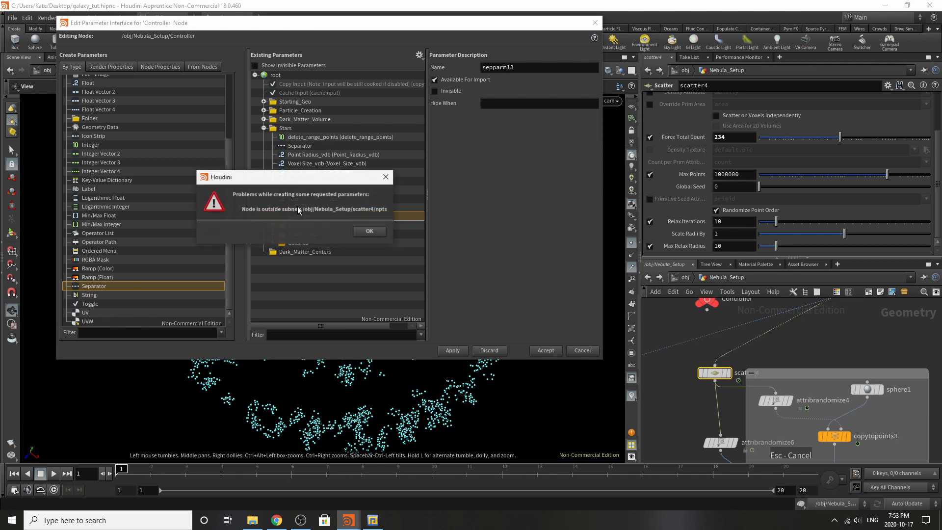
left_click(375, 230)
left_click(419, 55)
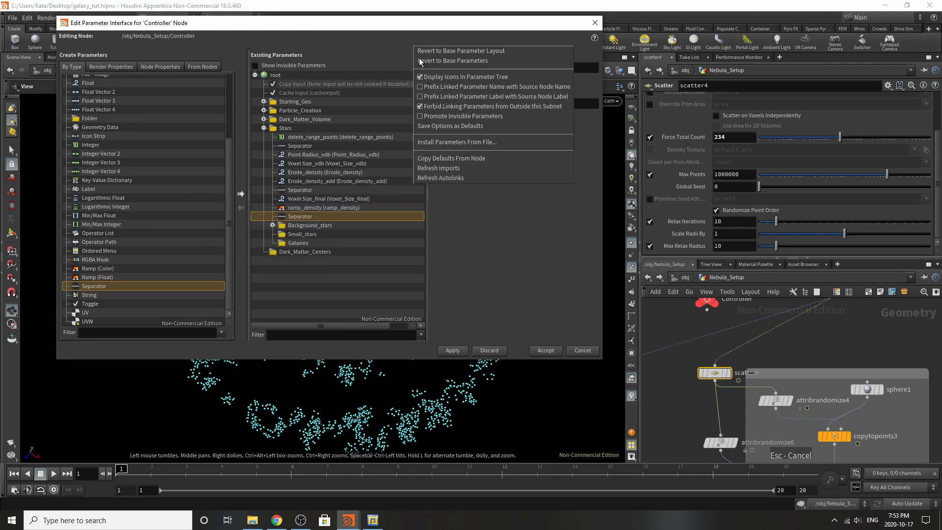
left_click(431, 104)
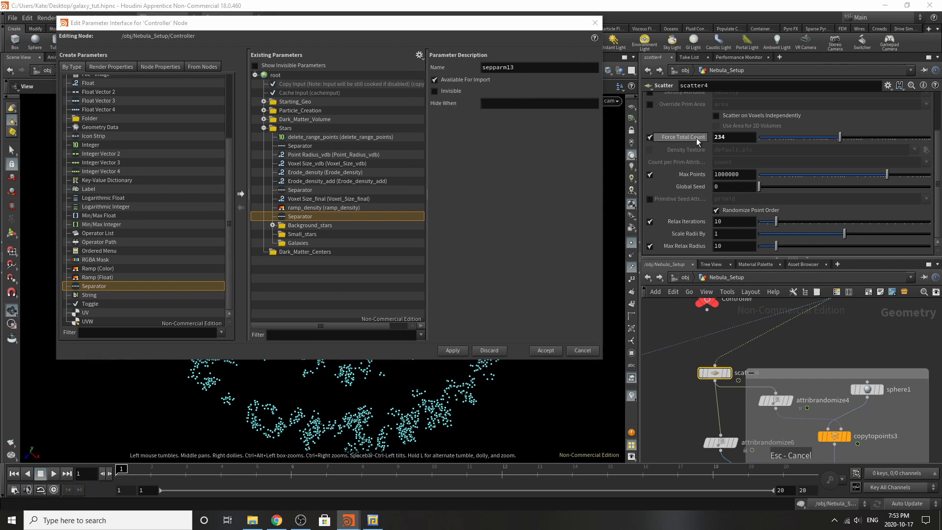
left_click_drag(696, 137, 307, 220)
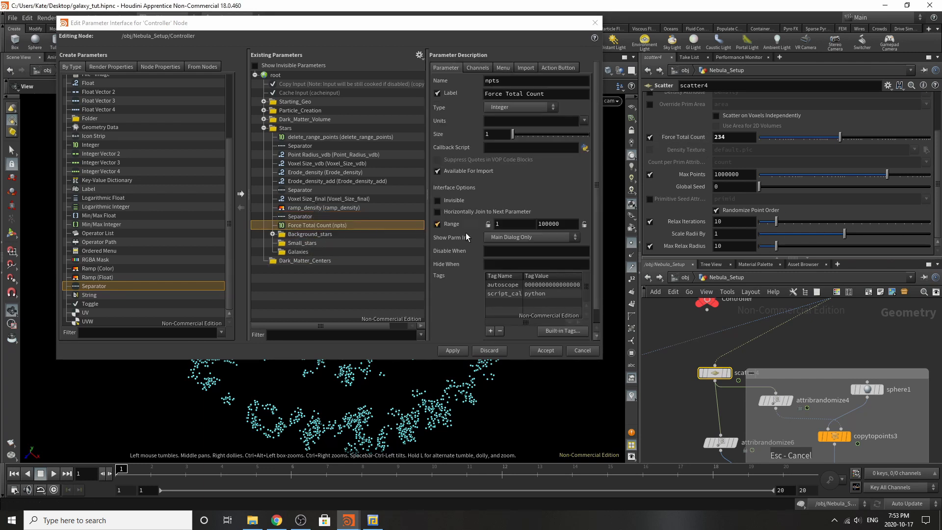
Step: Add the Min Value and Max Value parameters of attribrandomize4 to the Dark_Matter_Centers folder
scroll(722, 333, "down", 4)
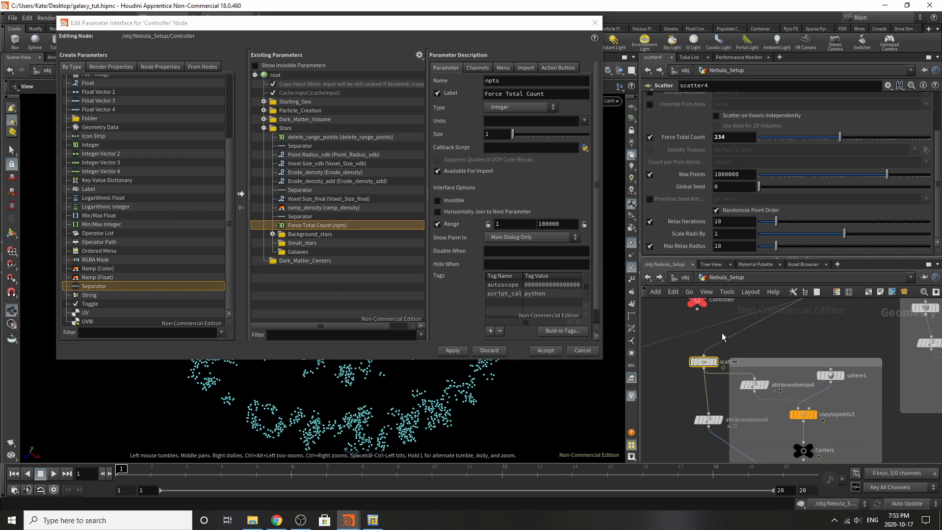
scroll(755, 379, "up", 3)
left_click(737, 347)
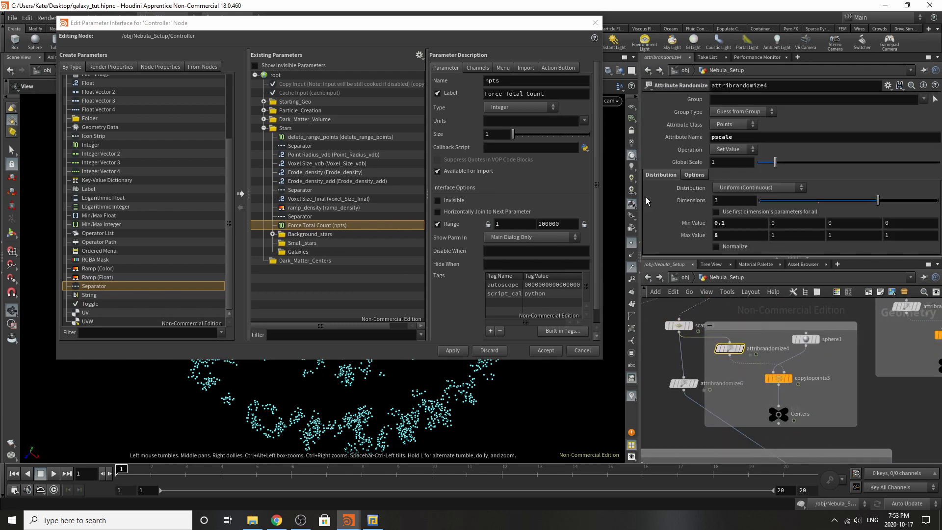
left_click_drag(693, 223, 308, 262)
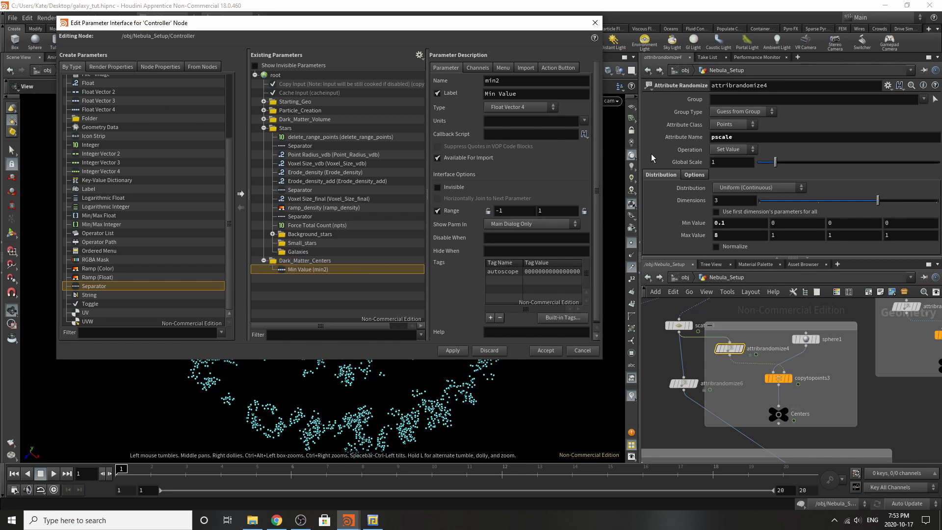
left_click_drag(687, 237, 317, 264)
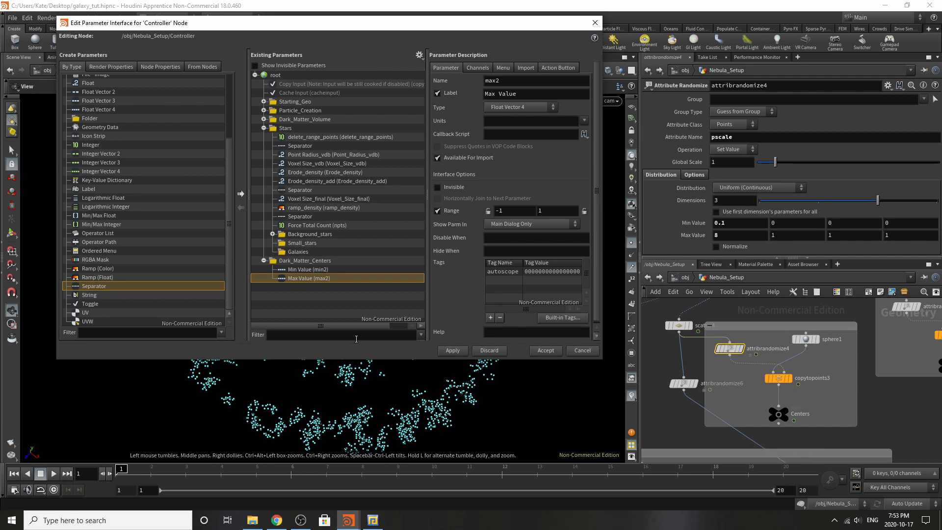
Step: Label the two parameters Min Value_pscale and Max Value_pscale, and set the maximum parameter's name to Max_Value_pscale
left_click(308, 269)
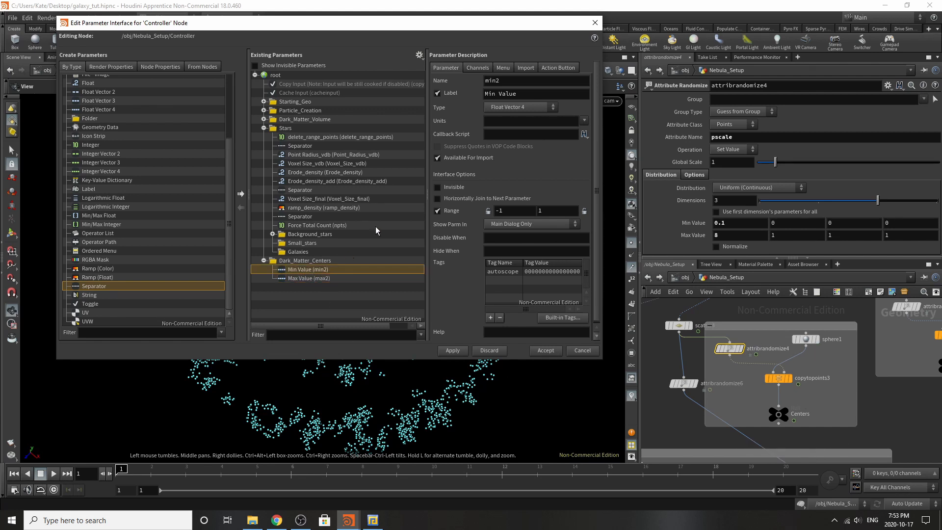
left_click(530, 99)
left_click(308, 278)
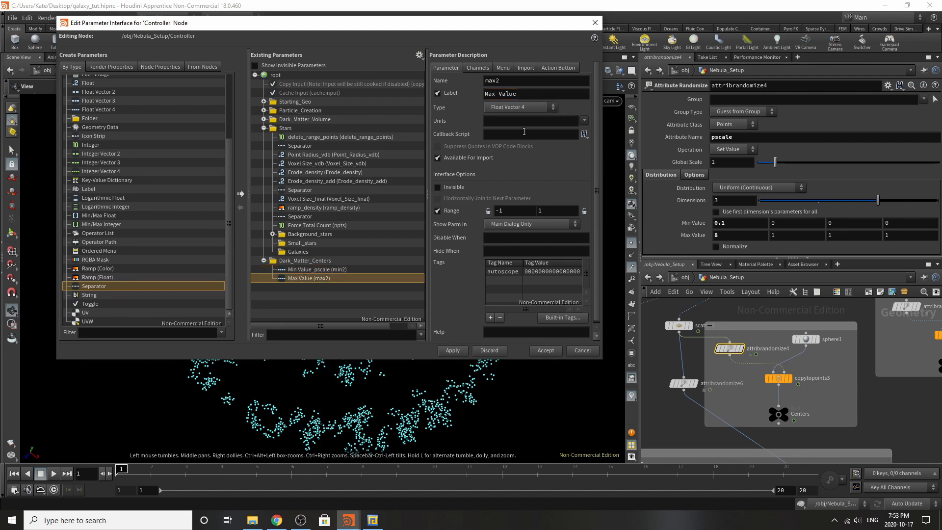
left_click(540, 94)
left_click_drag(554, 91, 473, 94)
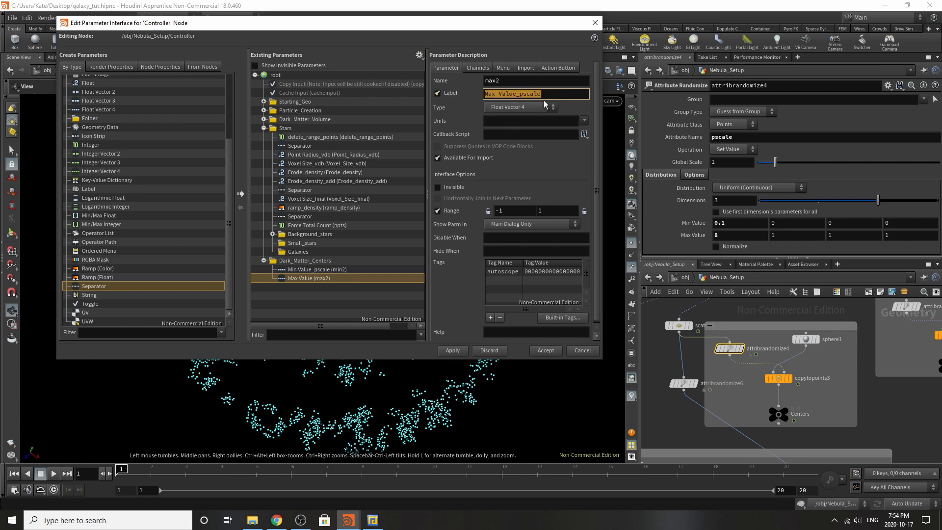
left_click_drag(527, 82, 421, 78)
type("Max_Value_pscale")
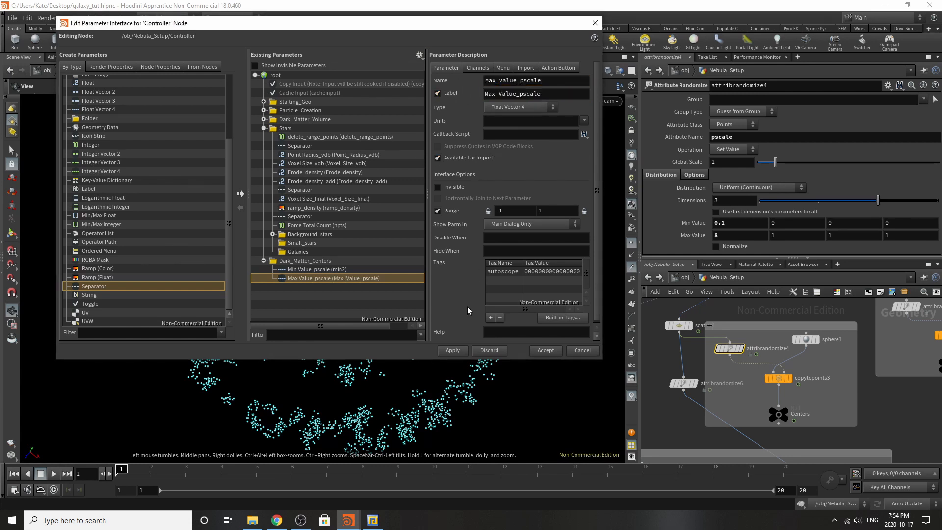
Step: Set the minimum parameter's name to Min_Value_pscale and collapse the Dark_Matter_Centers folder
left_click(264, 261)
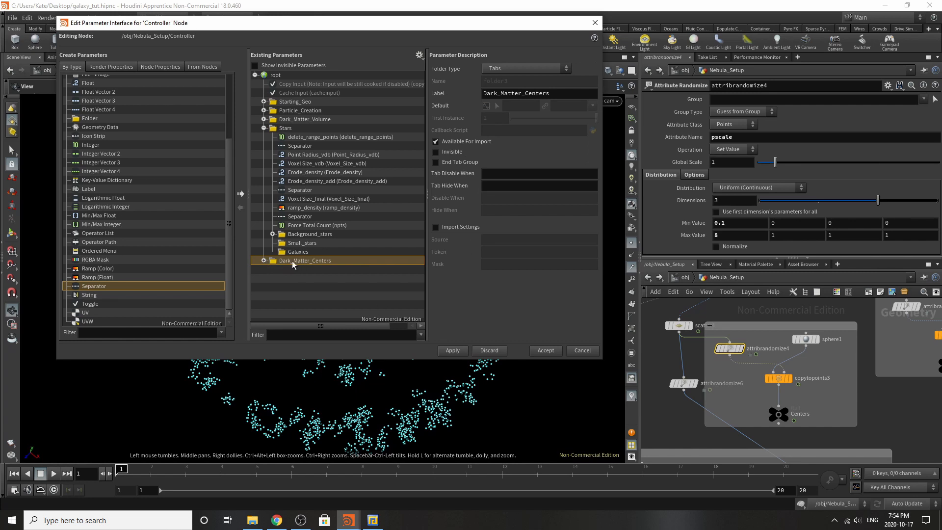
left_click(264, 261)
left_click(297, 269)
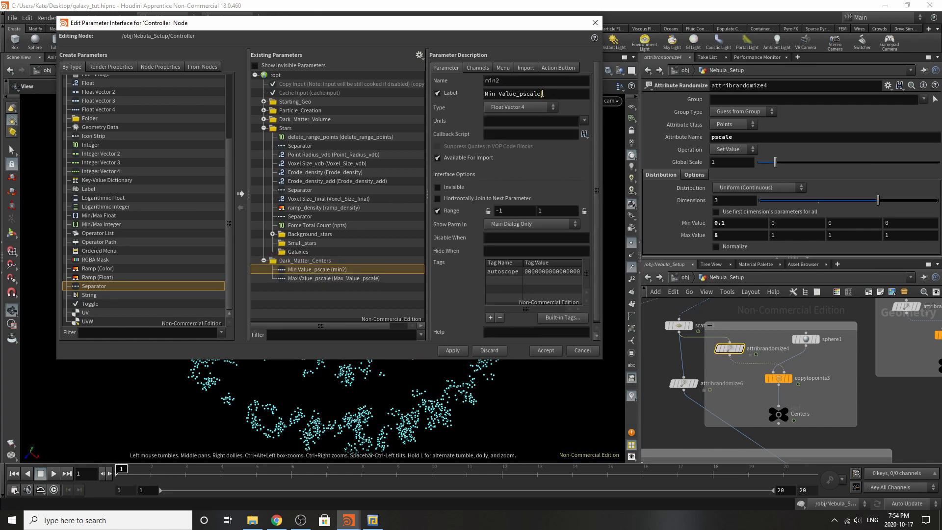
left_click_drag(542, 93, 367, 77)
left_click_drag(512, 80, 376, 84)
type("Min_Value_pscale")
key("Return")
left_click(264, 261)
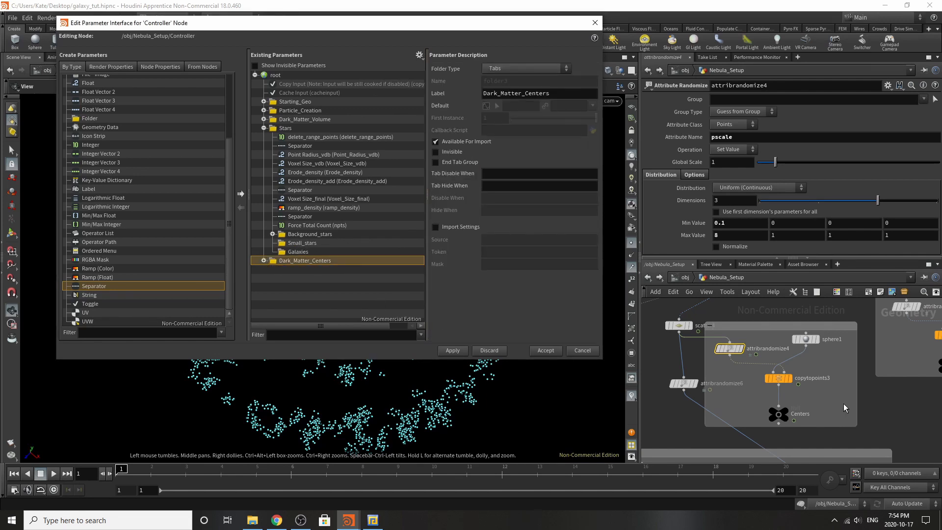
scroll(838, 343, "down", 4)
scroll(694, 347, "up", 3)
scroll(908, 383, "down", 2)
scroll(710, 391, "up", 2)
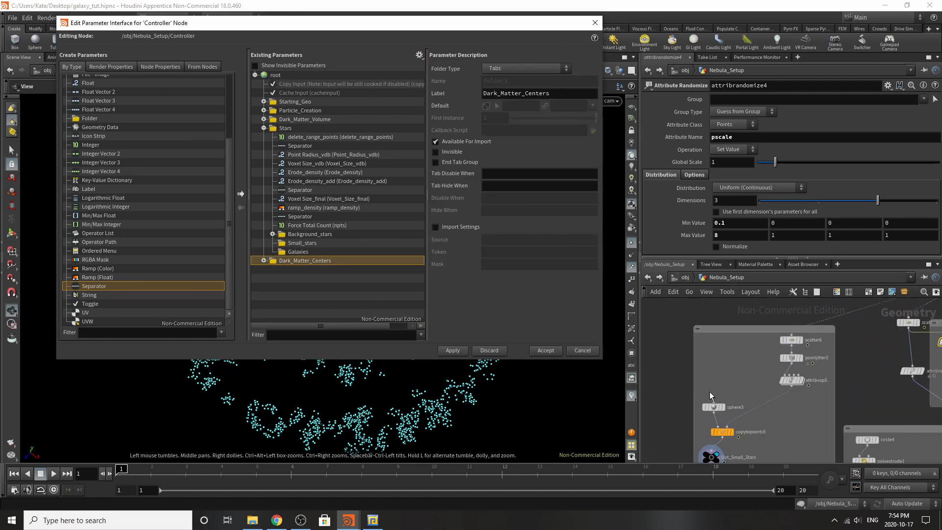
scroll(719, 391, "up", 3)
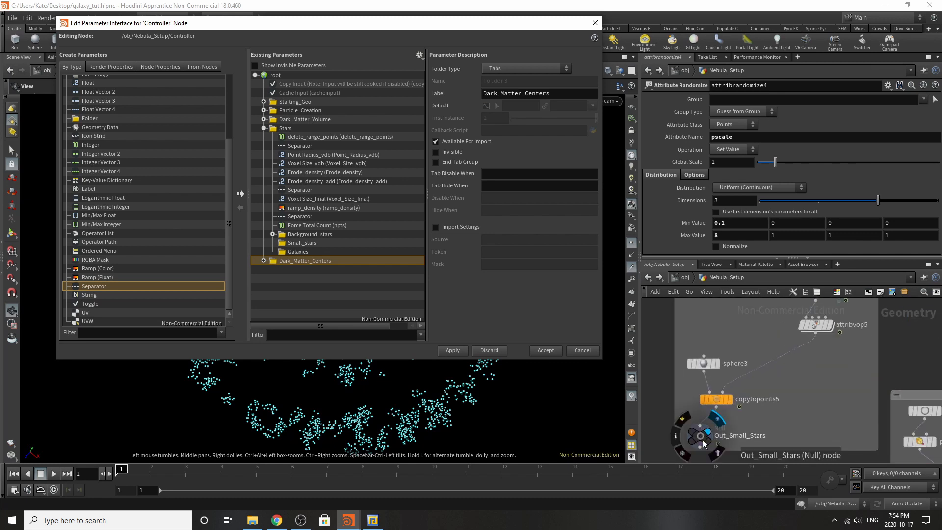
left_click(700, 441)
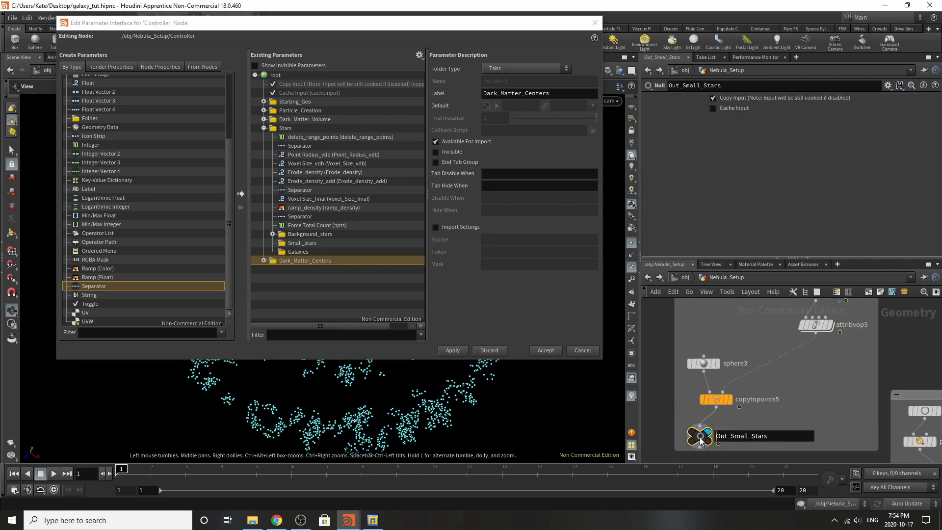
left_click_drag(701, 441, 721, 433)
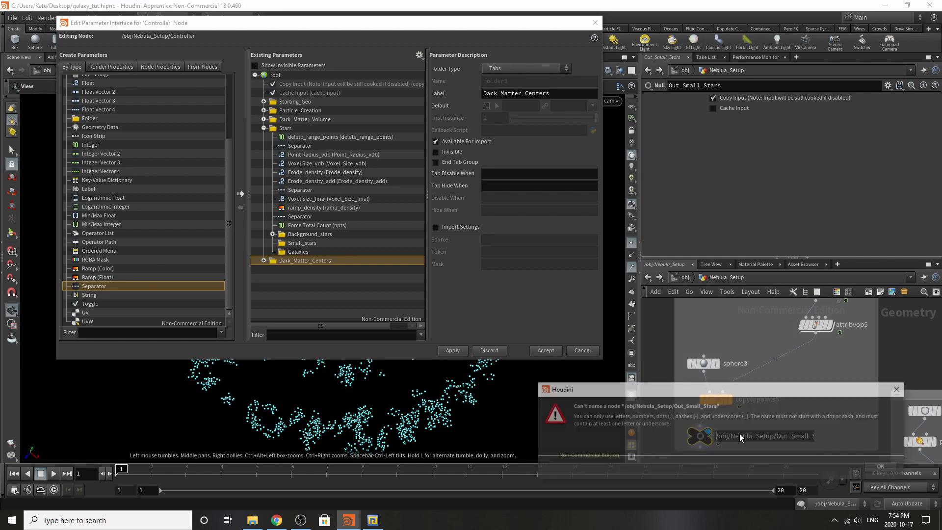
left_click(885, 467)
mouse_move(701, 432)
left_mouse_down()
mouse_move(712, 425)
mouse_move(718, 438)
left_mouse_up()
Step: Add scatter6's Force Total Count from the small stars branch to the Small_stars folder
scroll(761, 415, "down", 5)
scroll(799, 349, "up", 7)
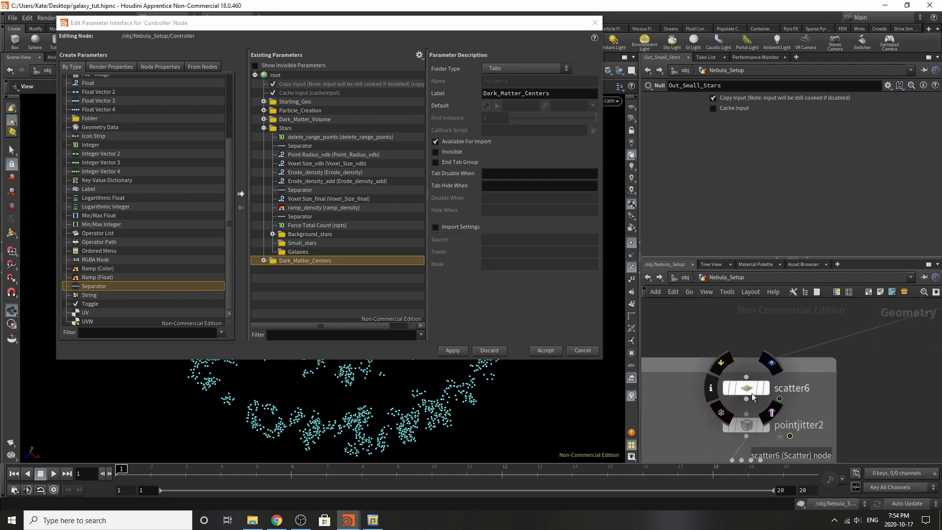
left_click(751, 393)
left_click_drag(667, 139, 333, 233)
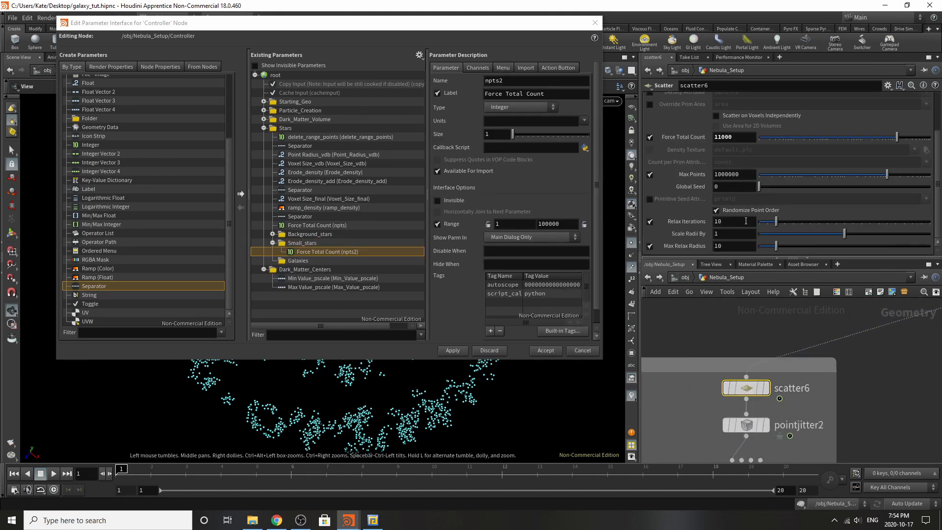
Step: Add pointjitter2's Scale and Seed parameters and attribvop5's ramp to the Small_stars folder
left_click(746, 425)
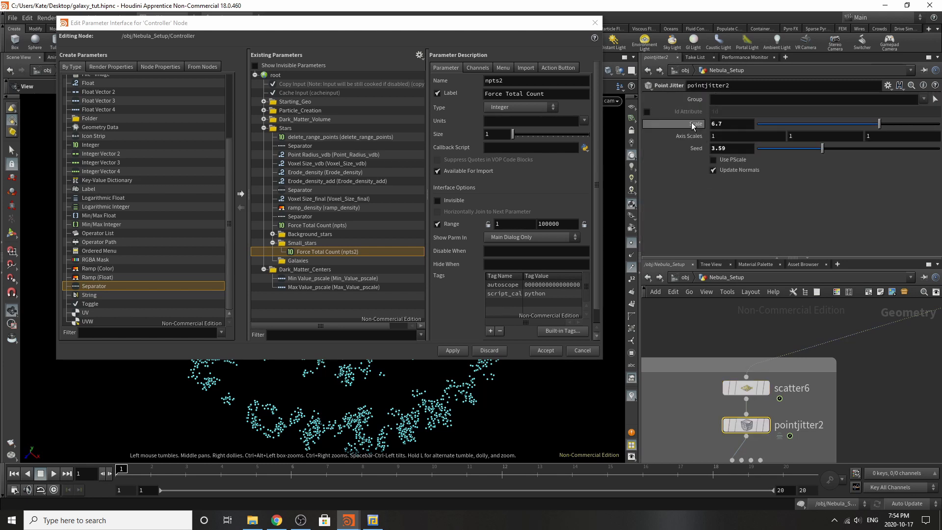
left_click_drag(691, 123, 362, 252)
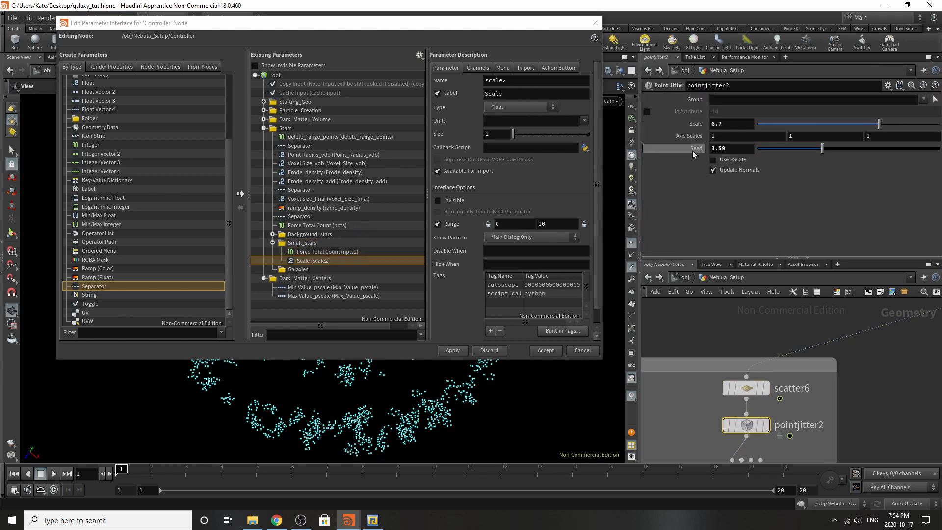
left_click_drag(693, 150, 325, 230)
scroll(809, 343, "down", 4)
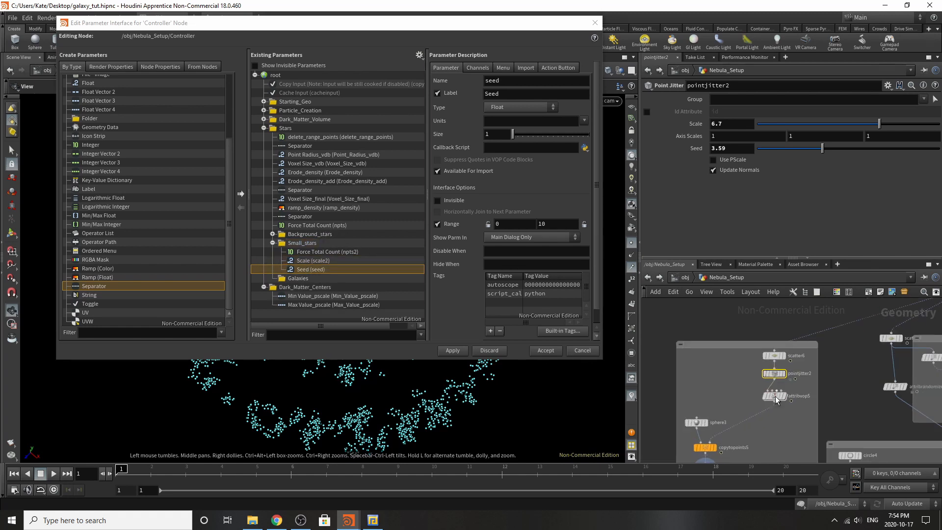
scroll(775, 400, "up", 2)
left_click(780, 394)
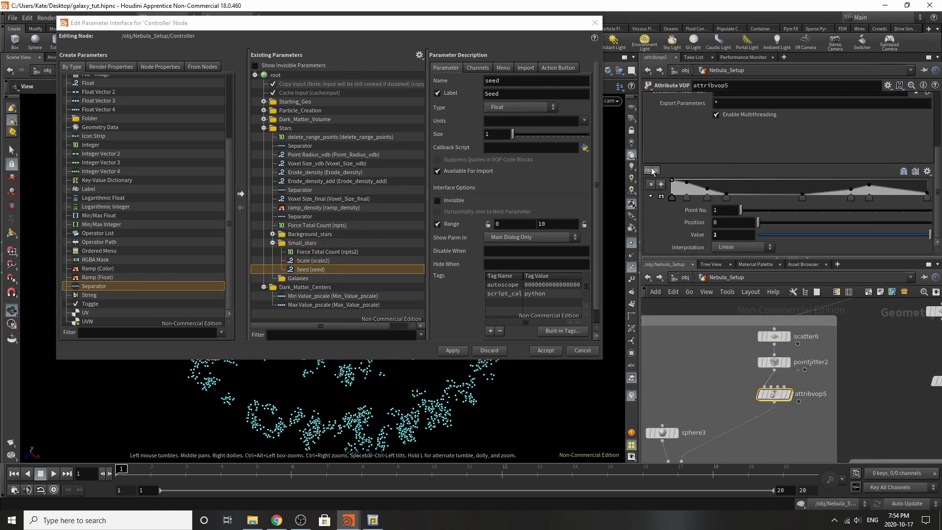
left_click_drag(355, 251, 374, 228)
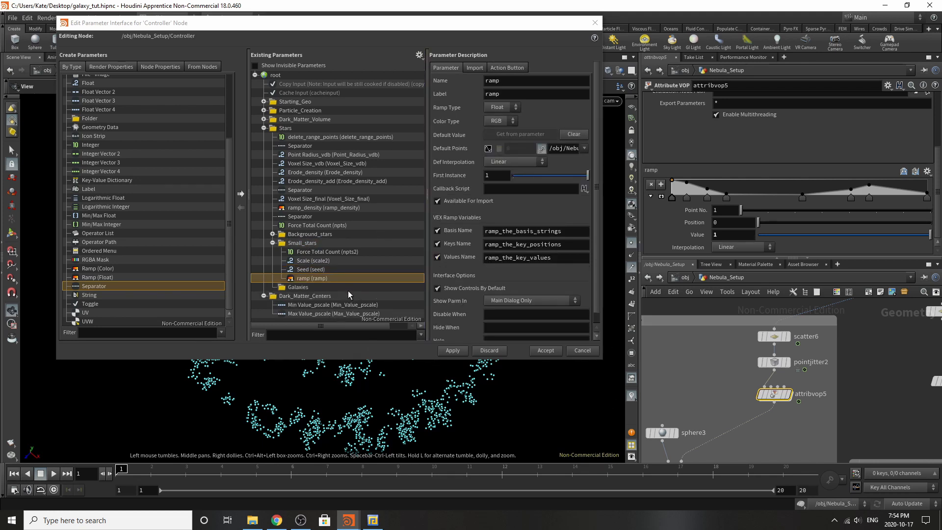
Step: Set the small stars ramp's label and name to ramp_pscale, and insert separators above it and above Scale
left_click(519, 95)
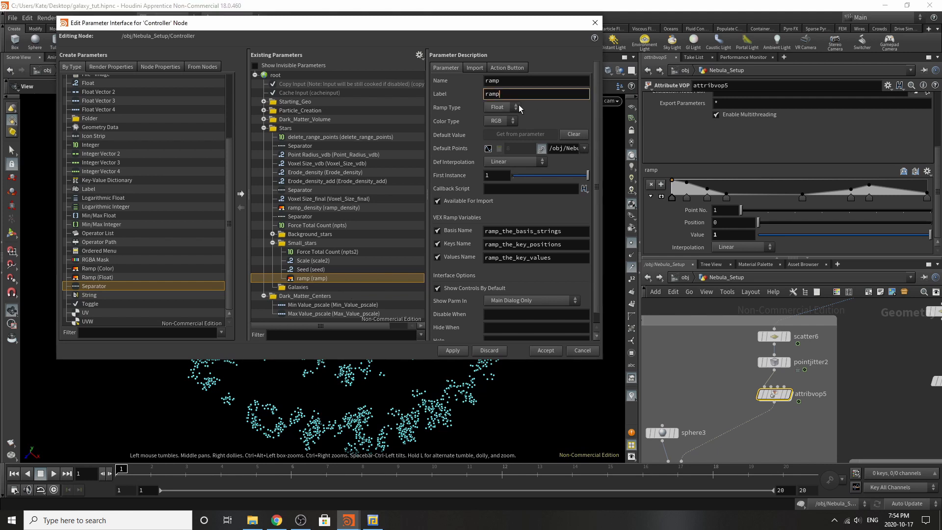
type("_pscale")
key("Return")
key("ctrl+c")
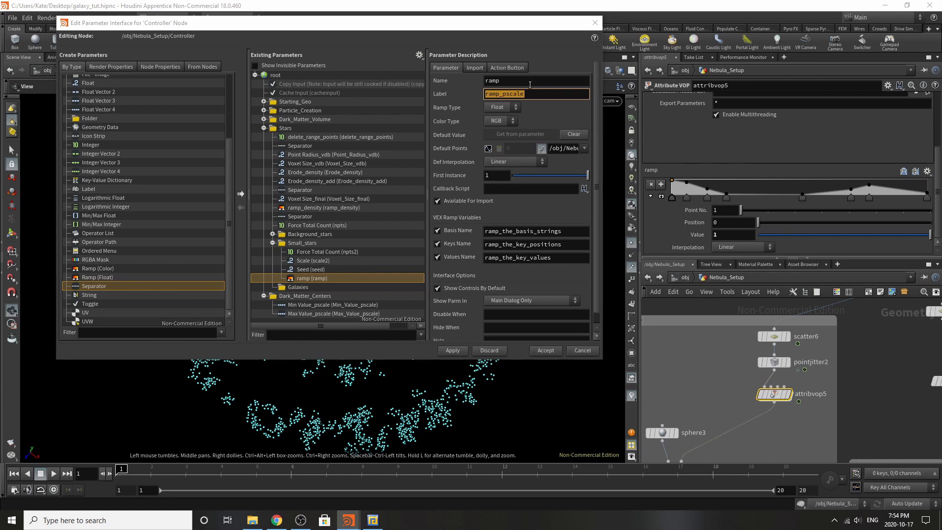
double_click(529, 82)
key("ctrl+v")
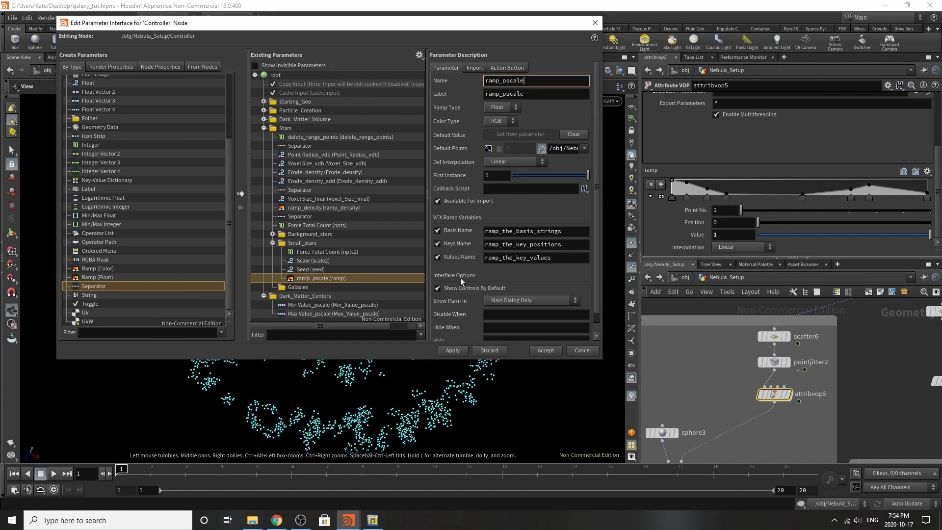
key("Return")
left_click_drag(102, 289, 318, 277)
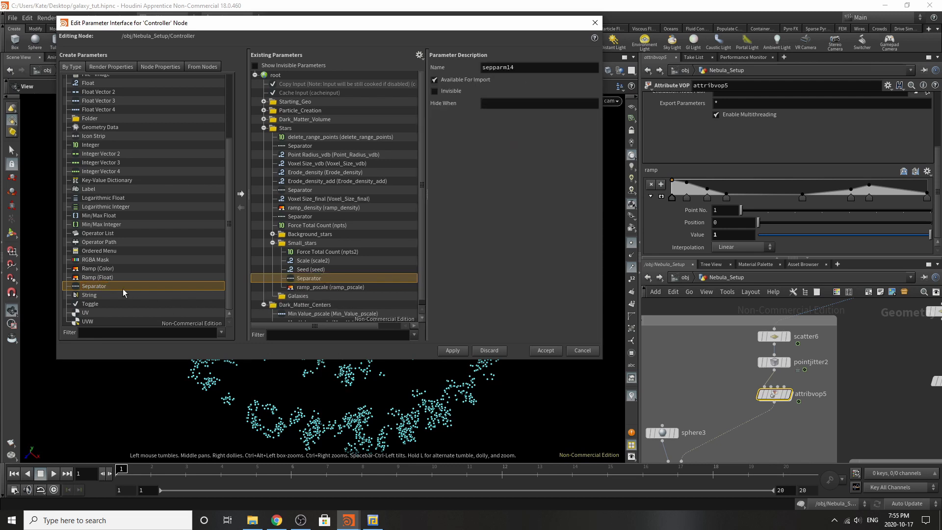
left_click_drag(201, 264, 343, 252)
Step: Set both the label and the name of the Scale parameter in Small_stars to Scale_jitter
left_click(316, 268)
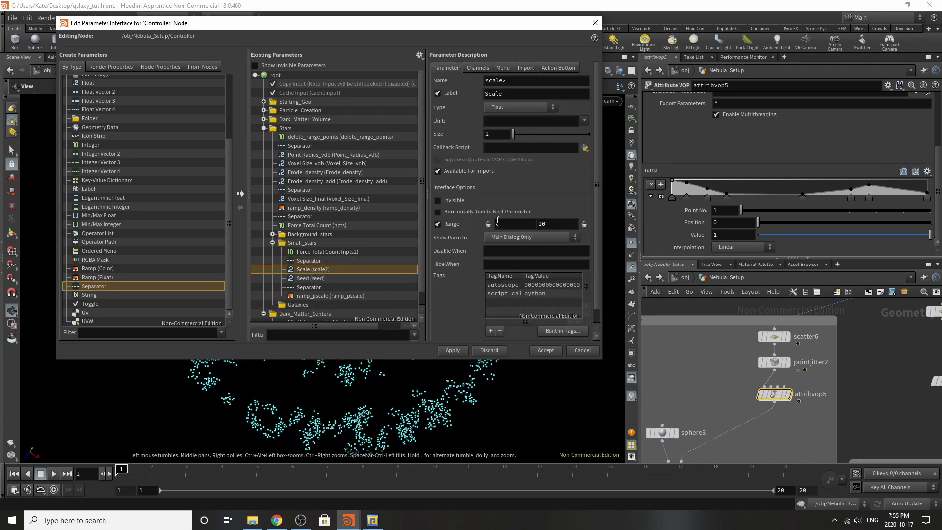
left_click(536, 99)
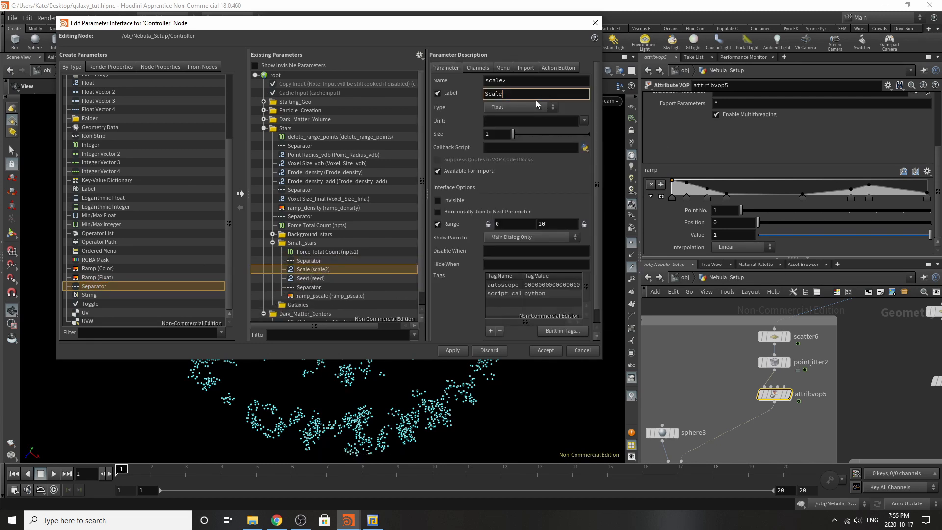
type("_jitter")
key("Return")
key("ctrl+c")
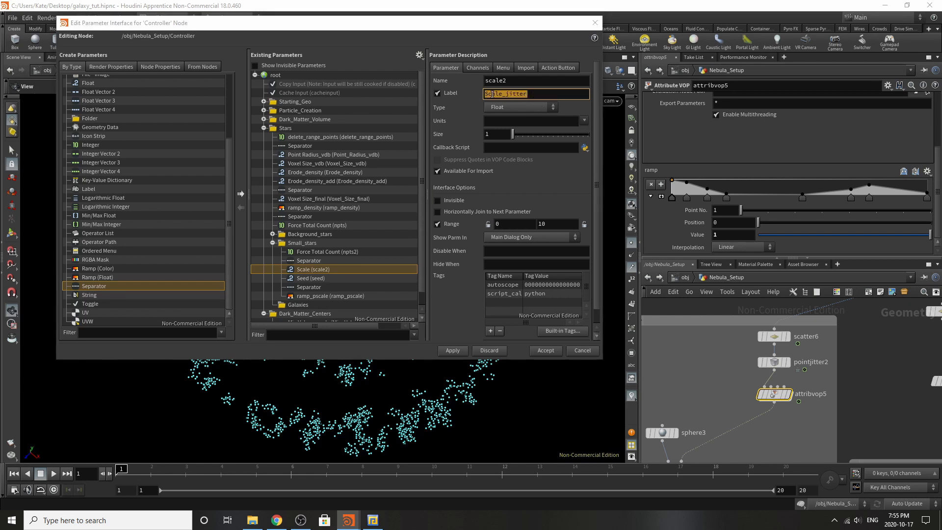
key("shift+Tab")
key("ctrl+v")
key("Return")
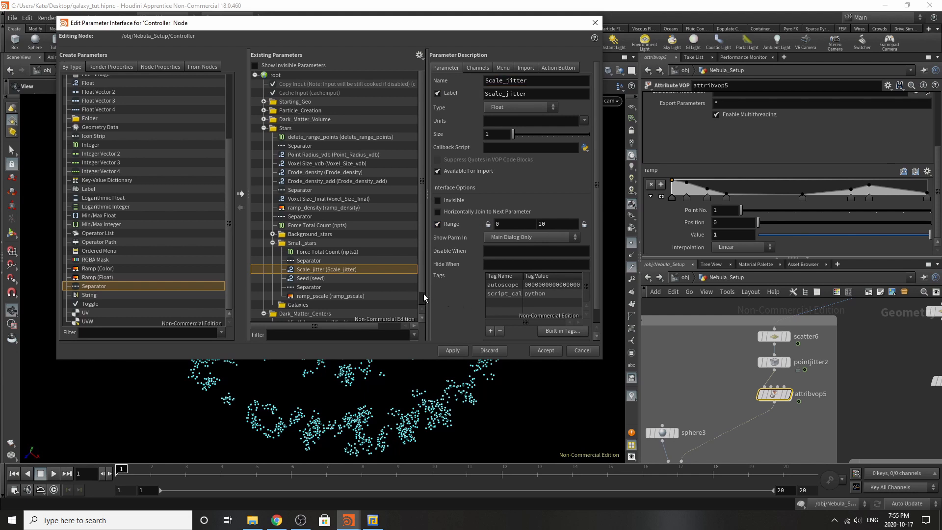
Step: Set both the label and the name of the Seed parameter in Small_stars to Seed_Jitter
left_click(314, 278)
left_click(539, 94)
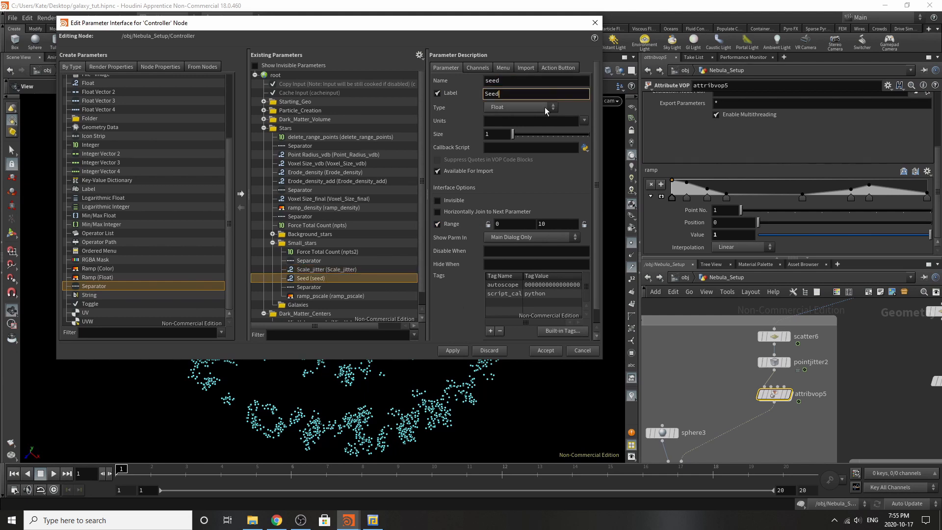
type("_Jitter")
key("ctrl+a")
key("ctrl+c")
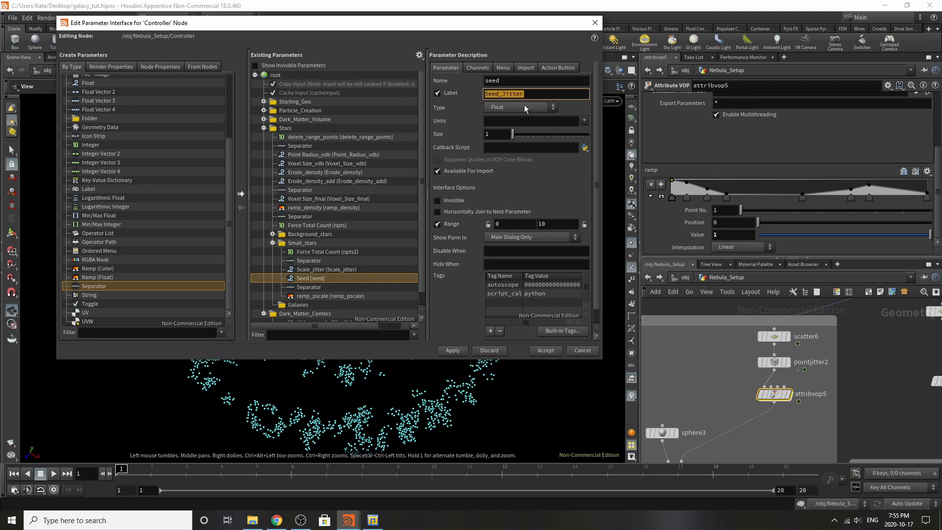
left_click_drag(506, 82, 435, 81)
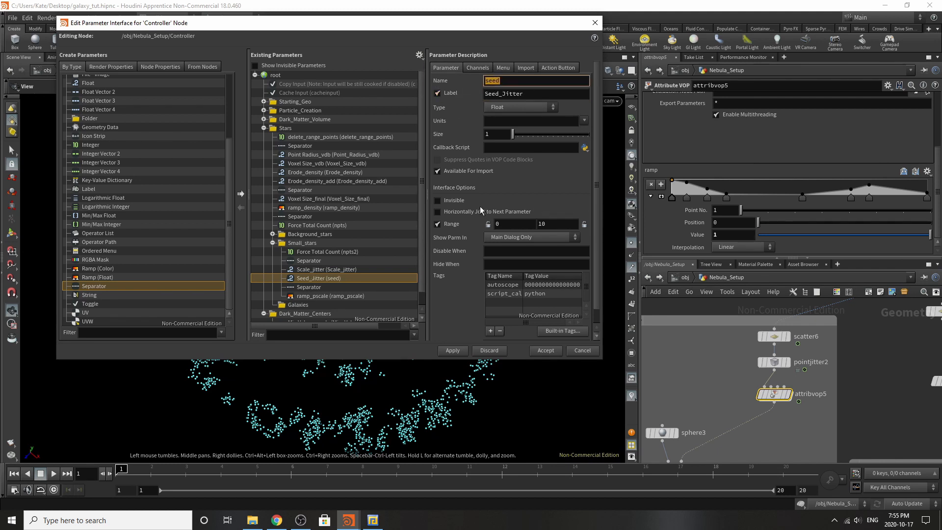
key("ctrl+v")
key("Return")
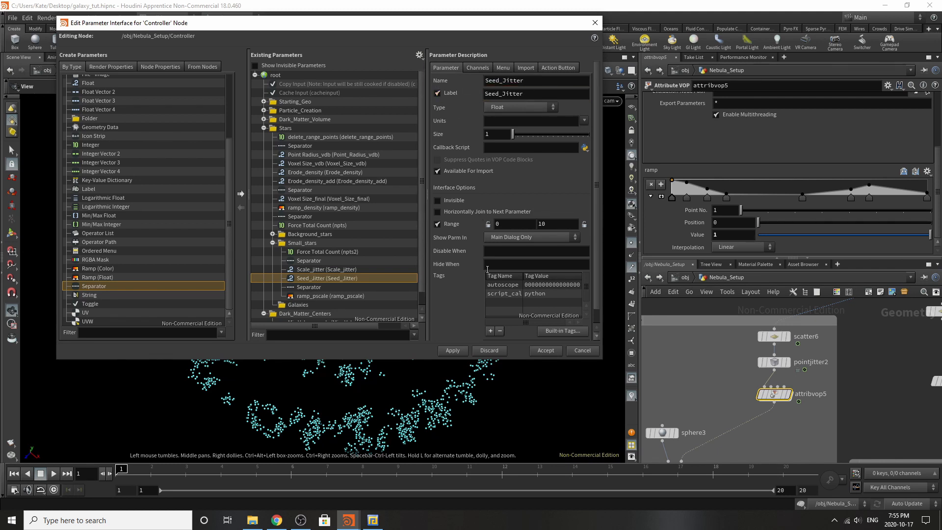
Step: Label the Small_stars Force Total Count parameter Total Count_stars, name it Total_Count_stars, and collapse the folder
left_click(301, 253)
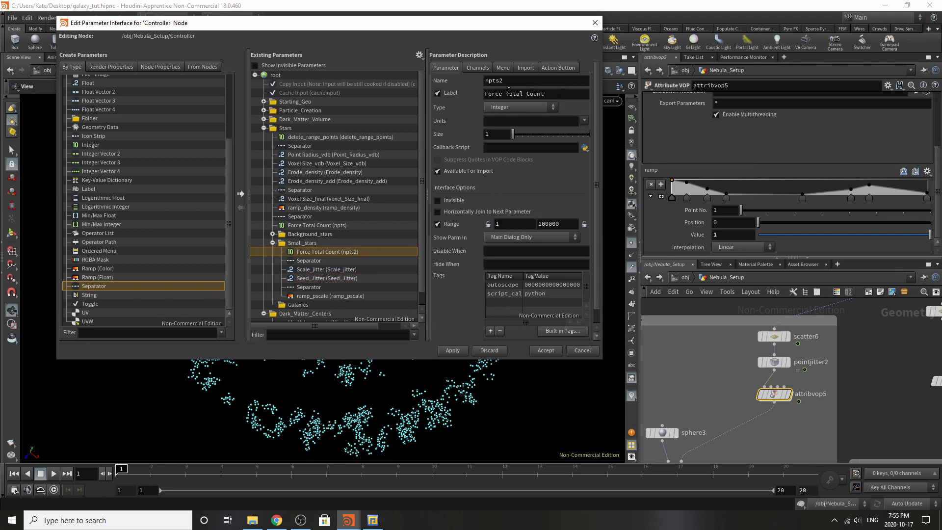
left_click_drag(509, 94, 484, 93)
key("BackSpace")
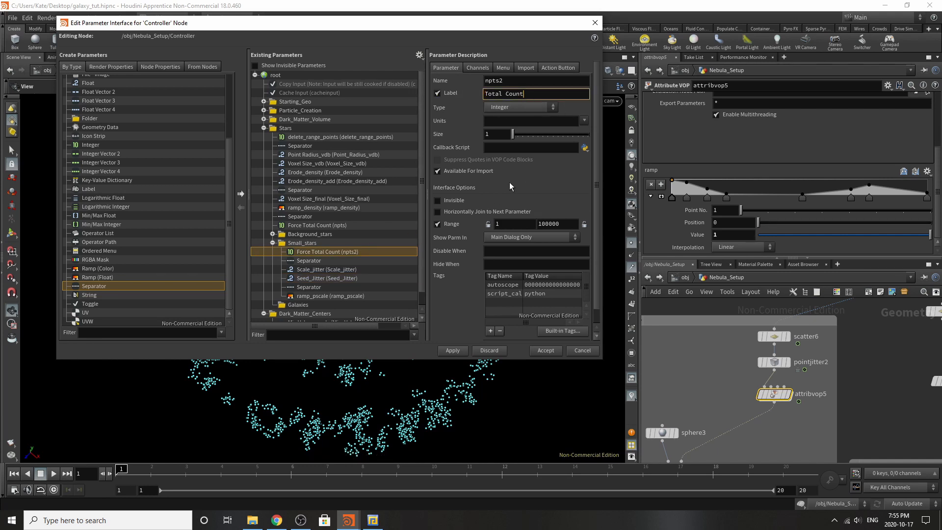
type("_s")
type("tars")
key("Return")
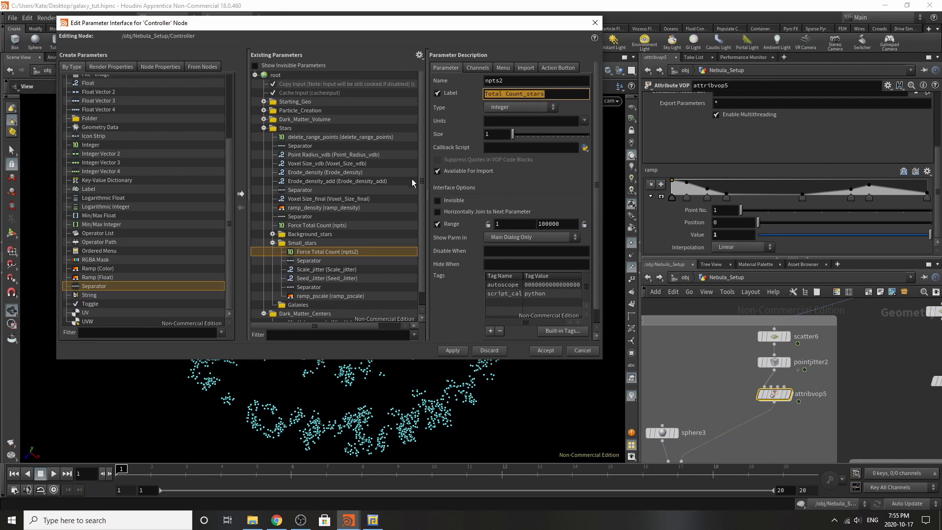
left_click_drag(518, 81, 432, 218)
type("Total_Count_stars")
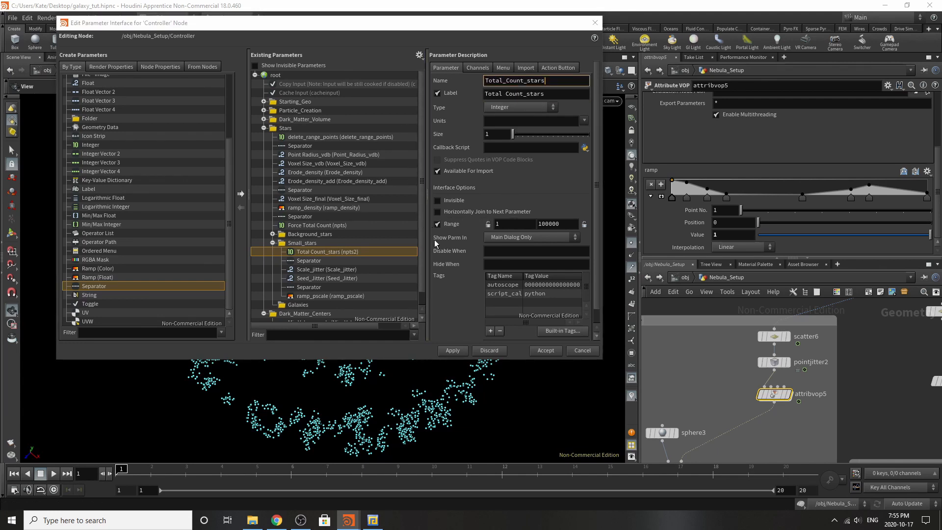
key("Return")
left_click(273, 243)
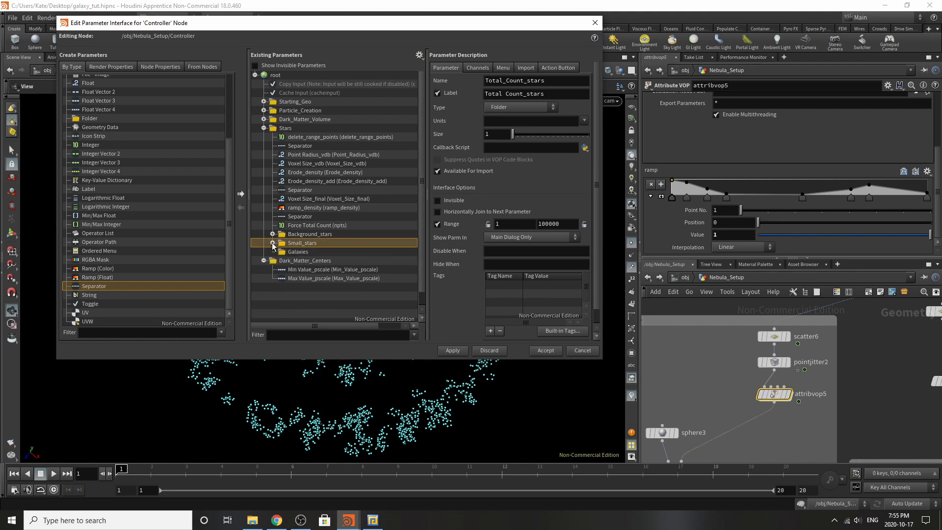
left_click(272, 242)
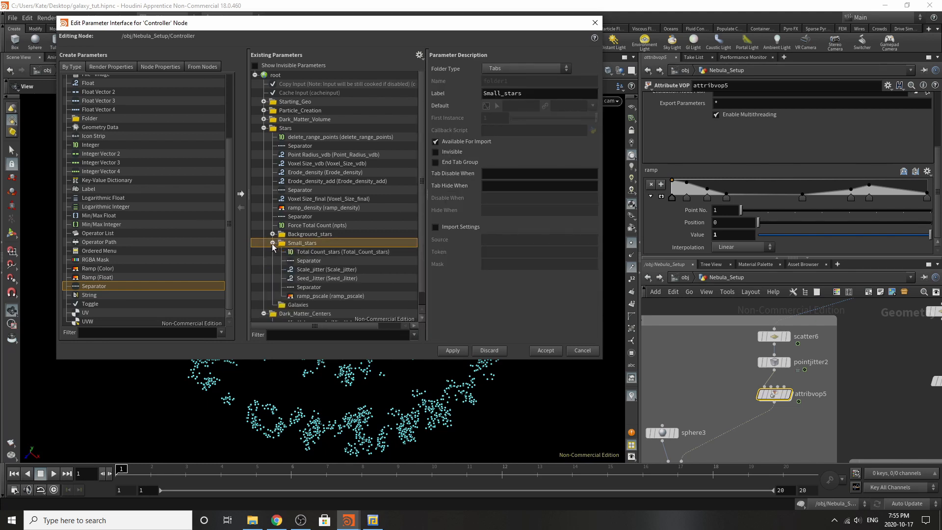
left_click(273, 243)
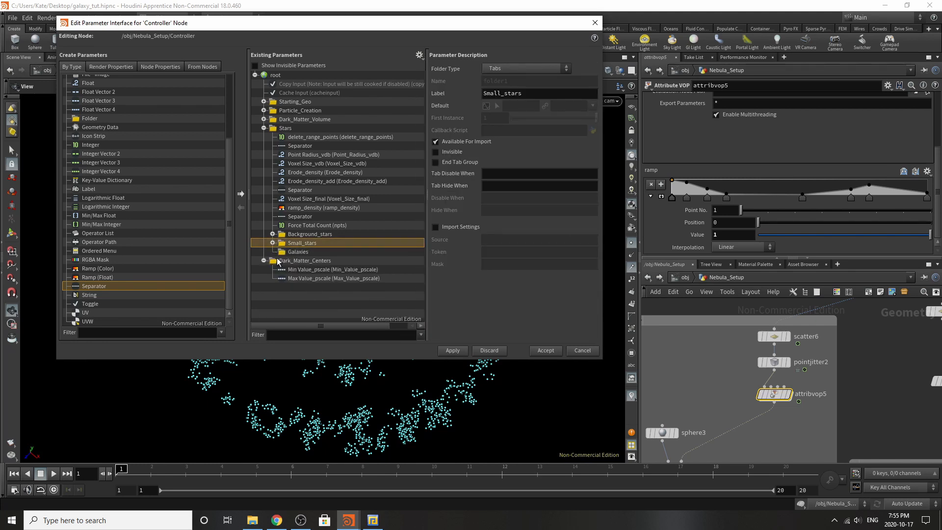
Step: Add the Min Value and Max Value parameters of attribrandomize6 to the Galaxies folder
left_click(295, 251)
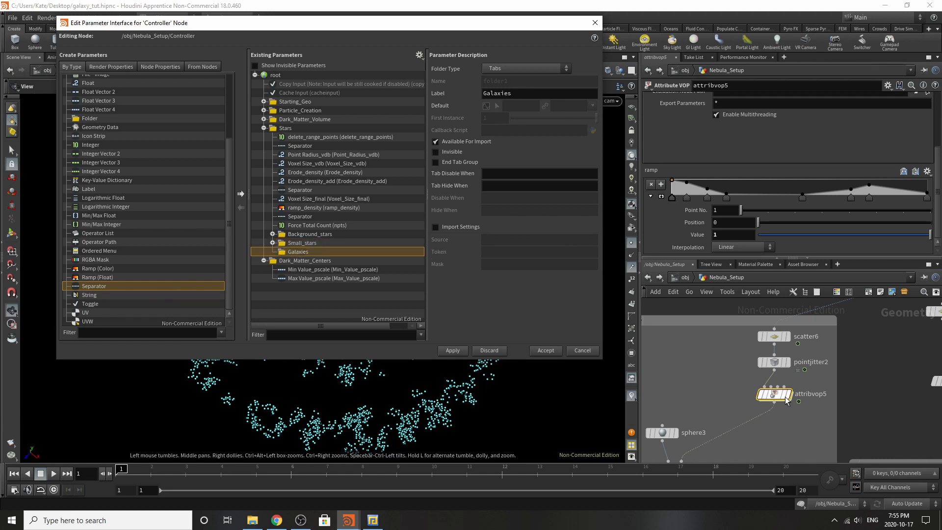
scroll(728, 341, "down", 6)
scroll(840, 407, "up", 3)
scroll(827, 365, "up", 3)
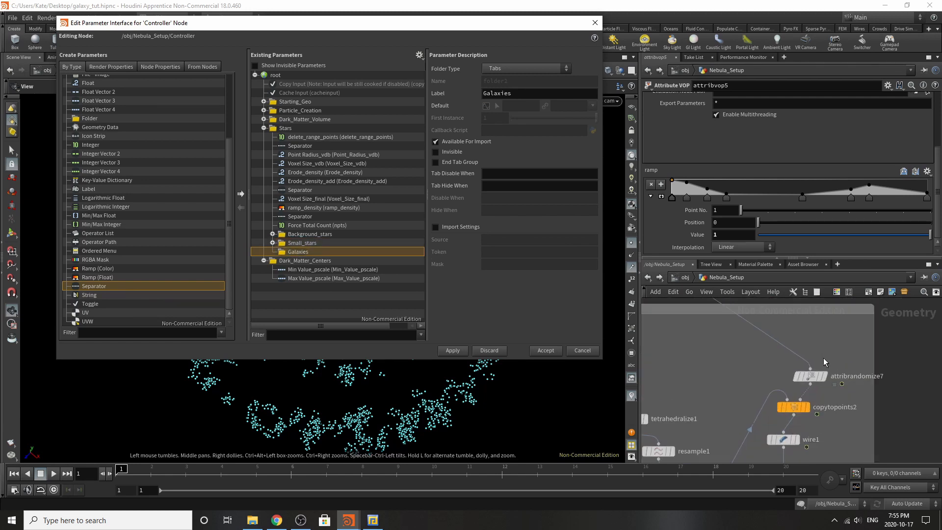
scroll(791, 424, "down", 3)
scroll(787, 427, "down", 1)
scroll(715, 328, "up", 4)
left_click_drag(716, 328, 714, 351)
scroll(714, 352, "down", 3)
scroll(713, 352, "down", 2)
middle_click_drag(714, 352, 698, 340)
scroll(697, 341, "up", 3)
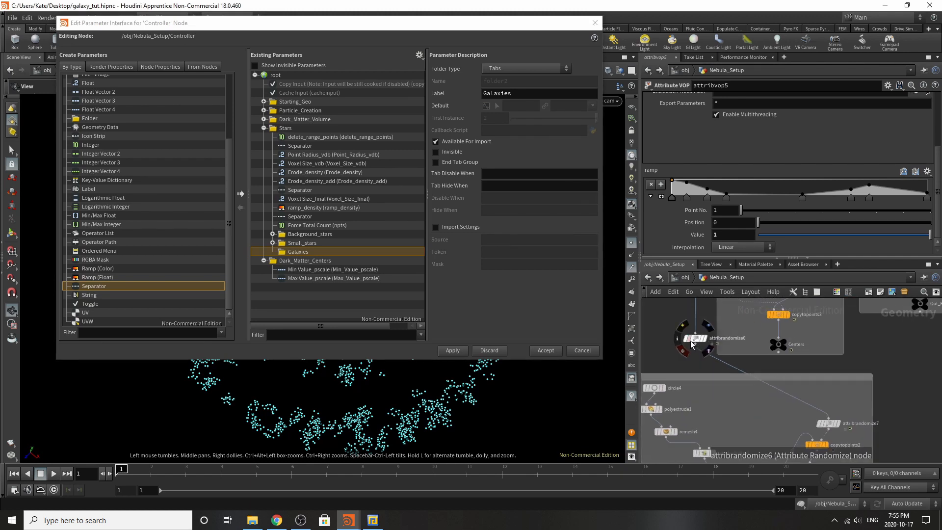
left_click(696, 339)
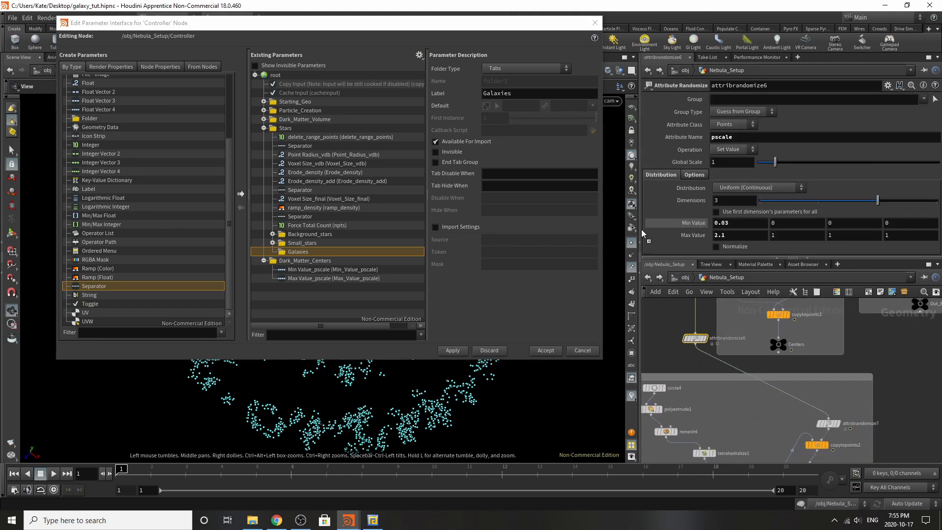
left_click_drag(297, 251, 318, 239)
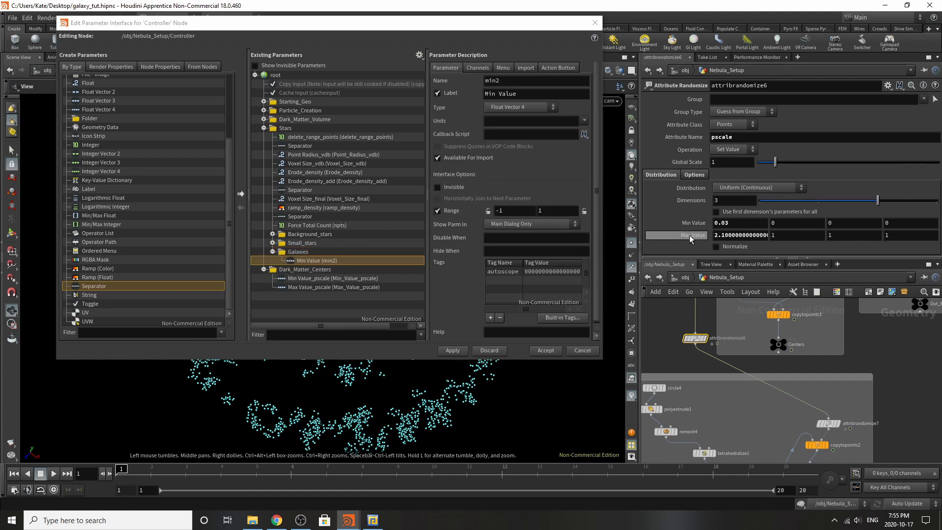
left_click_drag(689, 235, 335, 236)
Step: Examine attribrandomize7's orient randomization settings and the surrounding nodes of the galaxies branch
scroll(693, 368, "down", 4)
scroll(790, 420, "up", 4)
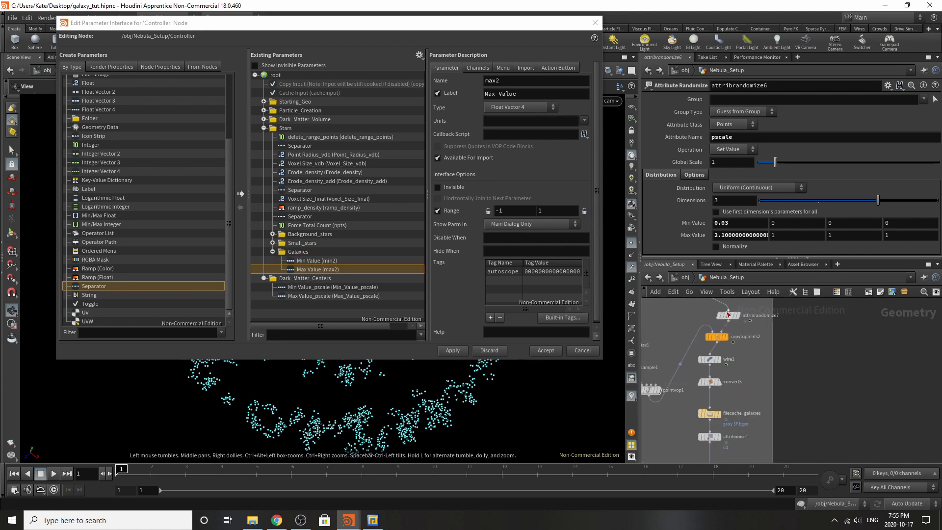
left_click(729, 316)
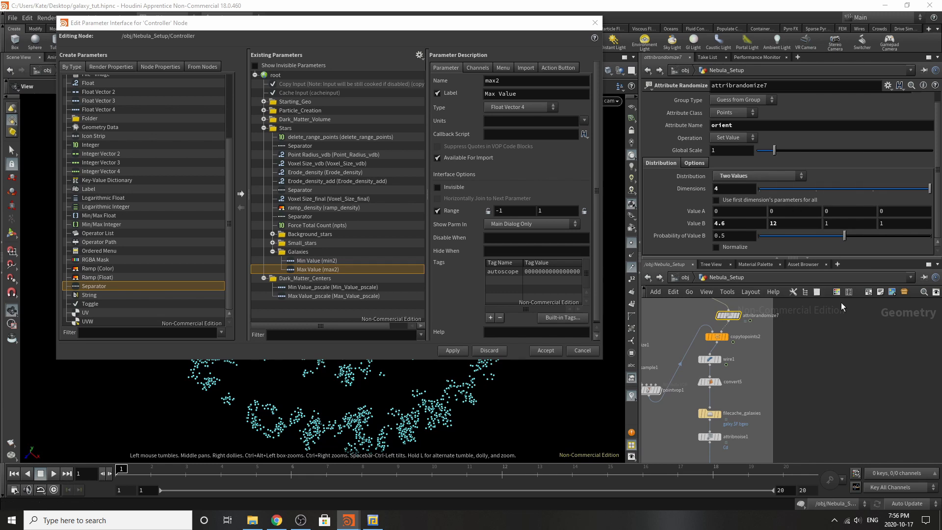
scroll(753, 359, "down", 4)
scroll(701, 346, "up", 4)
scroll(756, 383, "down", 4)
scroll(711, 365, "up", 4)
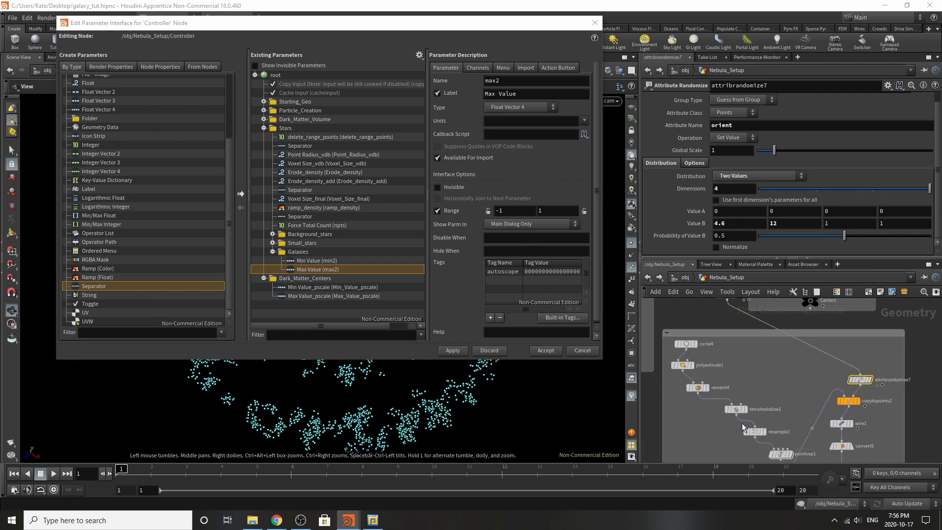
Step: Line up remesh4, tetrahedralize1, resample1 and pointvop1 in a vertical column beneath polyextrude1 in the galaxies branch
left_click_drag(704, 392, 692, 390)
left_click_drag(737, 412, 691, 413)
scroll(766, 379, "down", 4)
scroll(743, 413, "up", 4)
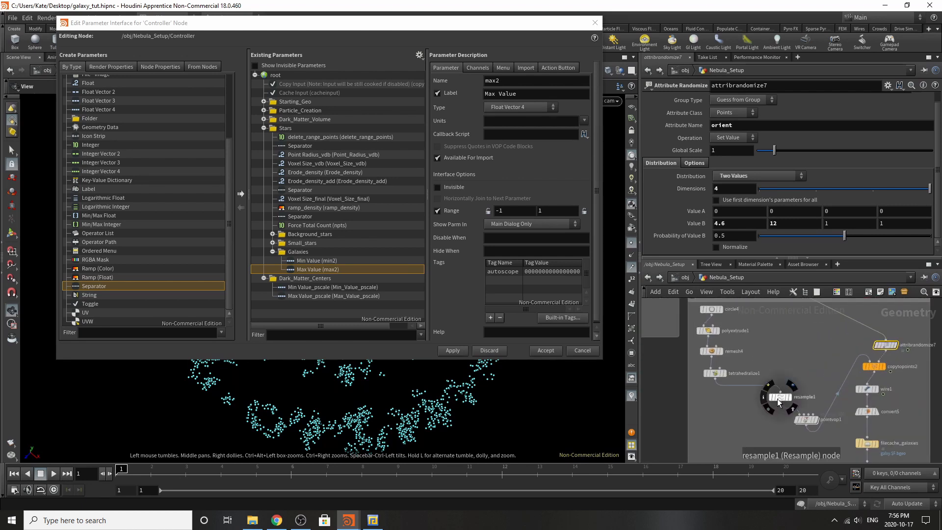
left_click_drag(778, 399, 716, 392)
left_click_drag(800, 425, 715, 415)
left_click(723, 402)
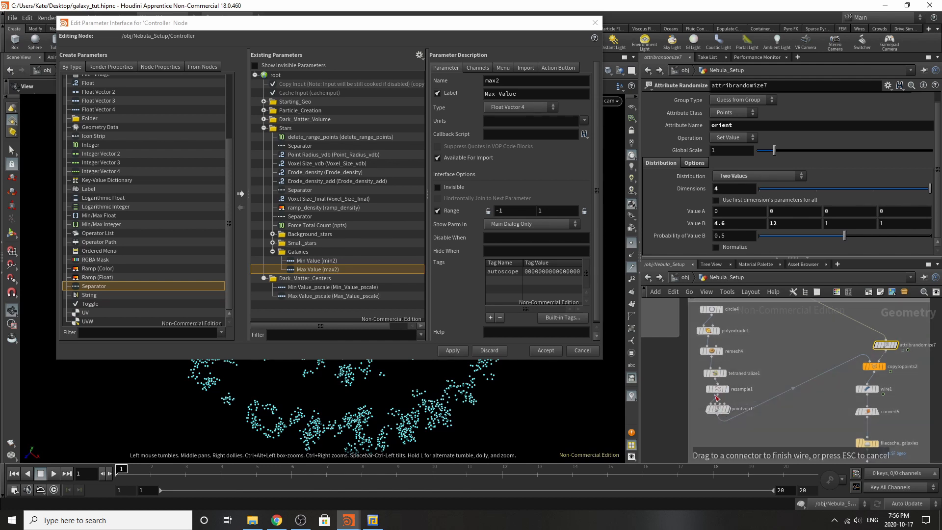
left_click(758, 386)
scroll(769, 381, "down", 4)
scroll(808, 386, "up", 7)
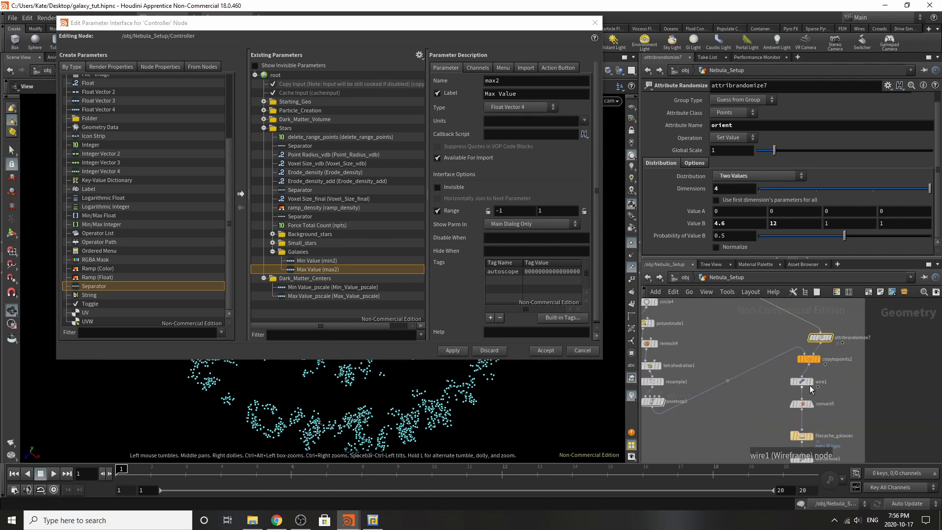
Step: Move the six nodes from the circle down to pointvop1 together, closer to the main galaxies branch
left_click(798, 390)
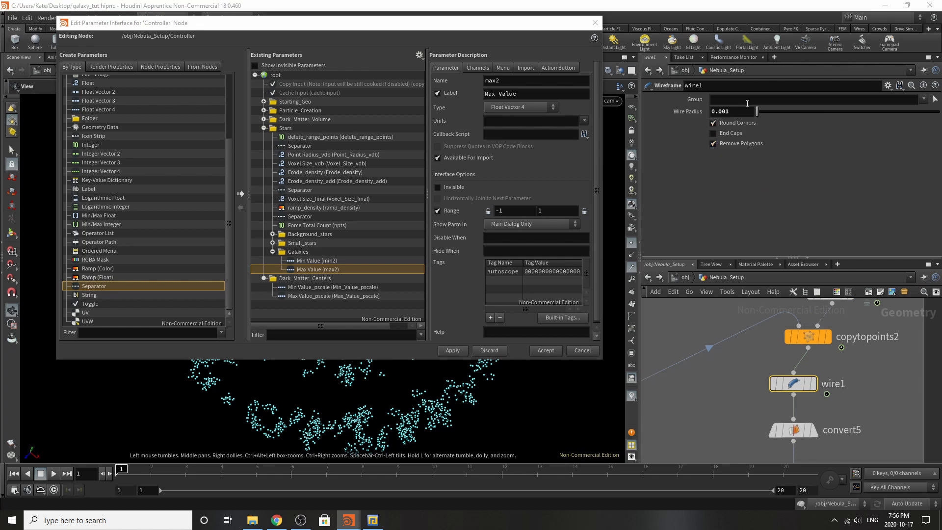
scroll(770, 420, "down", 3)
scroll(812, 383, "up", 2)
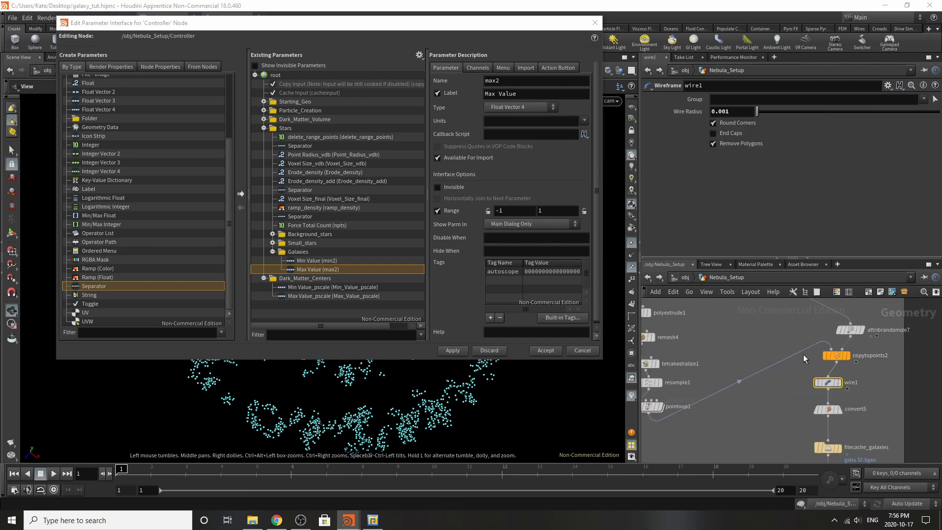
scroll(803, 354, "down", 2)
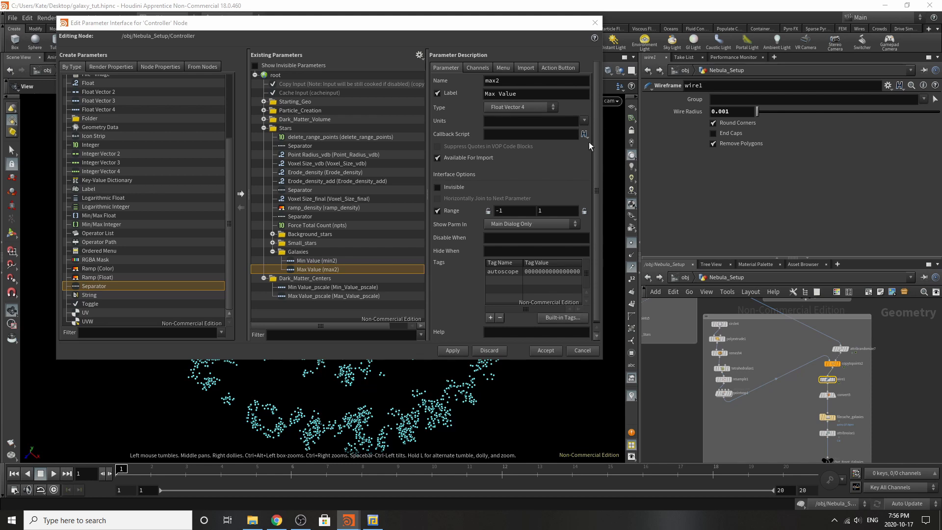
mouse_move(707, 324)
left_click_drag(765, 322, 774, 393)
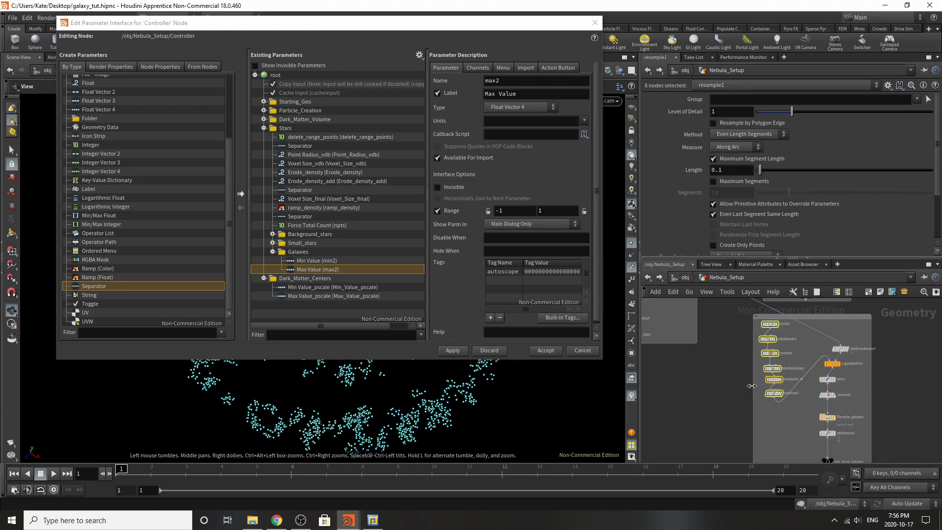
Step: Add filecache_galaxies' Save to Disk button to the Galaxies folder below Max Value
scroll(843, 397, "up", 5)
left_click(802, 391)
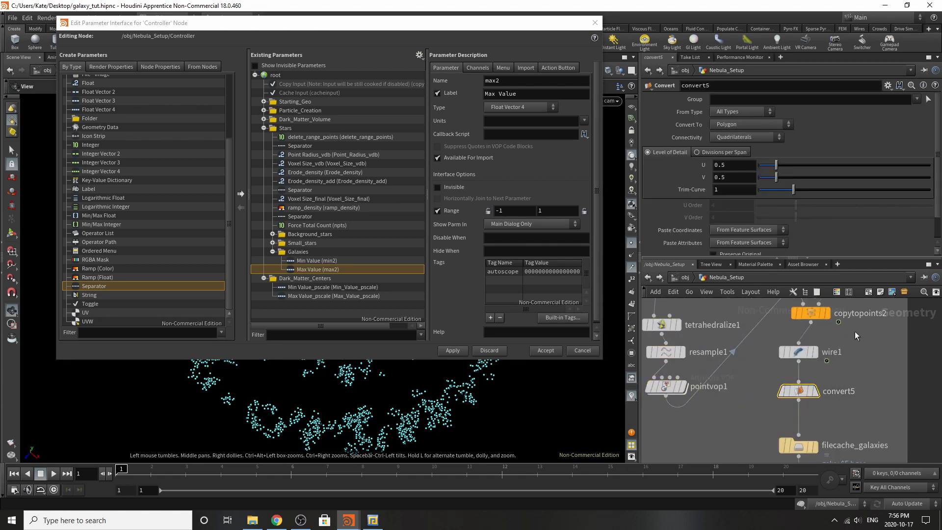
scroll(840, 362, "down", 4)
scroll(814, 427, "up", 5)
left_click(817, 395)
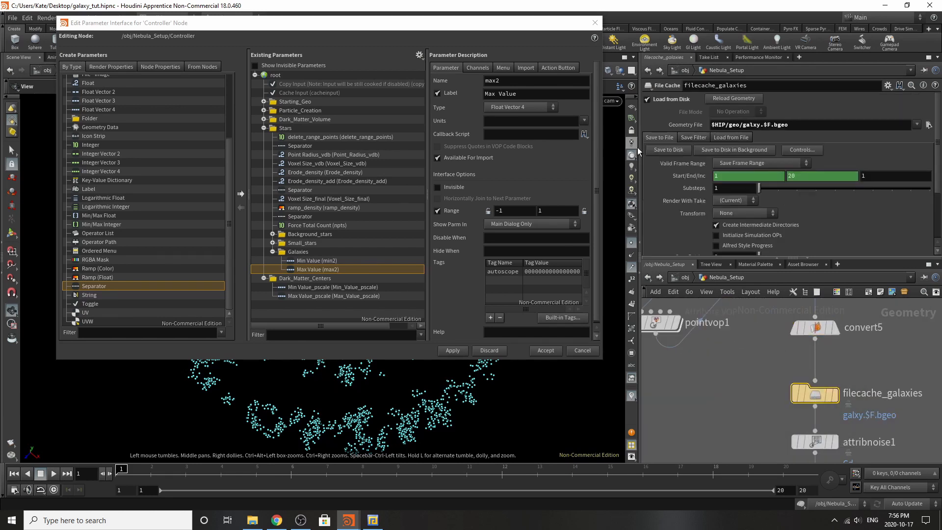
left_click_drag(653, 150, 315, 247)
Step: Add attribnoise1's Distribution ramp and Element Size parameters to the end of the Galaxies folder
scroll(769, 373, "down", 2)
left_click(773, 366)
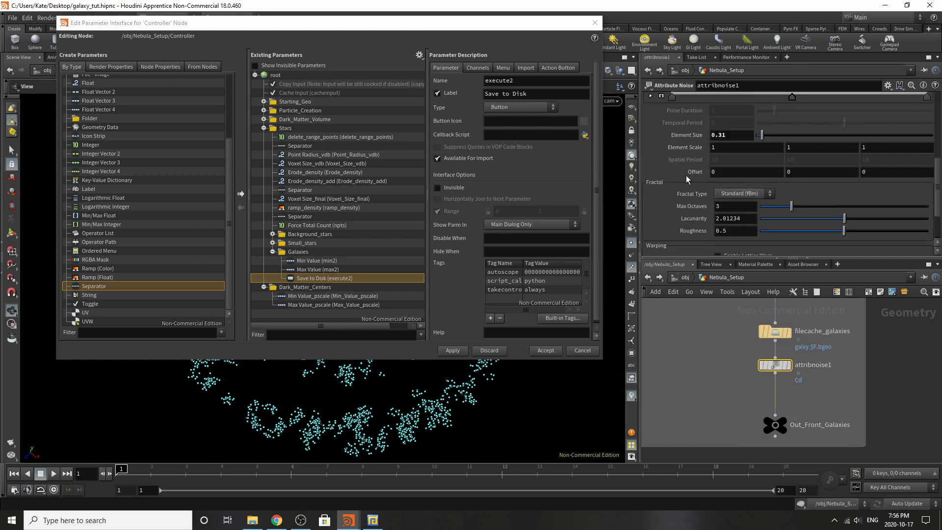
scroll(682, 186, "up", 5)
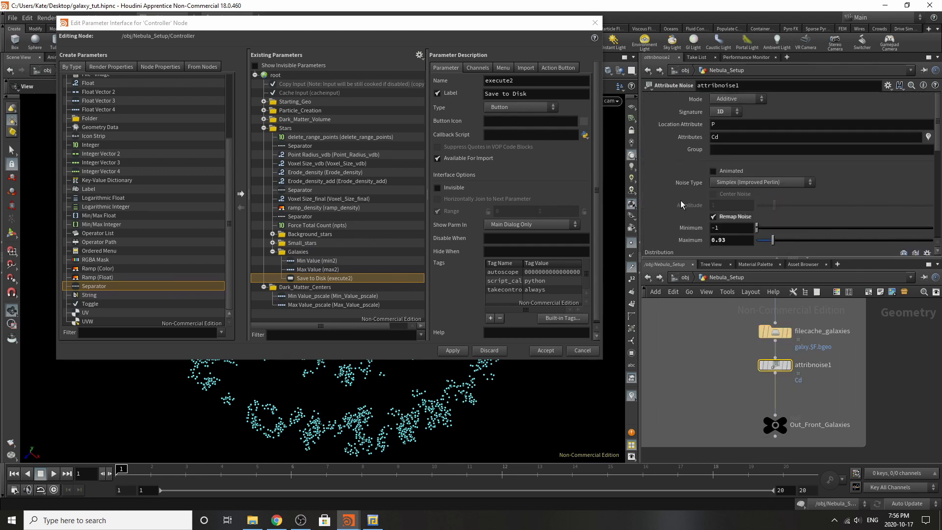
scroll(681, 201, "down", 2)
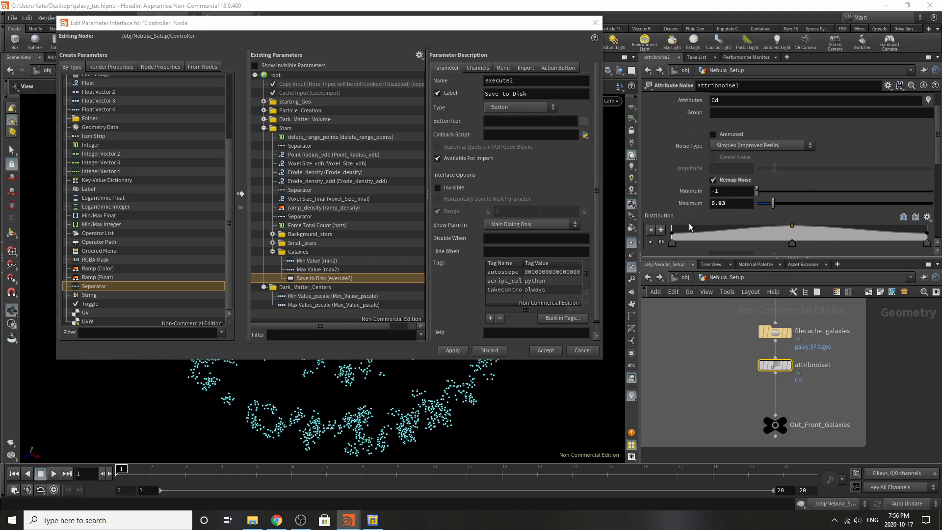
left_click_drag(659, 215, 312, 245)
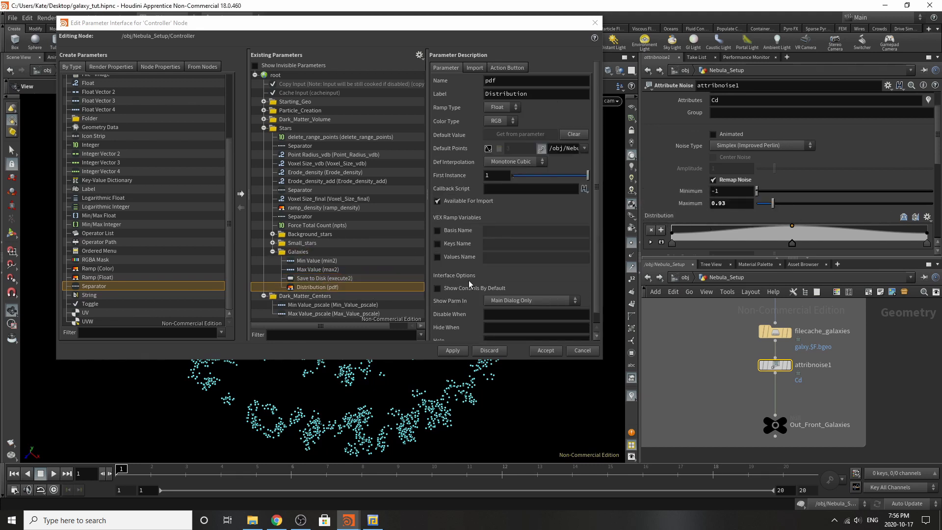
scroll(811, 161, "down", 5)
left_click_drag(662, 186, 346, 234)
Step: Insert separators above Distribution and above Save to Disk in the Galaxies folder
scroll(815, 159, "down", 3)
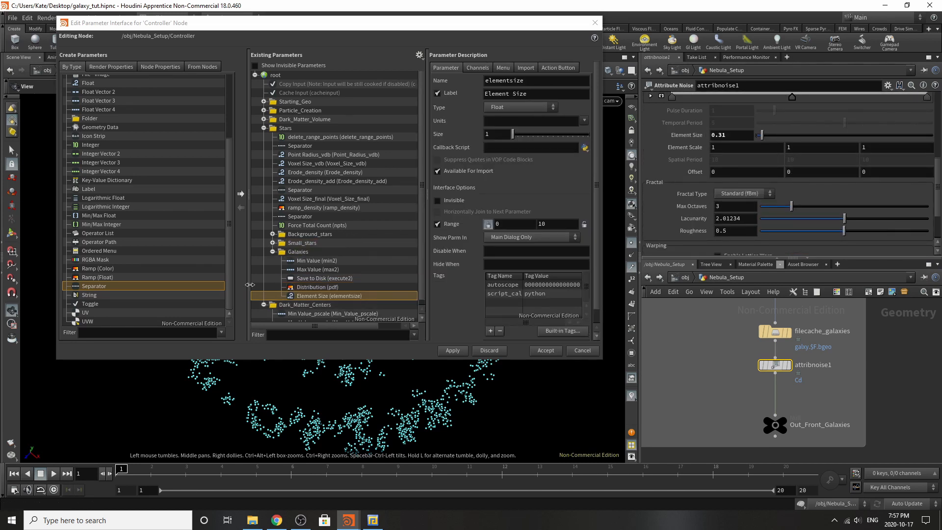
left_click_drag(91, 287, 286, 290)
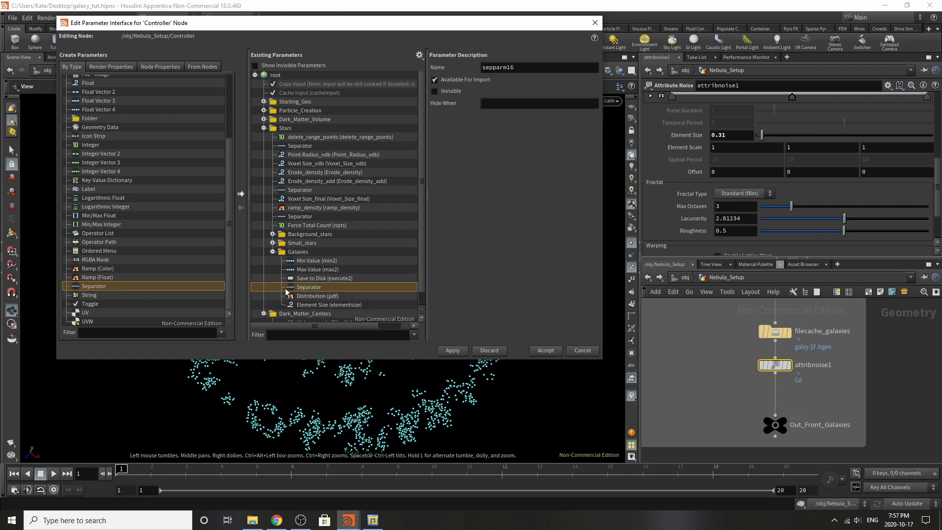
left_click_drag(81, 290, 354, 278)
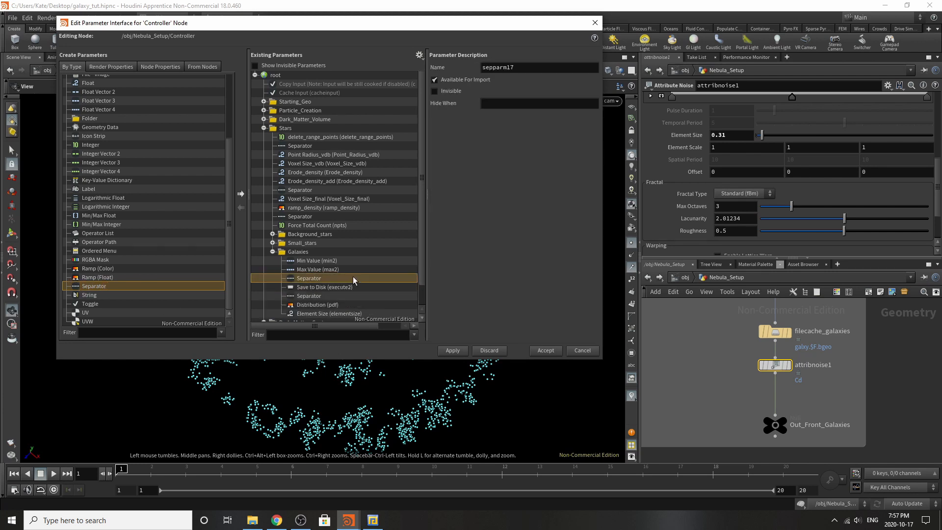
scroll(798, 413, "down", 1)
scroll(799, 413, "down", 3)
scroll(779, 411, "up", 3)
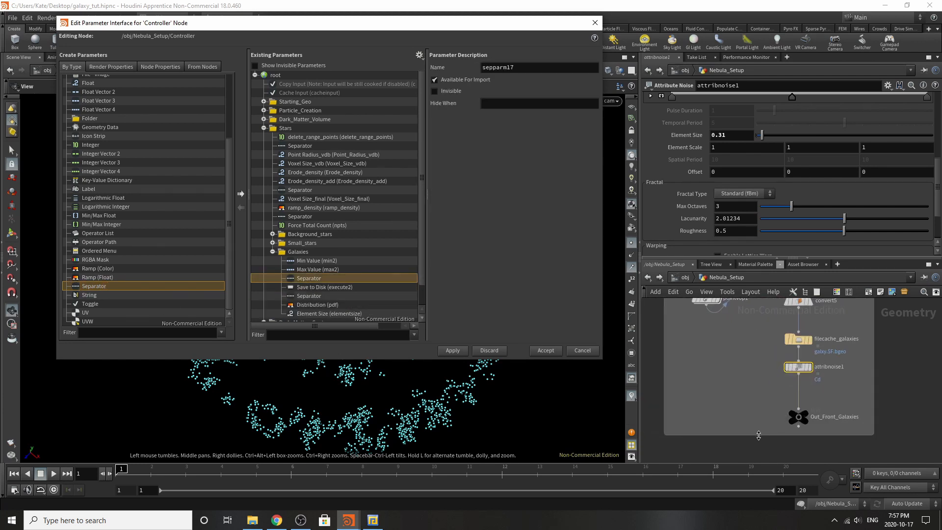
Step: Label the Galaxies Min Value parameter Min Value_pscale and reuse that text as its name
scroll(362, 308, "down", 1)
left_click(349, 238)
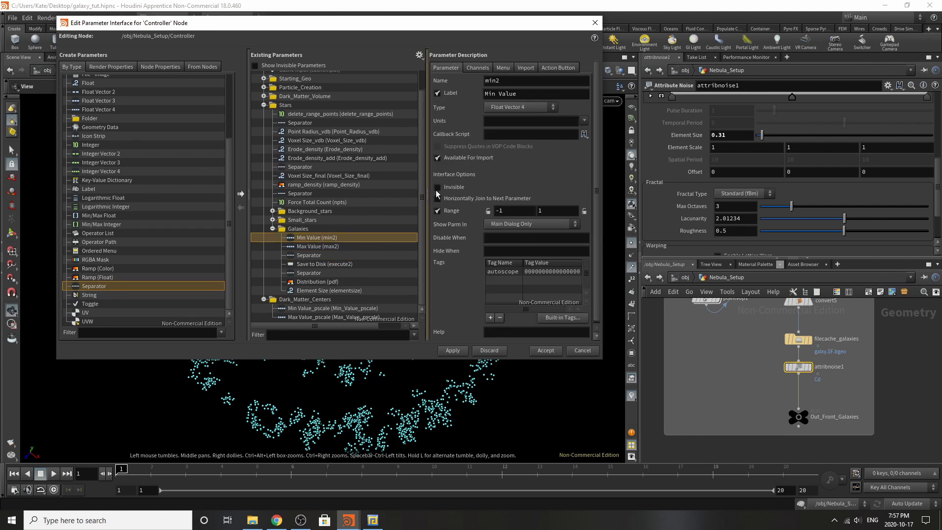
left_click(527, 98)
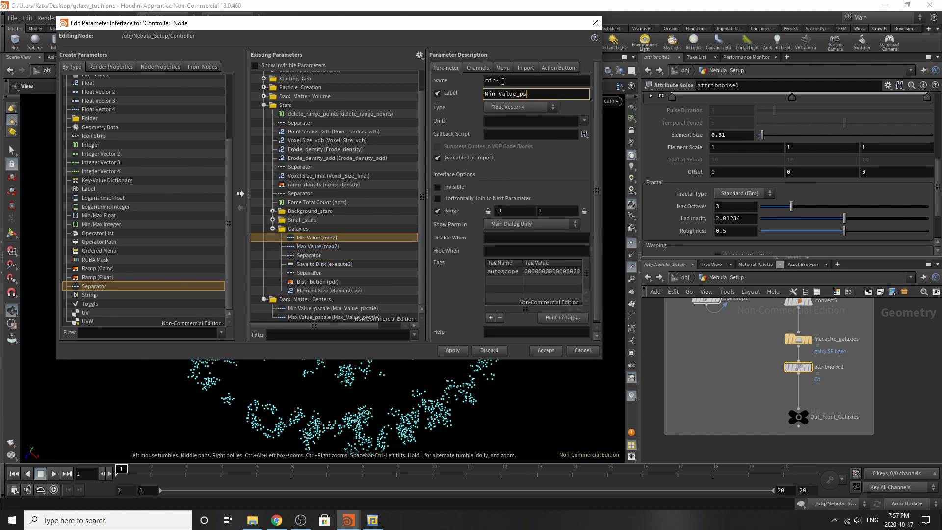
left_click_drag(544, 93, 483, 84)
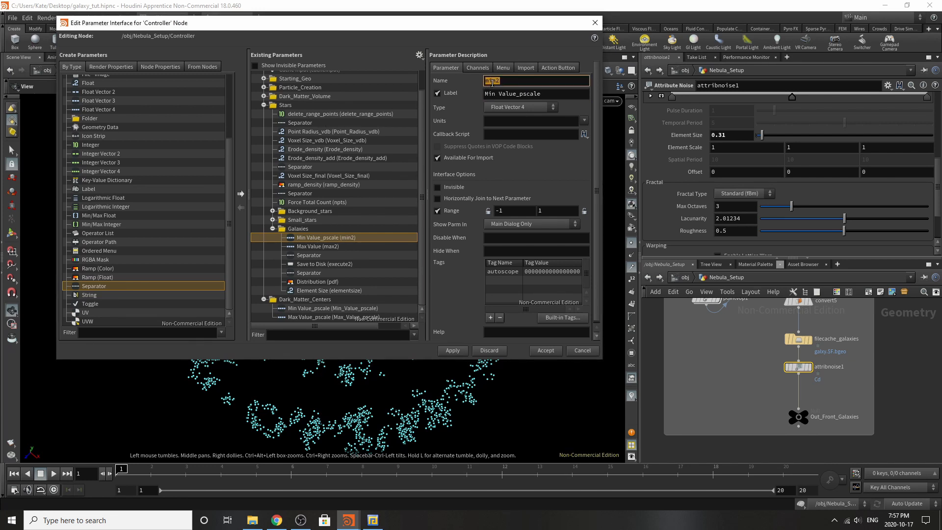
type("Min Value_pscale")
left_click(453, 309)
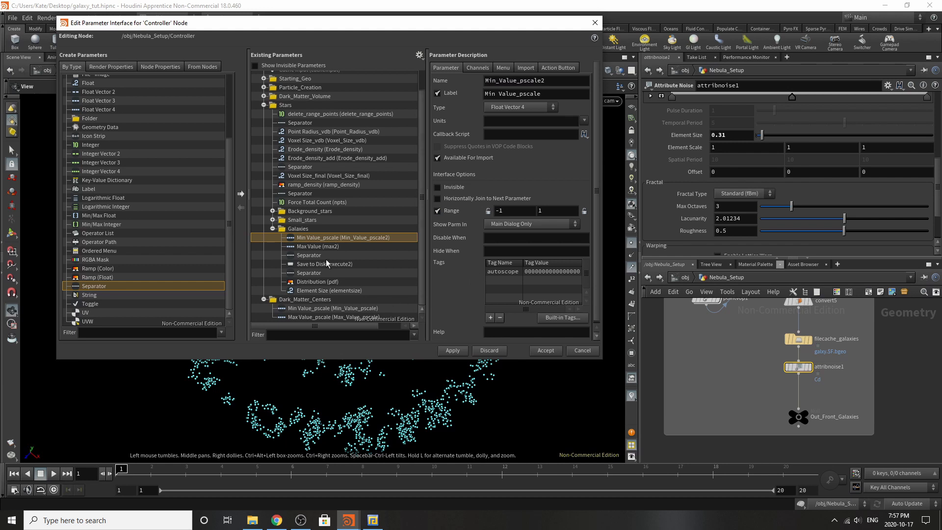
Step: Label the Galaxies Max Value parameter Max Value_pscale and reuse that text as its name
left_click(319, 247)
left_click(554, 93)
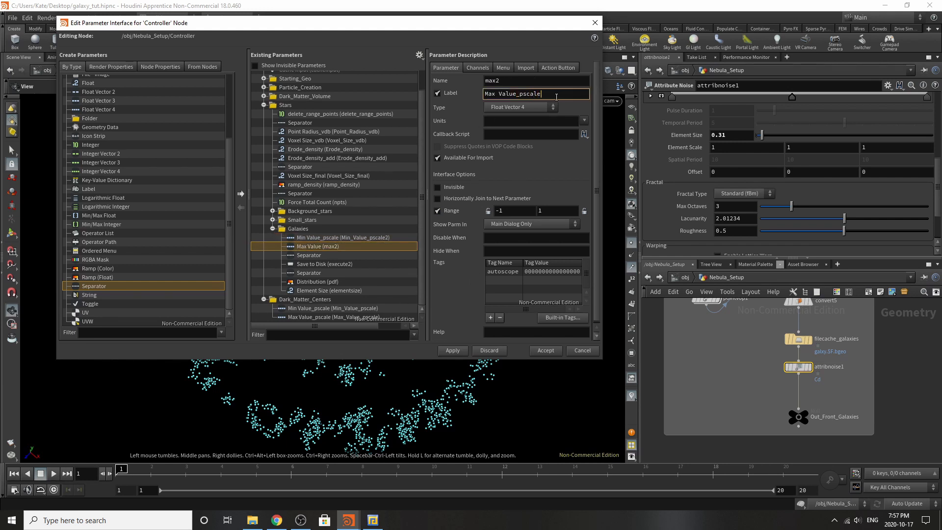
left_click_drag(553, 93, 454, 107)
key("ctrl+c")
left_click_drag(505, 82, 483, 83)
key("ctrl+v")
left_click(468, 299)
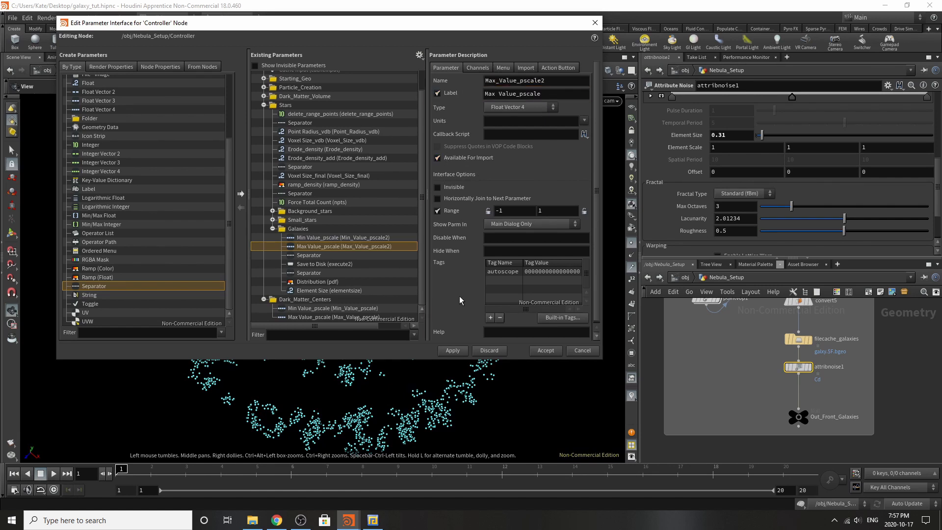
Step: Name the Galaxies Save to Disk button Save_to_Disk, matching its label
left_click(324, 264)
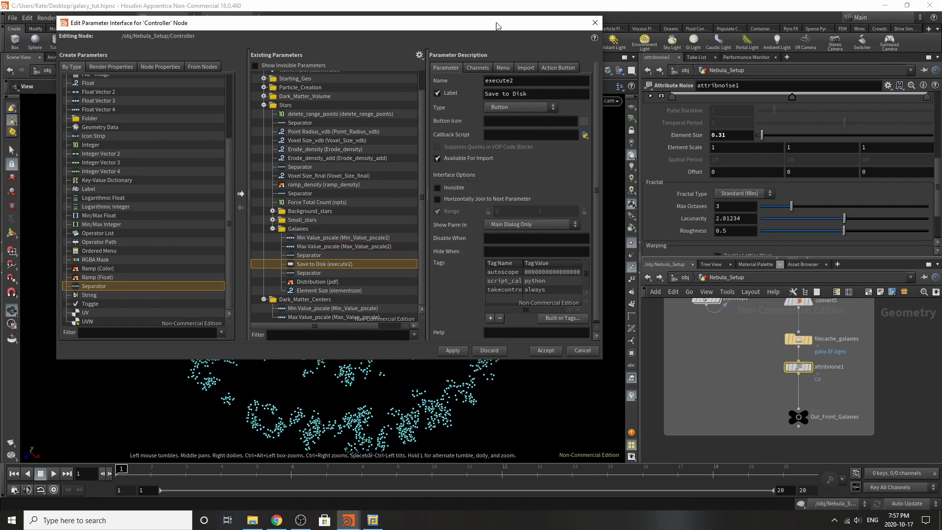
triple_click(539, 94)
key("ctrl+c")
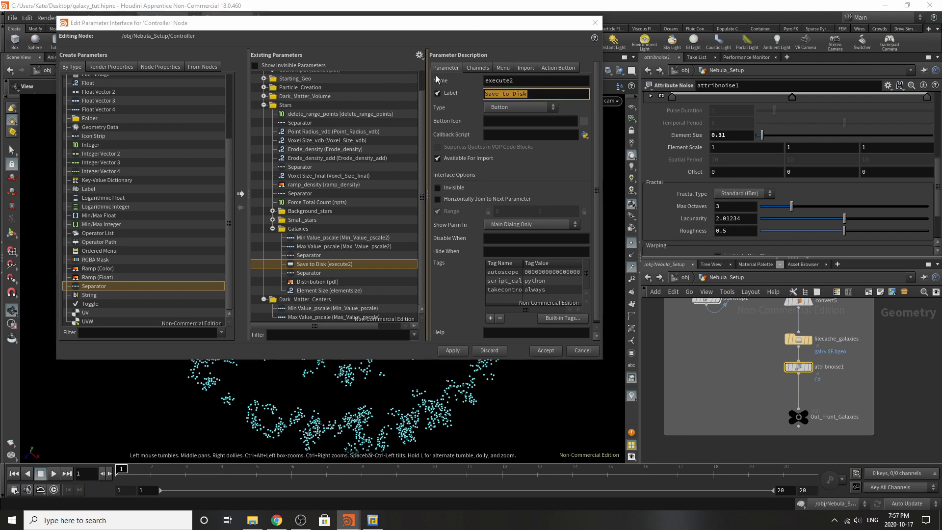
left_click(513, 82)
double_click(510, 81)
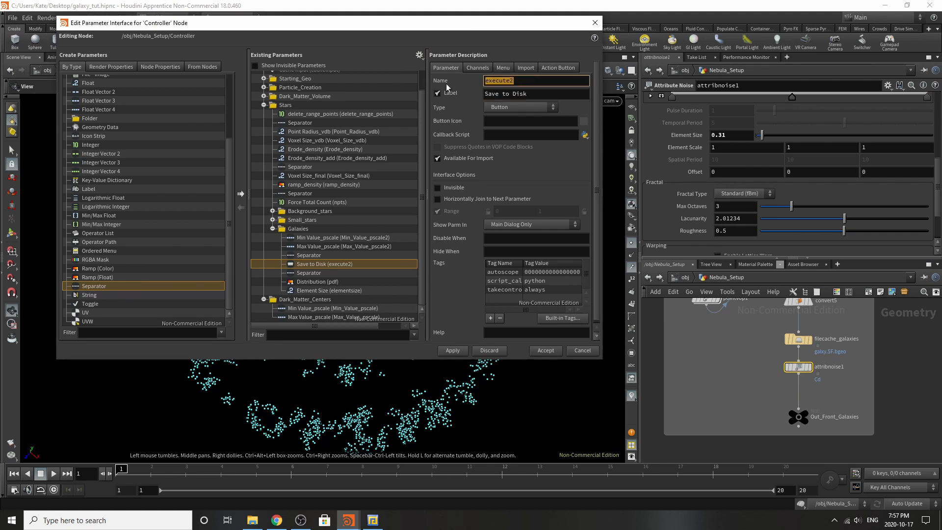
key("ctrl+v")
key("Return")
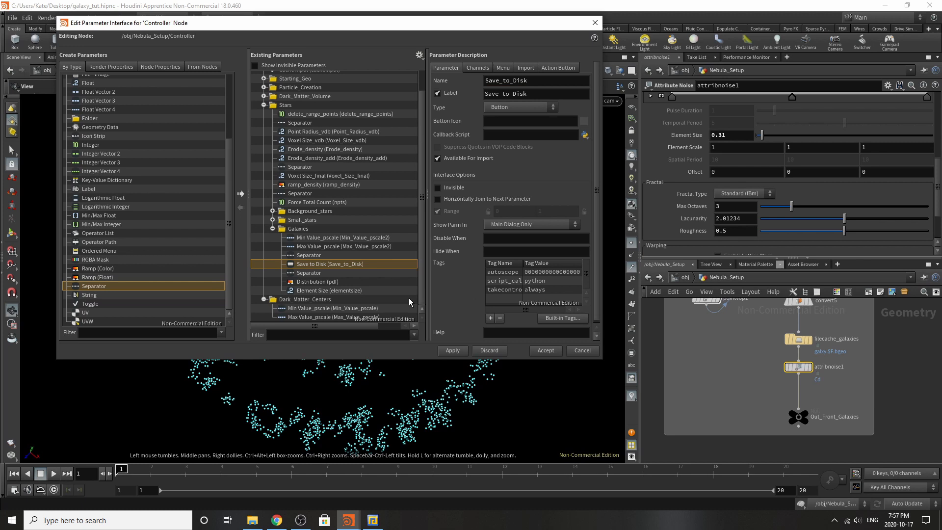
Step: Set both the label and name of the Galaxies Distribution ramp to Distribution_range_Cd
left_click(324, 281)
left_click(545, 94)
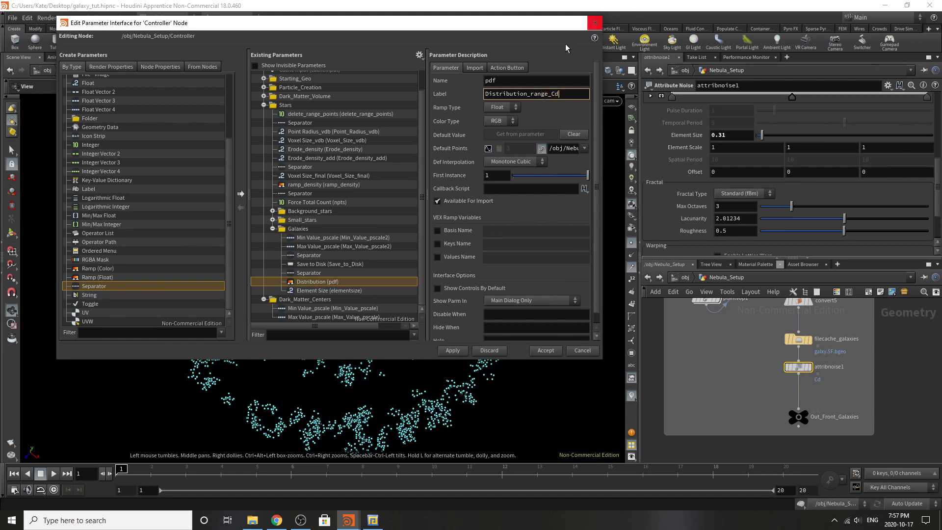
double_click(545, 94)
key("ctrl+c")
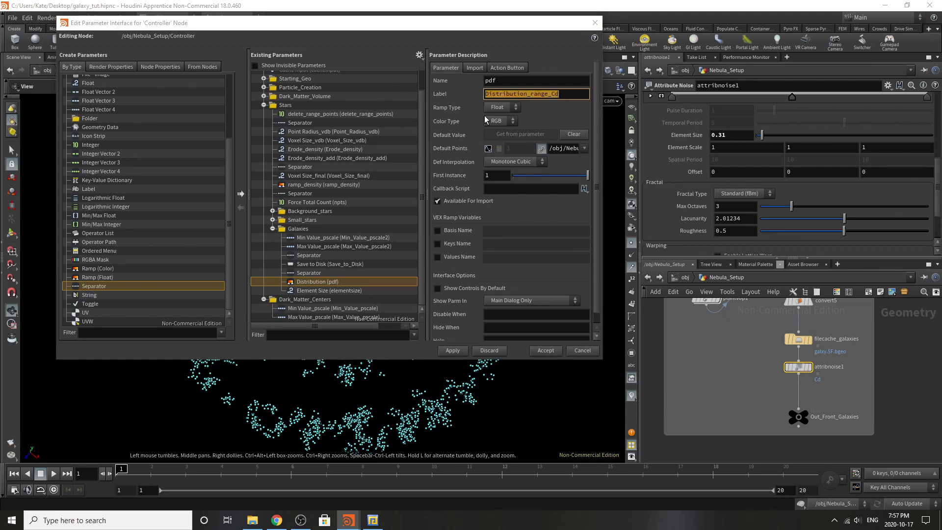
left_click_drag(507, 81, 458, 81)
key("ctrl+v")
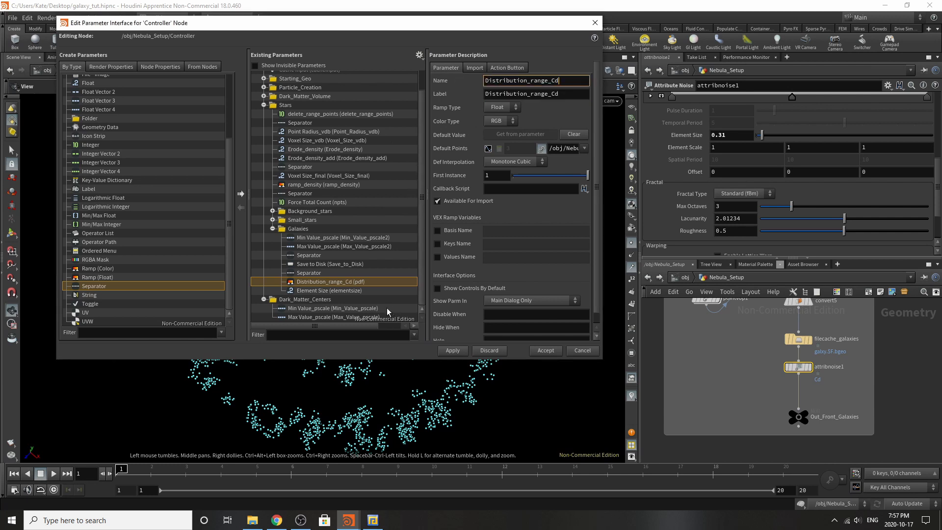
Step: Label the Galaxies Element Size parameter Element Size_Cd and name it Element_Size_Cd
left_click(328, 291)
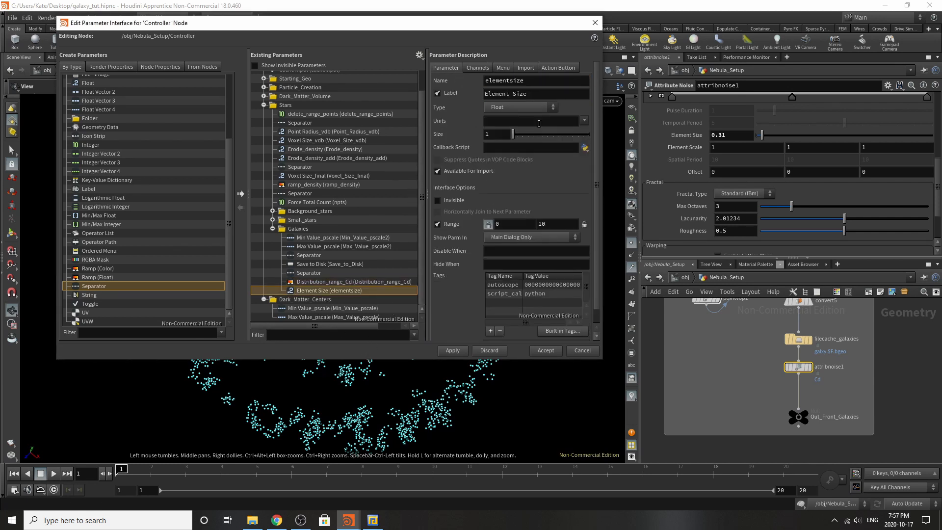
left_click(550, 98)
left_click_drag(579, 95, 313, 102)
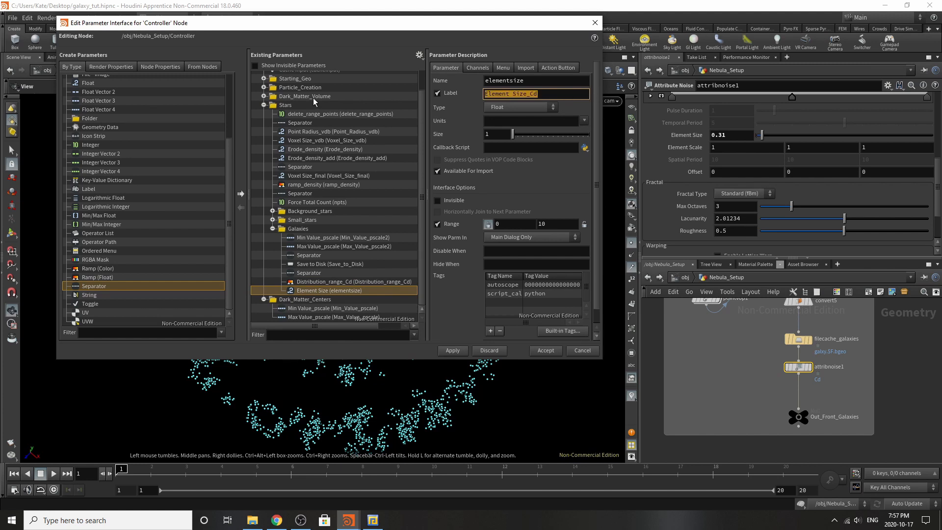
left_click_drag(527, 82, 469, 93)
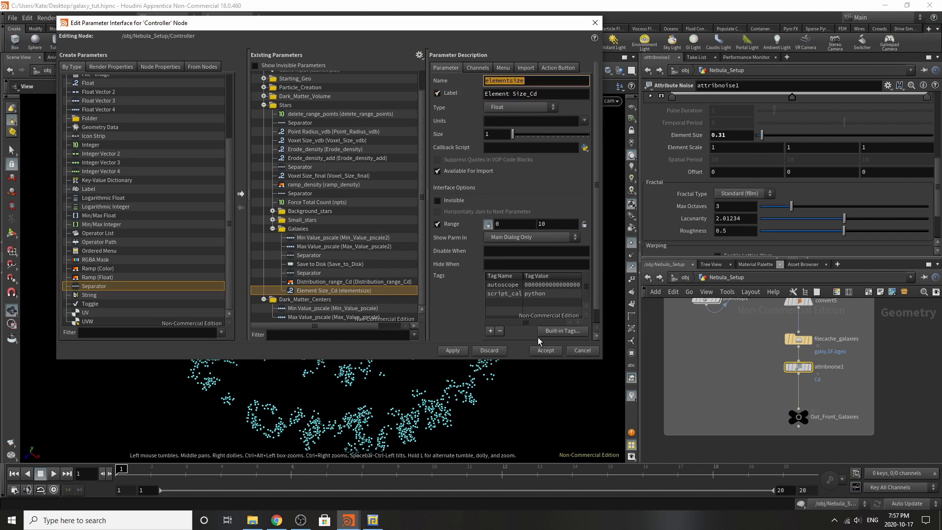
type("Element_Size_Cd")
key("Return")
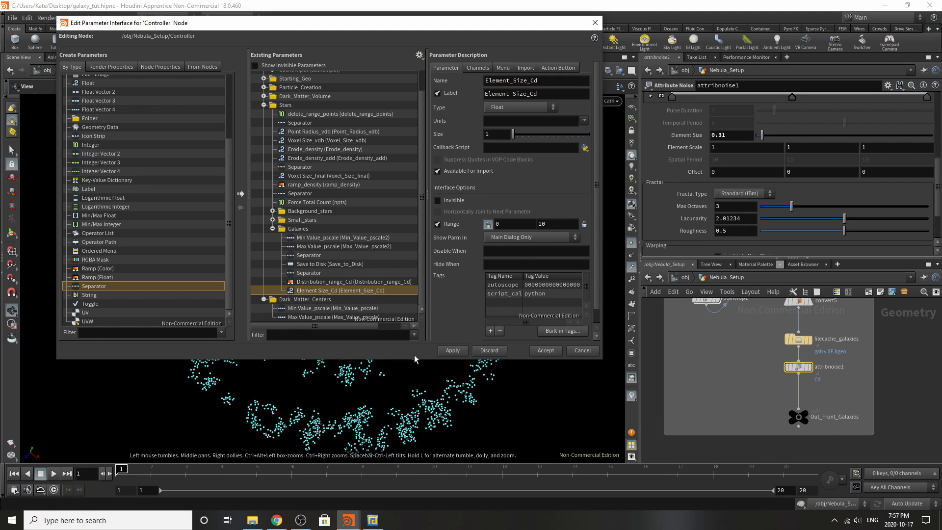
Step: Apply and accept the Controller's parameter interface changes, and locate the Controller node in the network
left_click(452, 351)
left_click(545, 351)
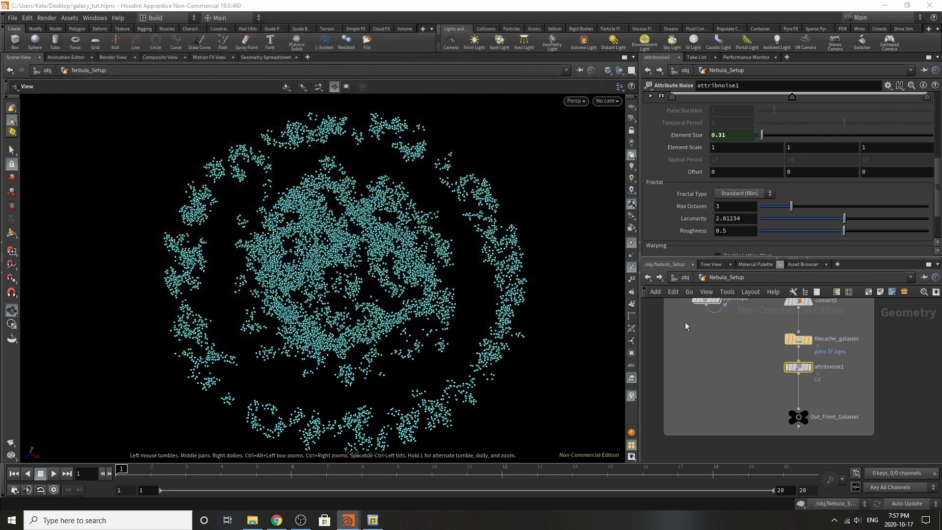
scroll(883, 436, "down", 4)
scroll(735, 426, "down", 4)
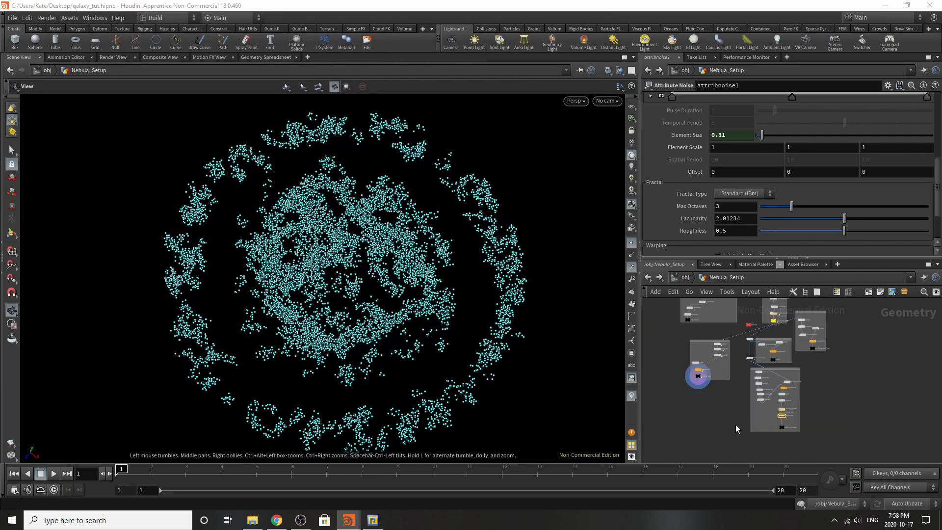
scroll(723, 371, "up", 3)
scroll(756, 395, "down", 3)
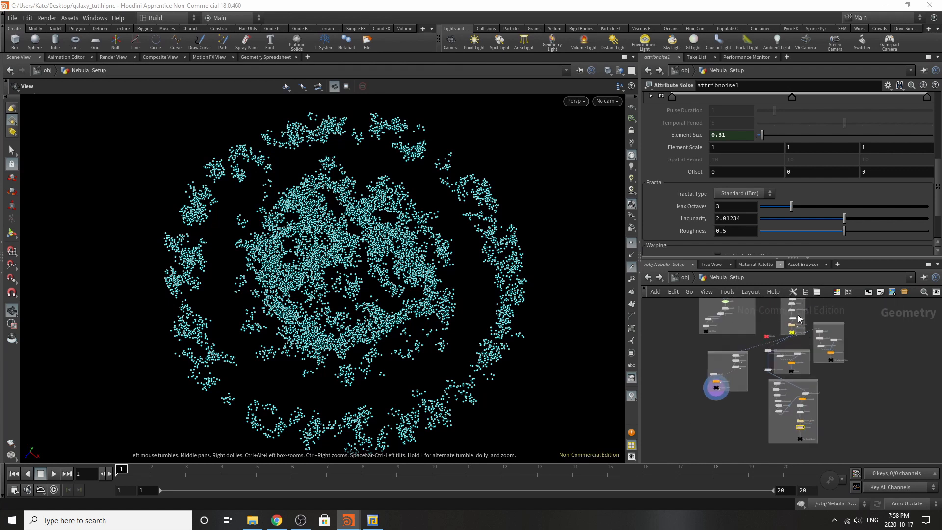
scroll(770, 328, "up", 6)
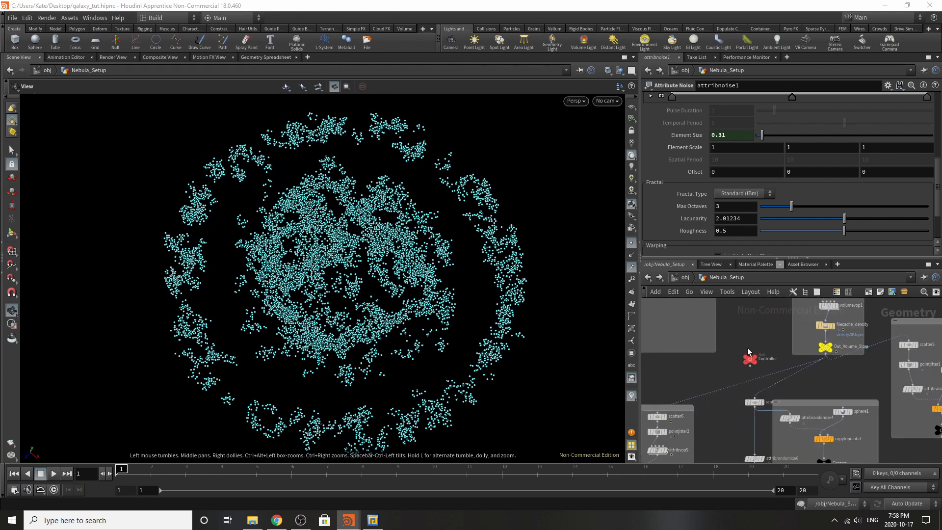
Step: Return from Nebula_Setup to the object level and save the galaxy scene file
left_click(685, 278)
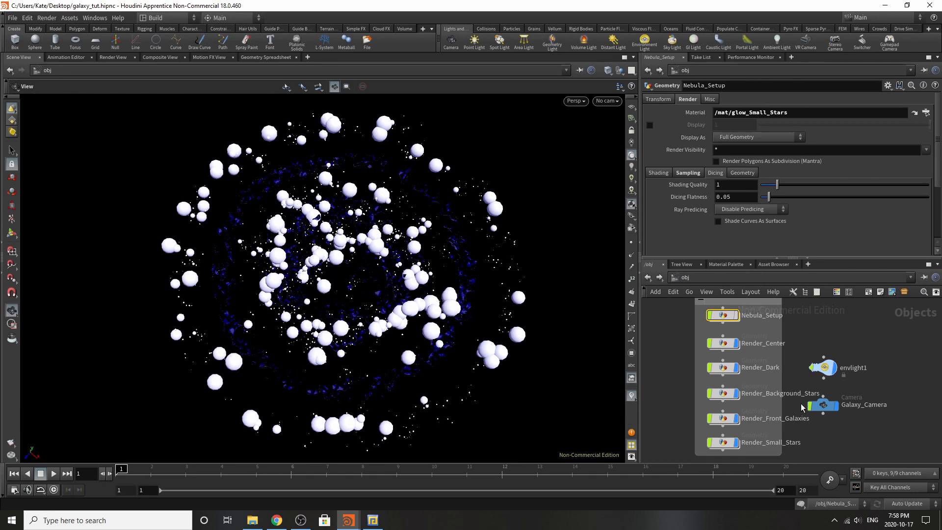
left_click(10, 18)
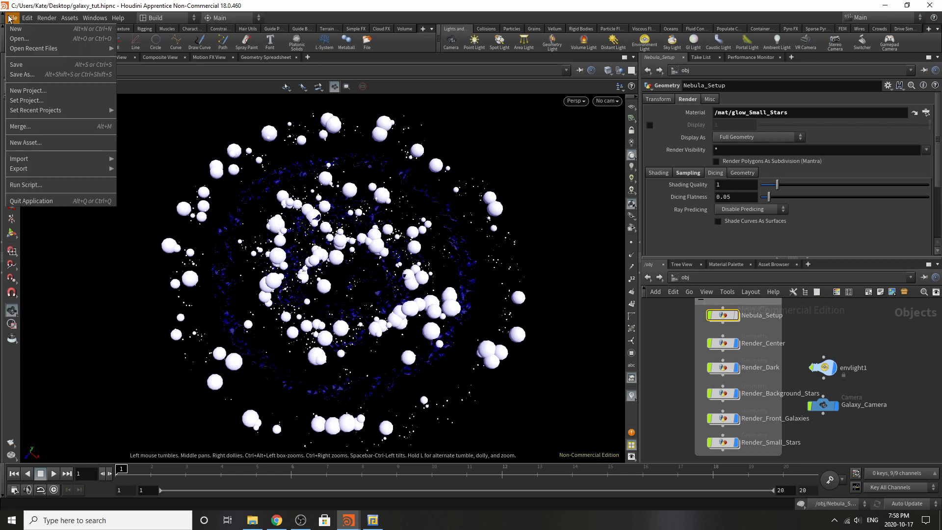
left_click(23, 72)
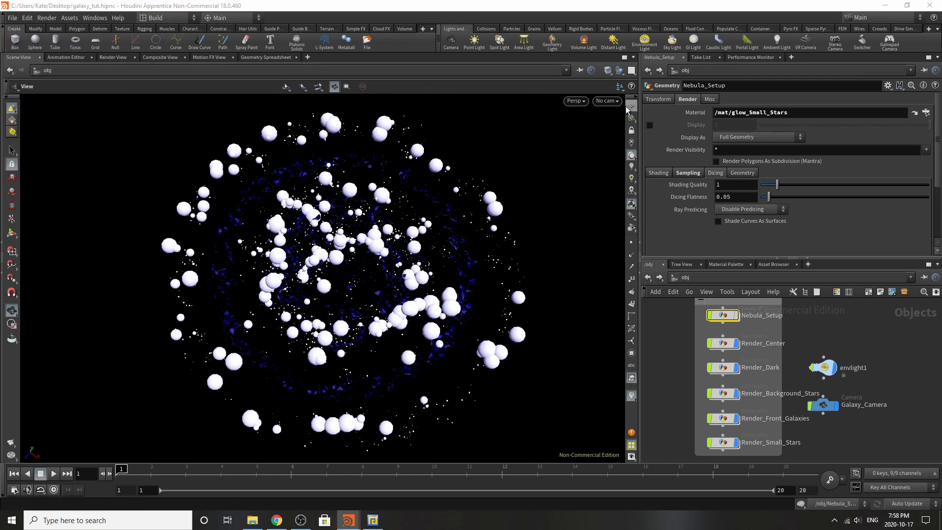
Step: Look through Galaxy_Camera, lock the camera to the view, and reframe it so the whole galaxy sits centred in the frame
left_click(607, 100)
left_click(609, 147)
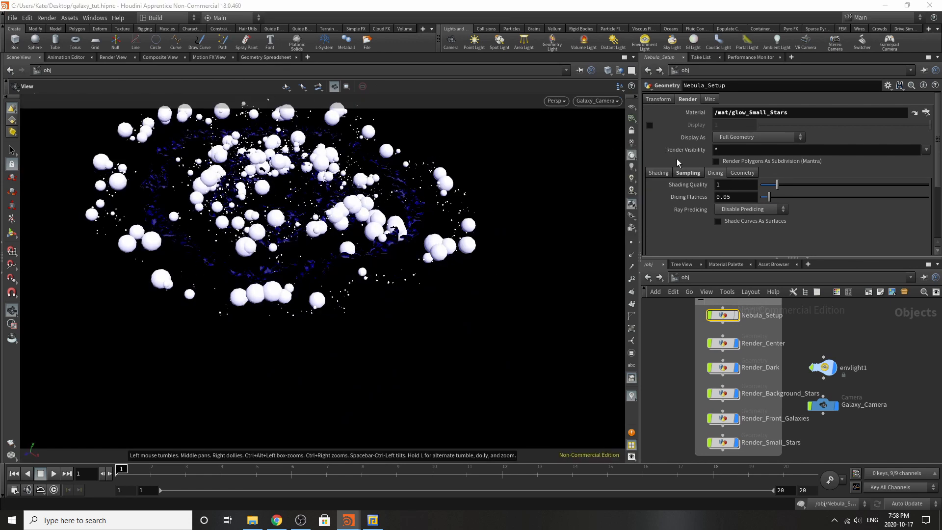
left_click(632, 131)
middle_click_drag(295, 160, 342, 221)
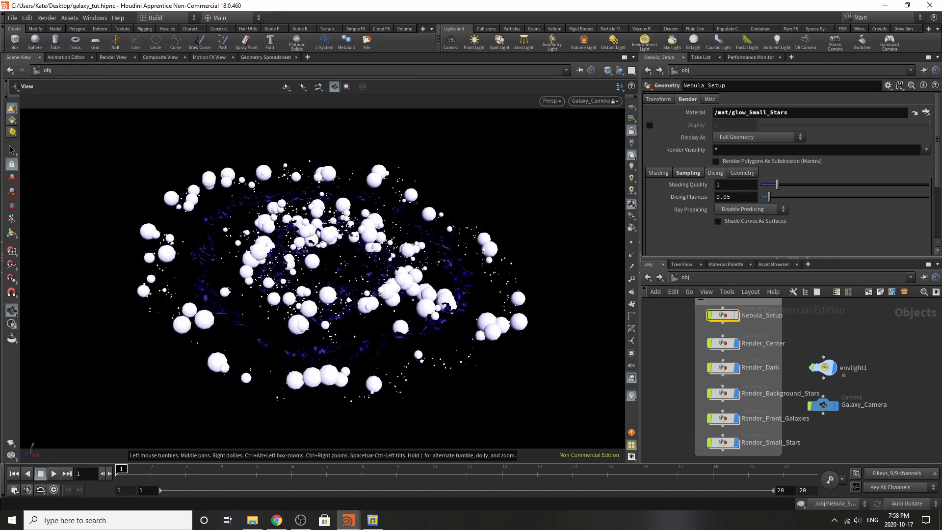
Step: Render a preview of the /out/Dark_Matter output in the Render View through /obj/Galaxy_Camera
left_click(112, 57)
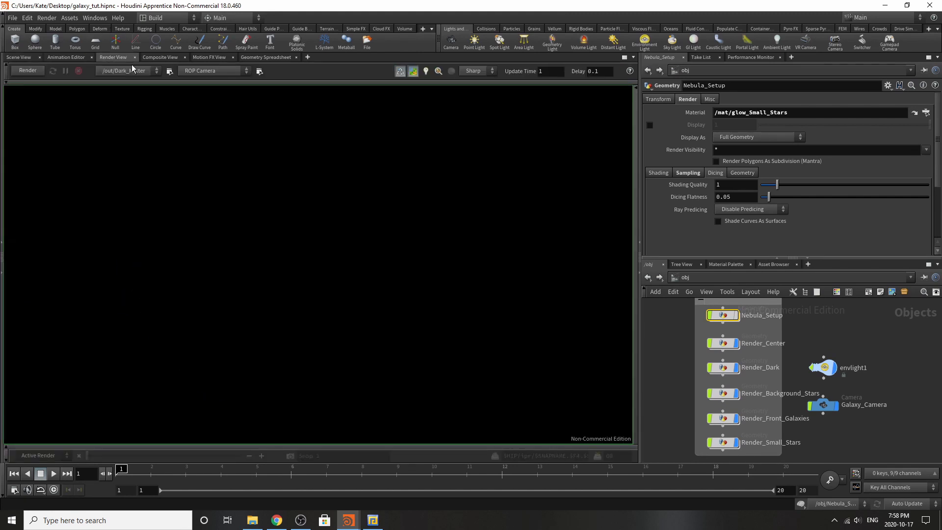
left_click(226, 71)
left_click(215, 98)
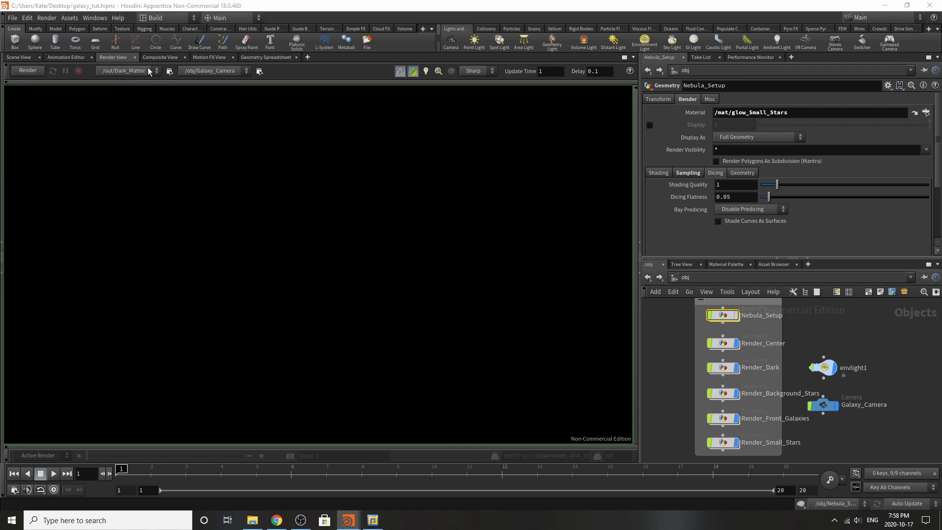
left_click(238, 71)
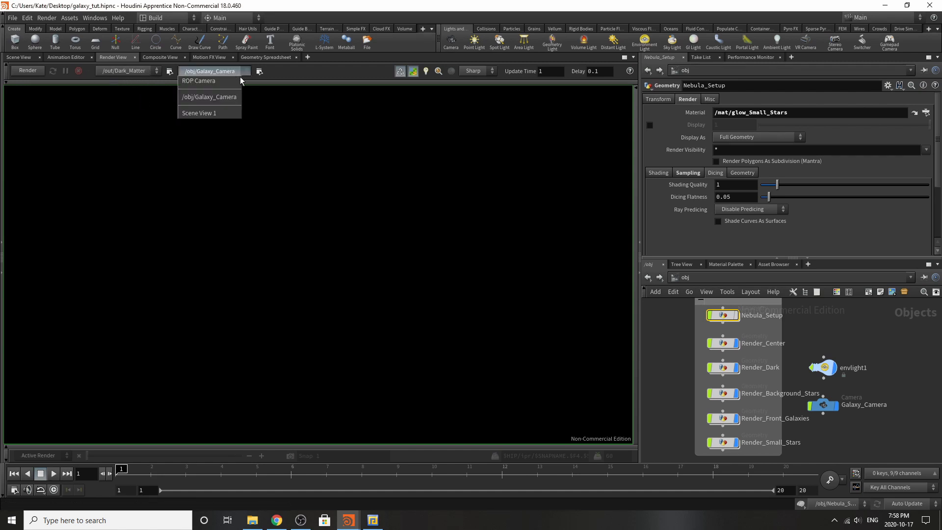
left_click(134, 71)
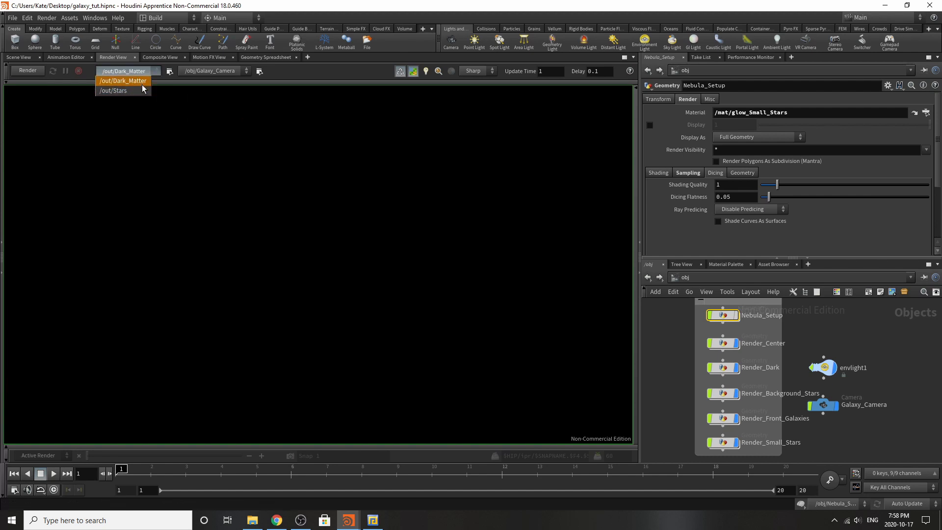
left_click(219, 78)
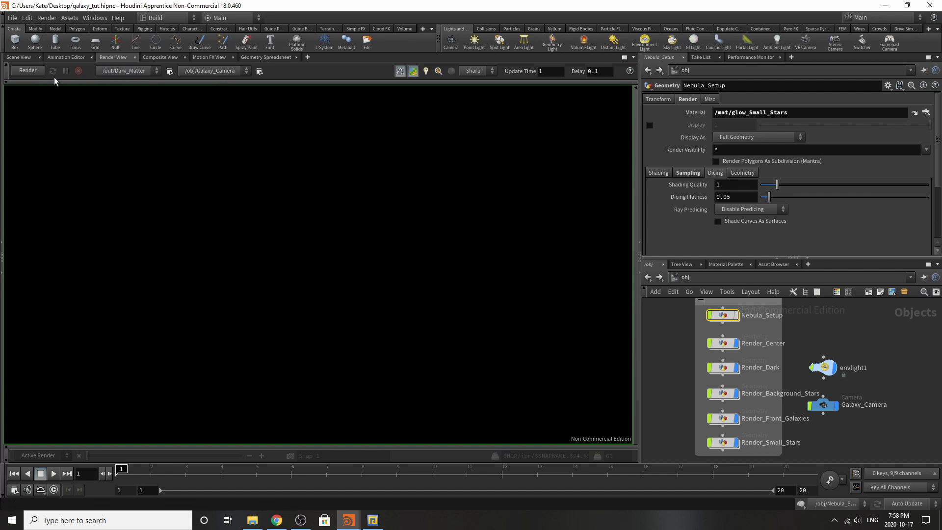
left_click(28, 71)
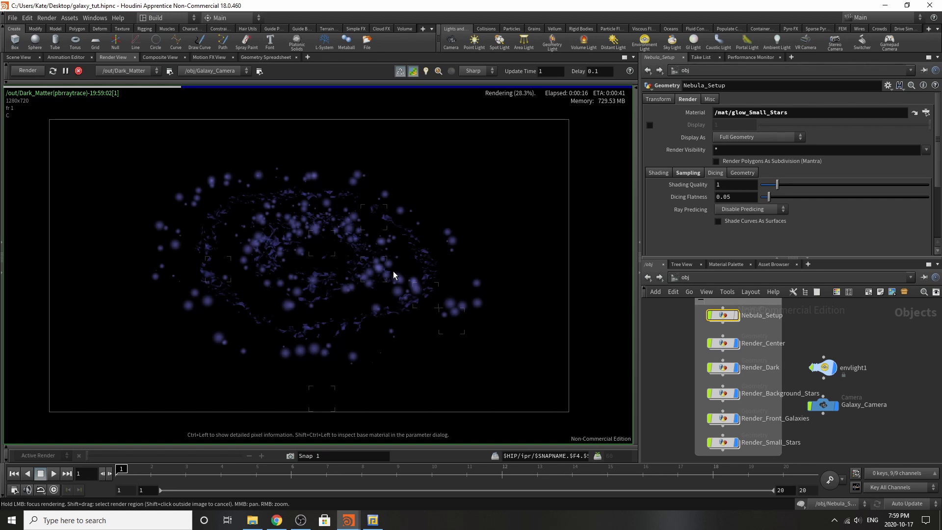
Step: Render a preview of the /out/Stars output, inspect the stars up close, and stop the render
left_click(124, 70)
left_click(126, 95)
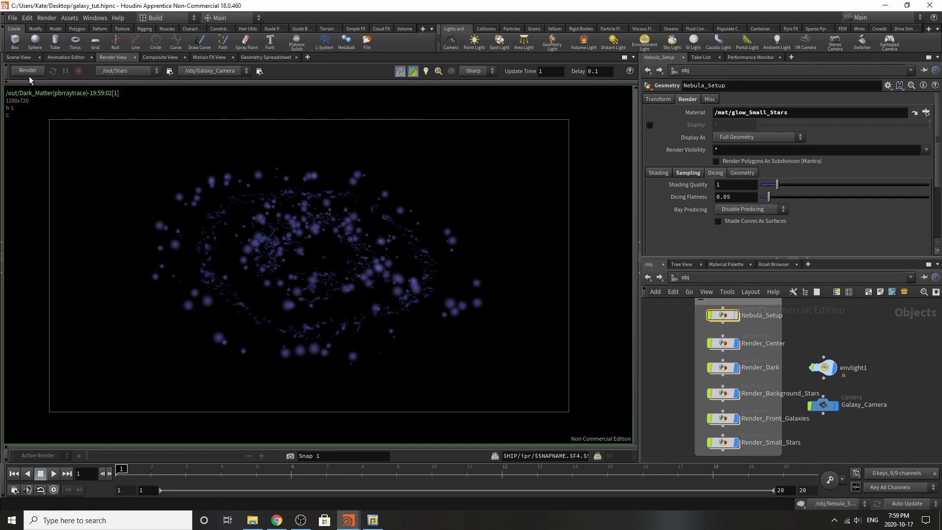
left_click(30, 74)
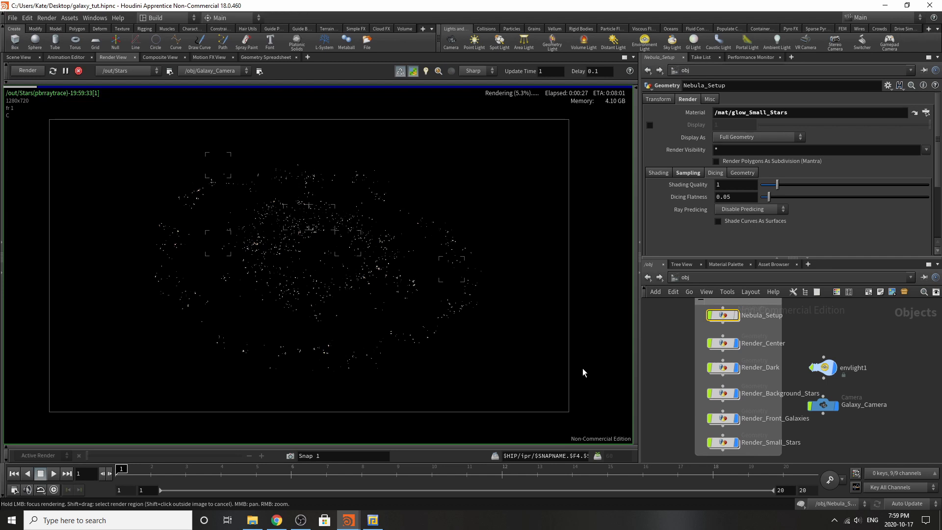
scroll(379, 275, "up", 3)
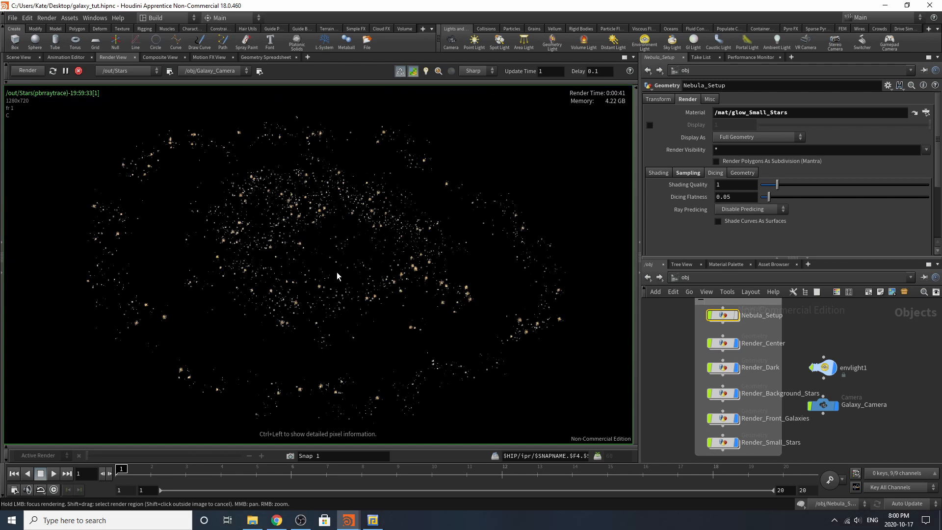
right_click_drag(337, 271, 372, 313)
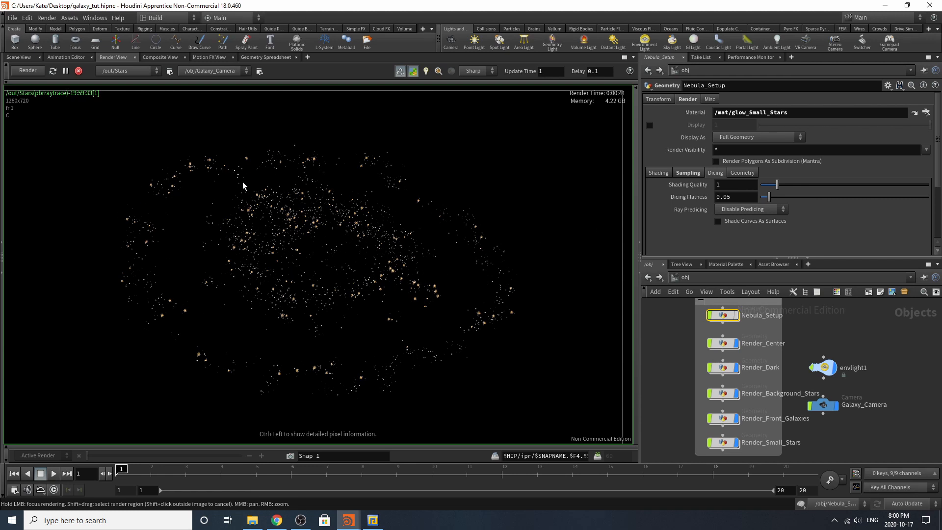
left_click(77, 70)
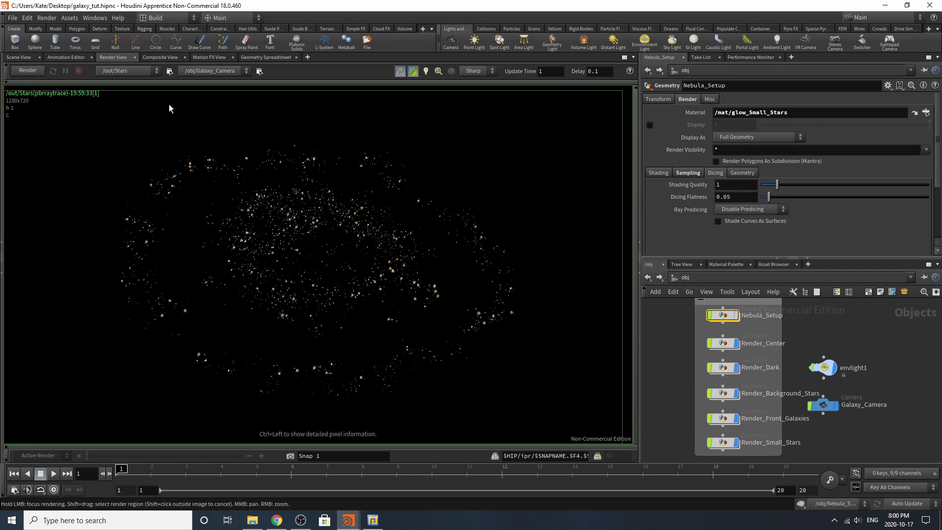
Step: Render the Stars Mantra node to disk from the out network and select the Dark_Matter Mantra node
left_click(728, 277)
left_click(751, 333)
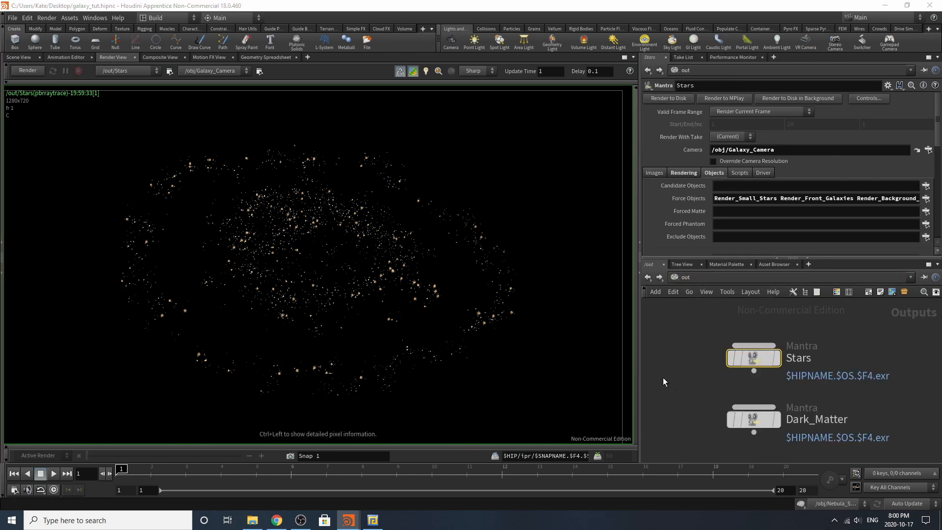
left_click(679, 98)
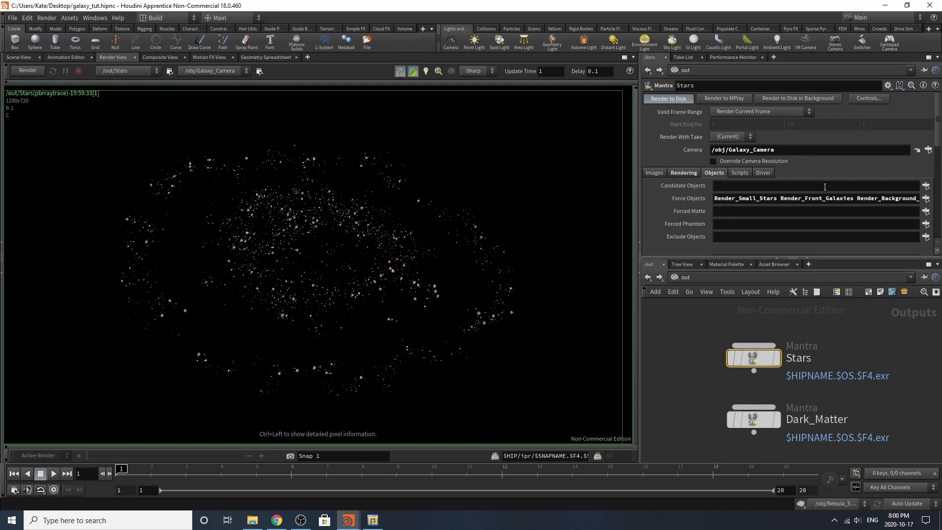
left_click(749, 417)
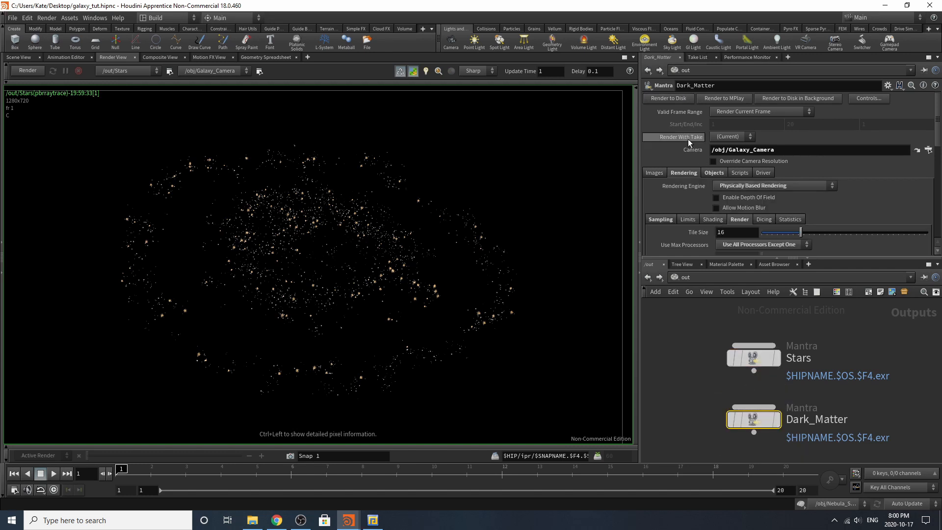